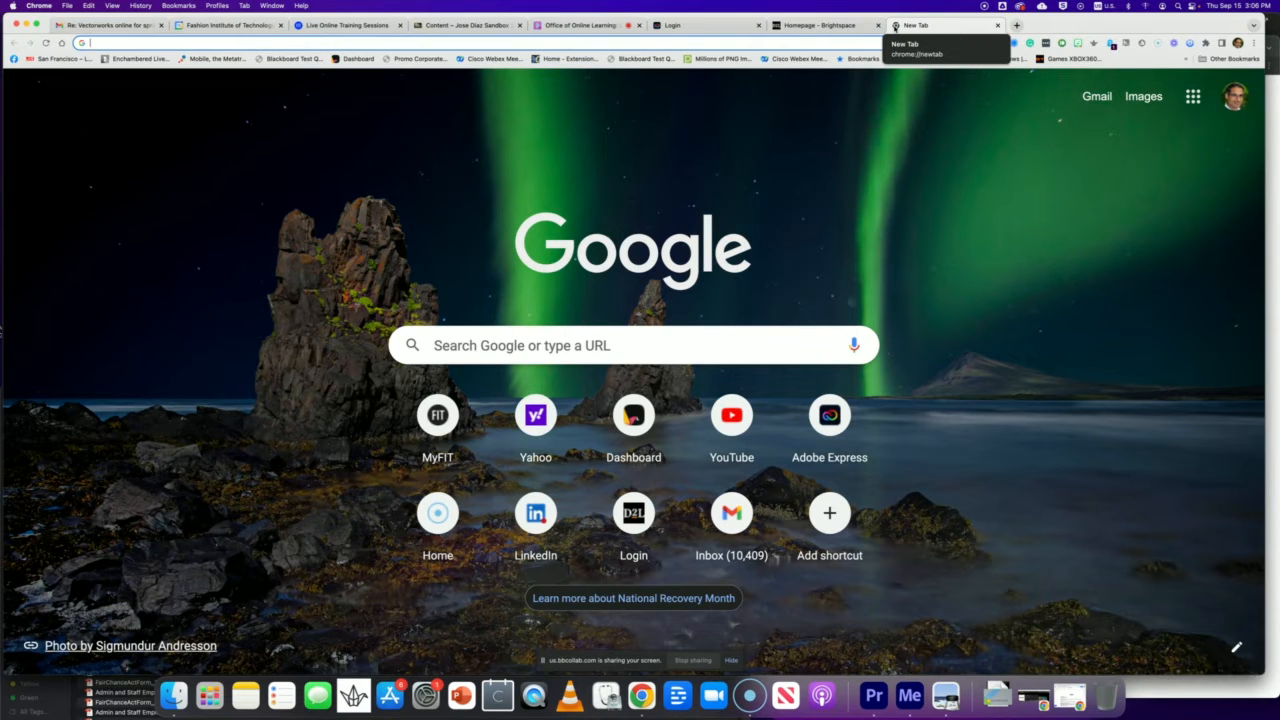
# Step: Load the Adobe Express website at express.adobe.com in the empty browser tab
pyautogui.click(302, 43)
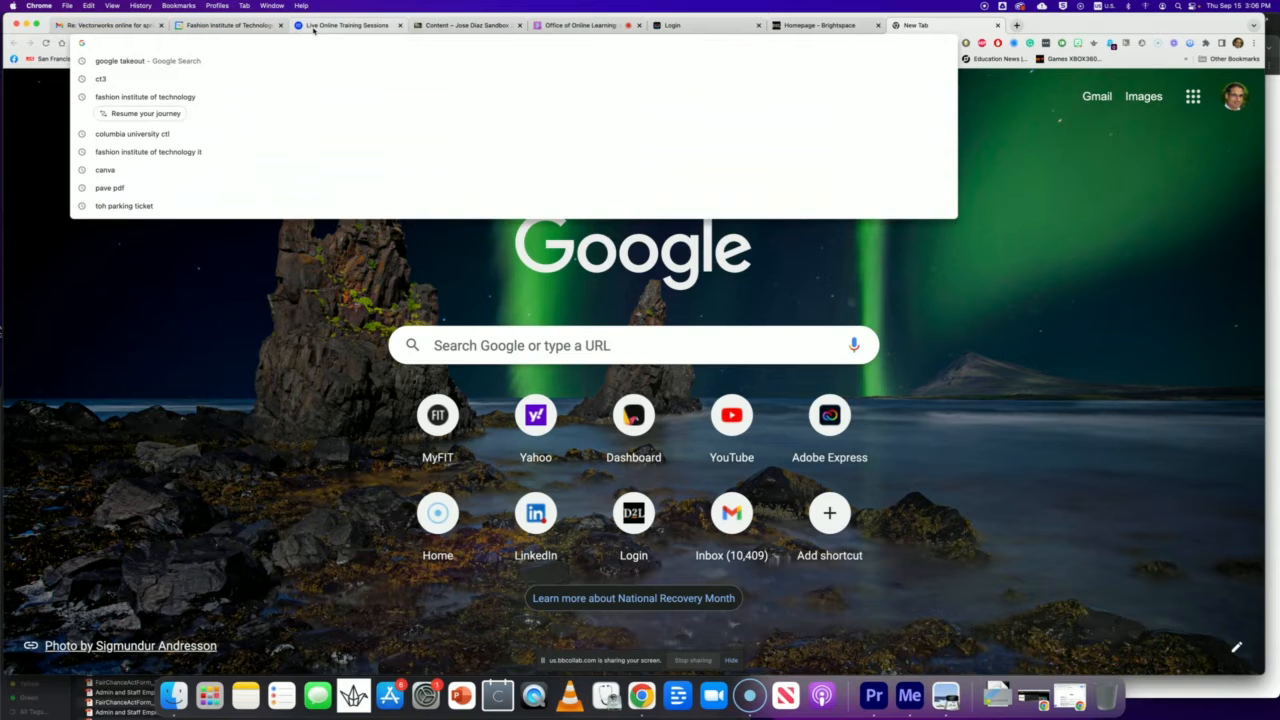
pyautogui.write('s')
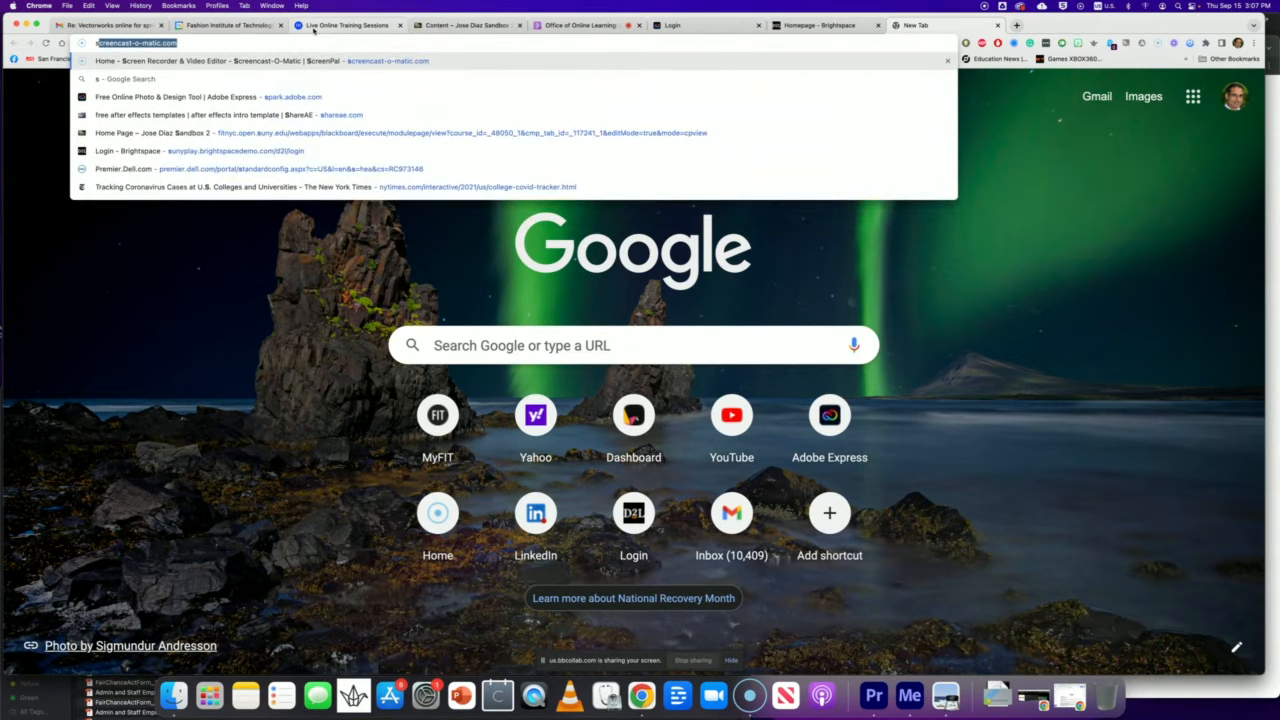
pyautogui.write('park.adobe')
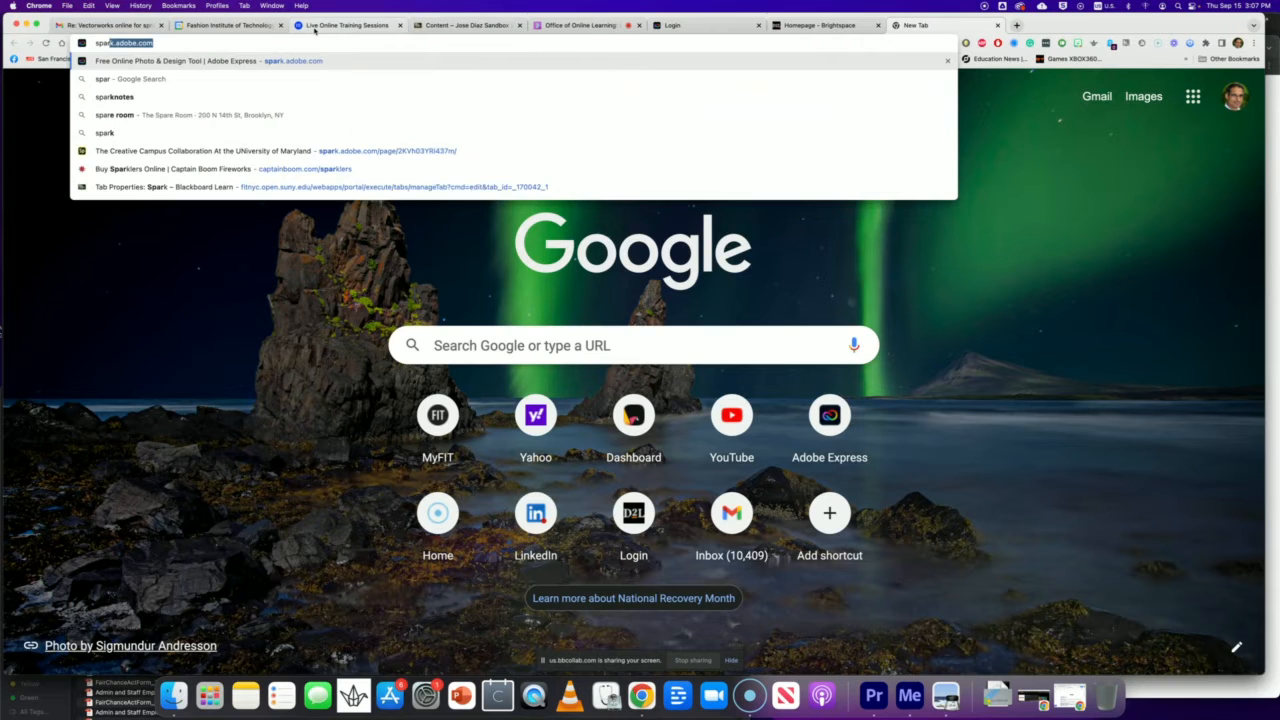
pyautogui.click(116, 43)
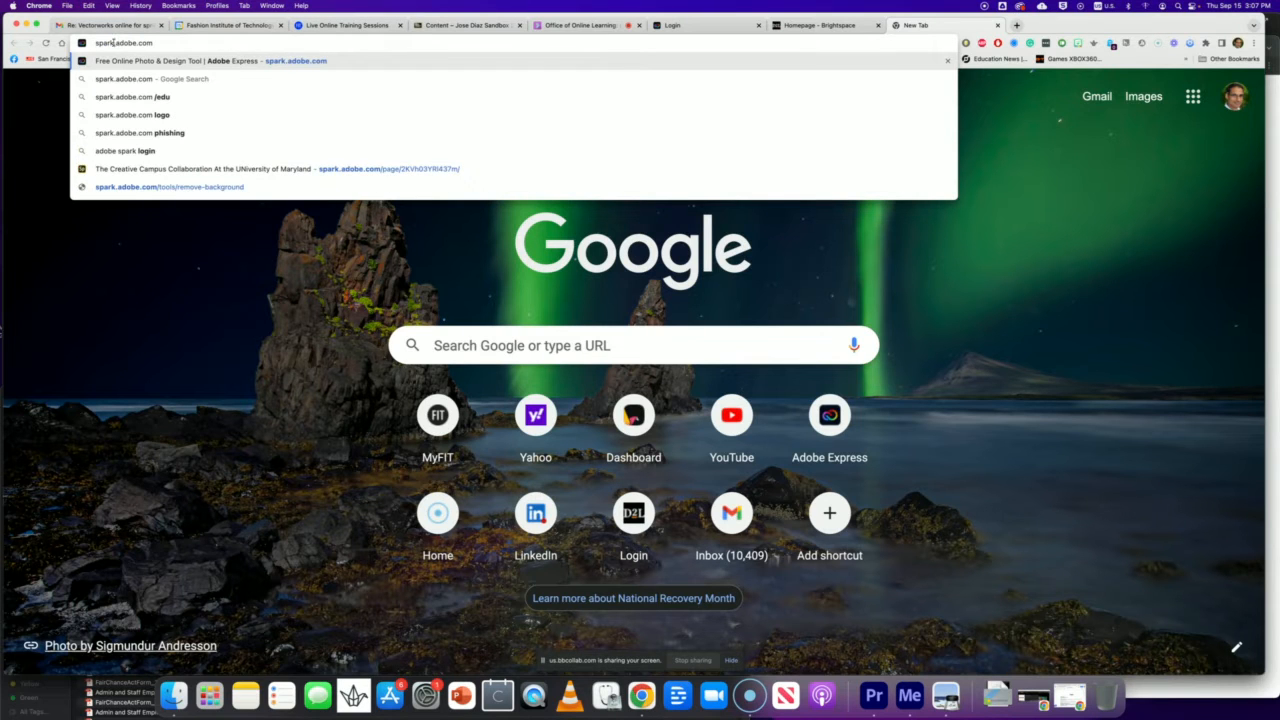
pyautogui.moveTo(116, 43); pyautogui.dragTo(93, 44)
pyautogui.write('ex')
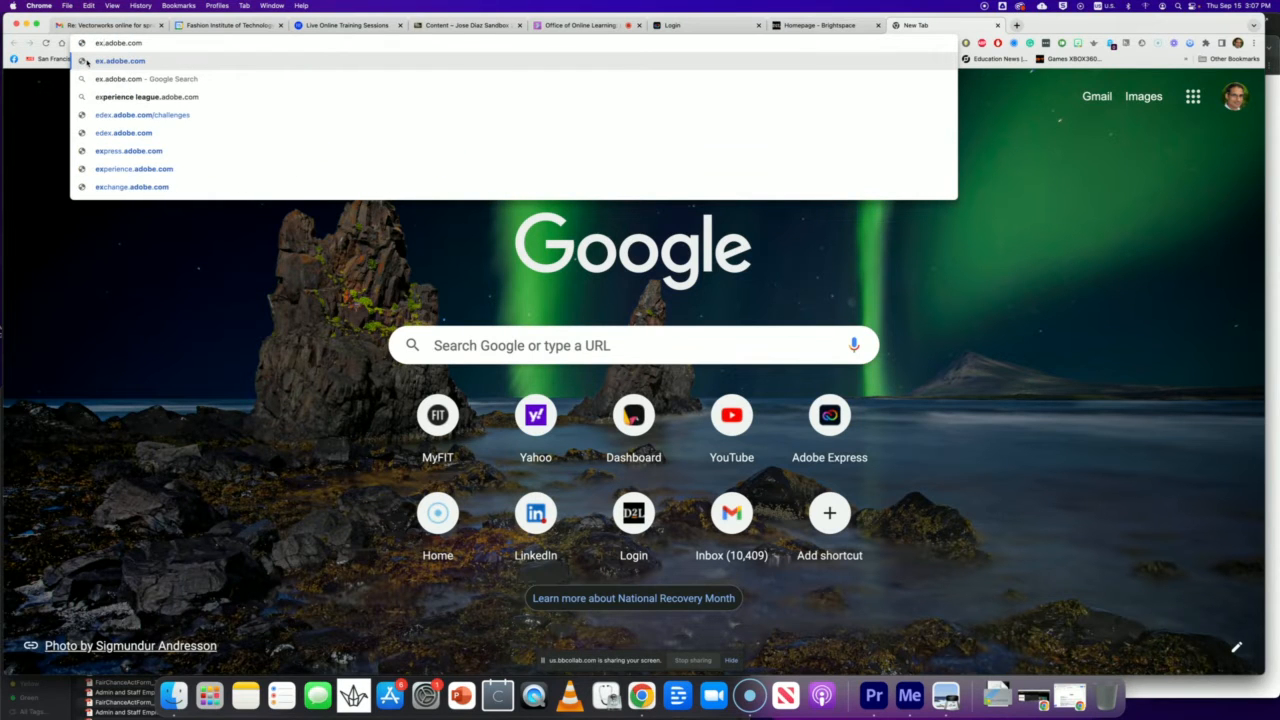
pyautogui.write('press')
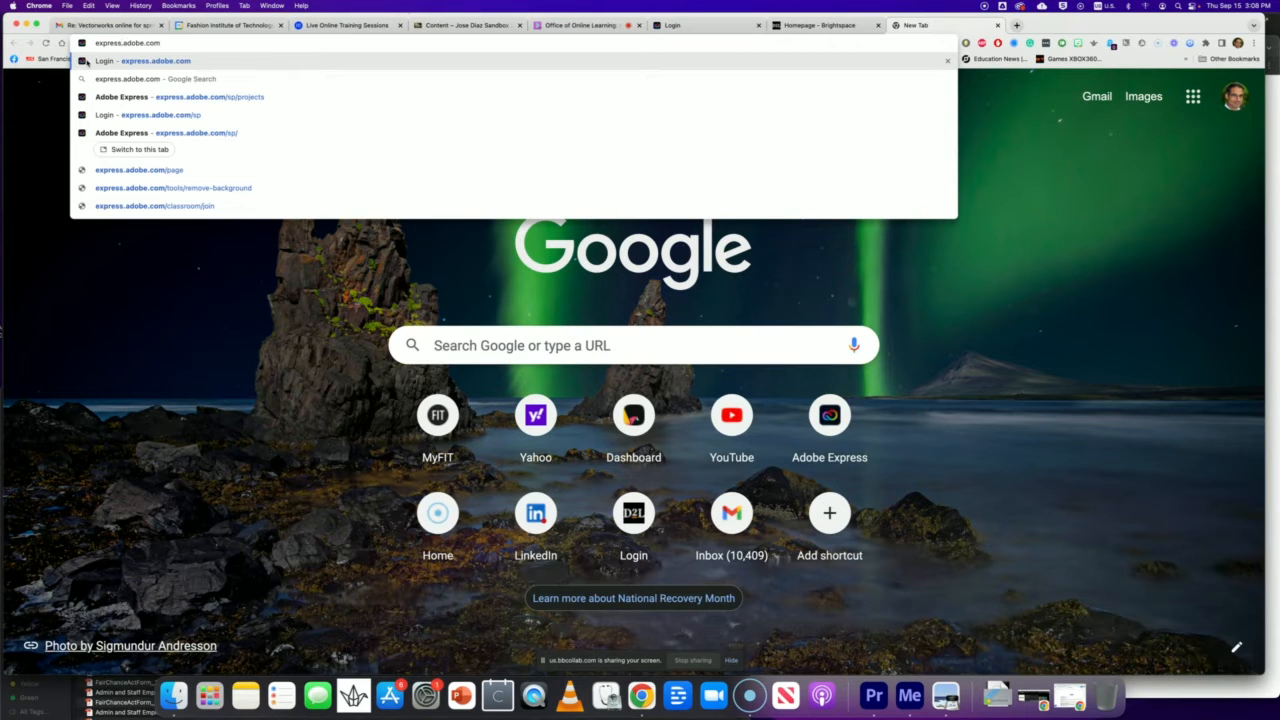
pyautogui.click(86, 62)
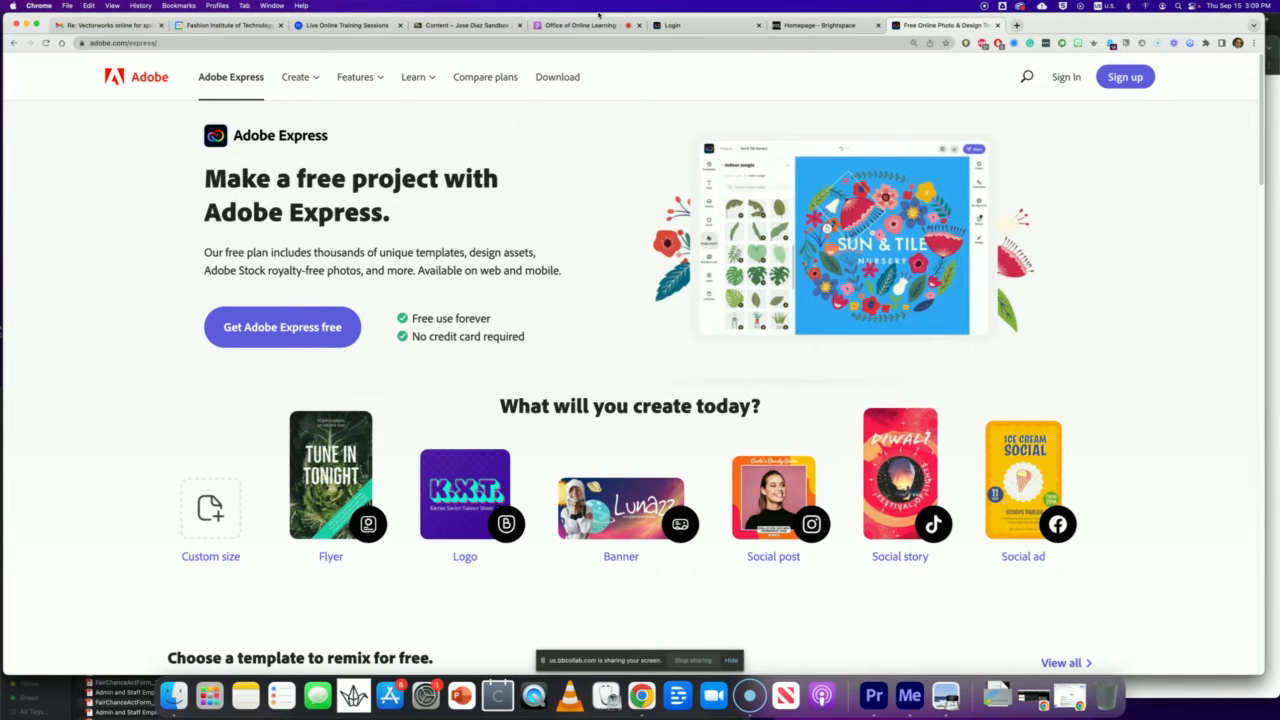
# Step: Bring up the home page of the FIT Blackboard site to examine its Spark link, and hide the screen-sharing notice
pyautogui.click(478, 25)
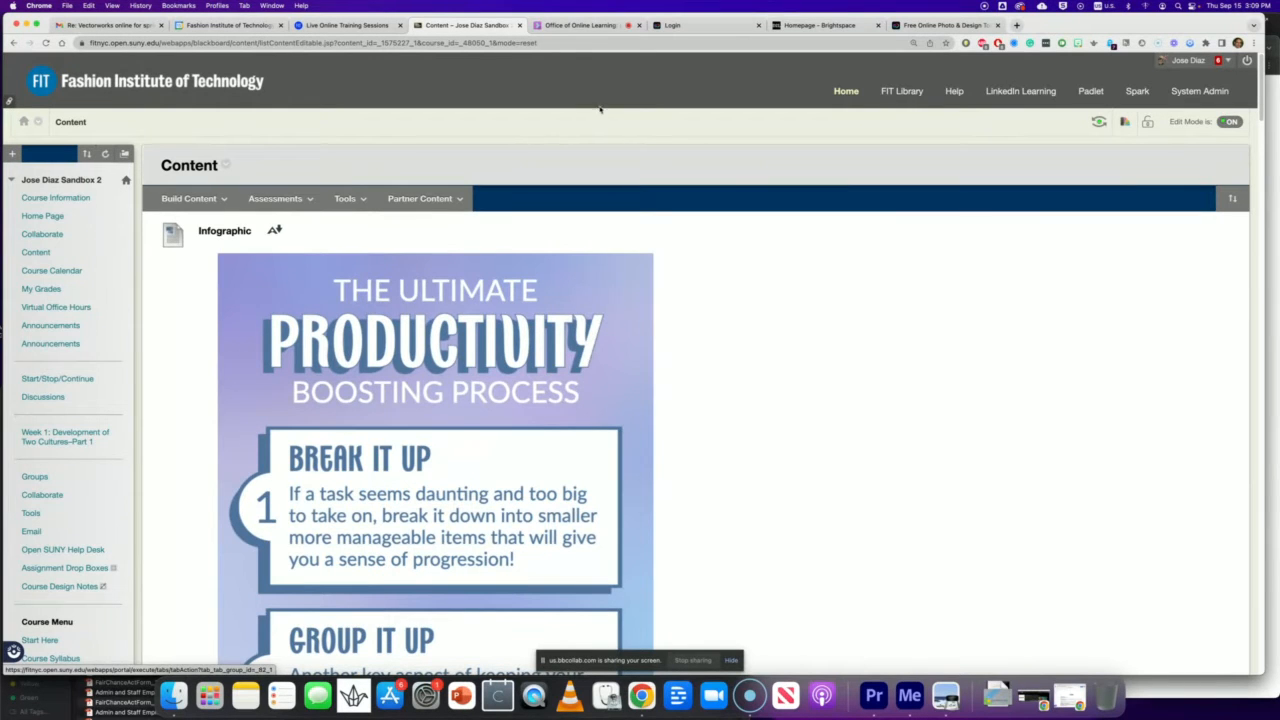
pyautogui.click(32, 252)
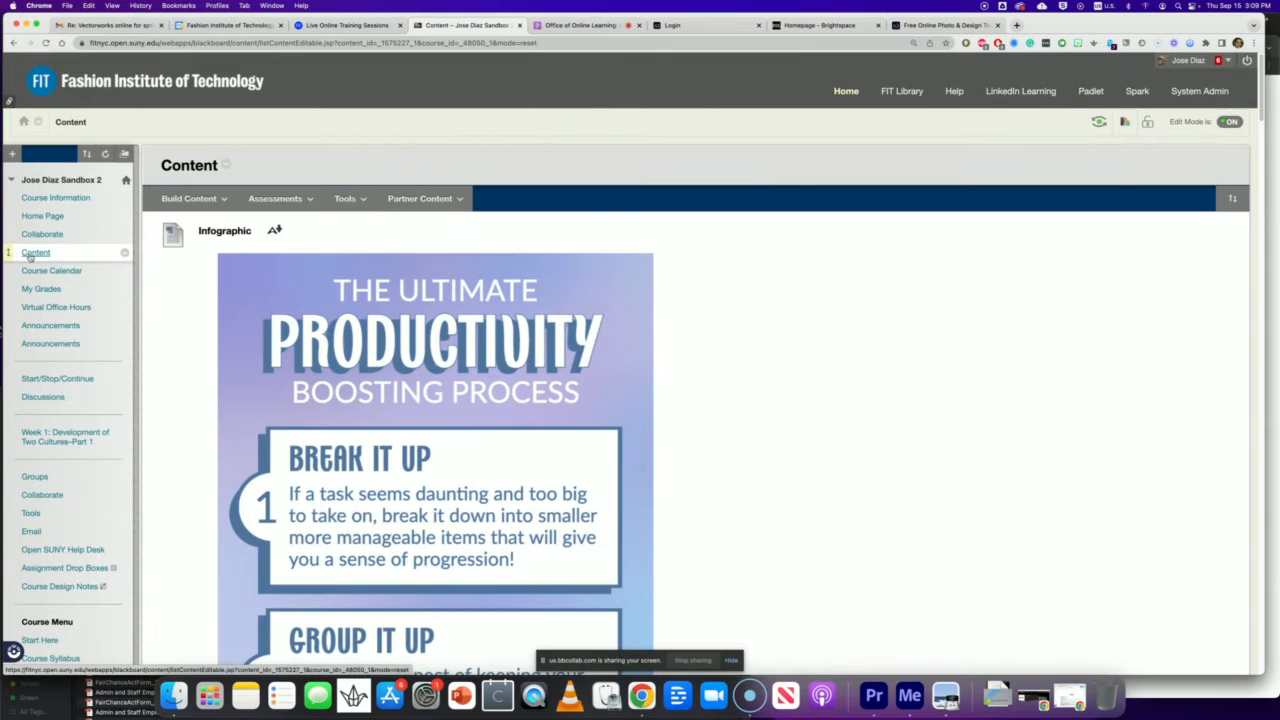
pyautogui.click(856, 92)
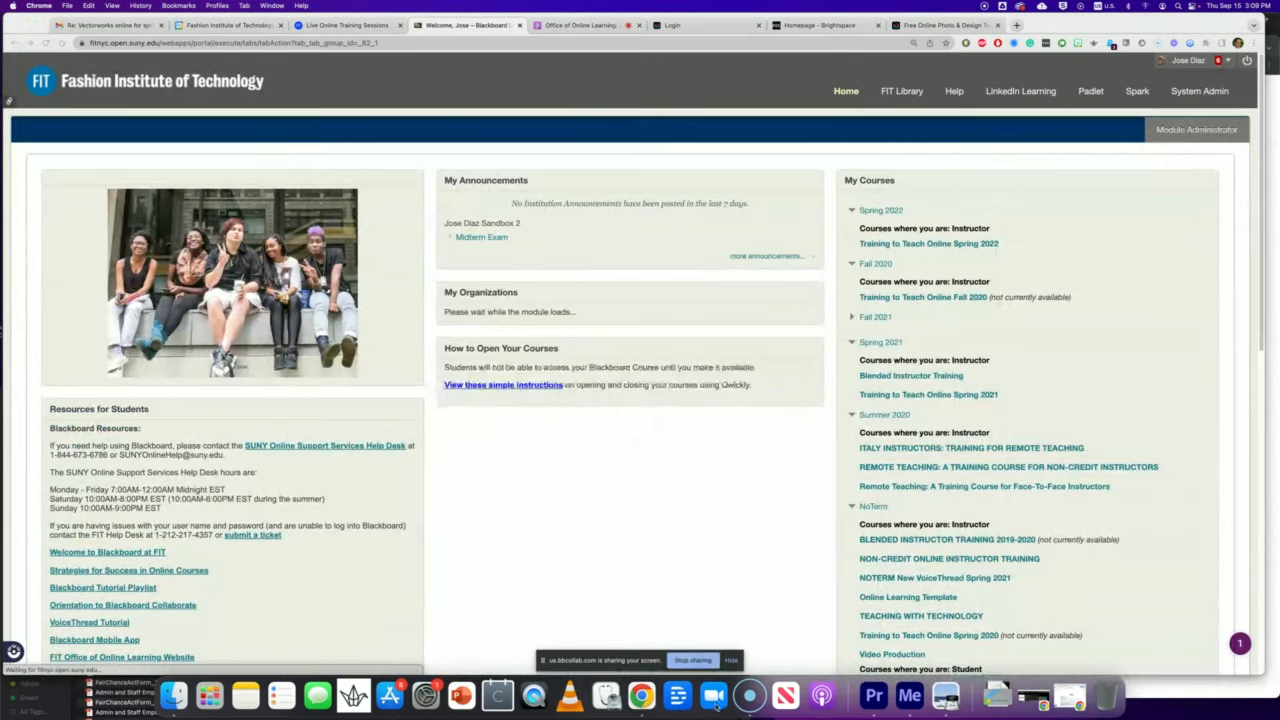
pyautogui.click(730, 660)
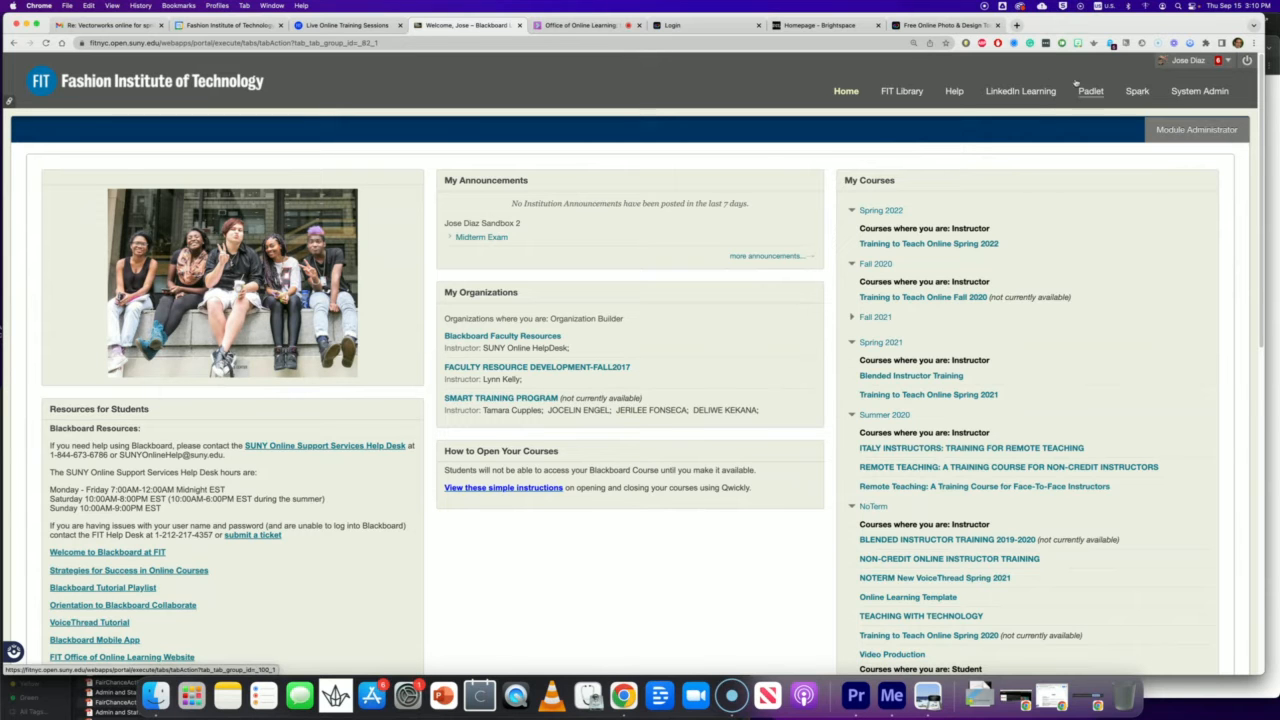
pyautogui.click(940, 25)
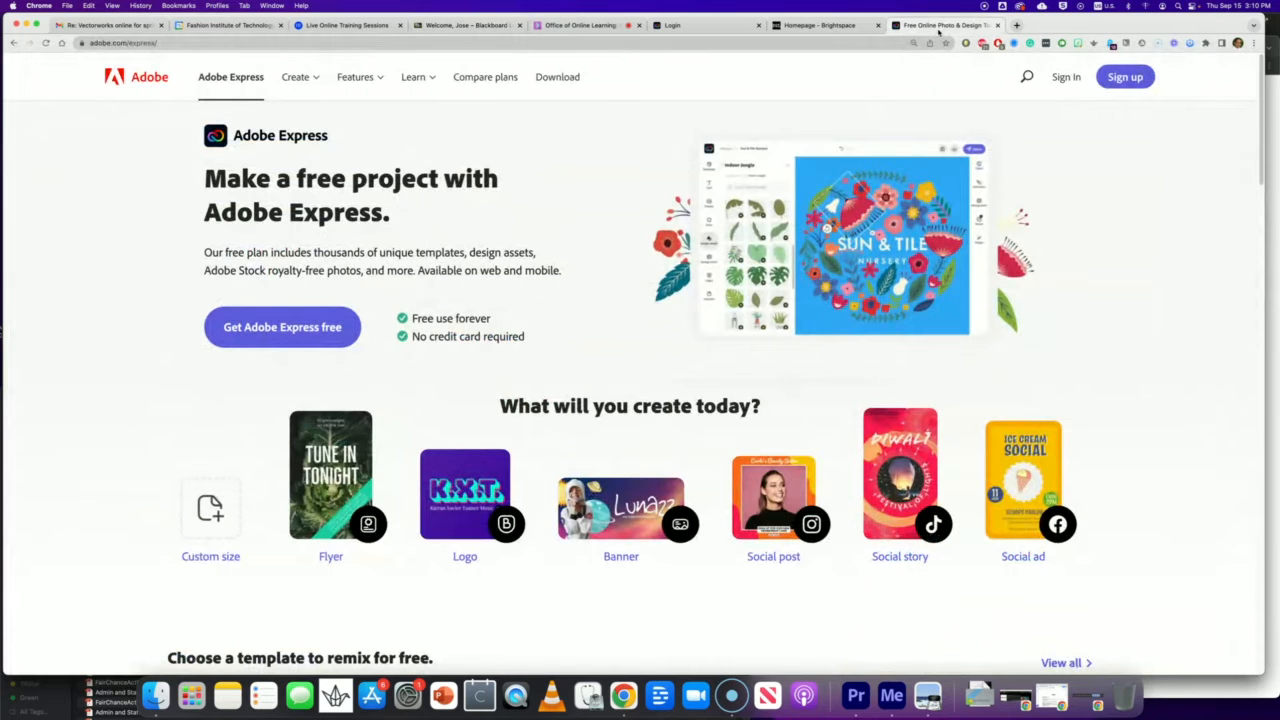
pyautogui.click(420, 30)
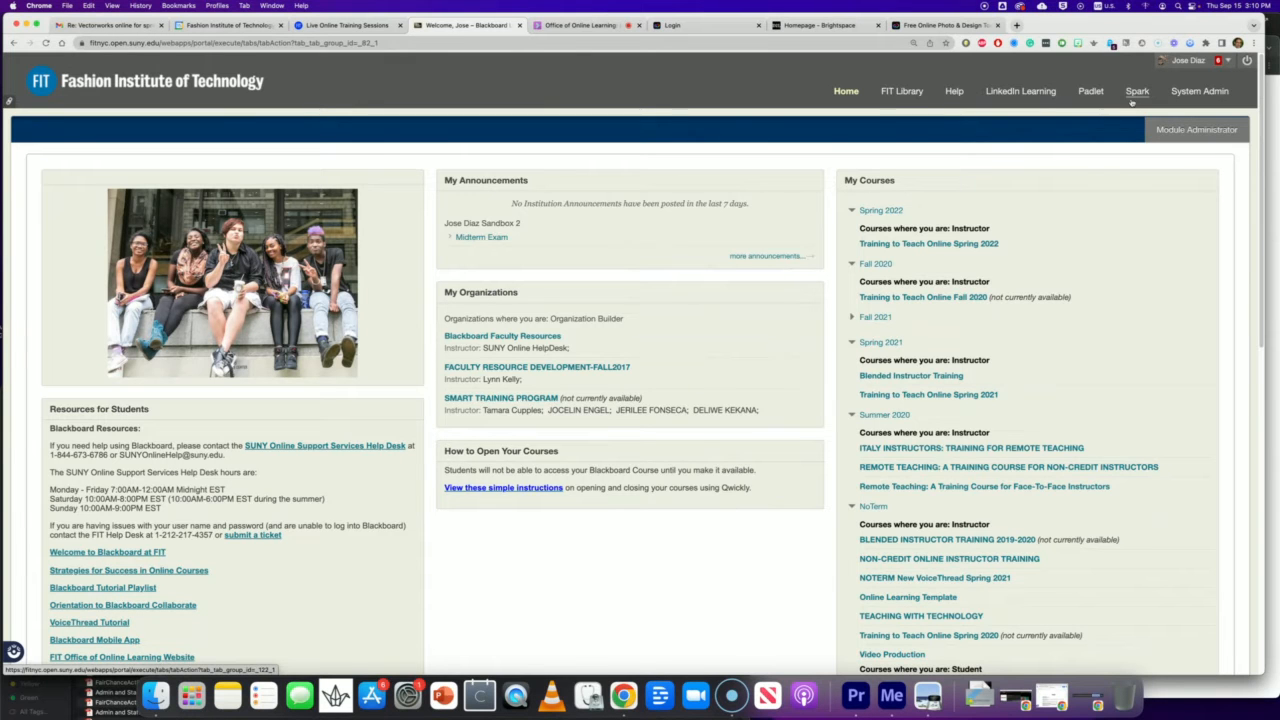
# Step: Return to the Adobe Express site, view its login options, and go back to the landing page
pyautogui.click(952, 27)
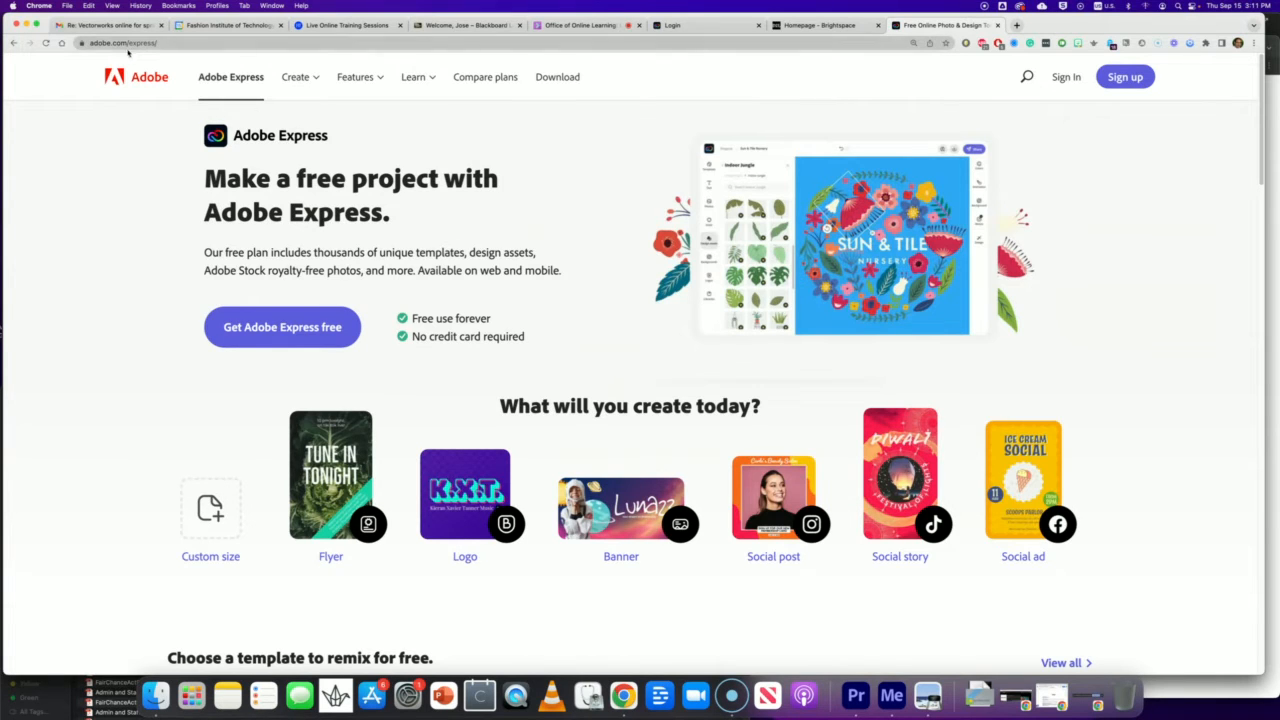
pyautogui.click(1062, 78)
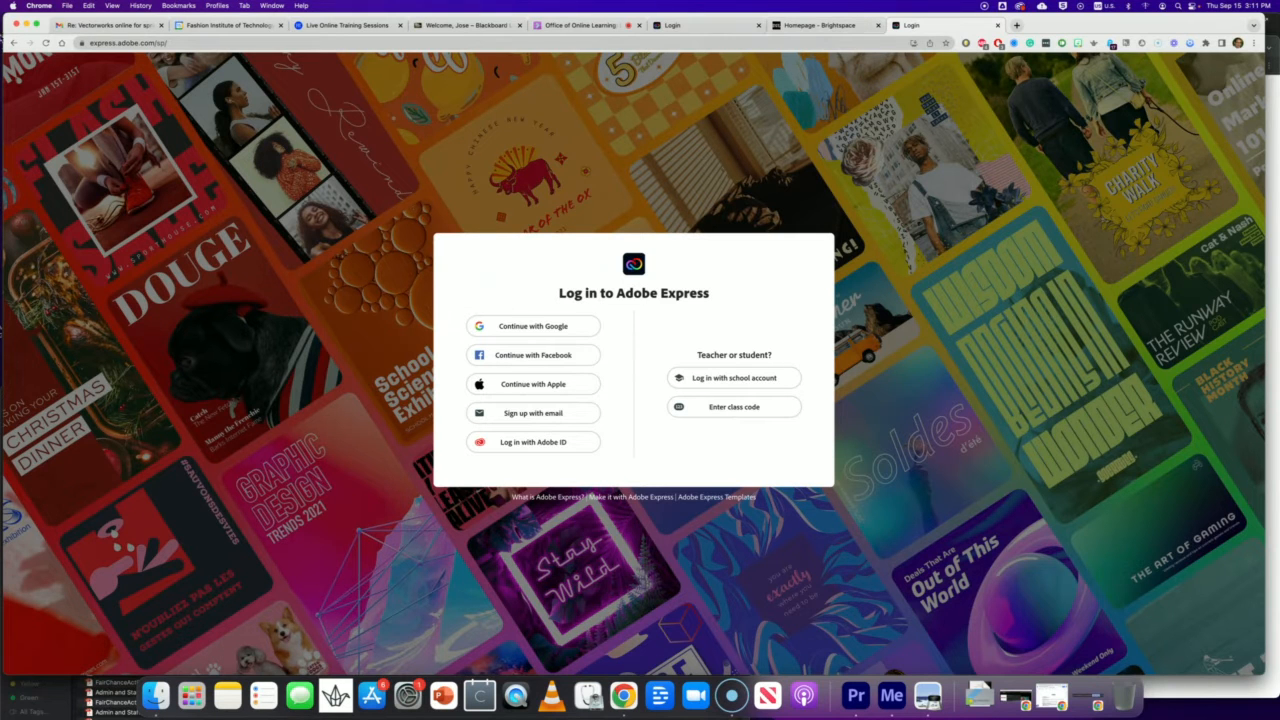
pyautogui.click(13, 43)
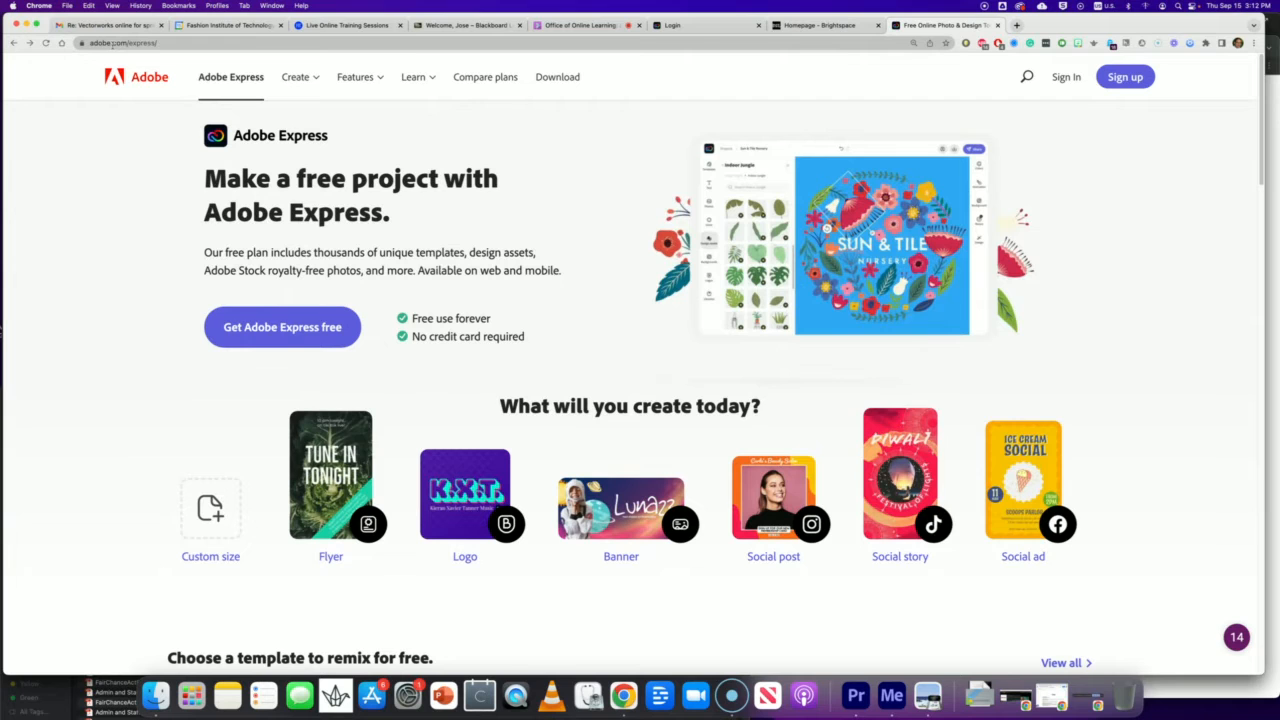
# Step: Copy the web address of the Adobe Express landing page
pyautogui.click(112, 43)
pyautogui.press('super+c')
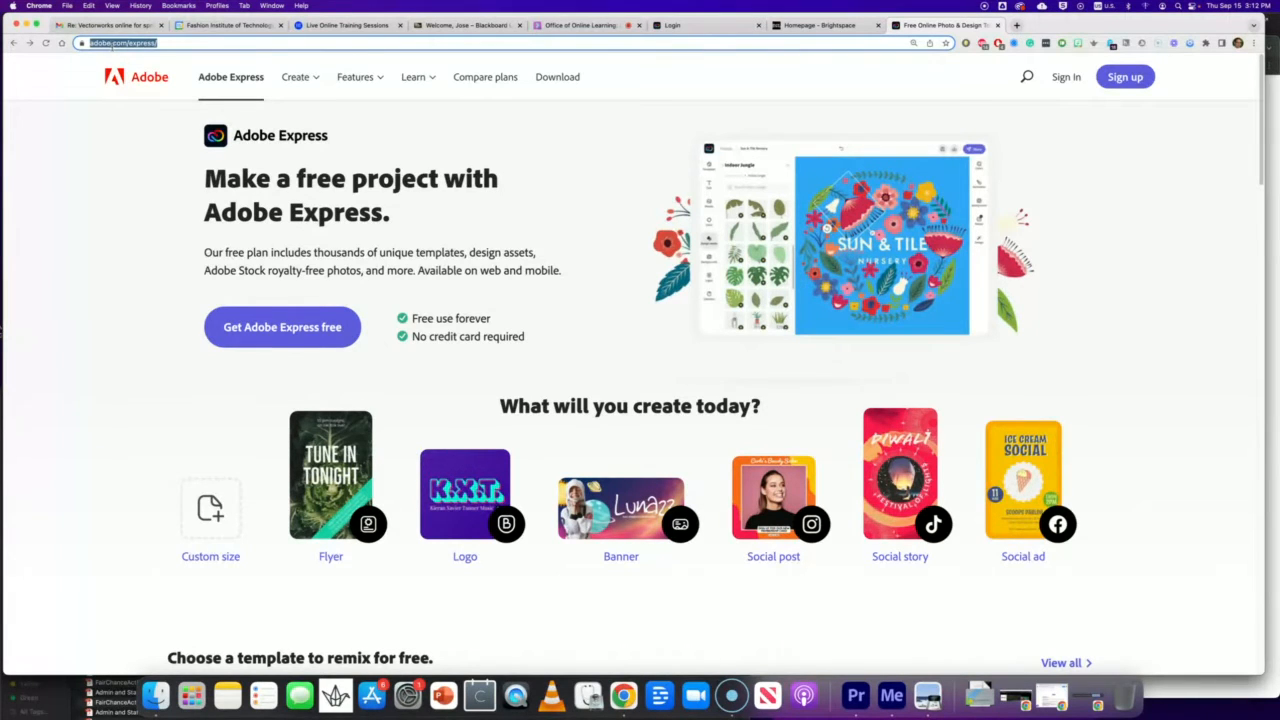
pyautogui.rightClick(112, 43)
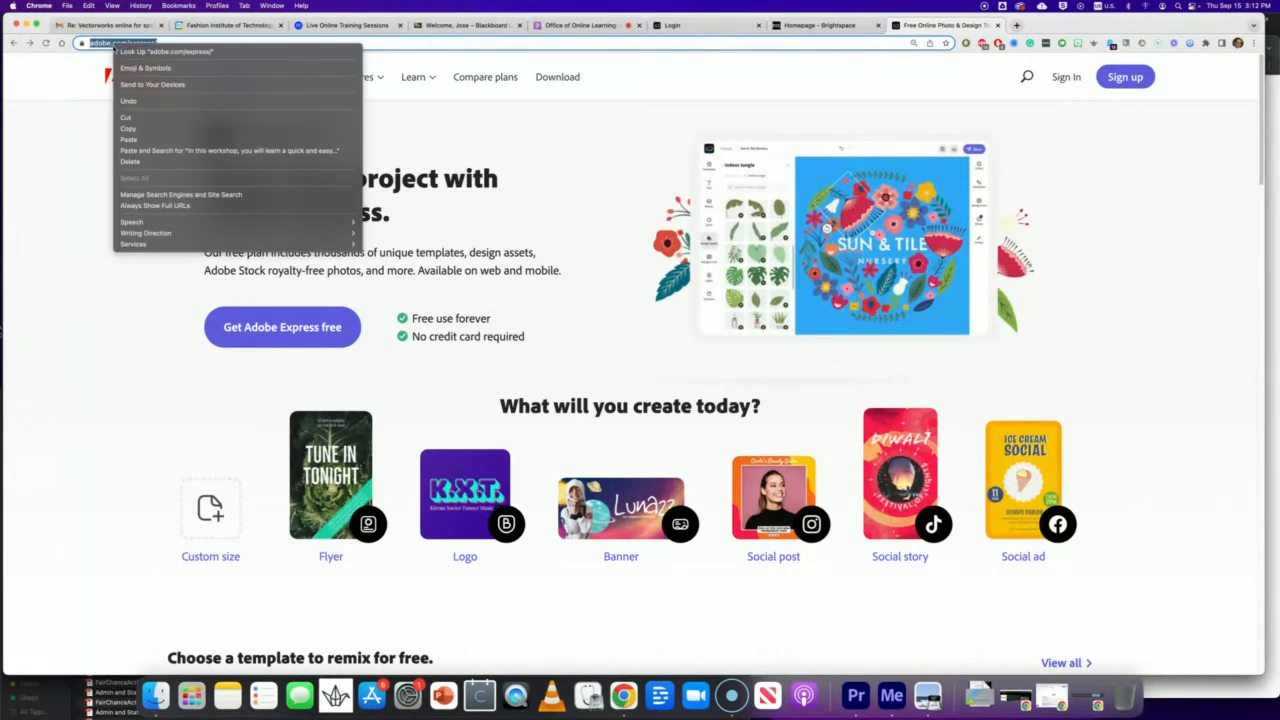
pyautogui.click(128, 128)
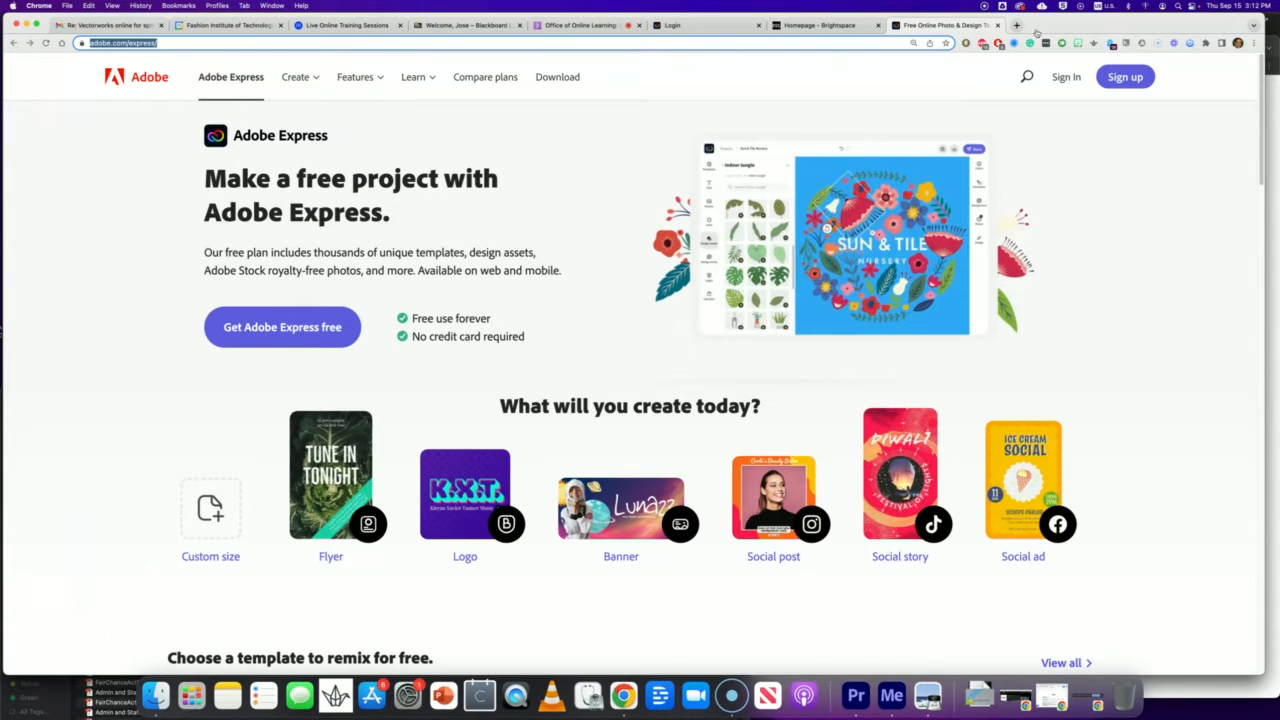
pyautogui.click(597, 30)
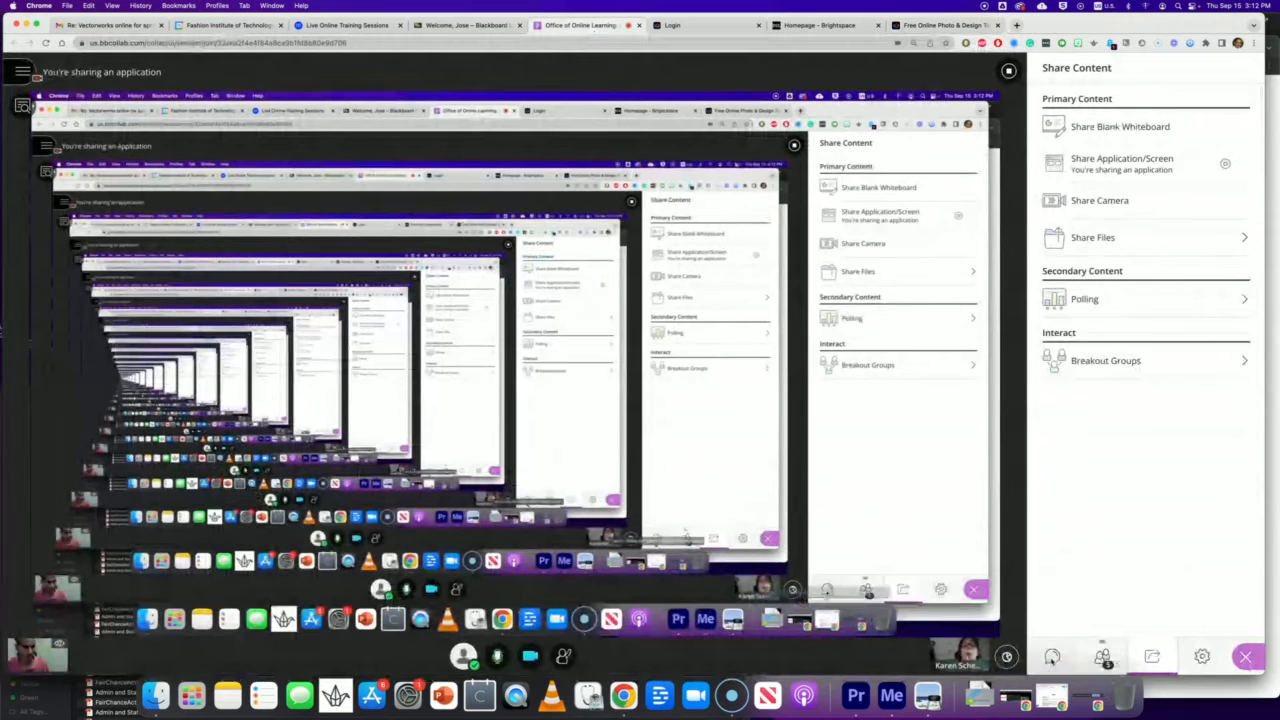
pyautogui.click(1052, 657)
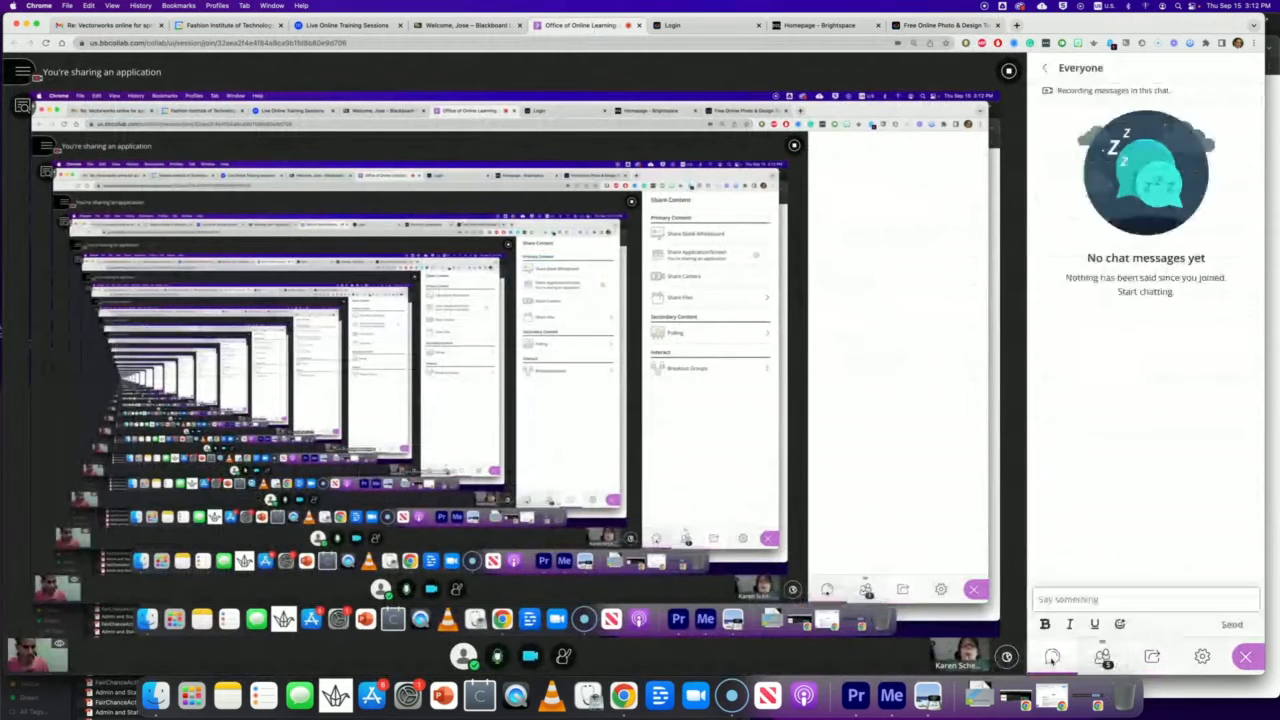
pyautogui.click(1053, 599)
pyautogui.press('super+v')
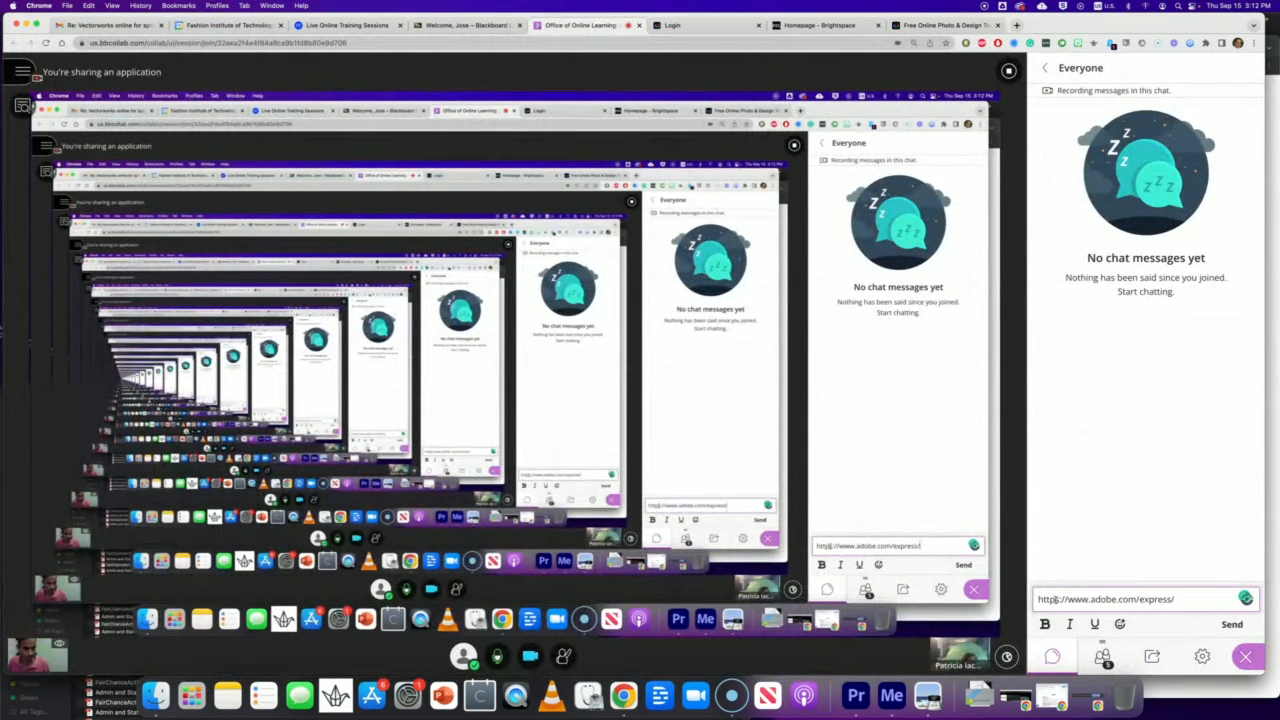
pyautogui.click(1054, 599)
pyautogui.write('s')
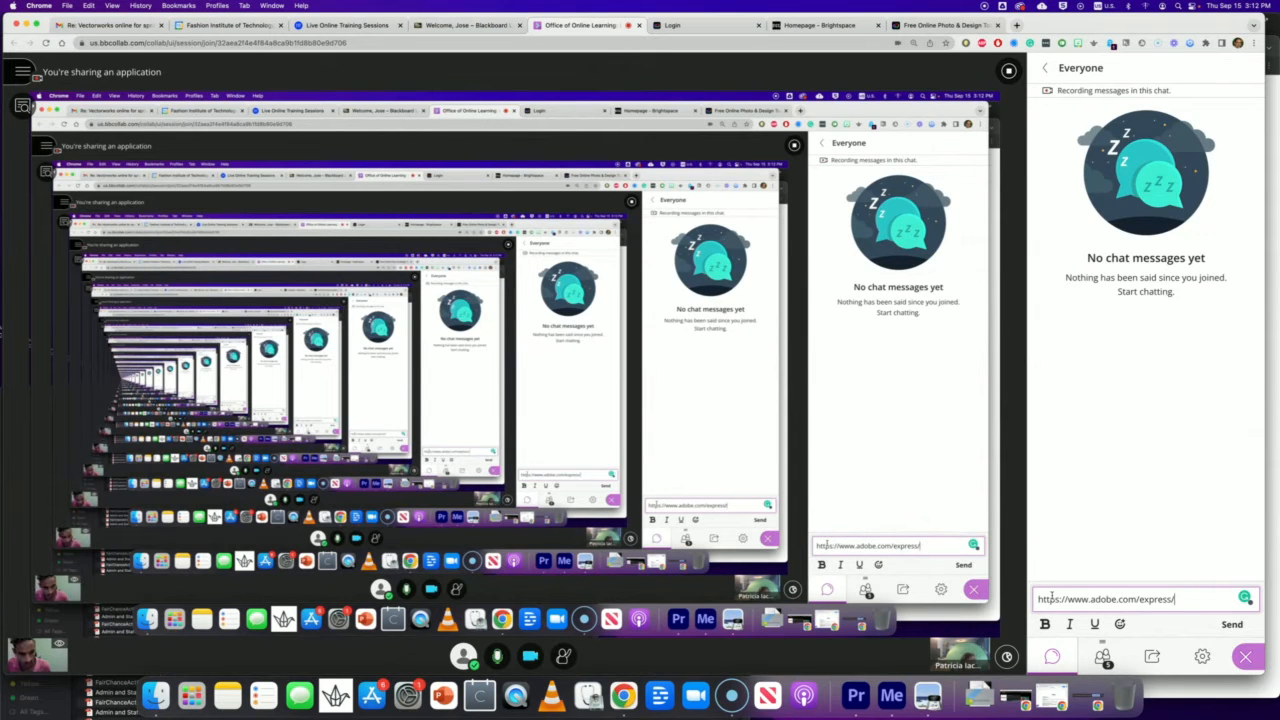
pyautogui.press('Return')
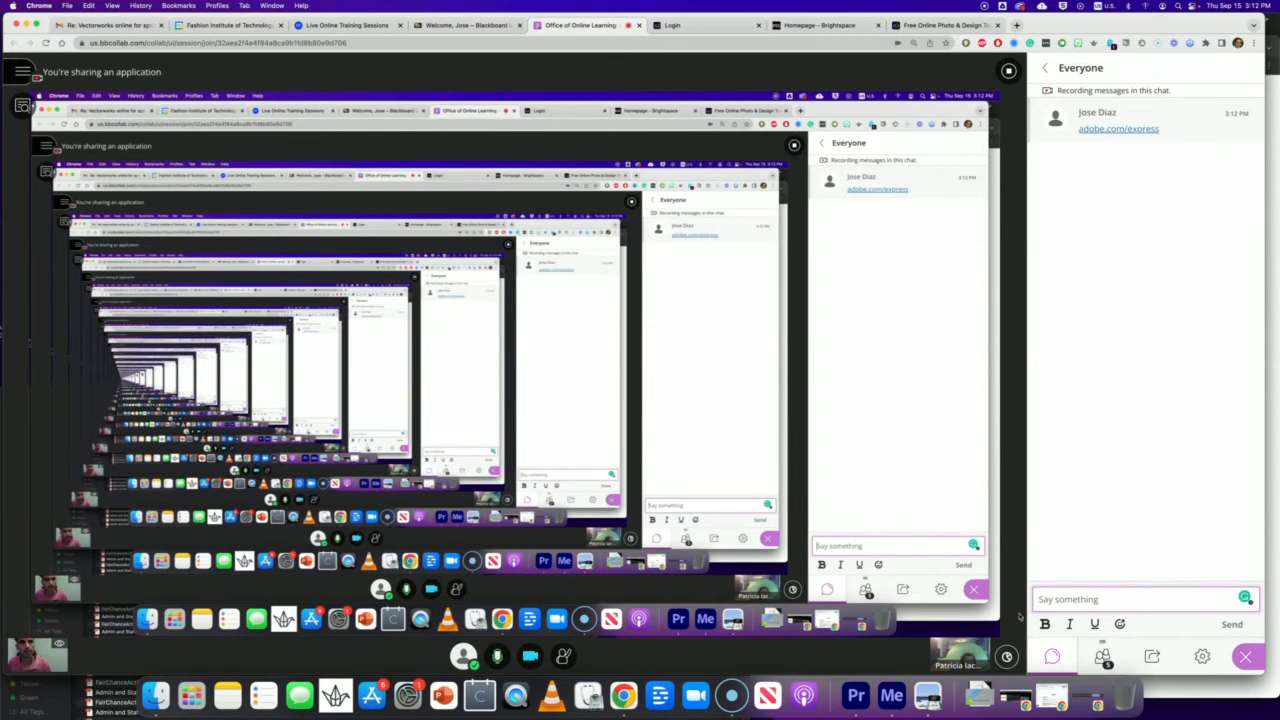
# Step: Return to the Adobe Express site, open its login page, and enlarge the page display
pyautogui.click(937, 26)
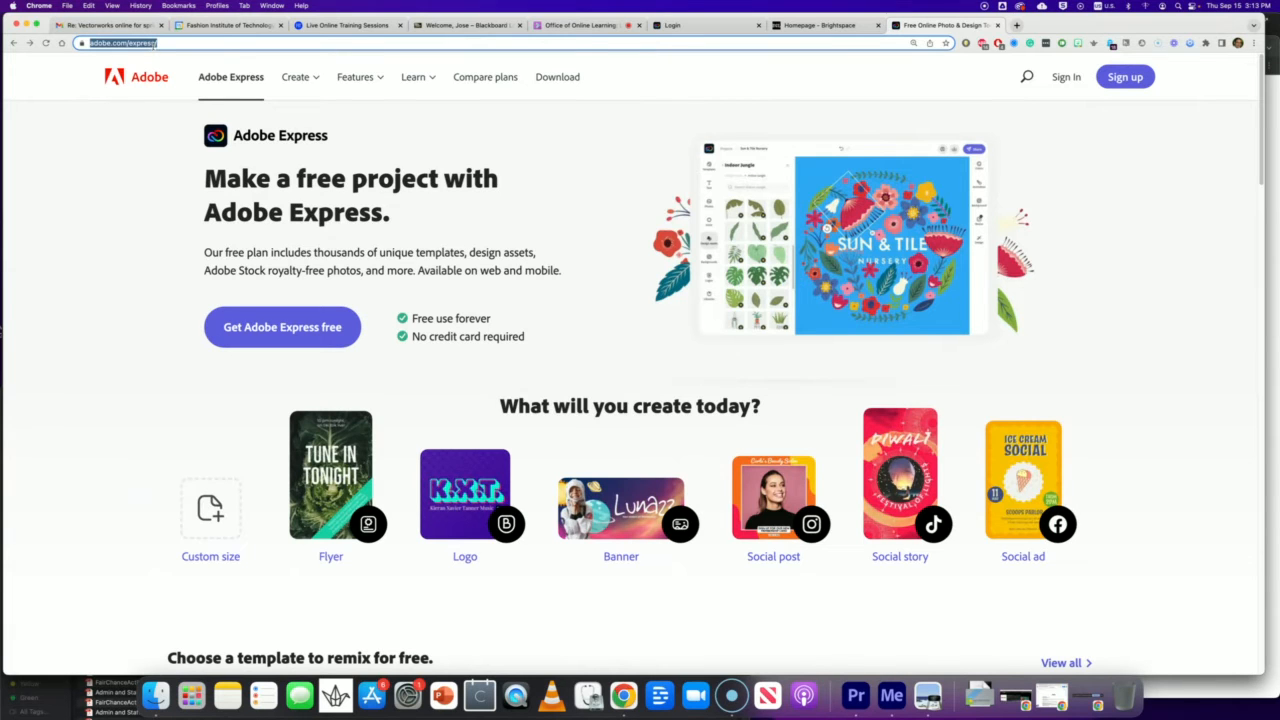
pyautogui.click(1065, 80)
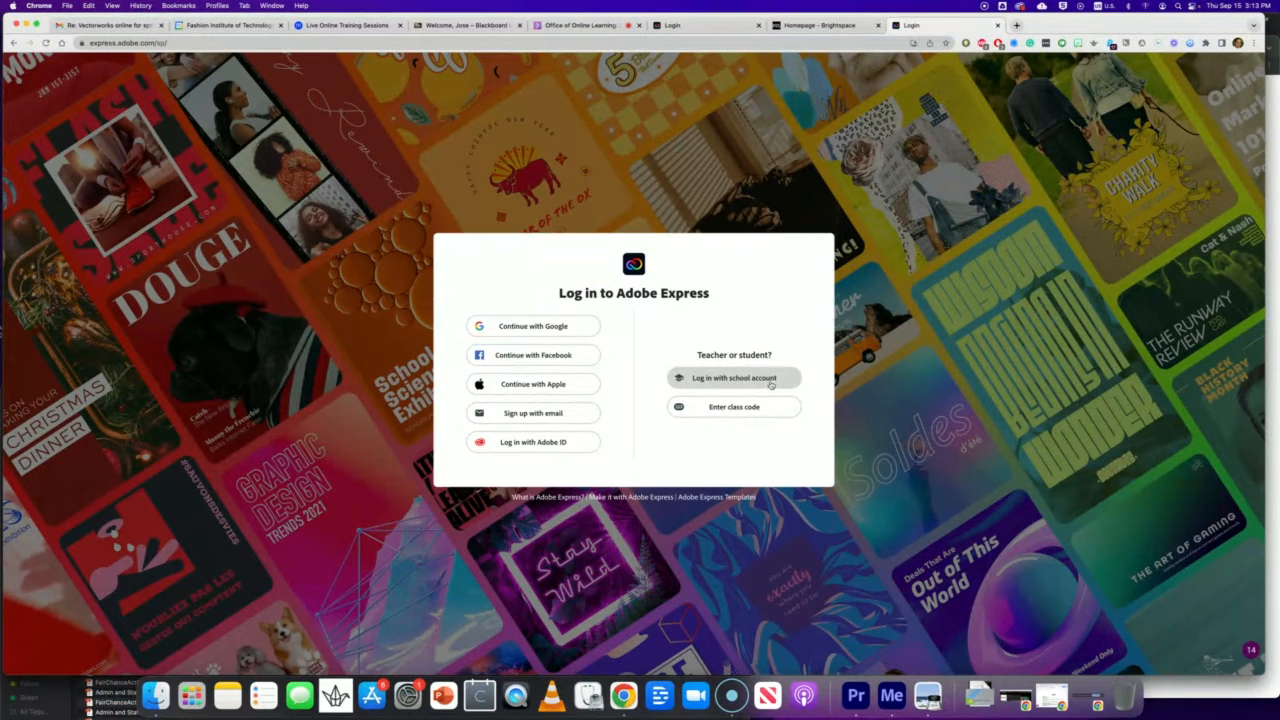
pyautogui.press('super+equal')
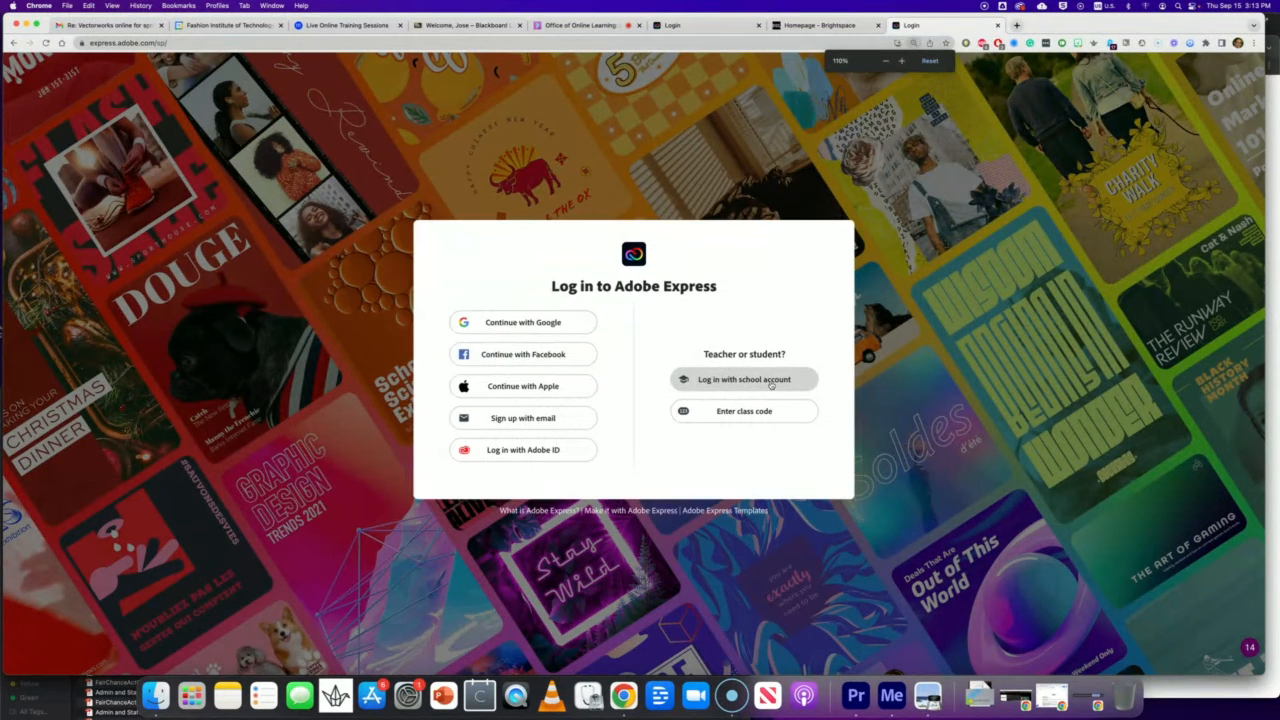
pyautogui.press('super+equal')
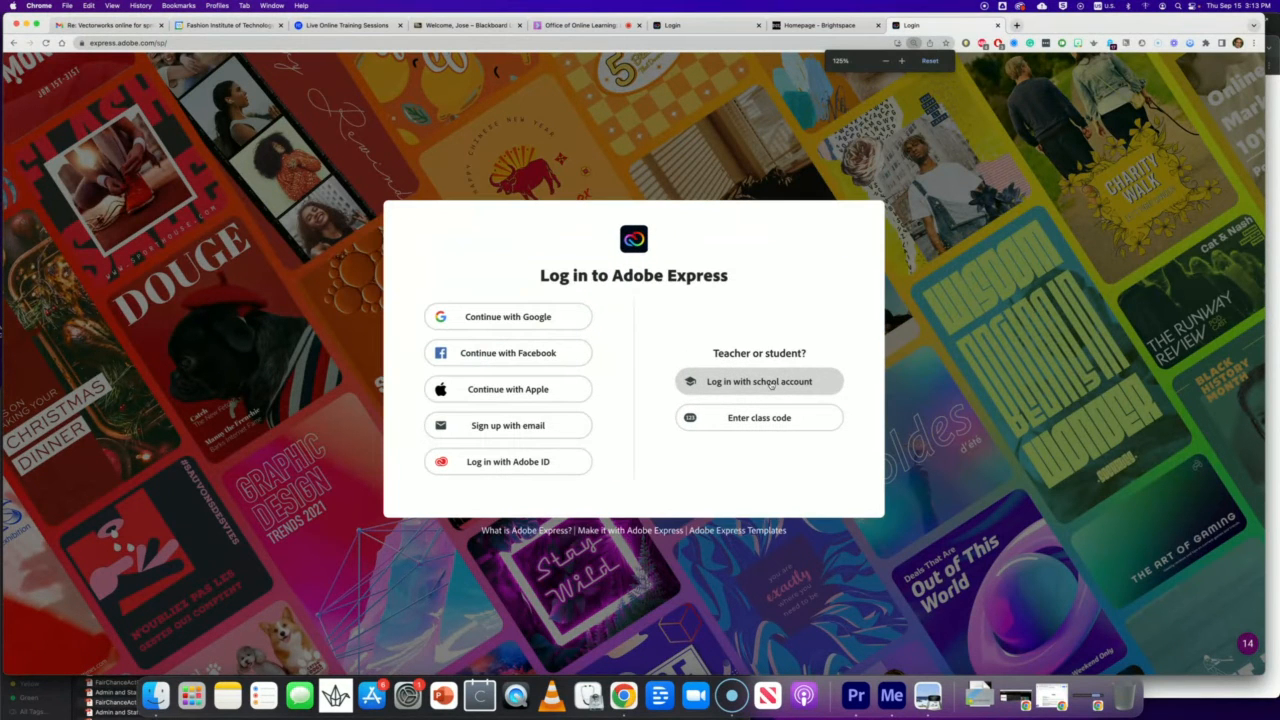
pyautogui.press('super+equal')
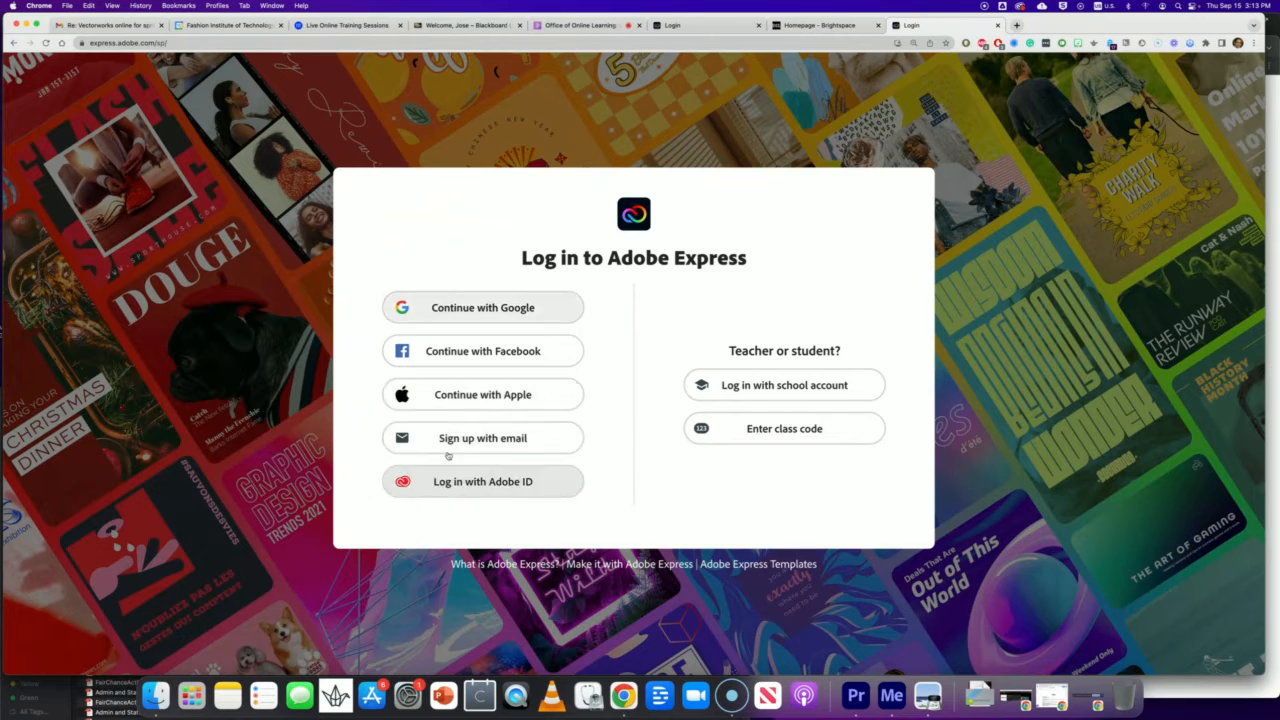
# Step: Try the school account login with the prefilled email address as far as the account selection, and return to the login options
pyautogui.click(773, 388)
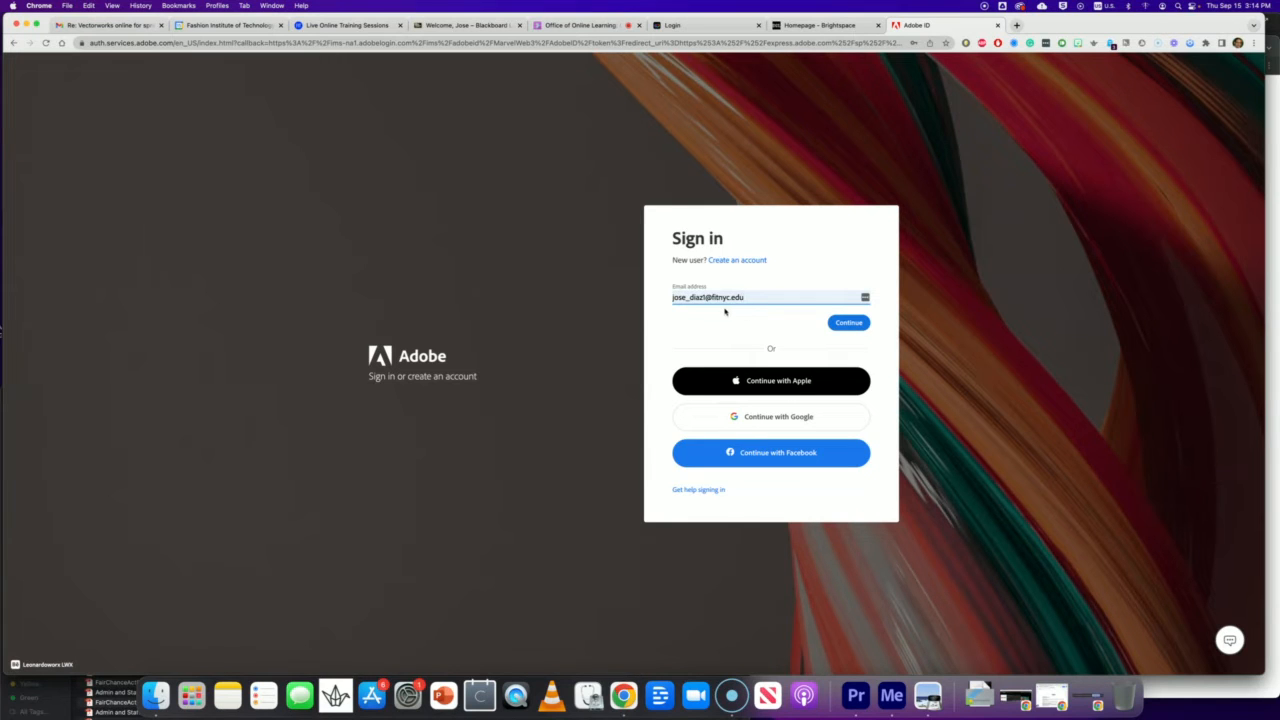
pyautogui.click(847, 324)
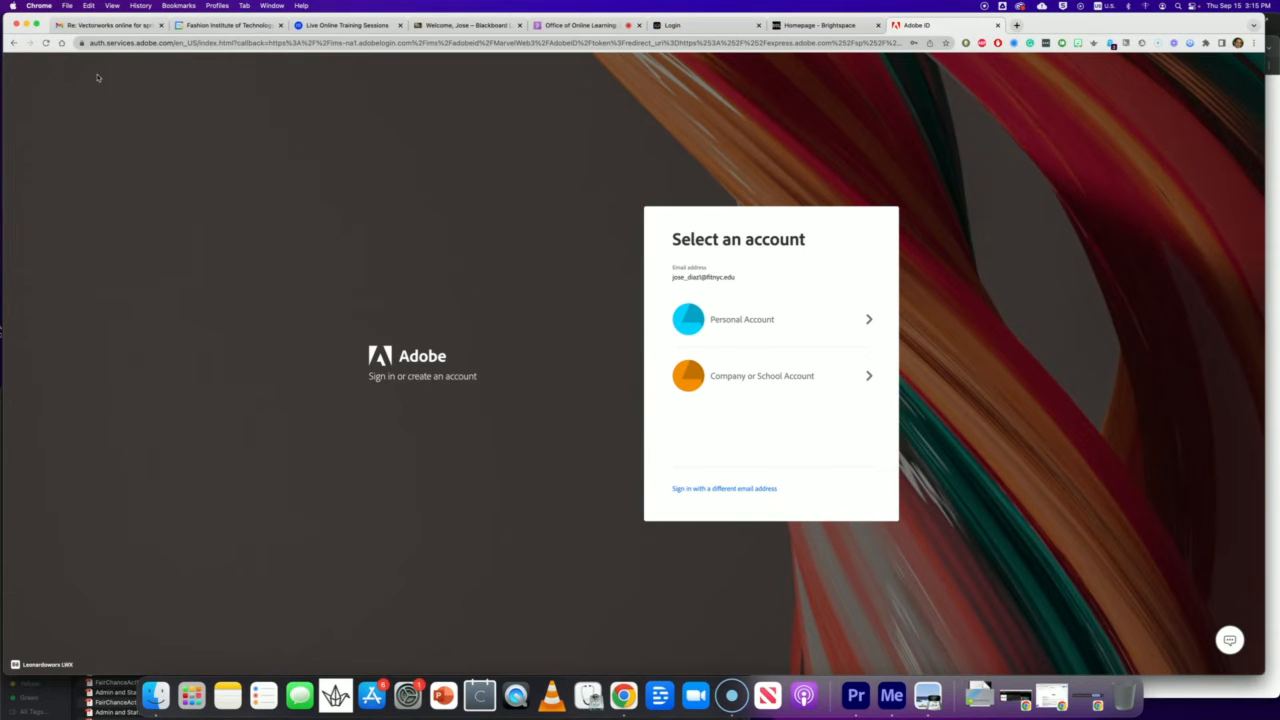
pyautogui.click(13, 43)
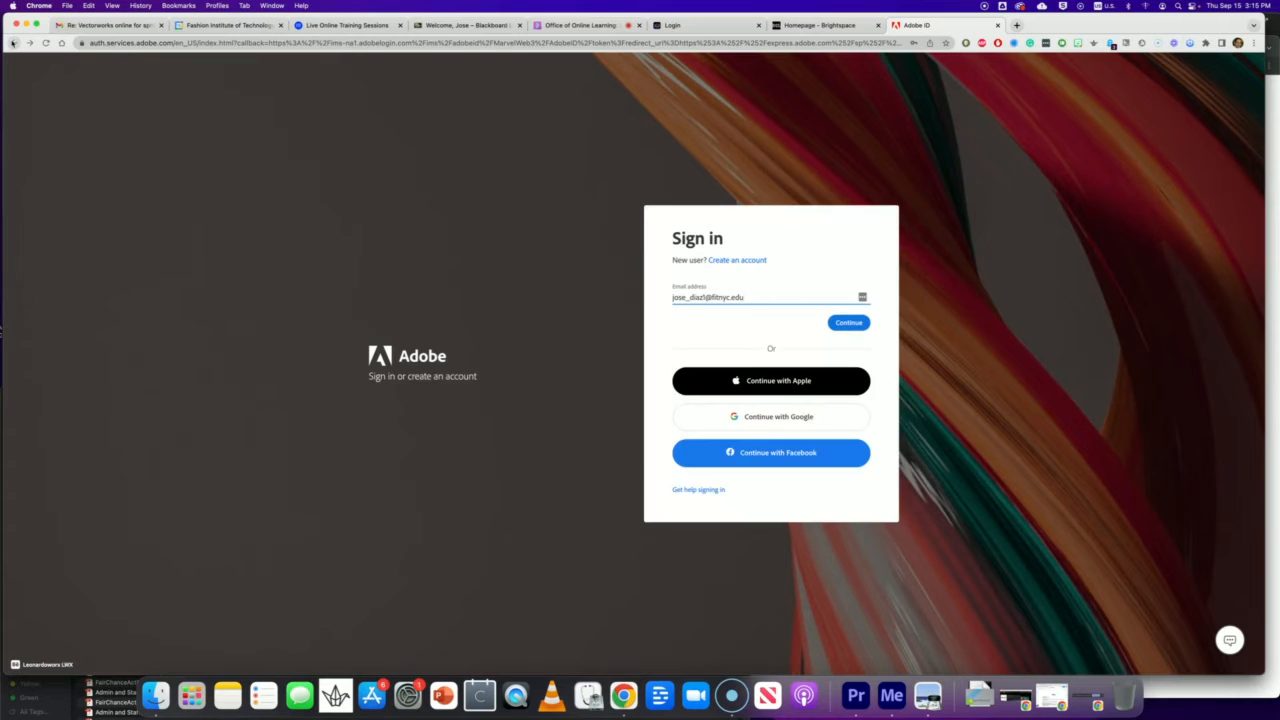
pyautogui.click(13, 43)
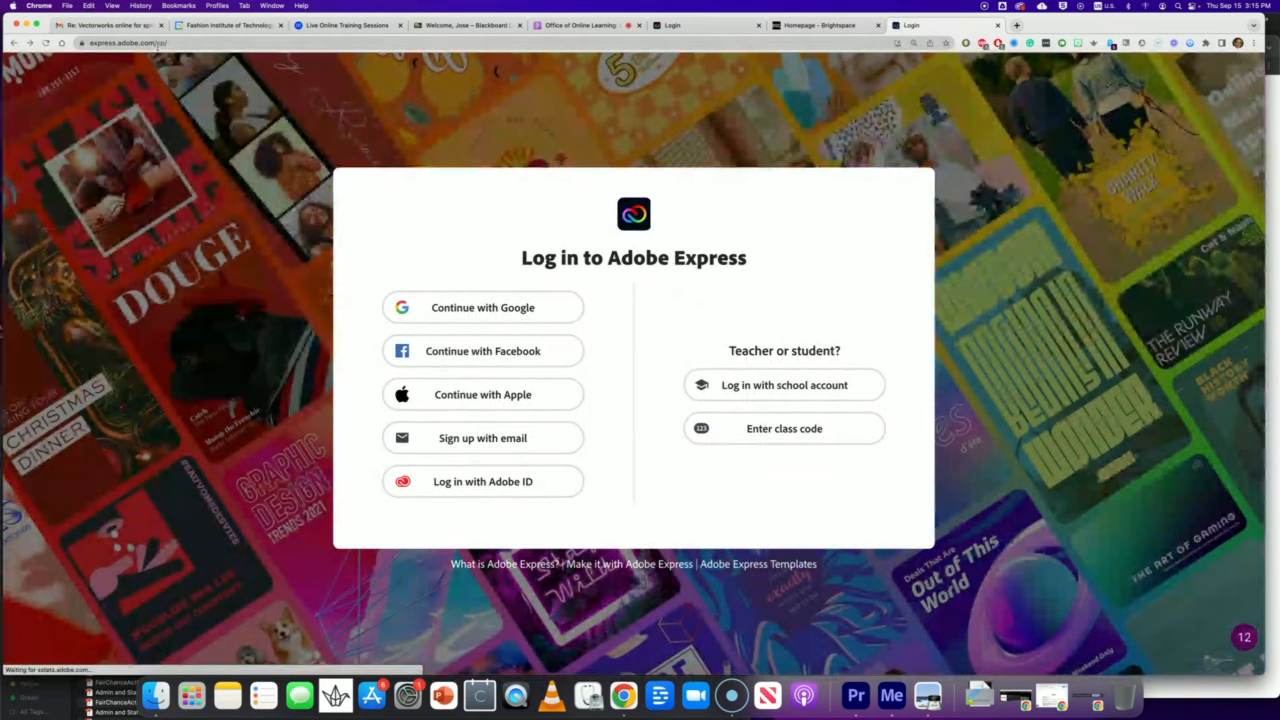
# Step: Load the Adobe Express landing page again from its express.adobe.com address and open its login page
pyautogui.click(157, 43)
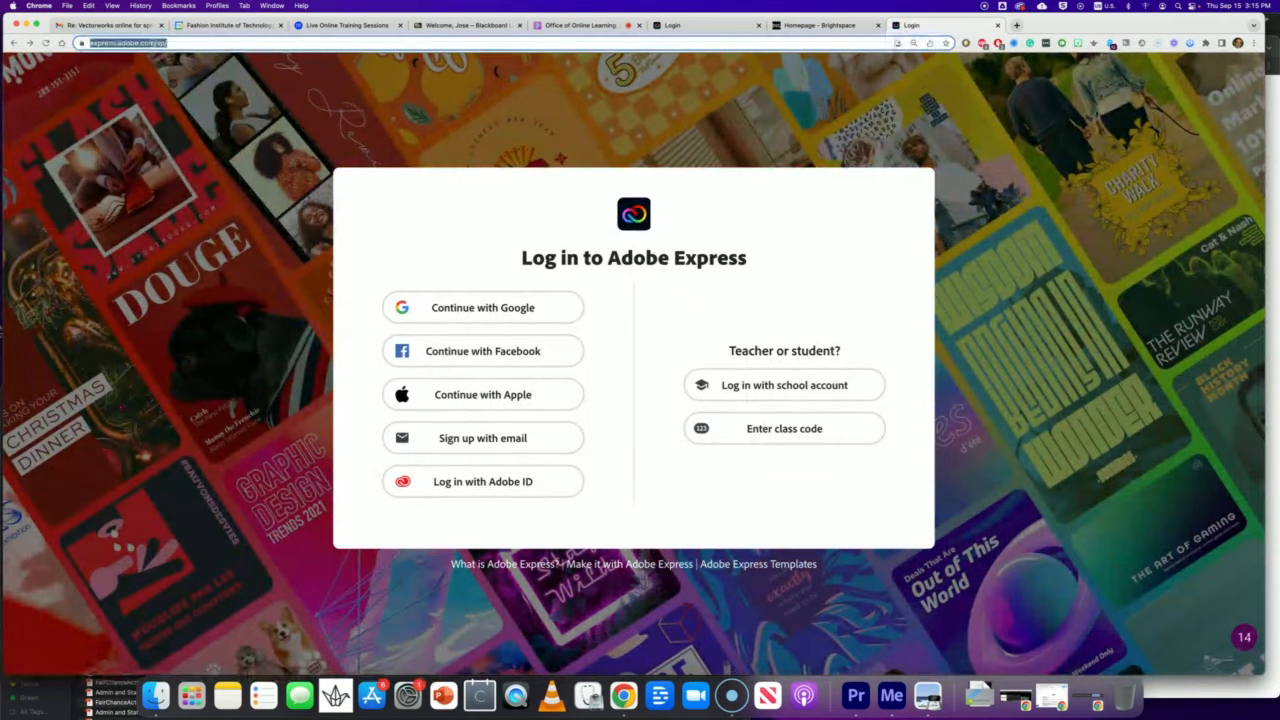
pyautogui.write('exp')
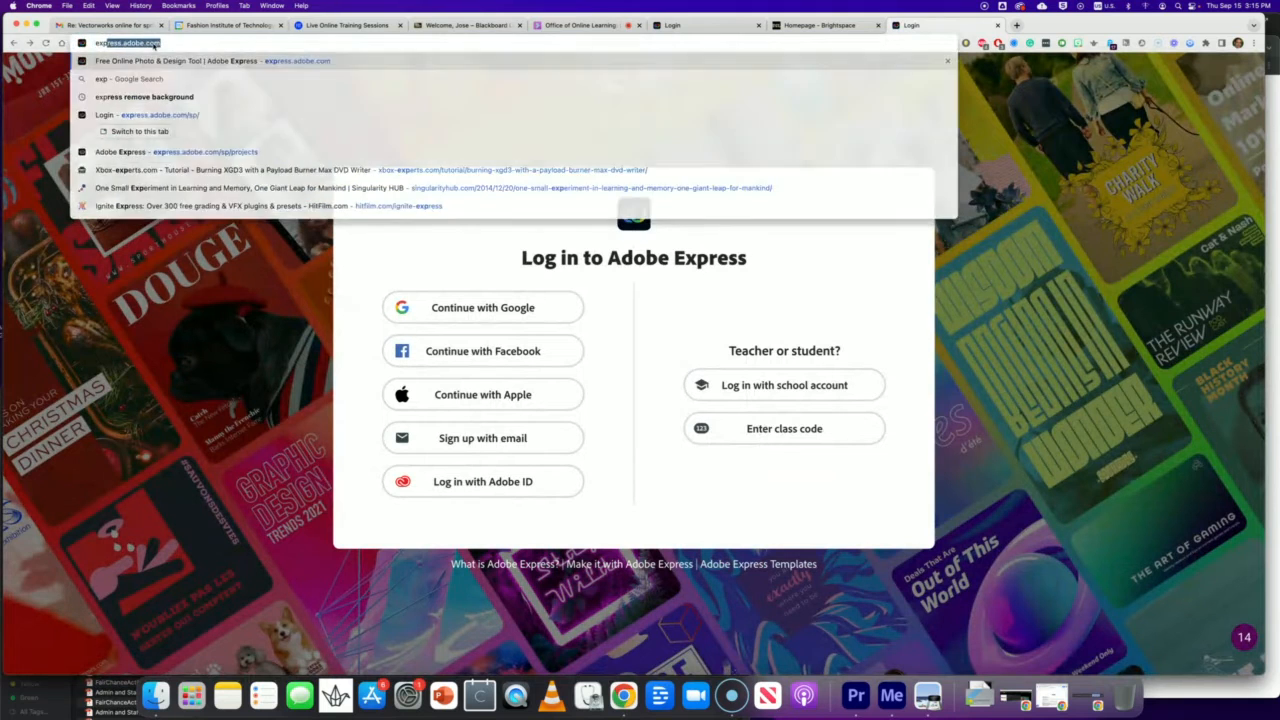
pyautogui.press('Return')
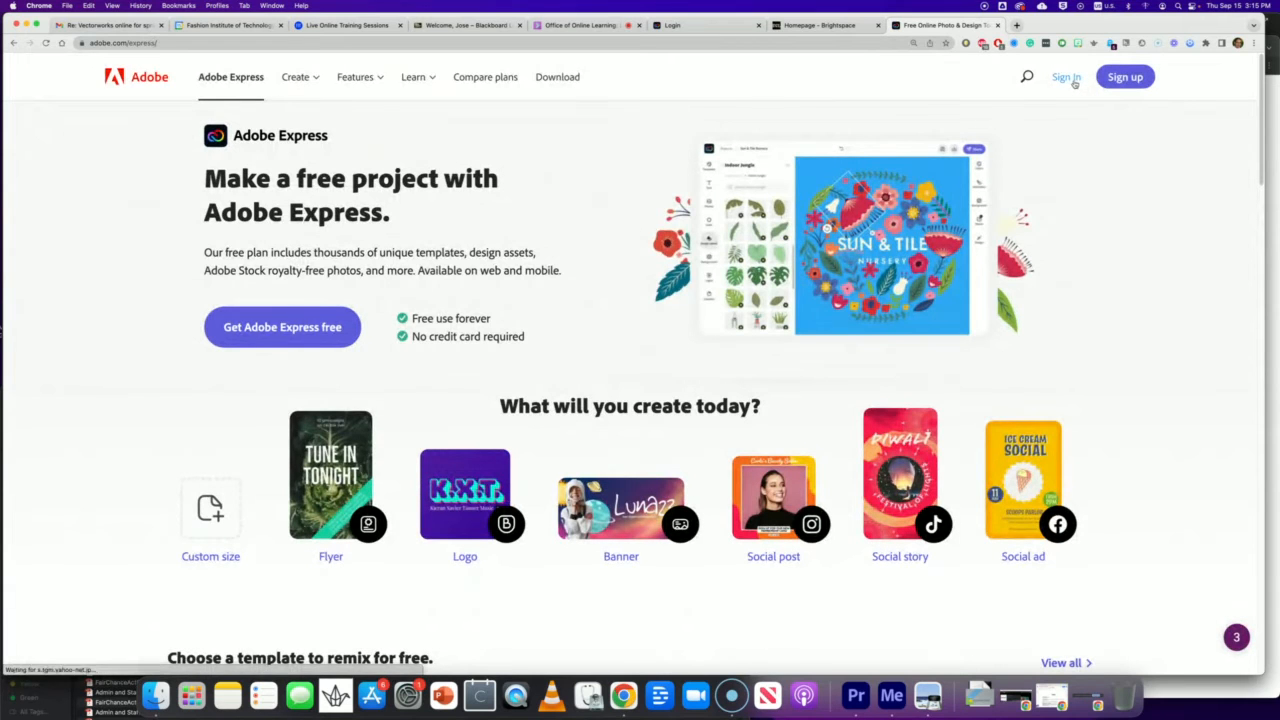
pyautogui.click(1068, 78)
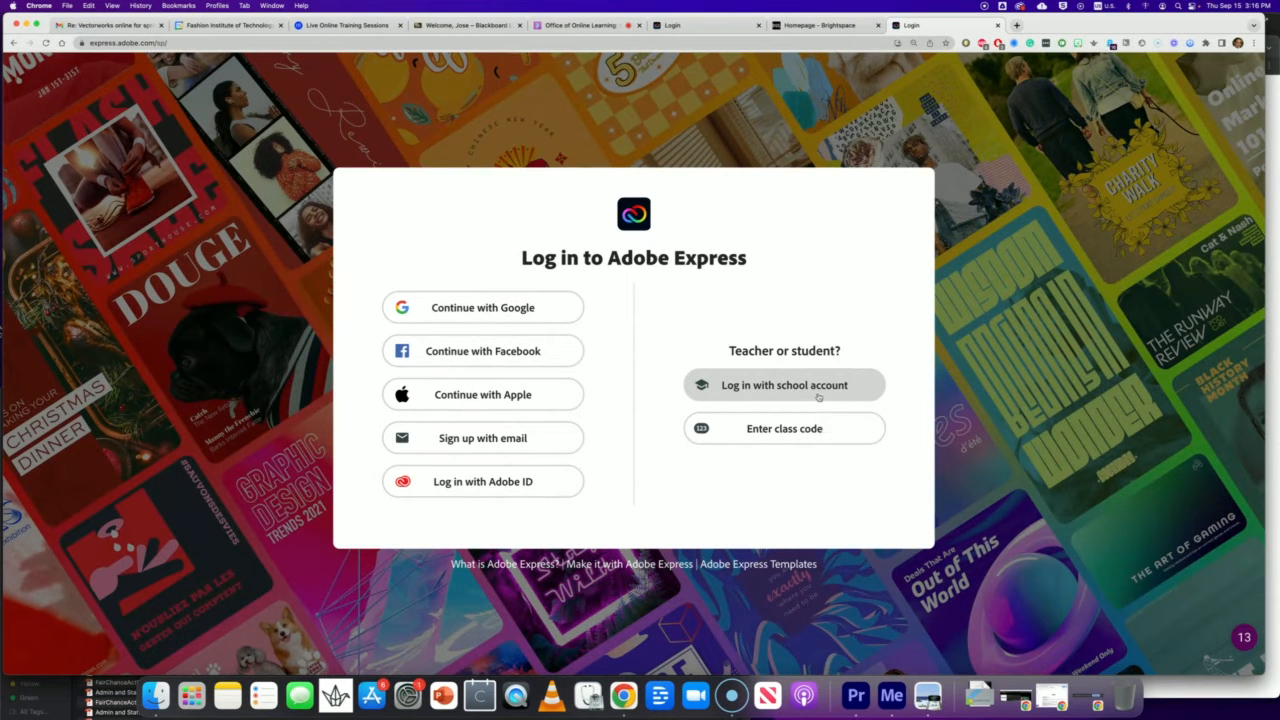
# Step: Log in with the school account, choosing Company or School Account and submitting the prefilled FIT credentials
pyautogui.click(804, 392)
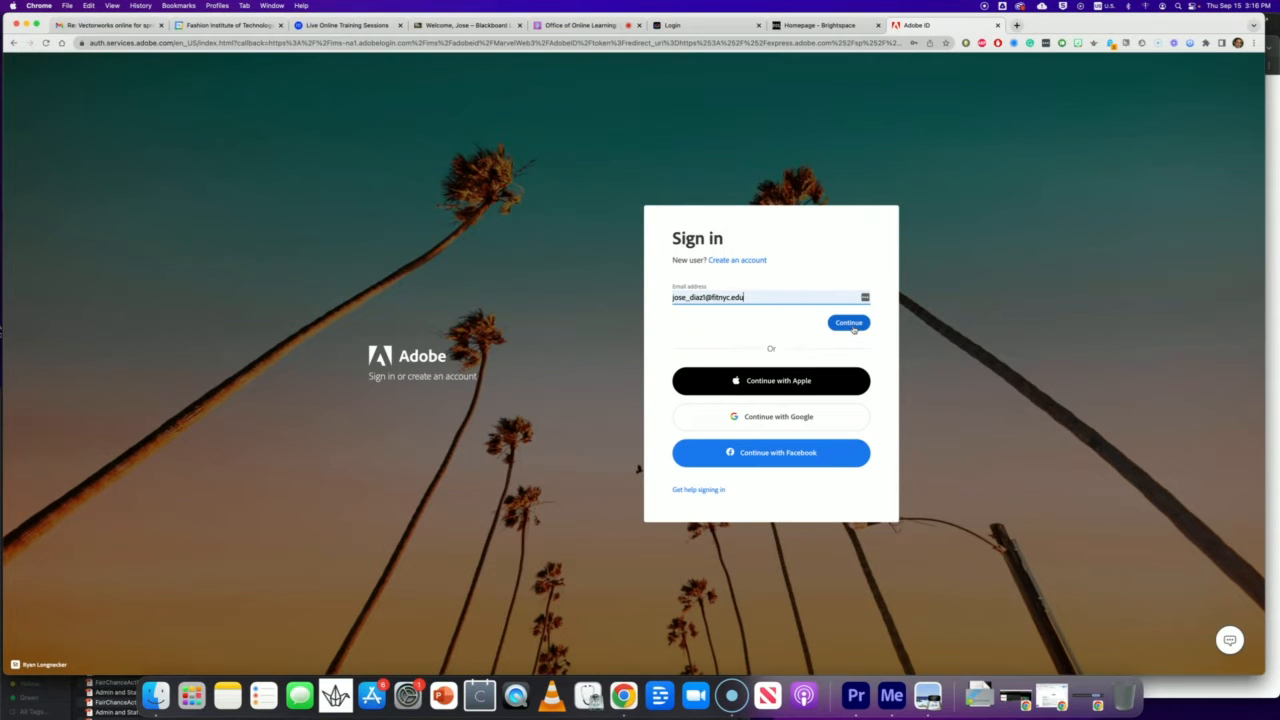
pyautogui.click(852, 326)
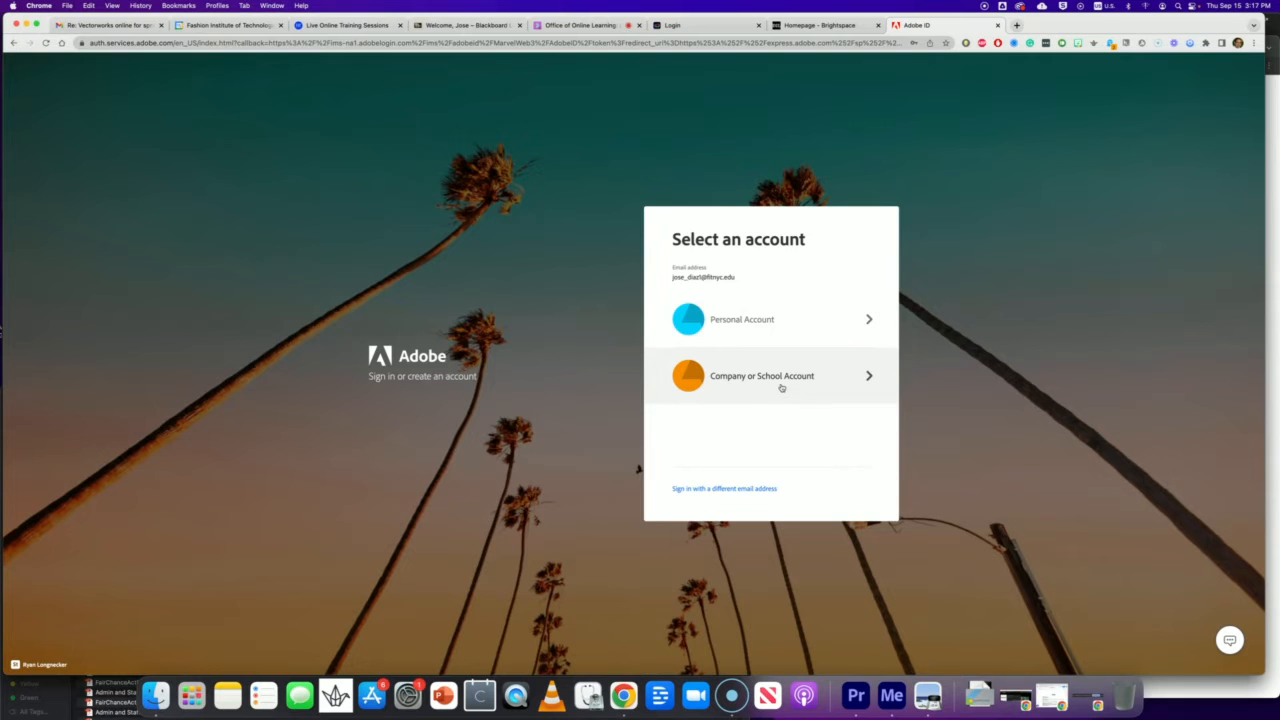
pyautogui.click(781, 388)
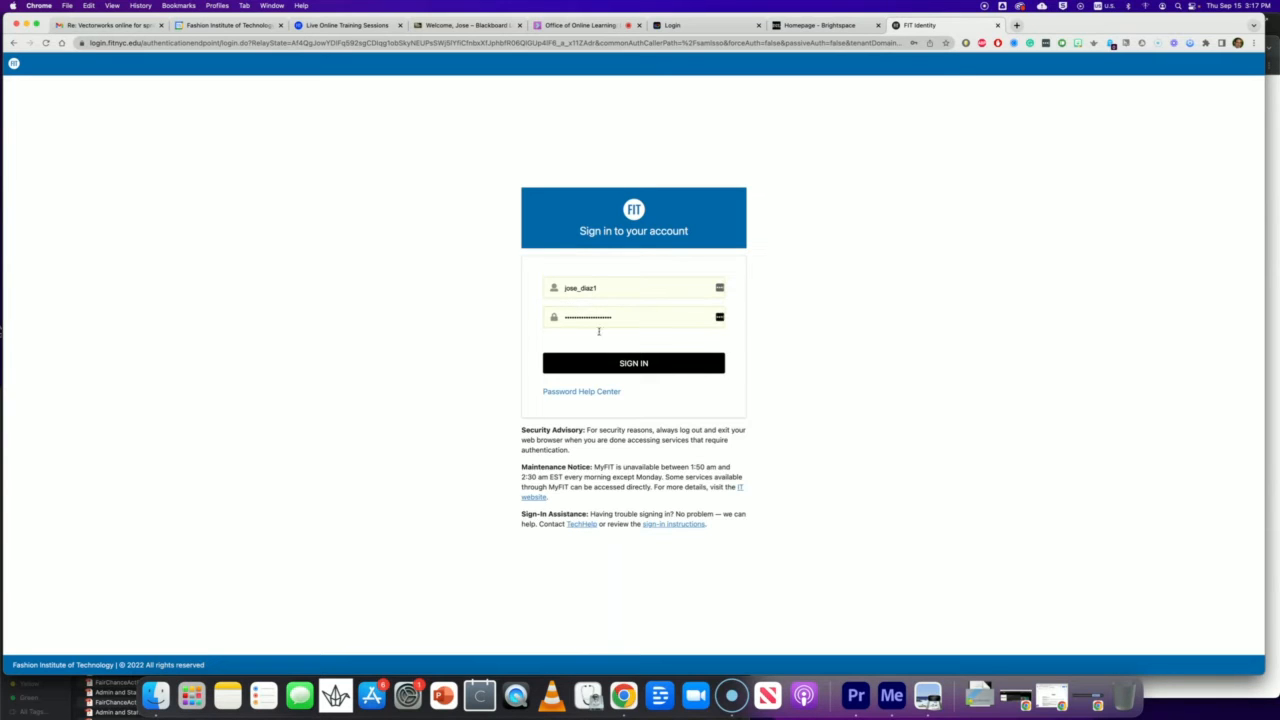
pyautogui.click(644, 366)
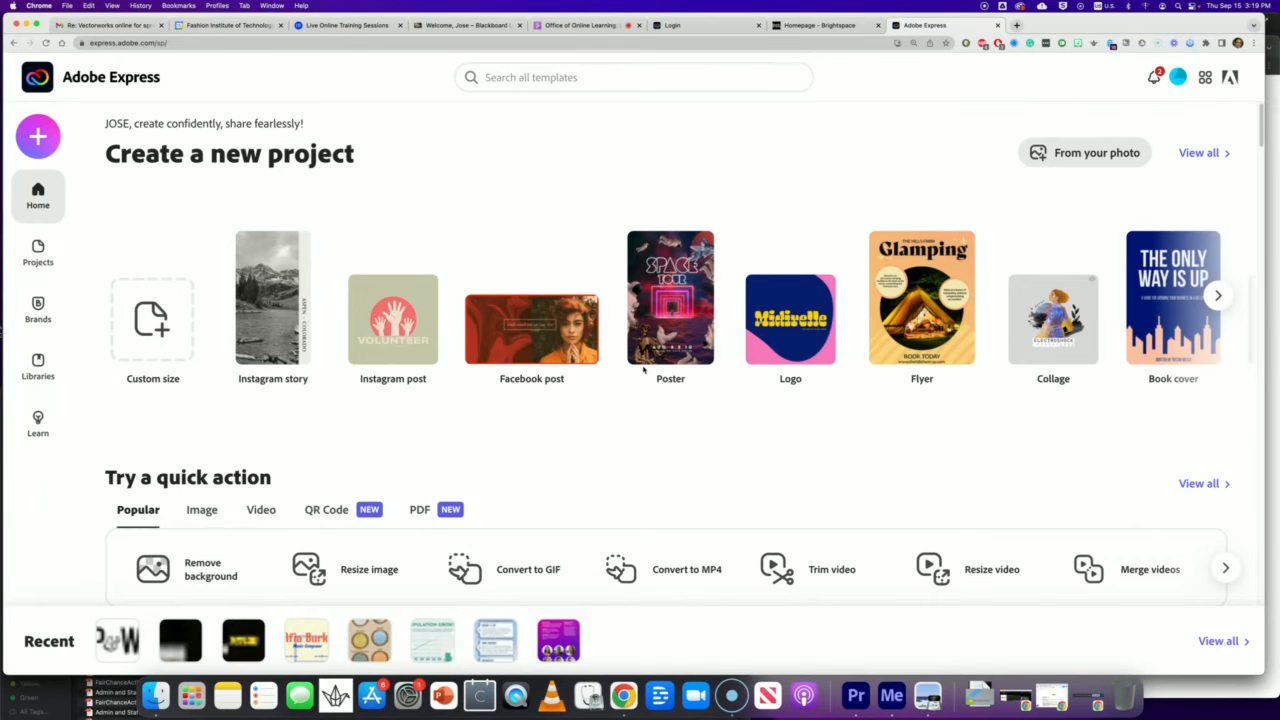
# Step: Look over the new project types and quick actions on the Adobe Express home page
pyautogui.moveTo(645, 369)
pyautogui.scroll(-1, 686, 416)
pyautogui.scroll(-5, 686, 416)
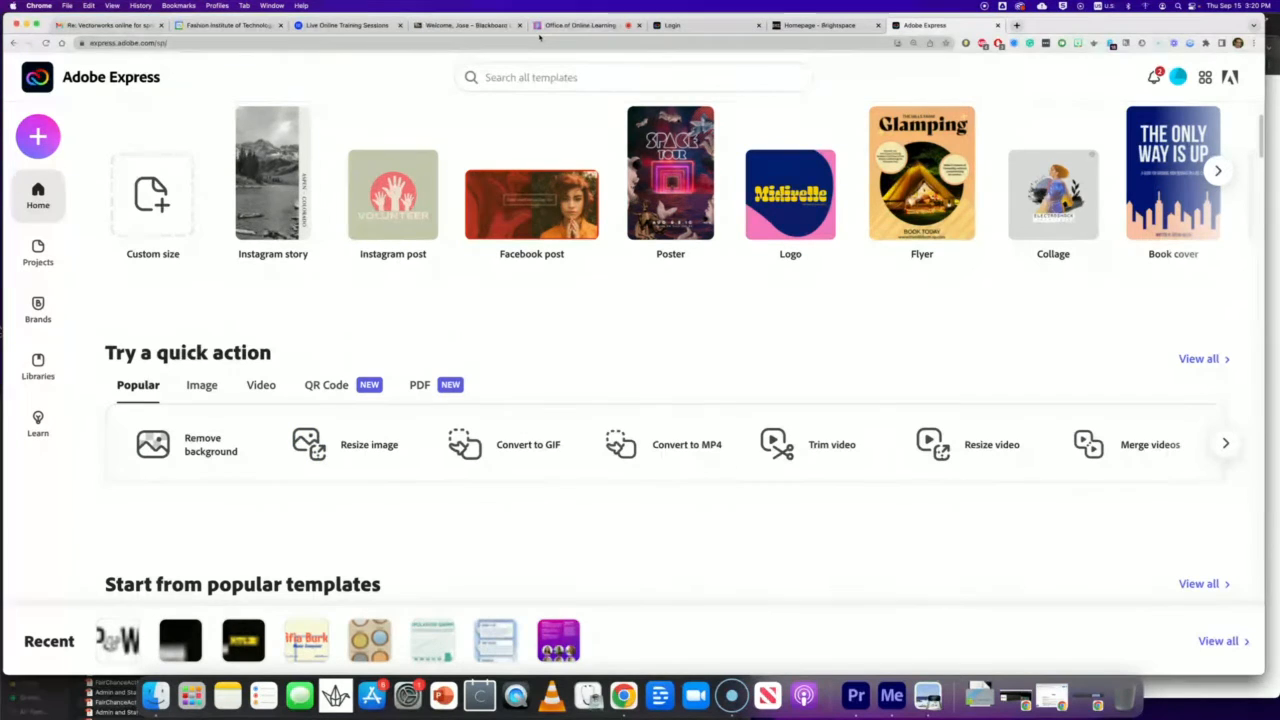
# Step: Switch to Blackboard and open the instructor's Sandbox 2 course from My Courses
pyautogui.click(465, 25)
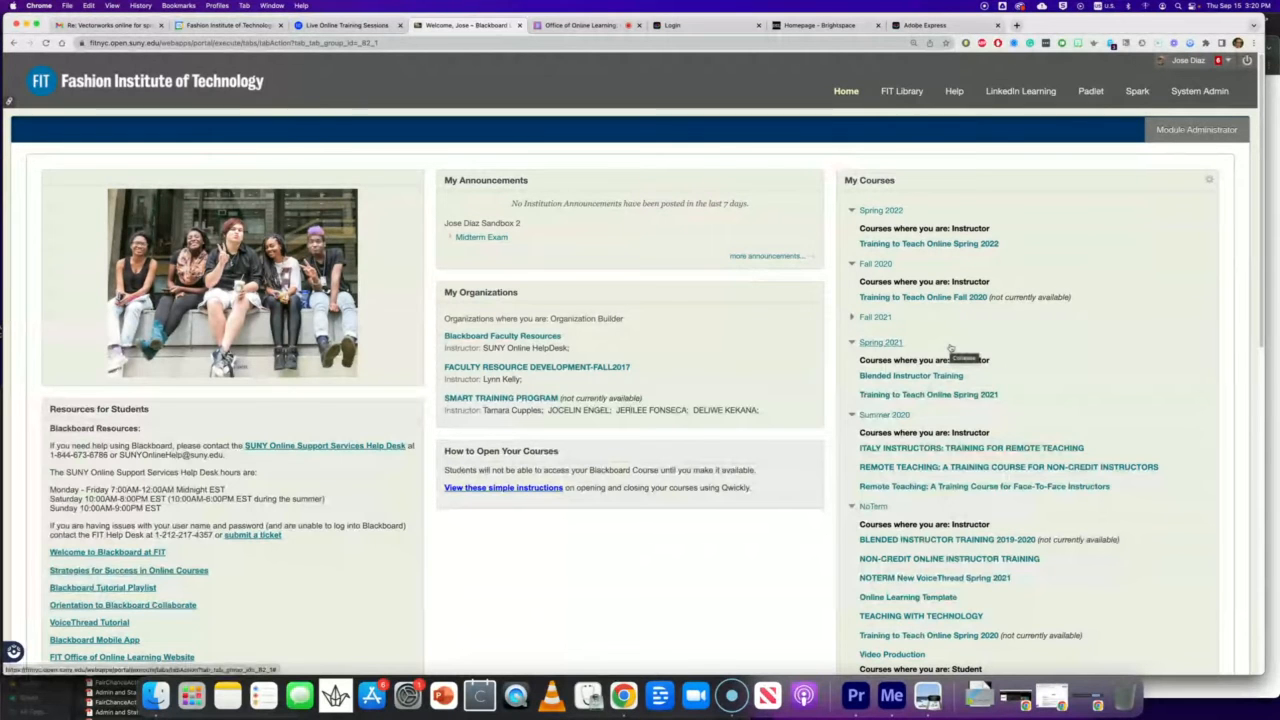
pyautogui.scroll(-1, 958, 335)
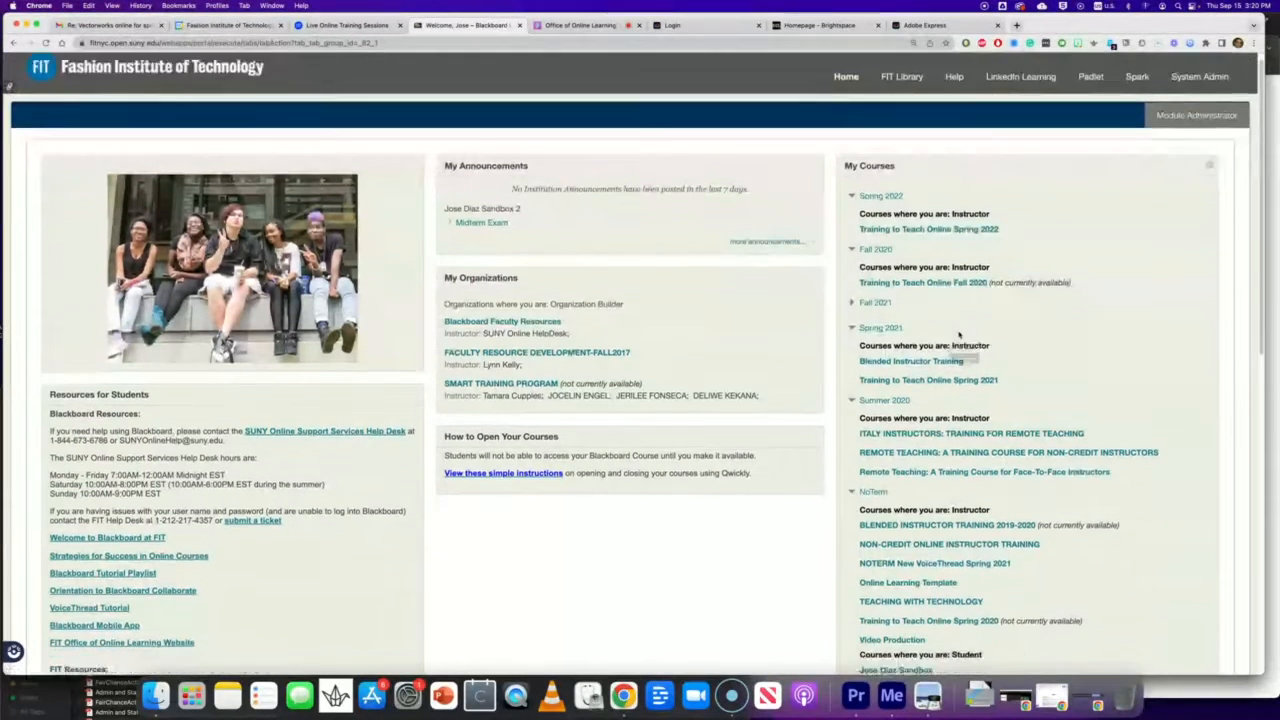
pyautogui.scroll(-5, 958, 335)
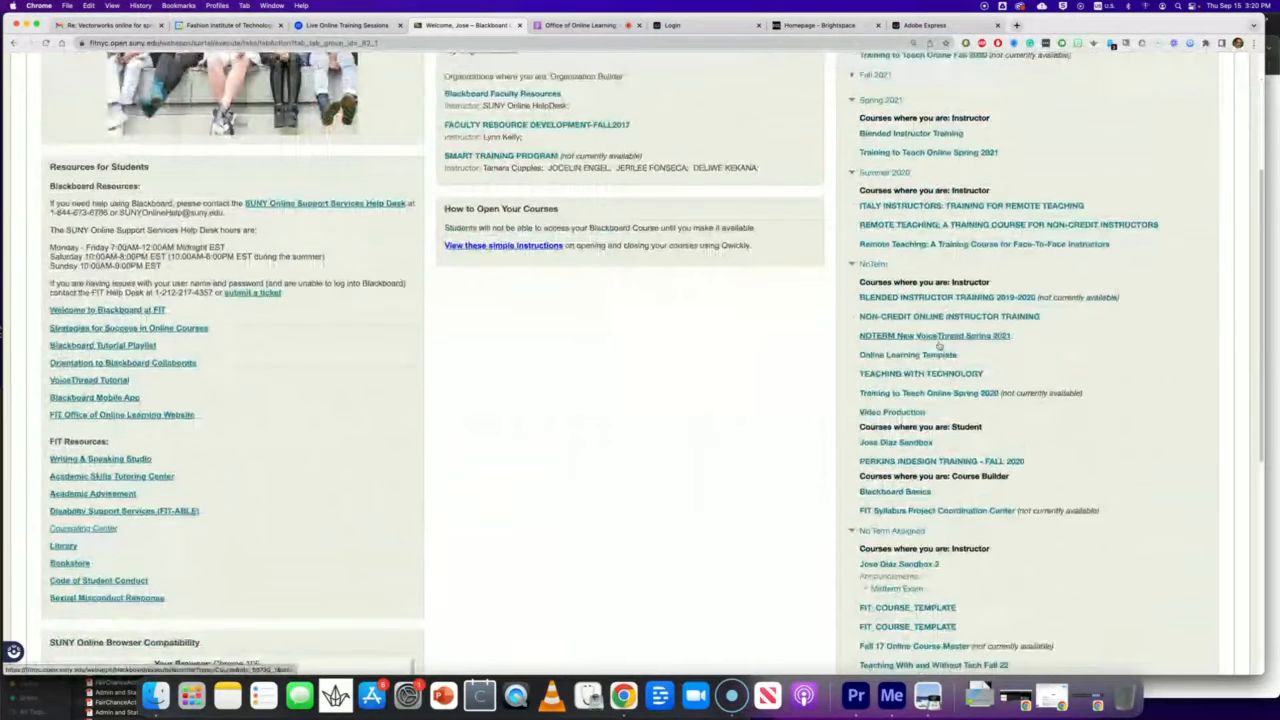
pyautogui.click(903, 553)
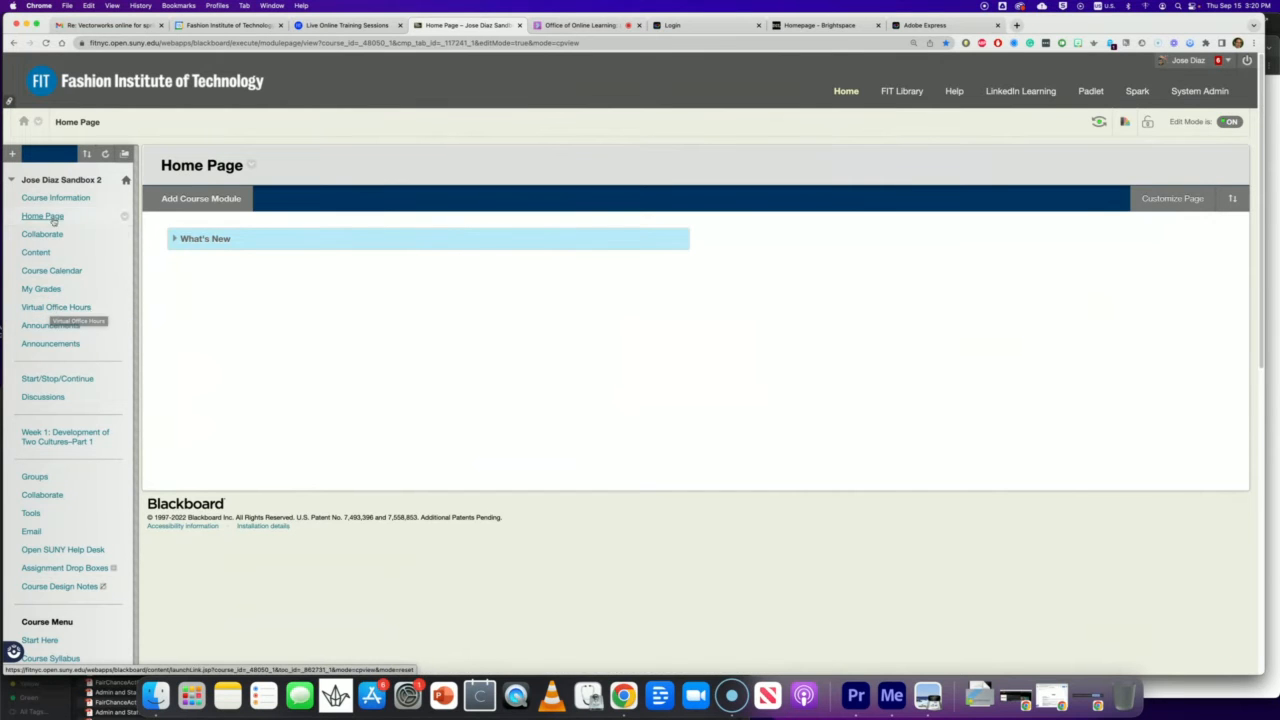
# Step: Open the course's Announcements and examine the graphic in the Midterm Exam announcement
pyautogui.click(51, 328)
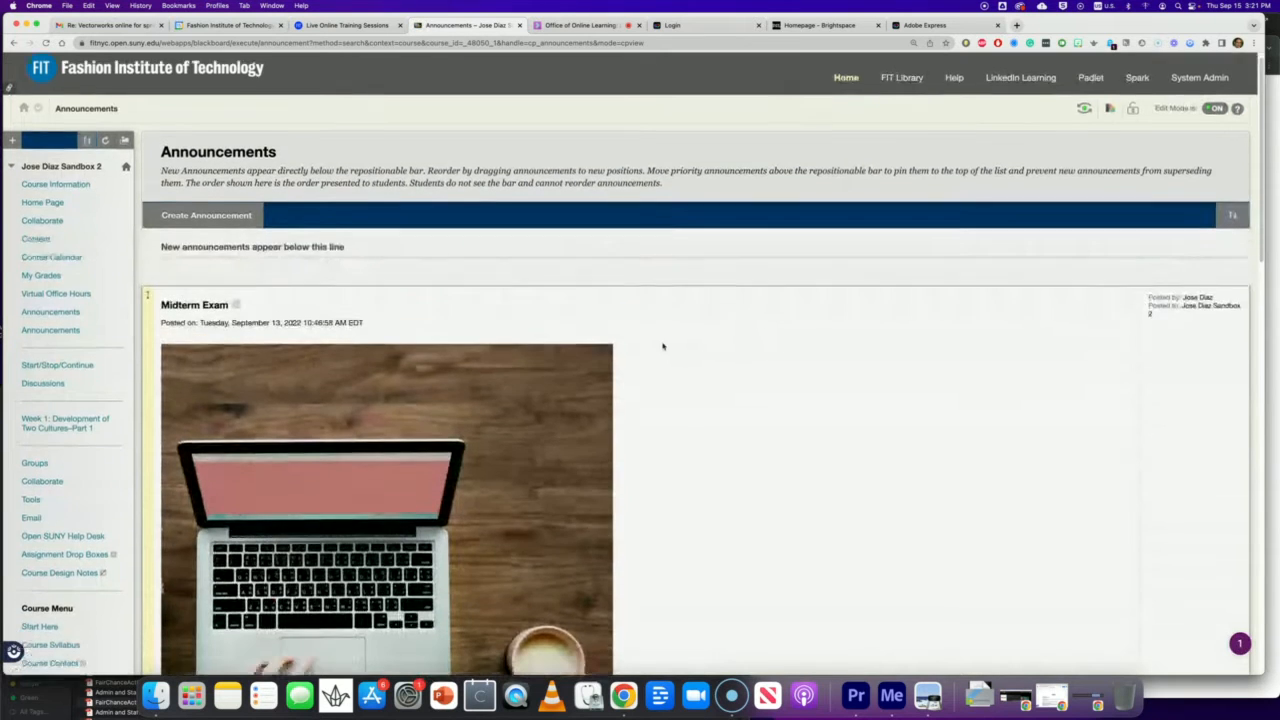
pyautogui.scroll(-5, 663, 346)
pyautogui.scroll(-4, 660, 345)
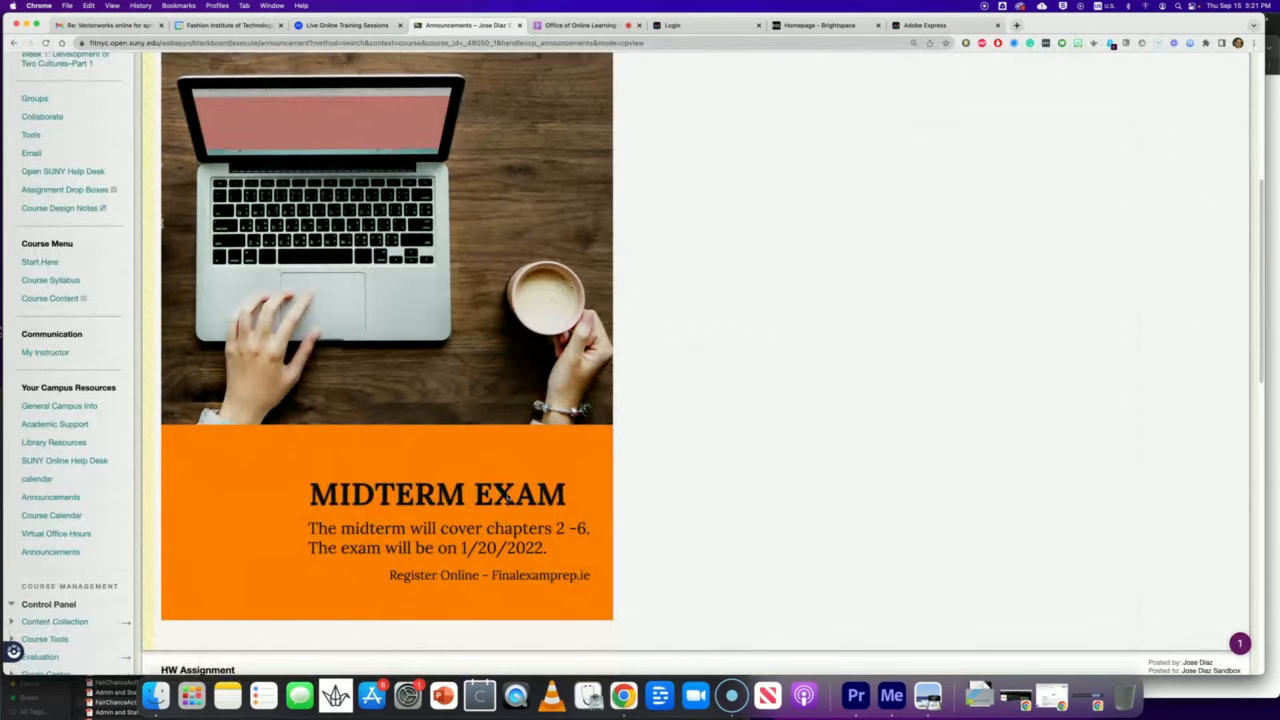
pyautogui.scroll(-2, 505, 500)
pyautogui.scroll(1, 508, 488)
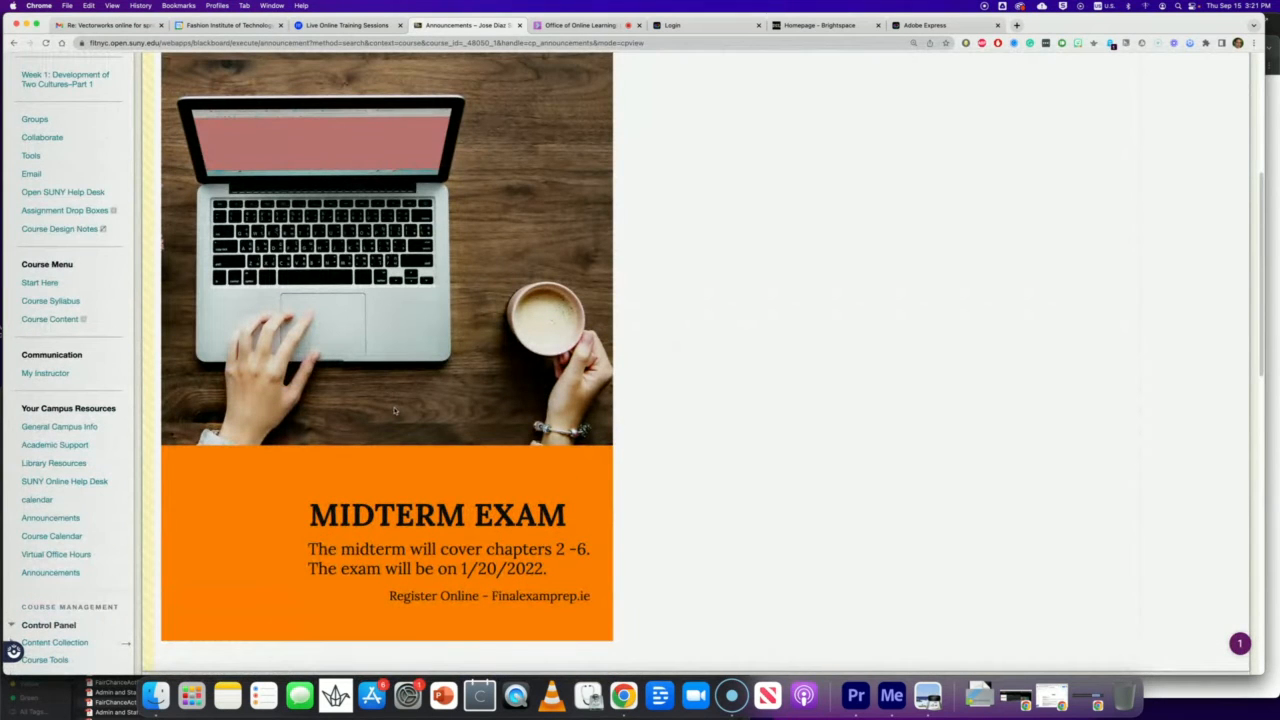
pyautogui.scroll(-1, 396, 411)
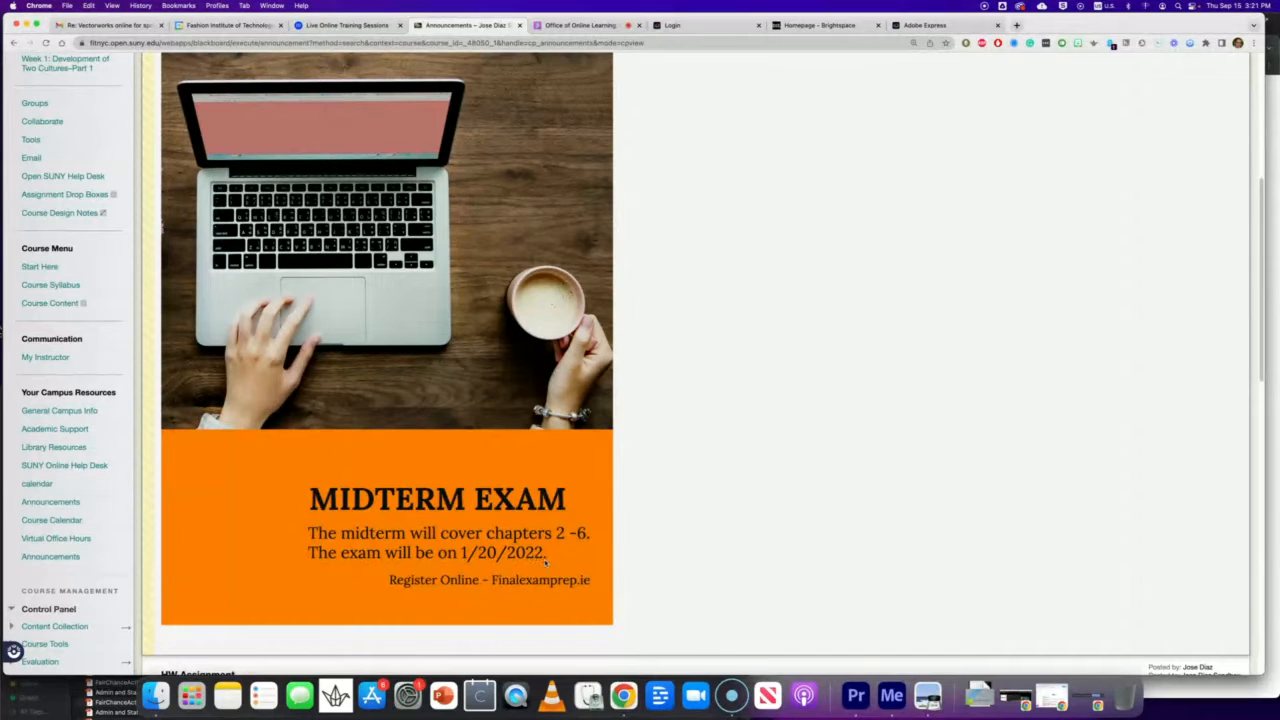
pyautogui.scroll(5, 382, 521)
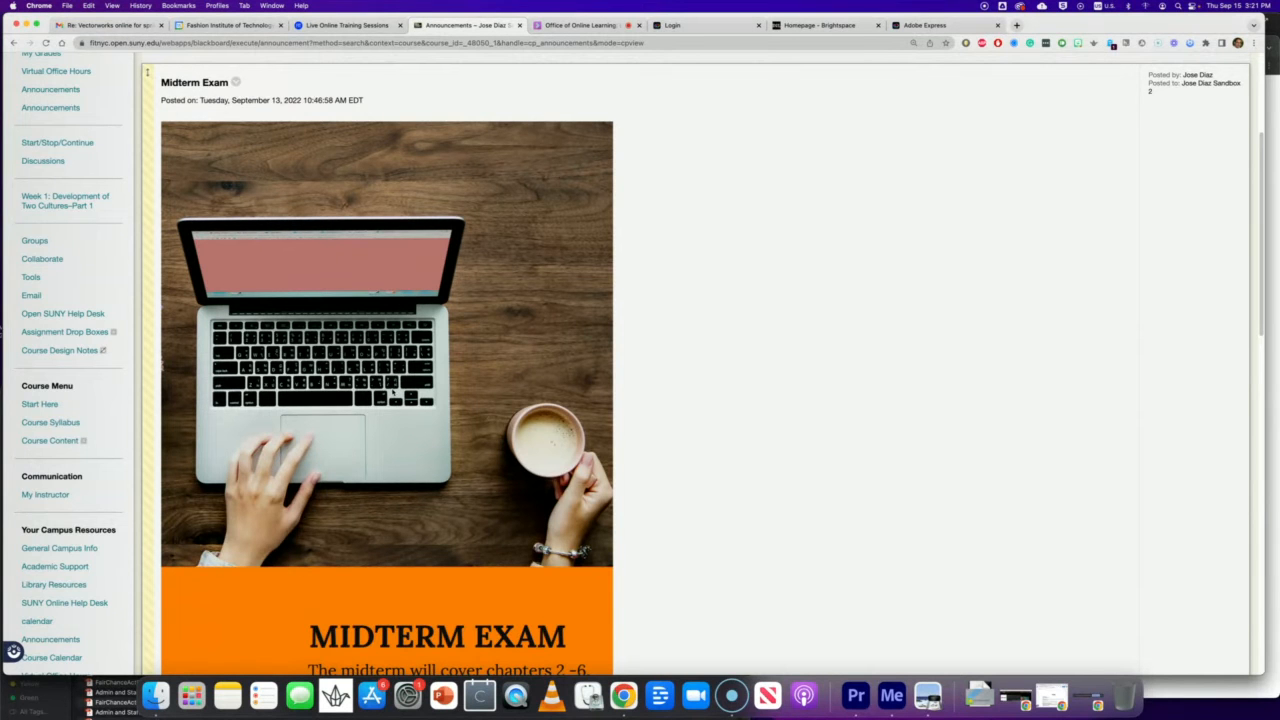
pyautogui.scroll(-3, 393, 389)
pyautogui.scroll(3, 275, 298)
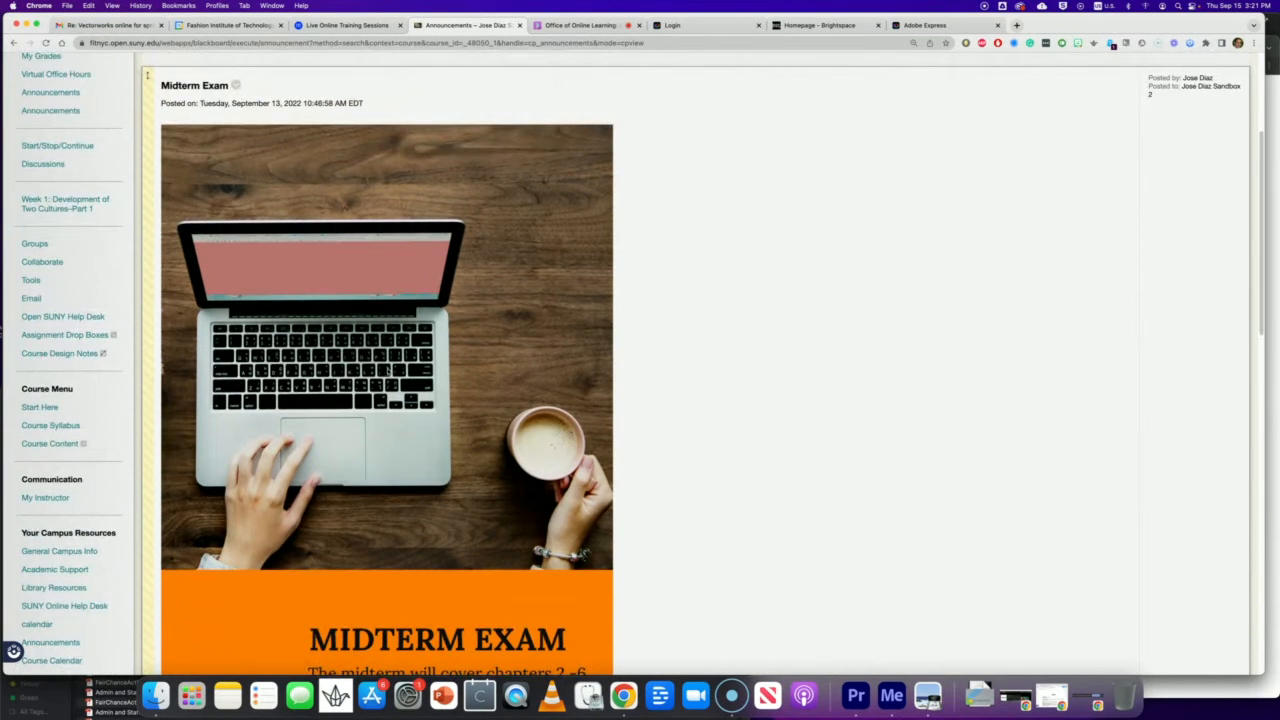
pyautogui.scroll(-3, 389, 370)
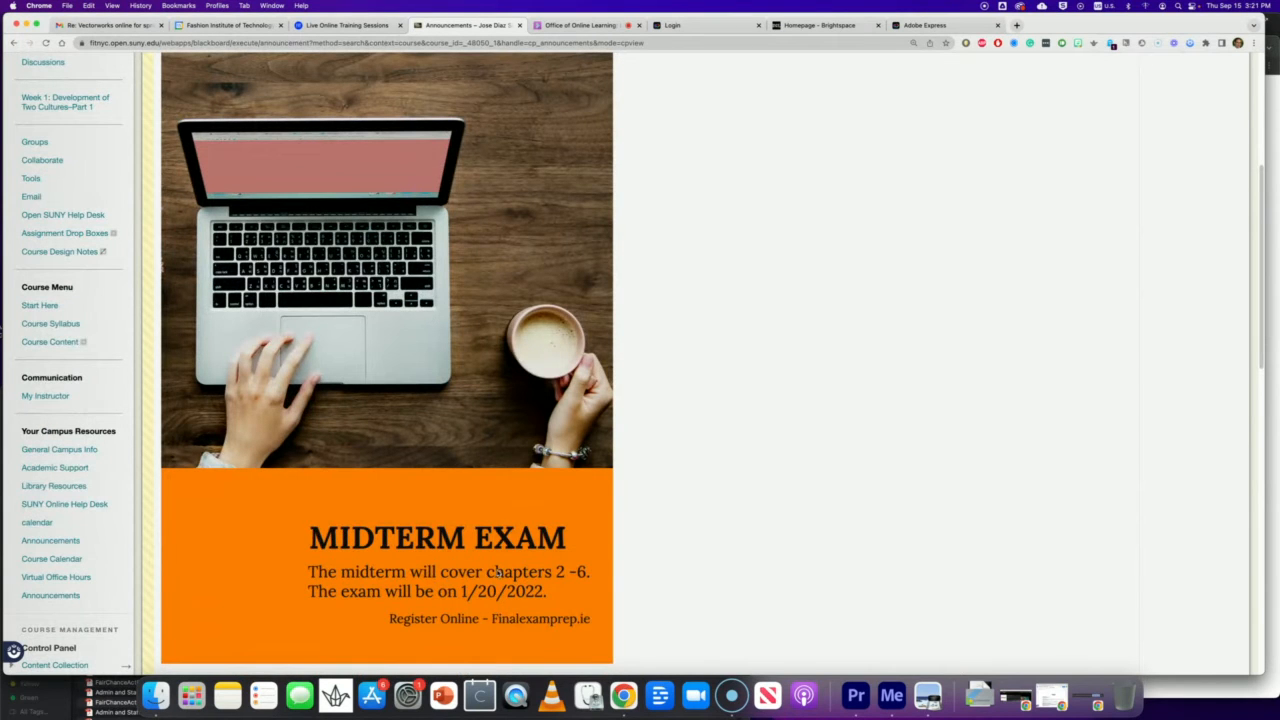
pyautogui.scroll(4, 434, 429)
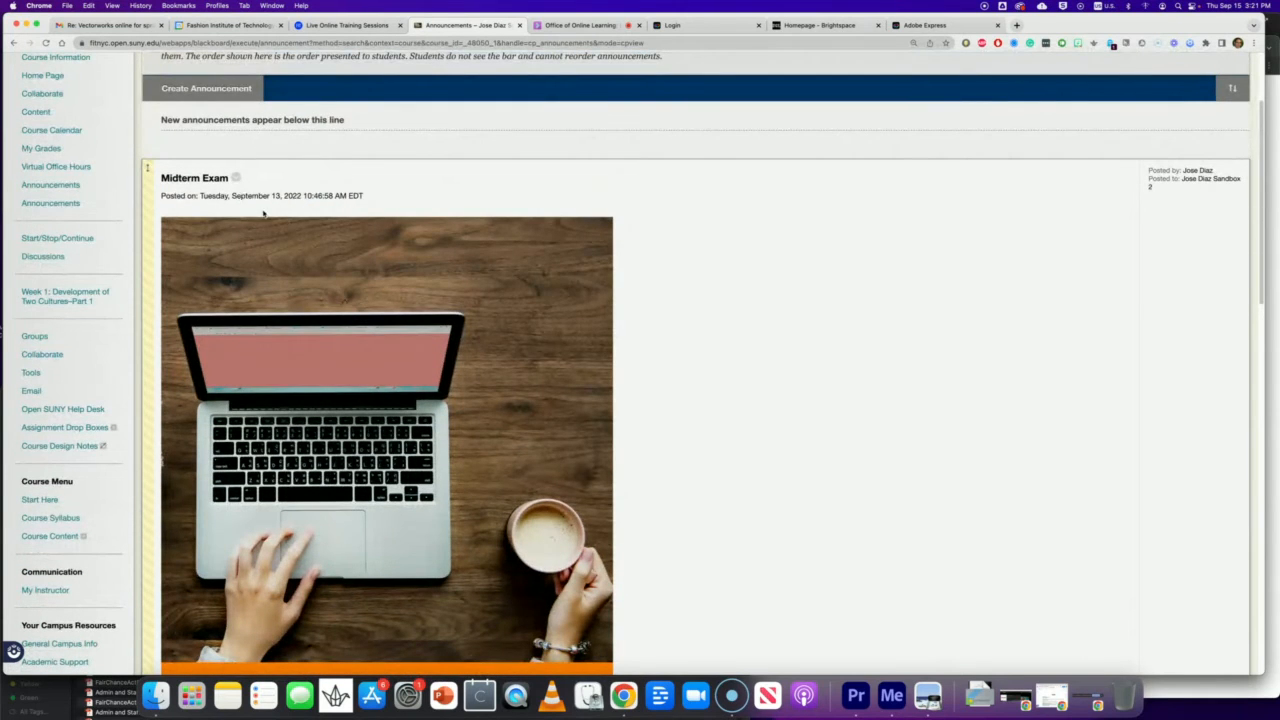
pyautogui.scroll(3, 290, 240)
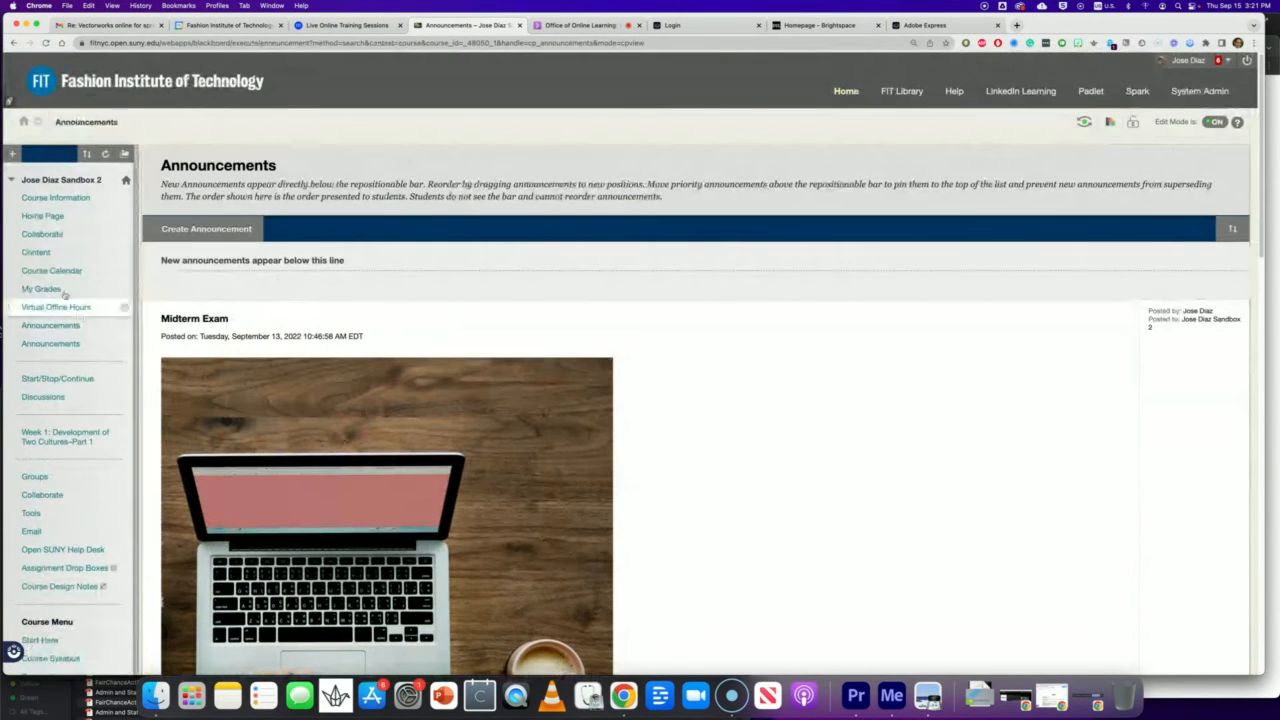
# Step: Open the course's Content area and examine the Infographic and Graph Example items
pyautogui.click(36, 253)
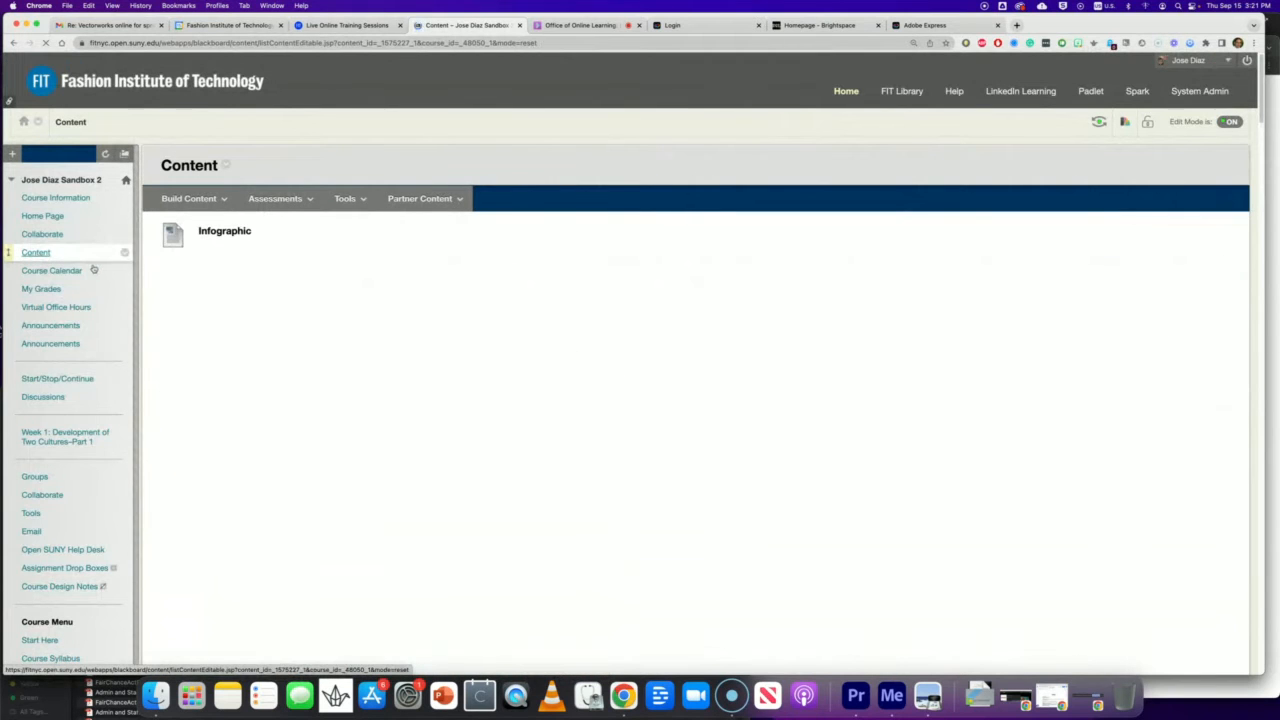
pyautogui.scroll(-1, 370, 348)
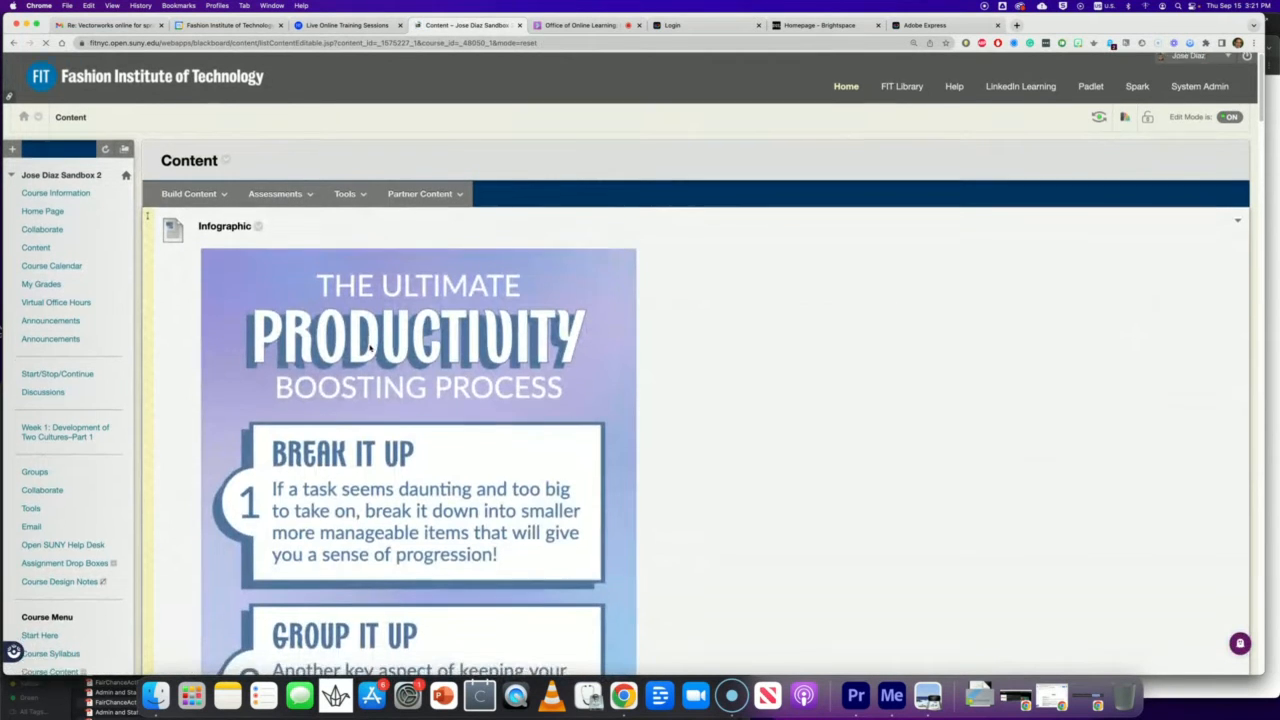
pyautogui.scroll(-10, 370, 348)
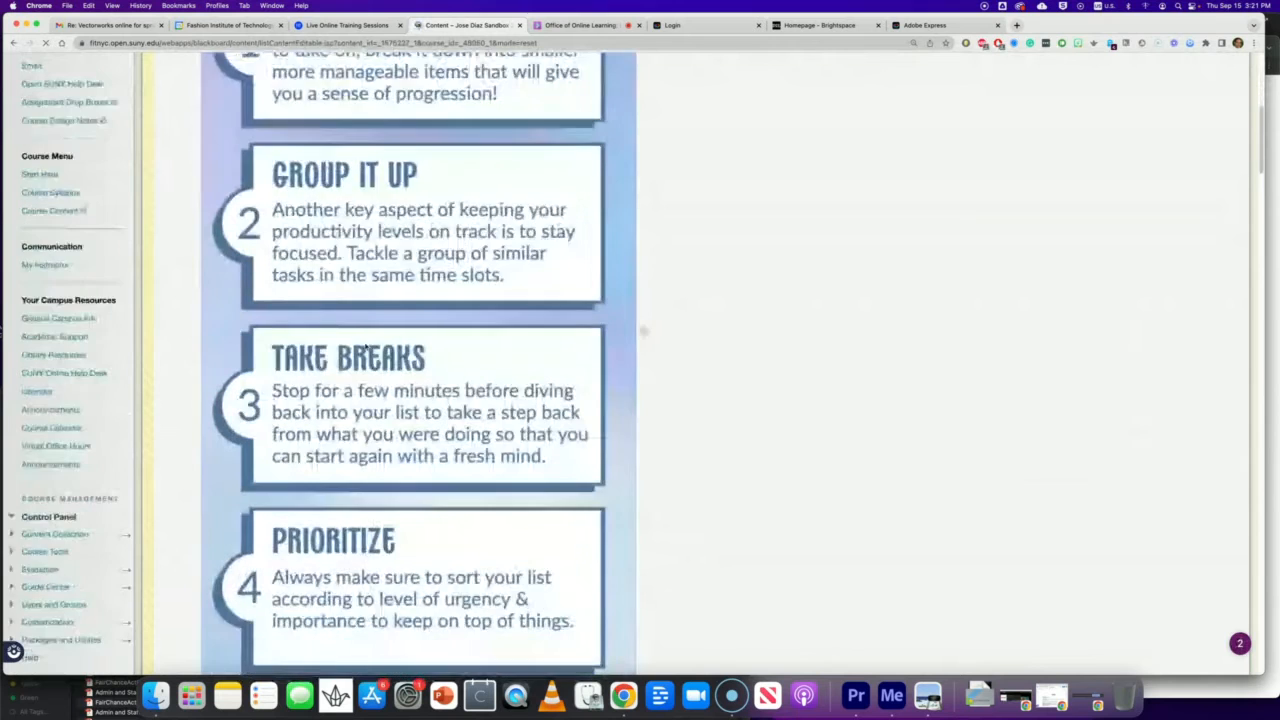
pyautogui.scroll(-13, 366, 346)
pyautogui.scroll(13, 363, 343)
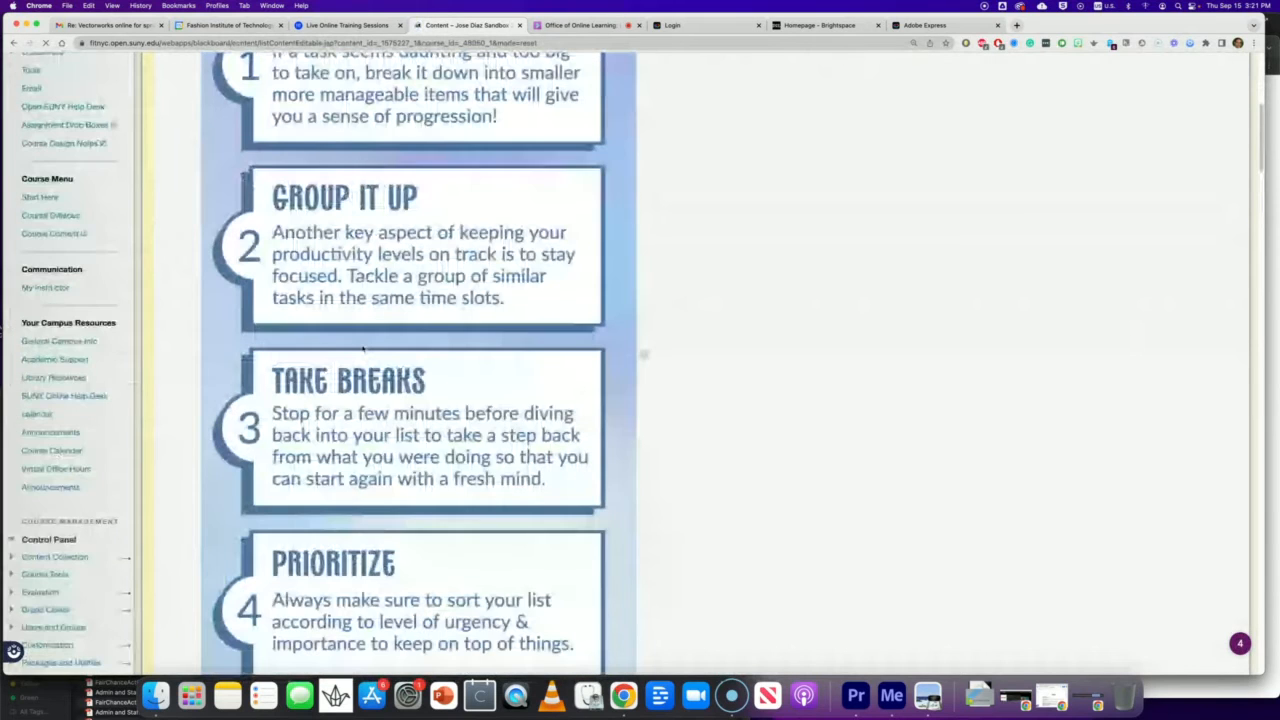
pyautogui.scroll(4, 352, 277)
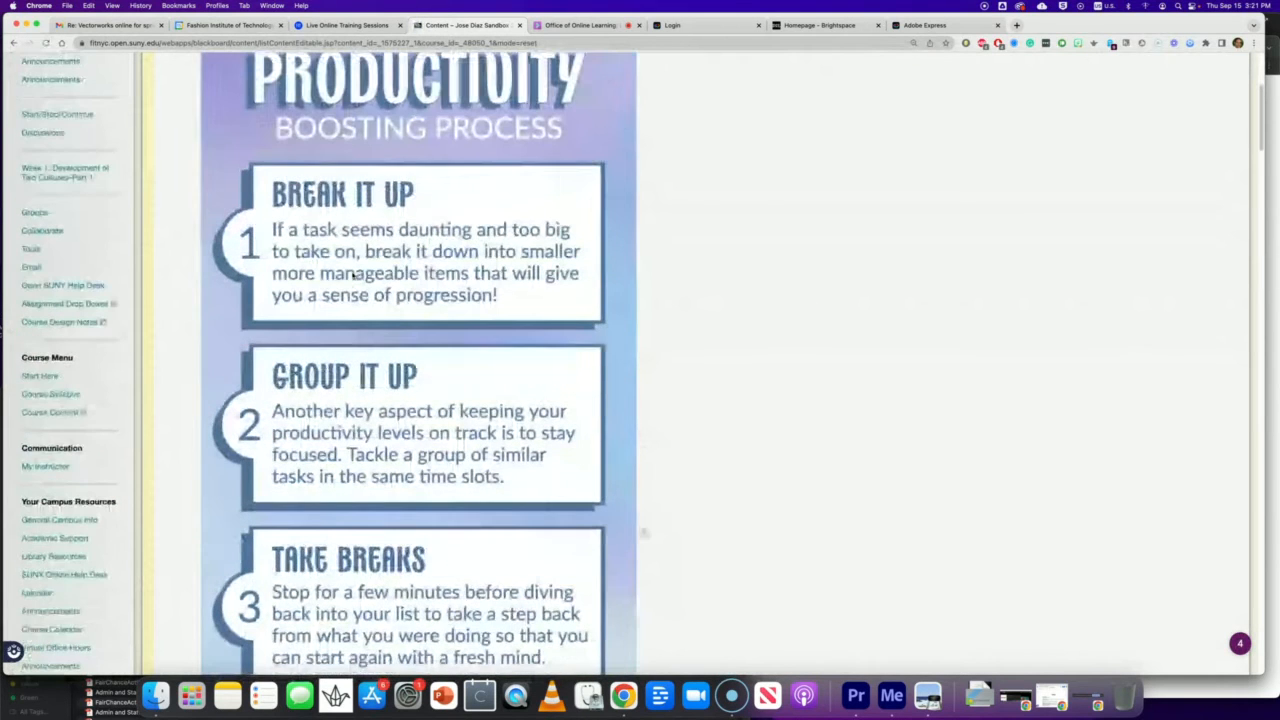
pyautogui.scroll(5, 352, 277)
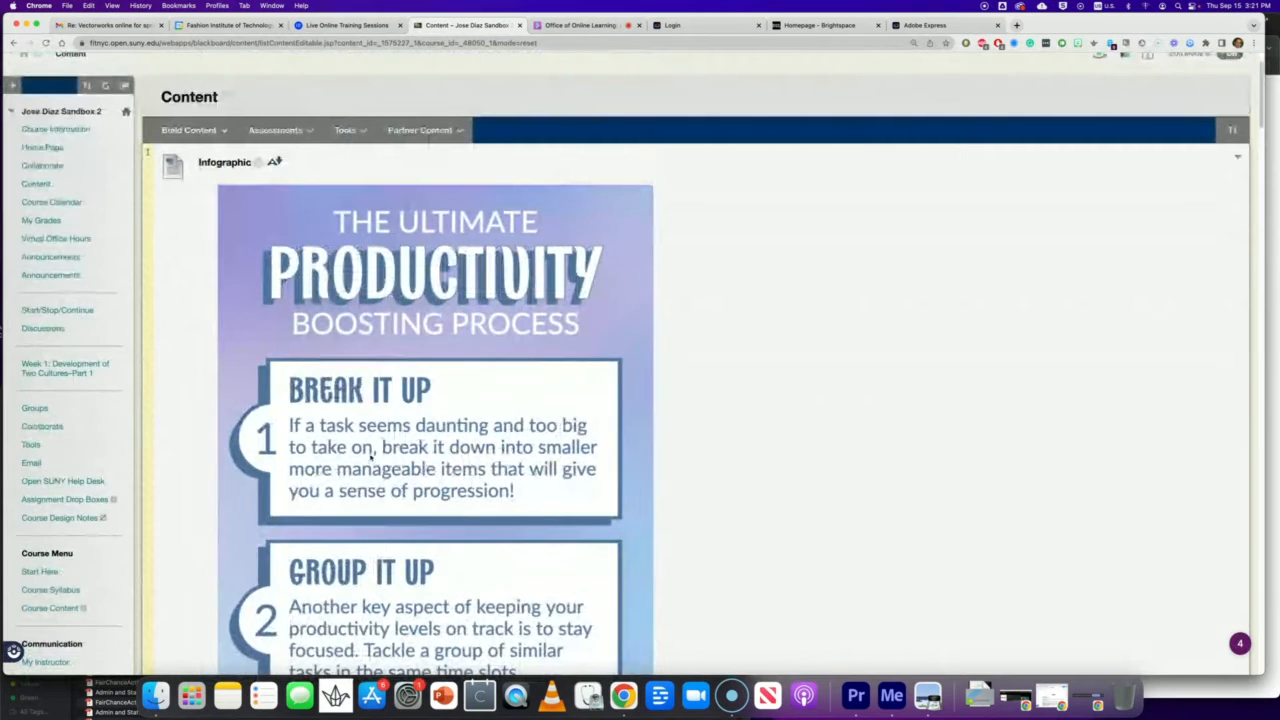
pyautogui.scroll(-10, 373, 445)
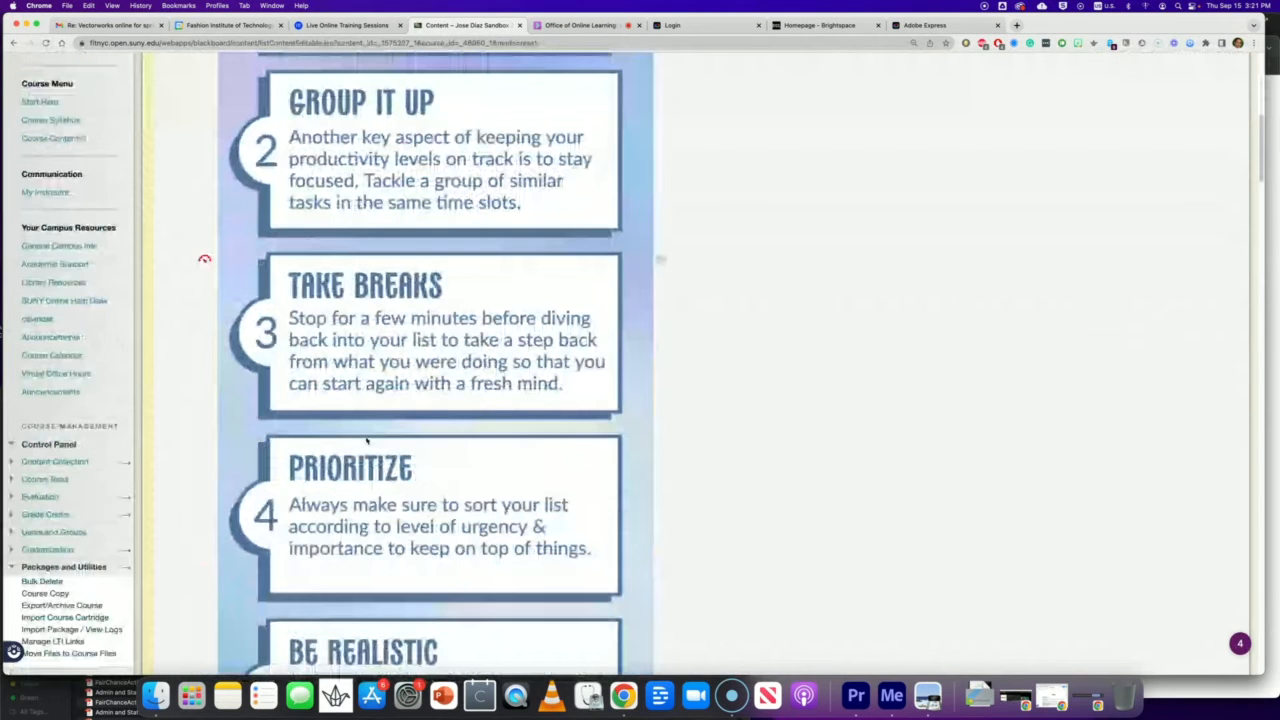
pyautogui.scroll(-3, 366, 440)
pyautogui.scroll(-2, 366, 440)
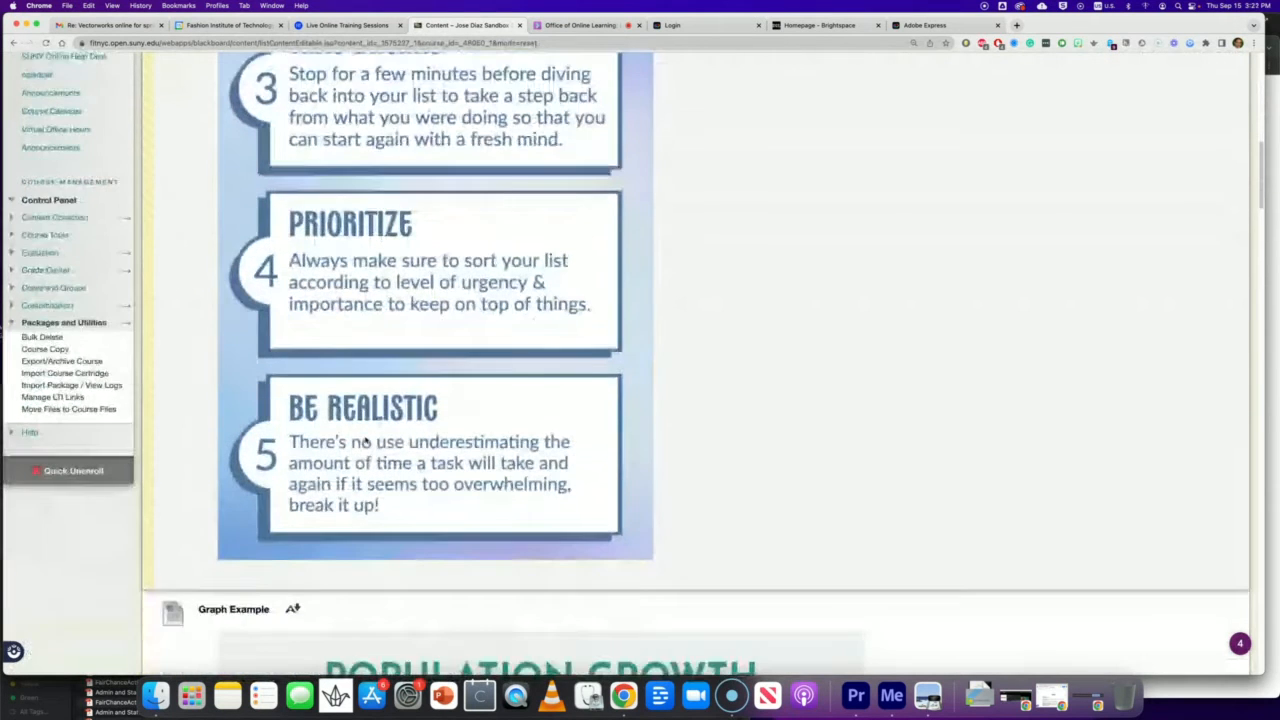
pyautogui.scroll(-4, 366, 440)
pyautogui.scroll(-4, 360, 432)
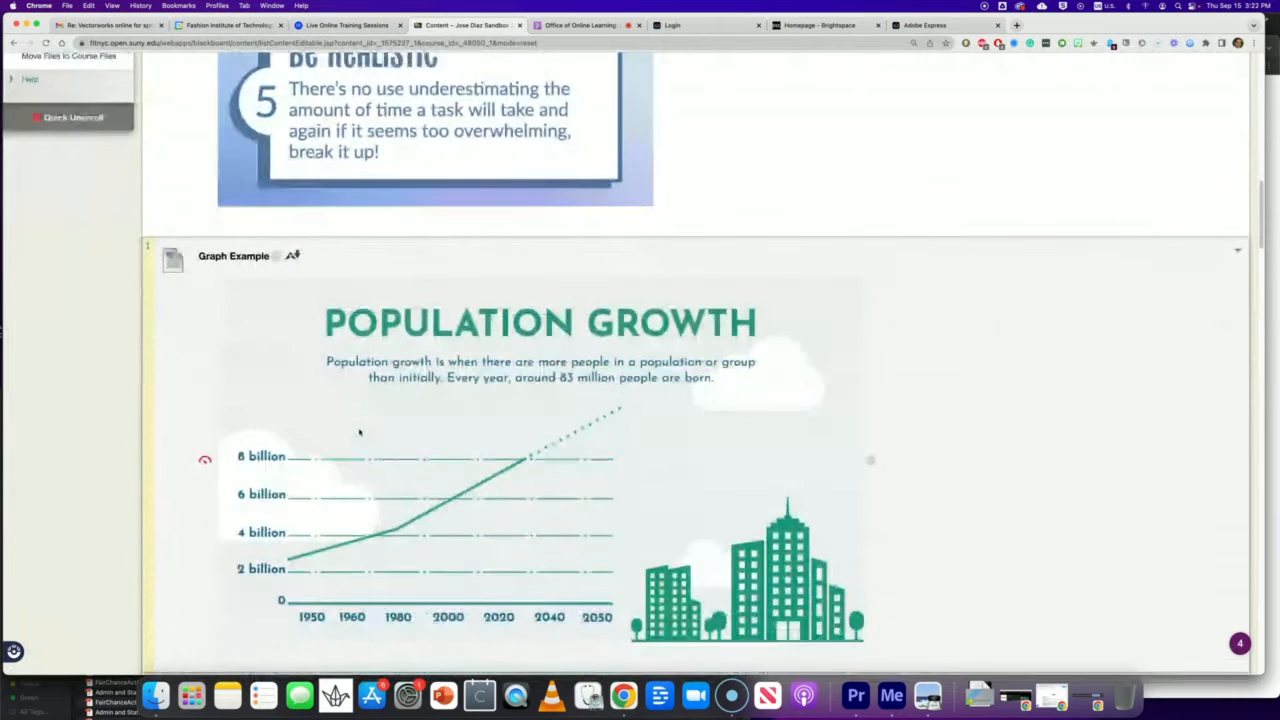
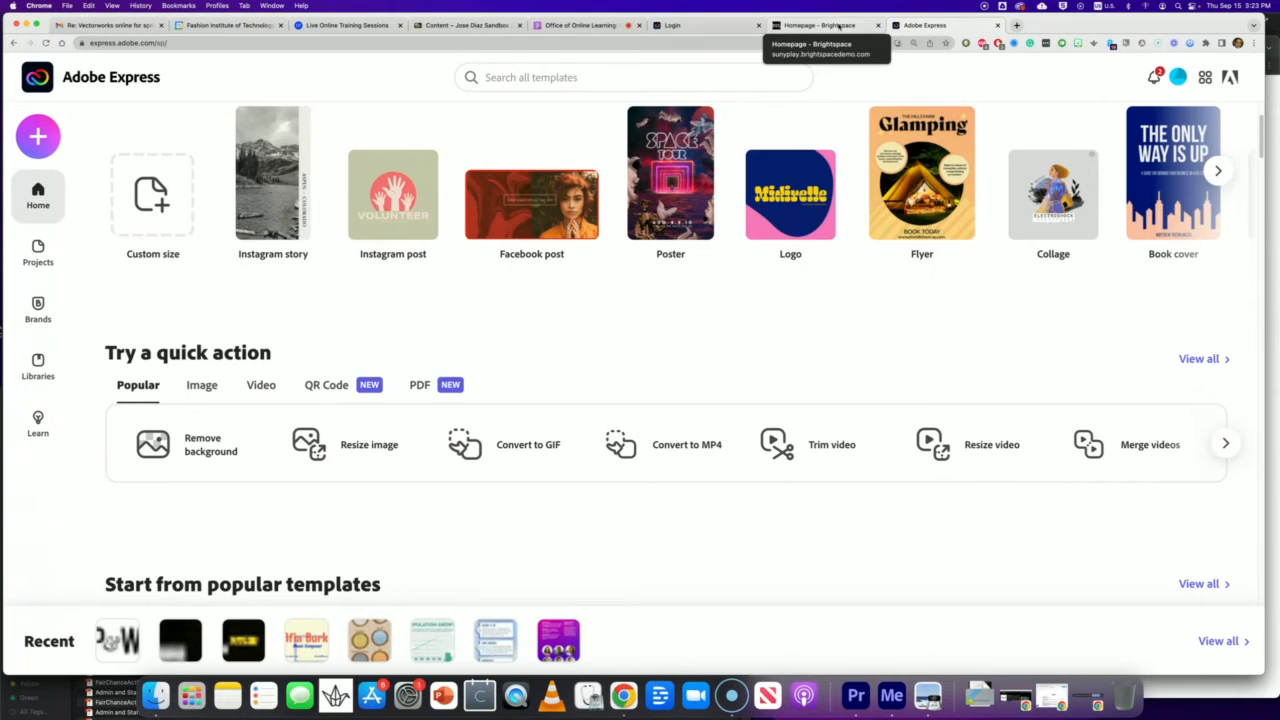
# Step: Switch to Brightspace, open Sample Course with Data, and look over its course banner and unit images
pyautogui.click(838, 26)
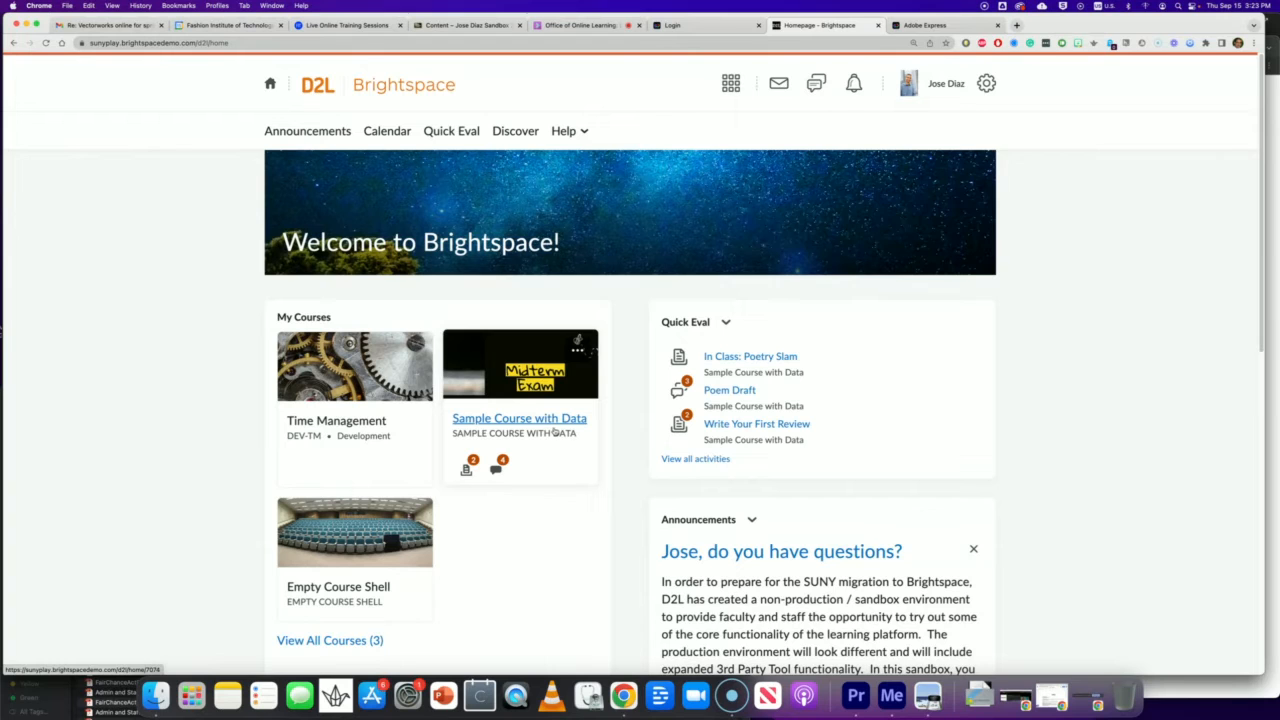
pyautogui.click(535, 384)
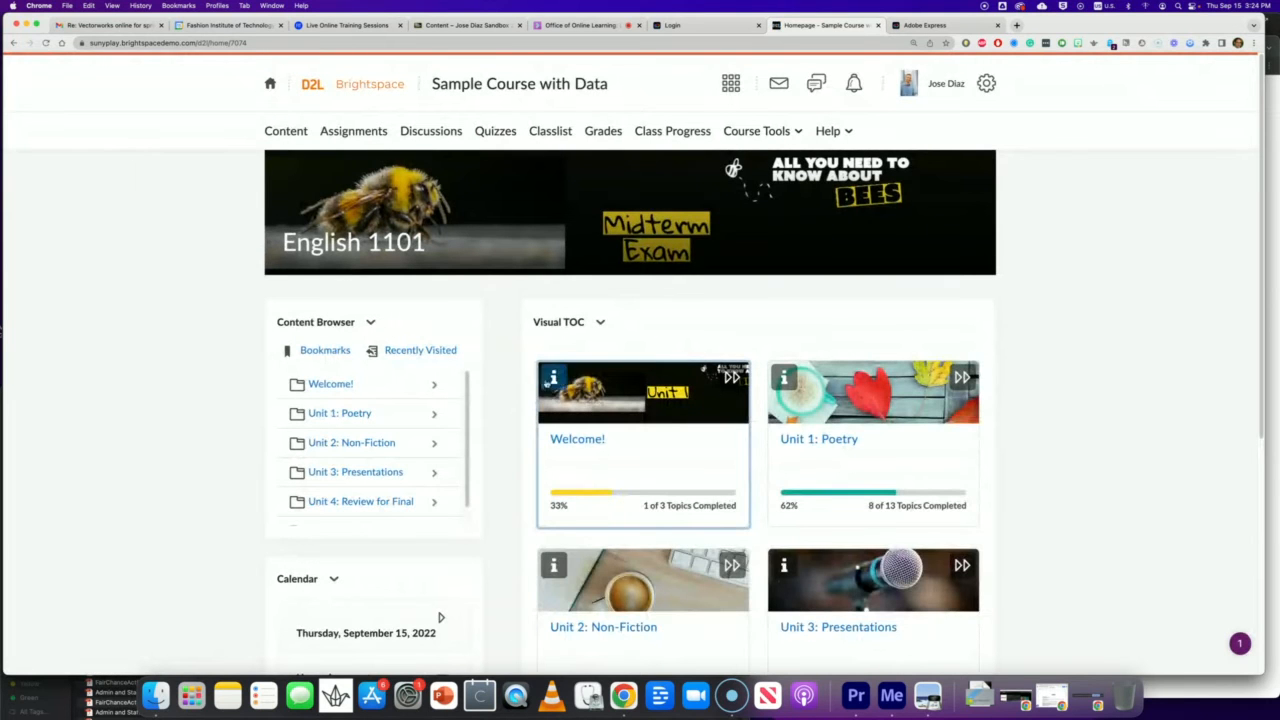
pyautogui.scroll(-3, 560, 370)
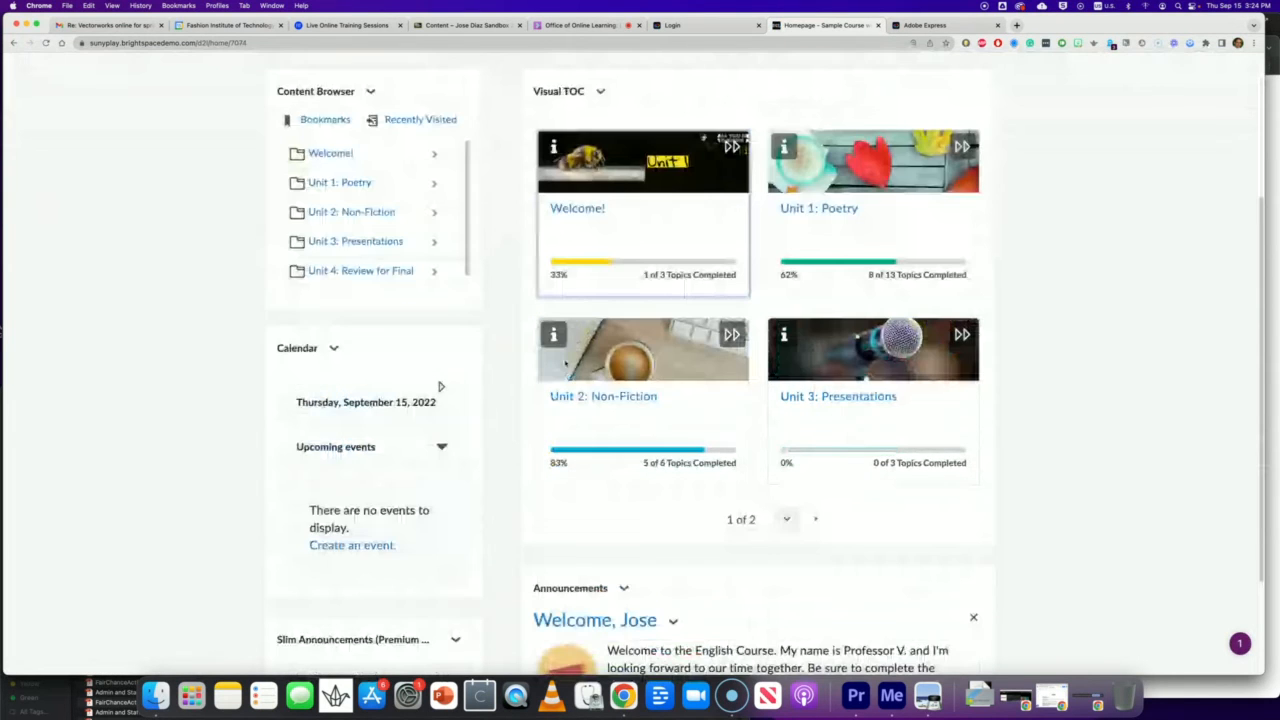
# Step: Examine the English 1101 banner and the Welcome! and unit images on the Brightspace course homepage
pyautogui.scroll(3, 565, 365)
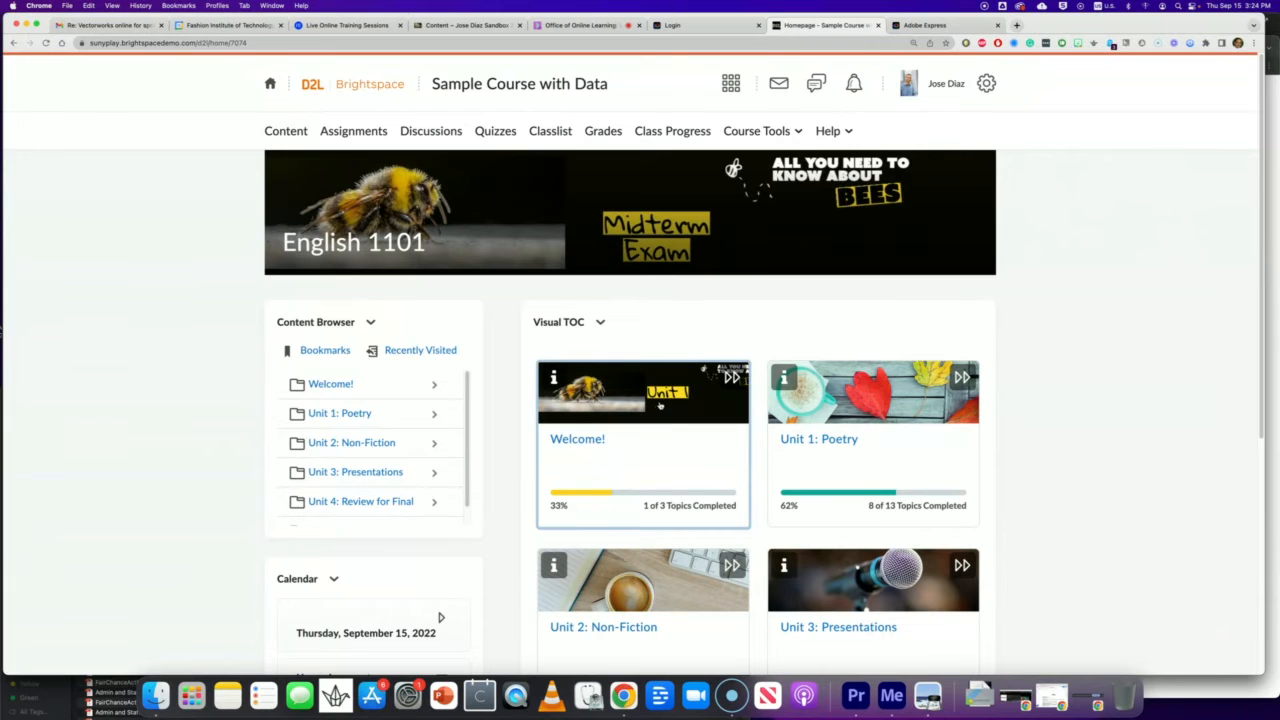
pyautogui.scroll(-1, 677, 422)
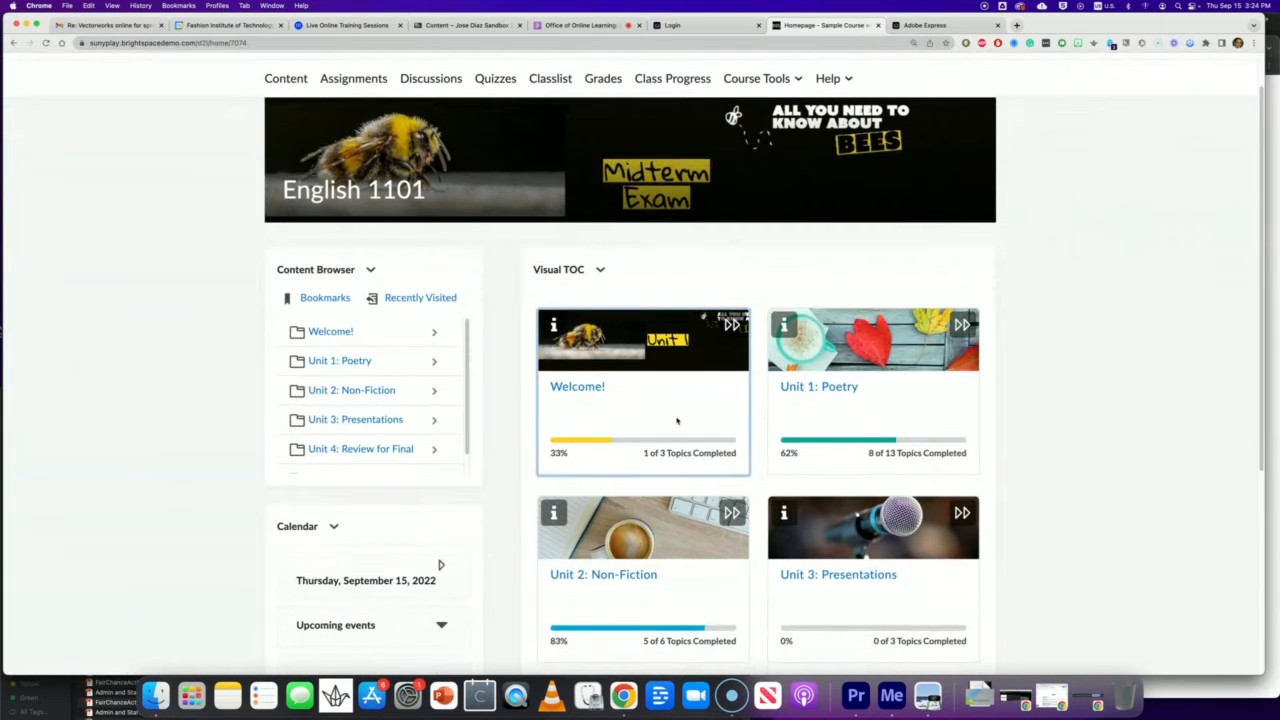
pyautogui.scroll(-2, 699, 448)
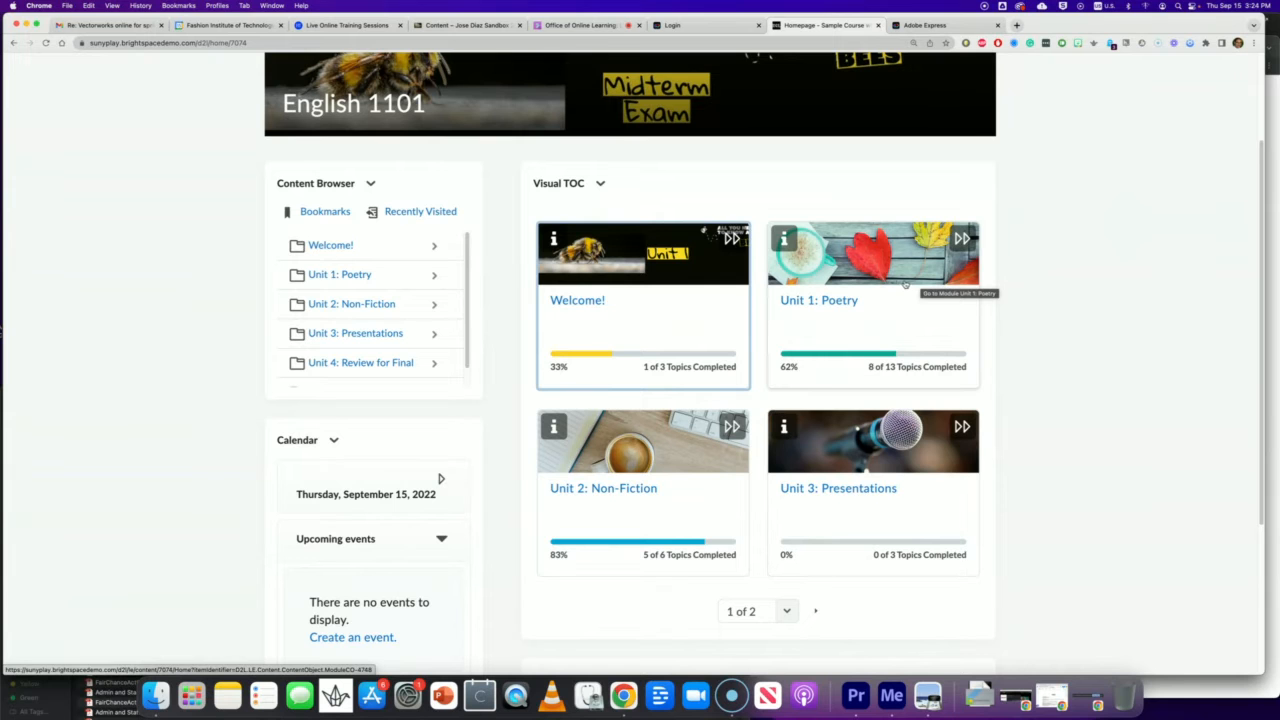
pyautogui.scroll(2, 870, 310)
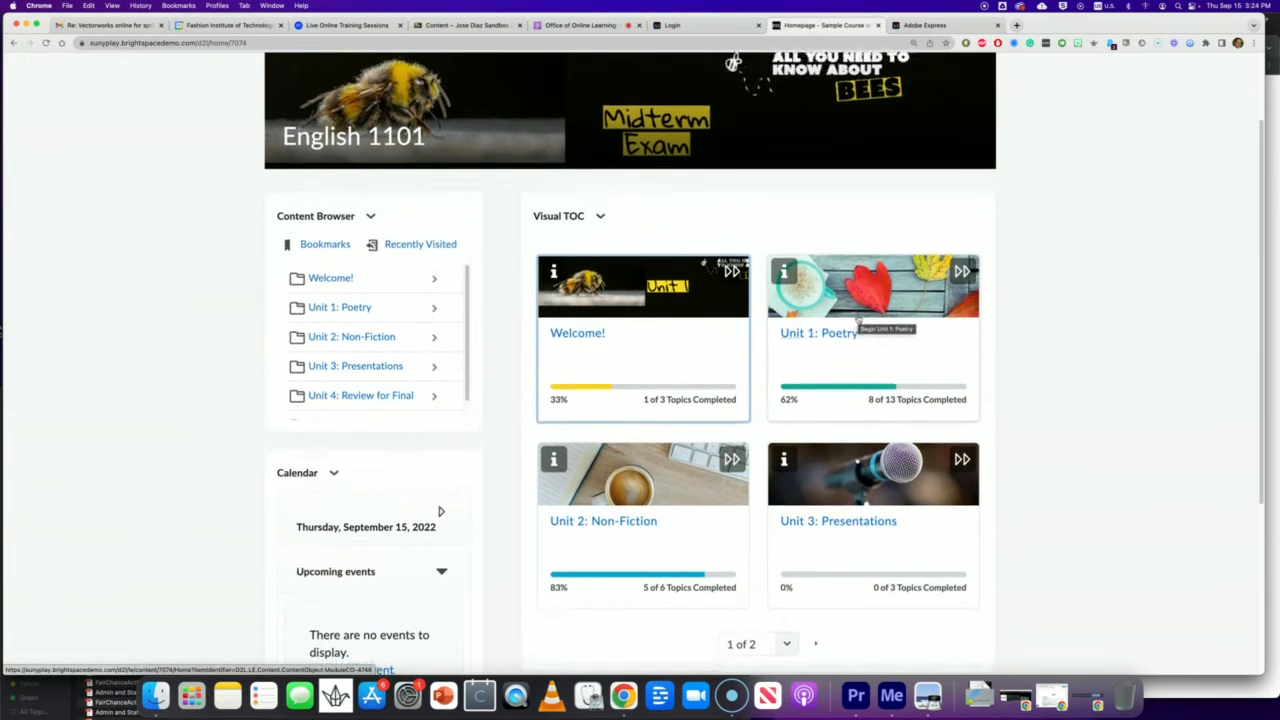
pyautogui.scroll(2, 858, 320)
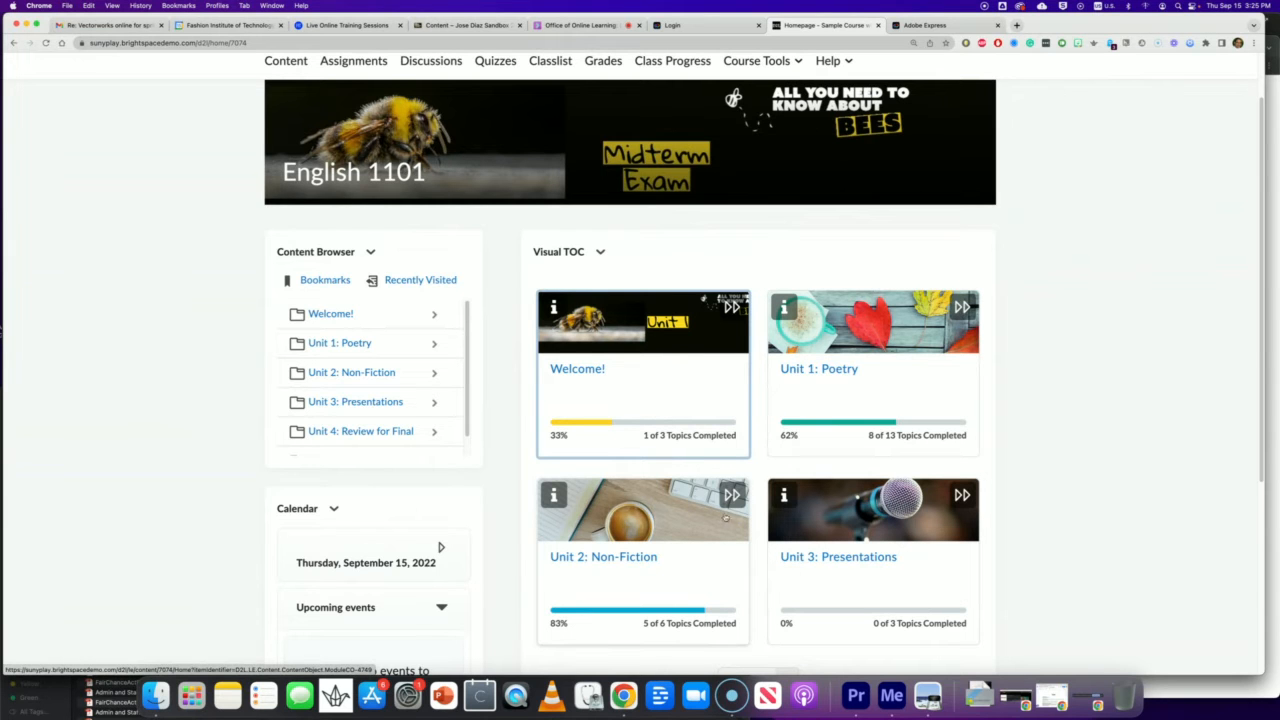
# Step: Switch to Adobe Express and look over its project types, quick actions, popular templates, Instagram templates and trending backgrounds
pyautogui.click(928, 27)
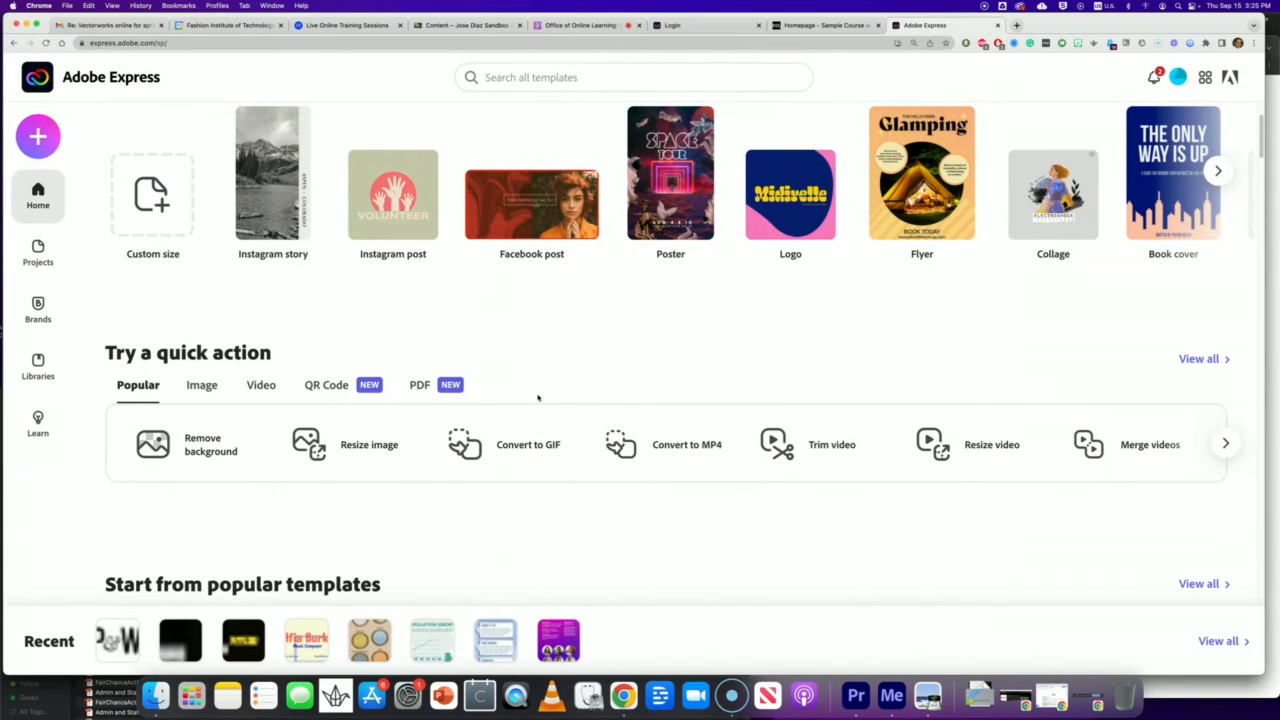
pyautogui.scroll(-5, 537, 398)
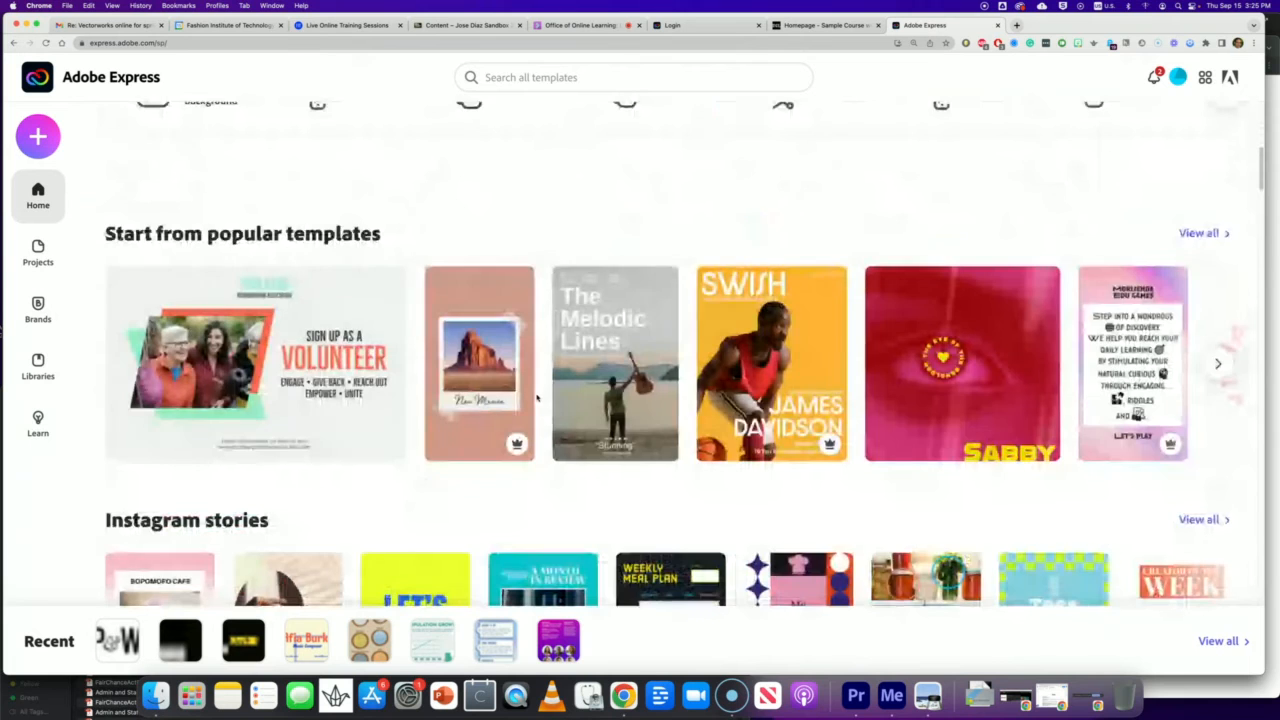
pyautogui.scroll(5, 537, 398)
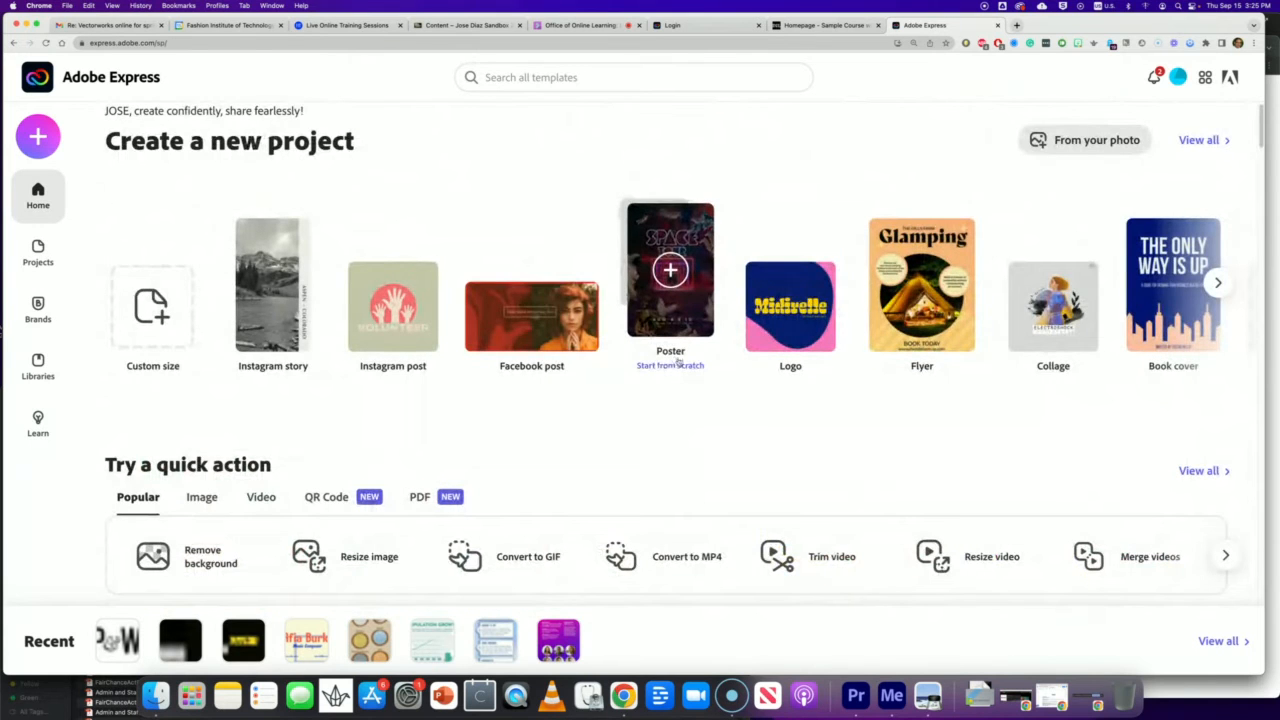
pyautogui.scroll(-1, 675, 362)
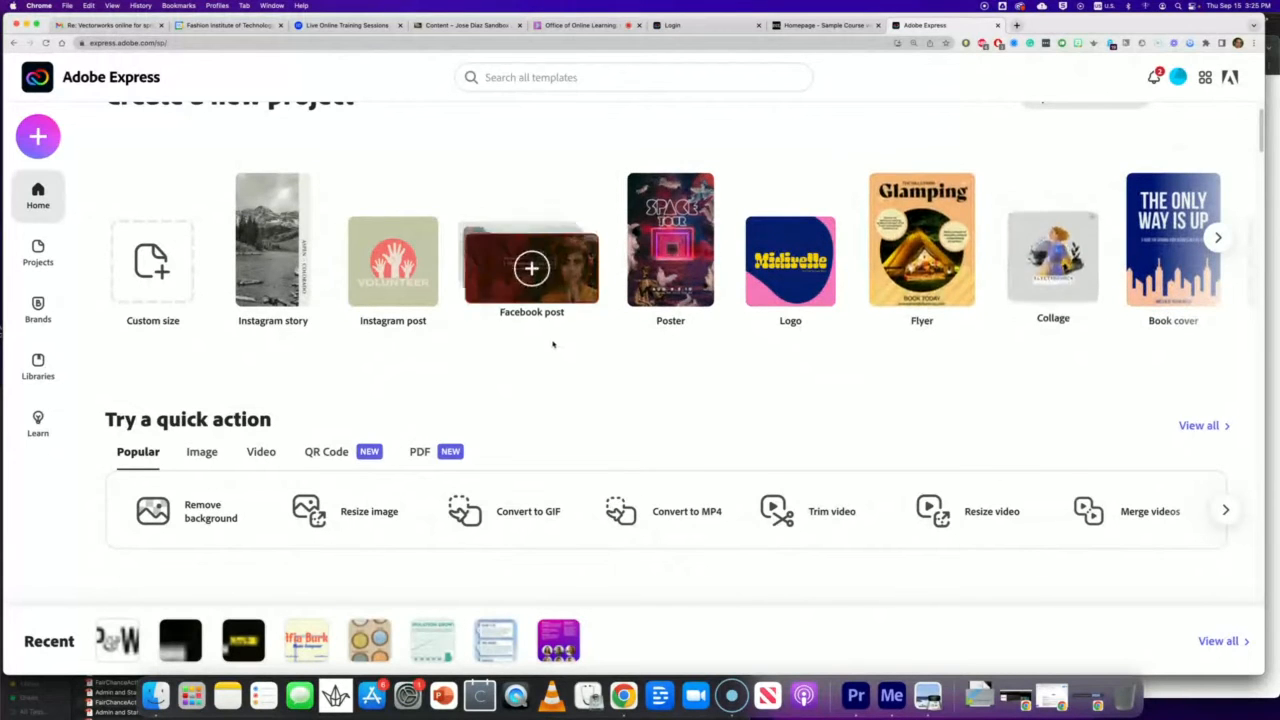
pyautogui.scroll(-5, 553, 344)
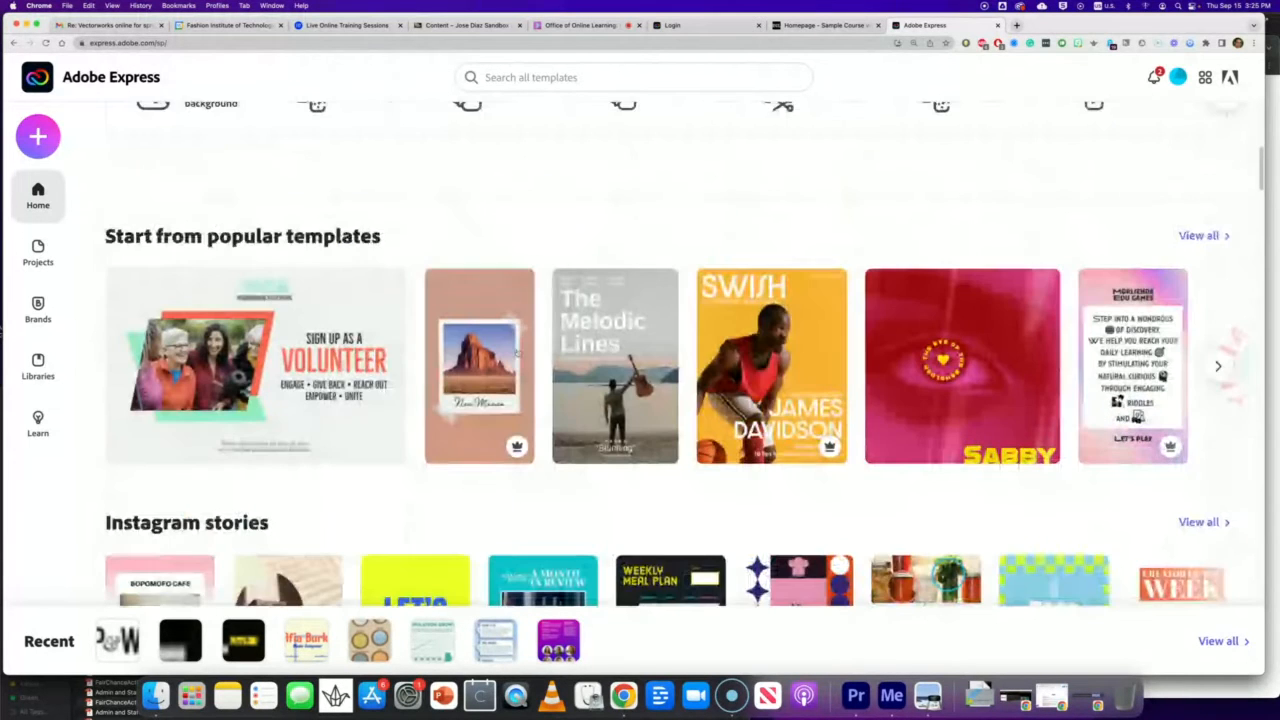
pyautogui.scroll(-5, 780, 360)
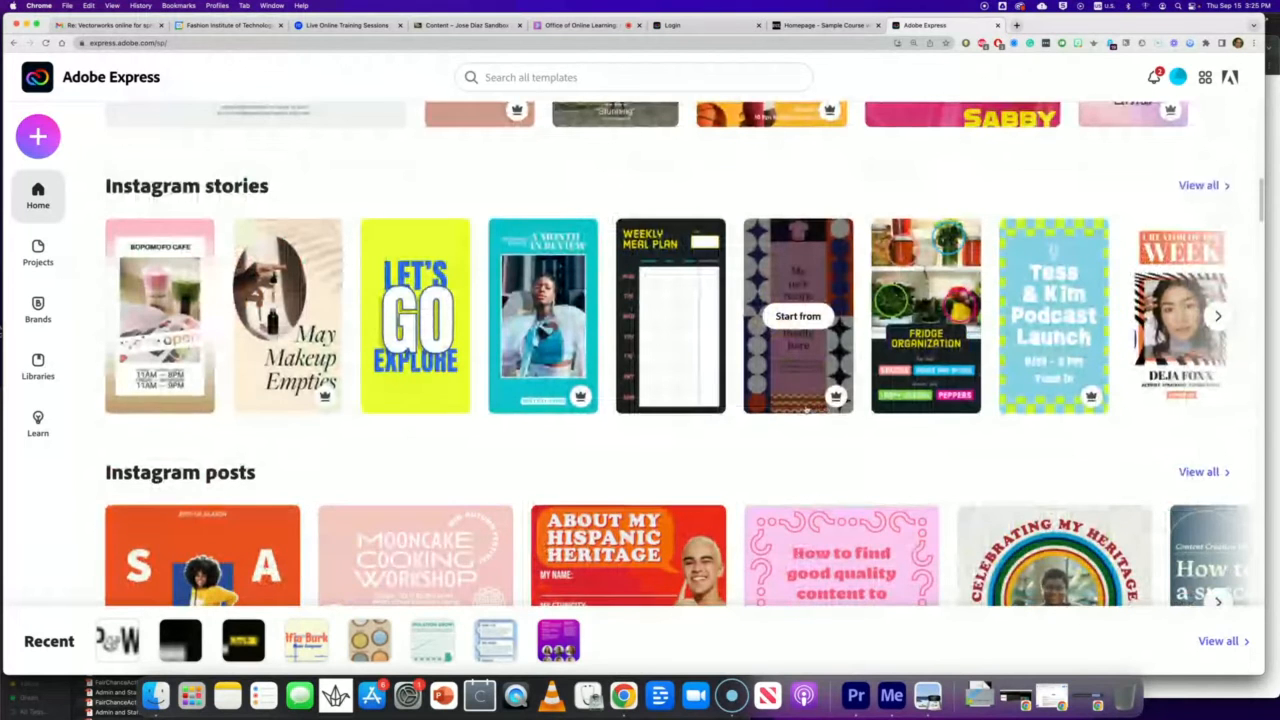
pyautogui.scroll(-1, 806, 410)
pyautogui.scroll(-6, 806, 410)
pyautogui.scroll(4, 806, 410)
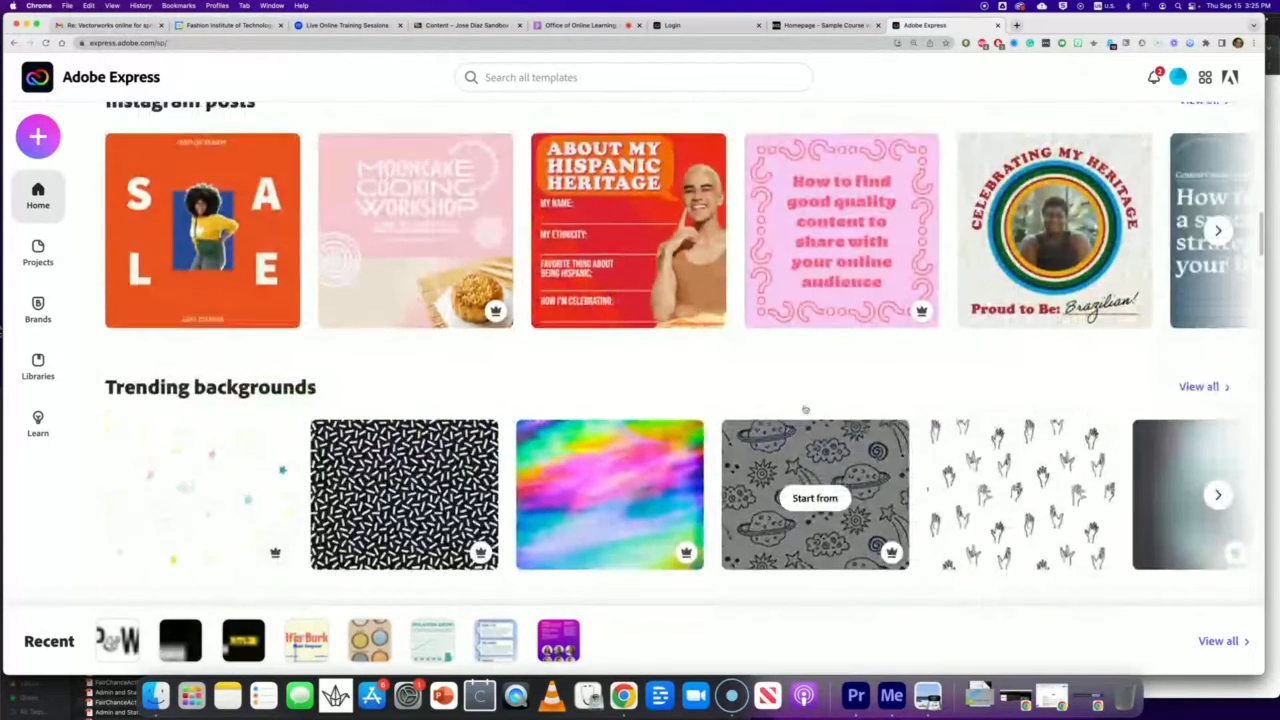
pyautogui.scroll(8, 806, 410)
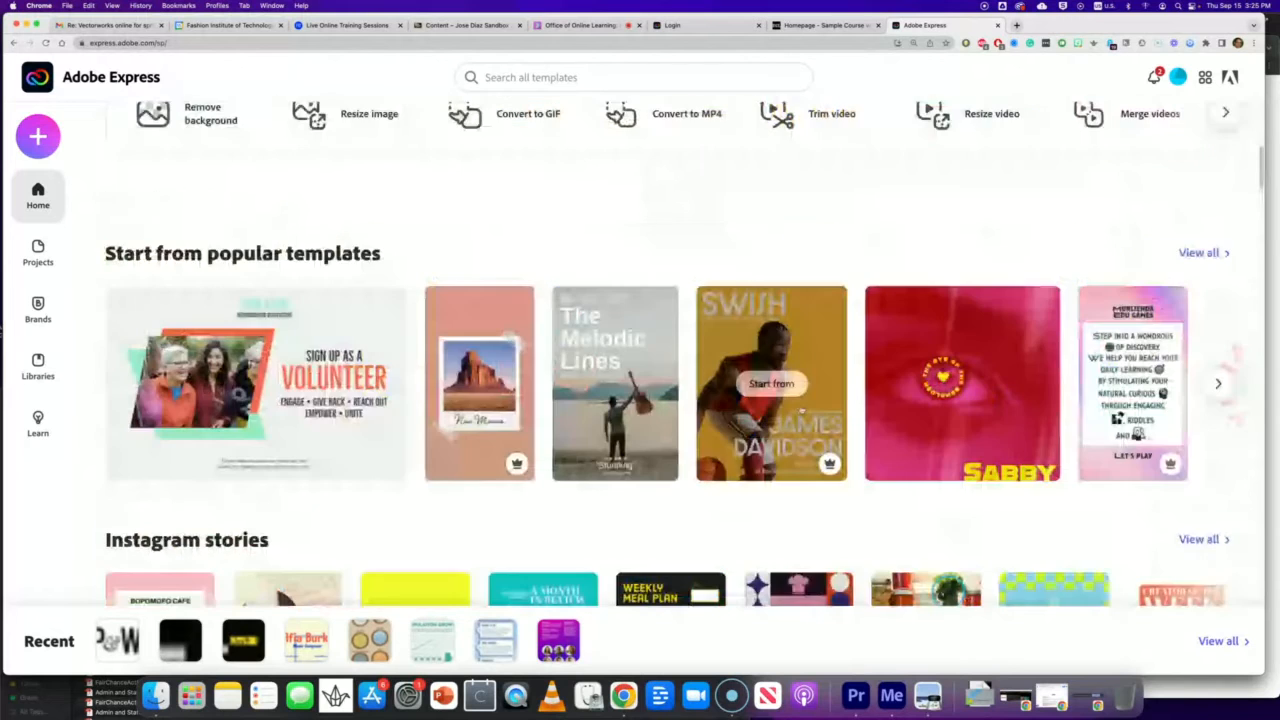
pyautogui.scroll(5, 800, 410)
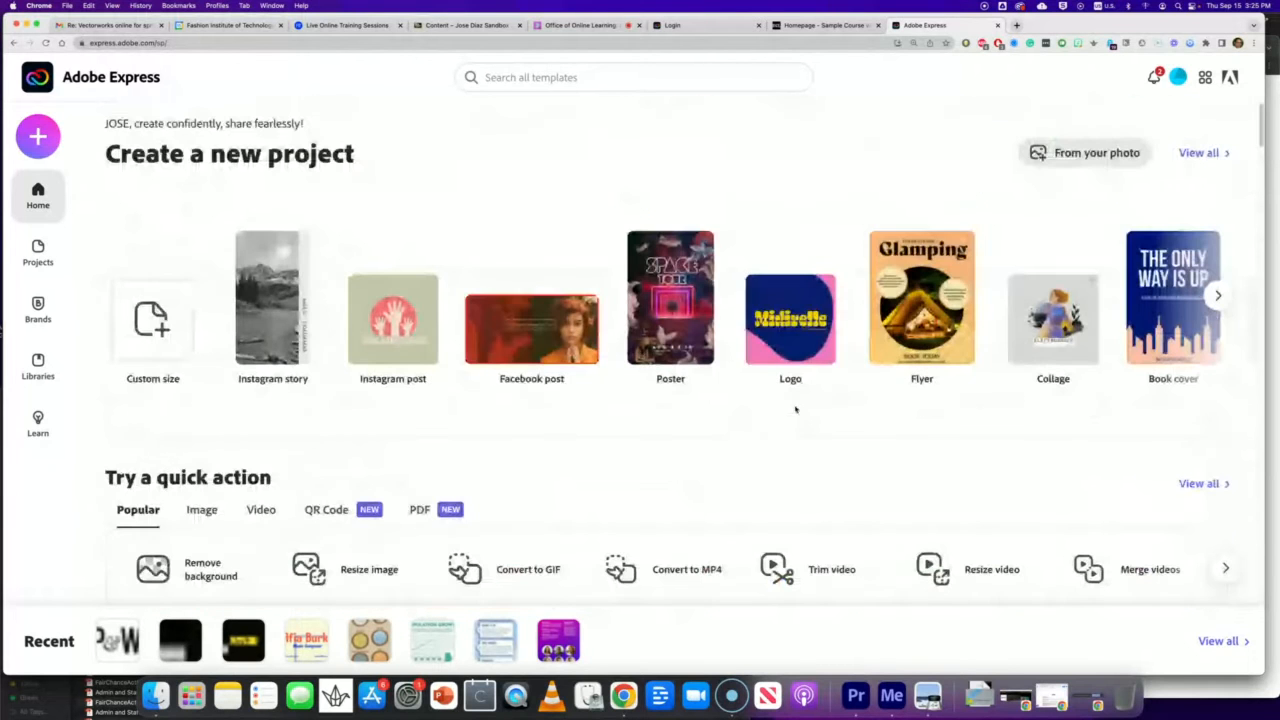
# Step: Revisit the Brightspace course banner and return to Adobe Express to look over the popular and Instagram story templates
pyautogui.click(820, 25)
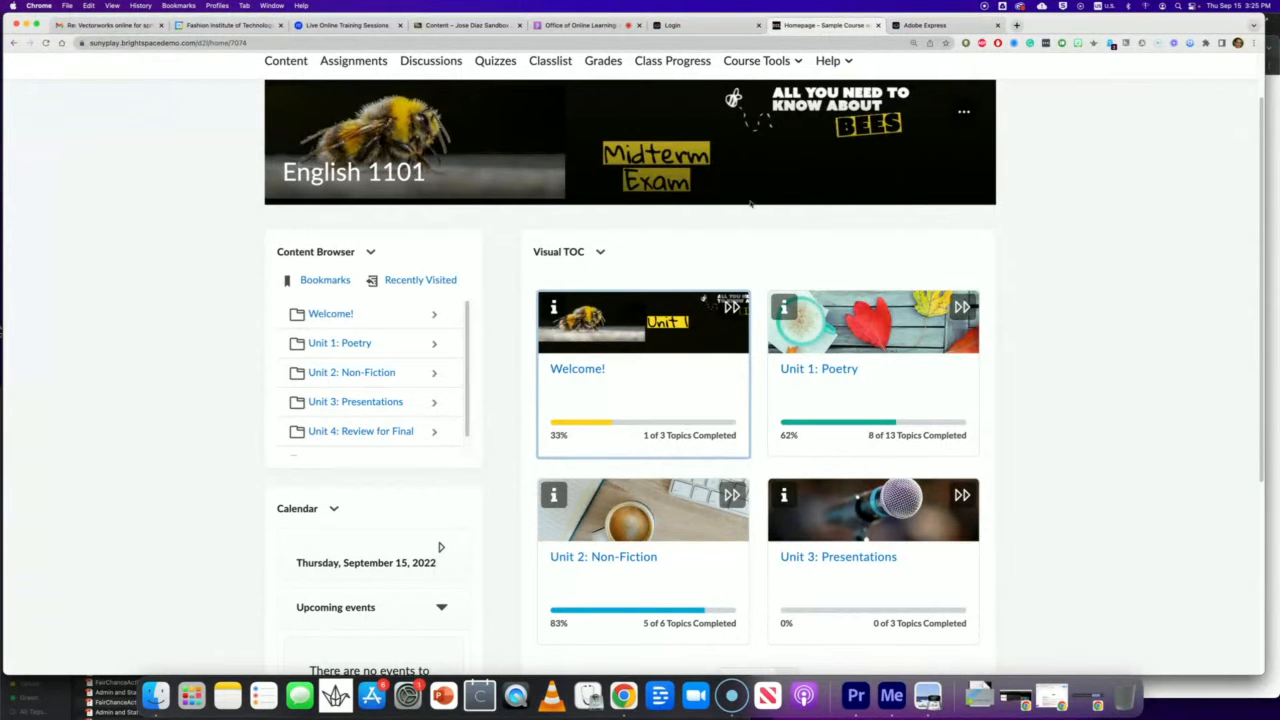
pyautogui.click(918, 26)
pyautogui.scroll(-5, 650, 340)
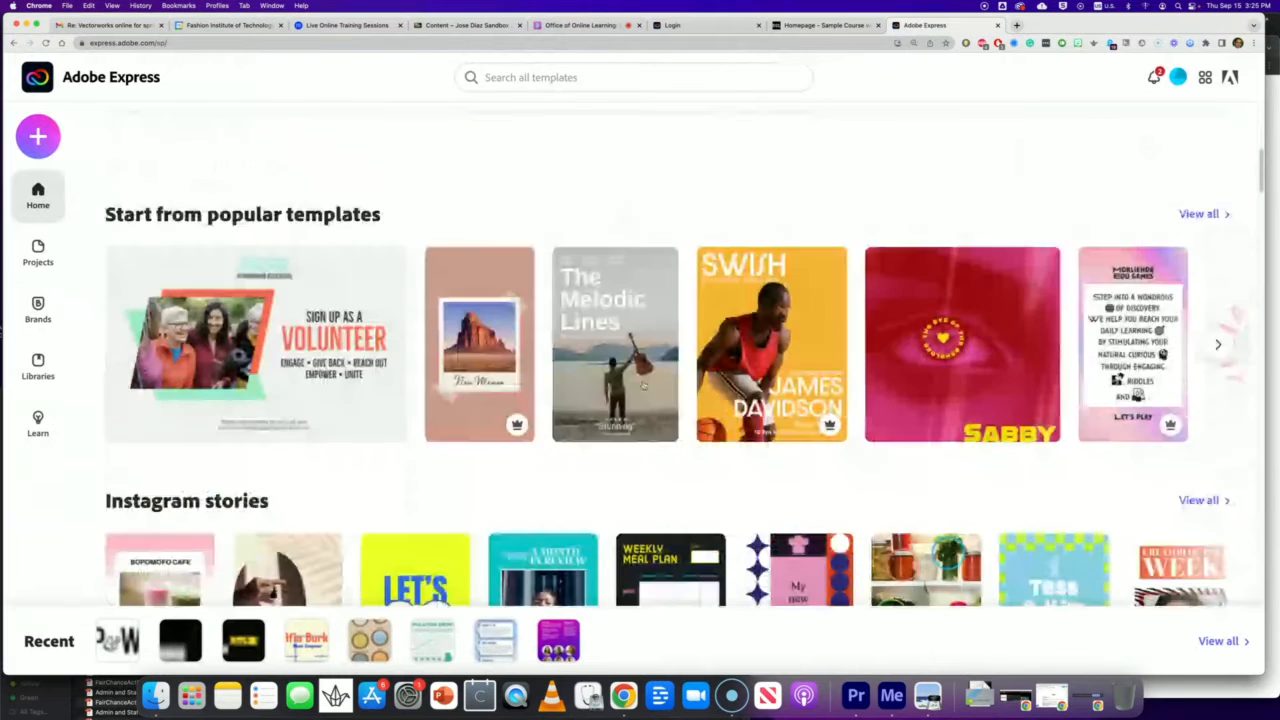
pyautogui.scroll(-2, 644, 385)
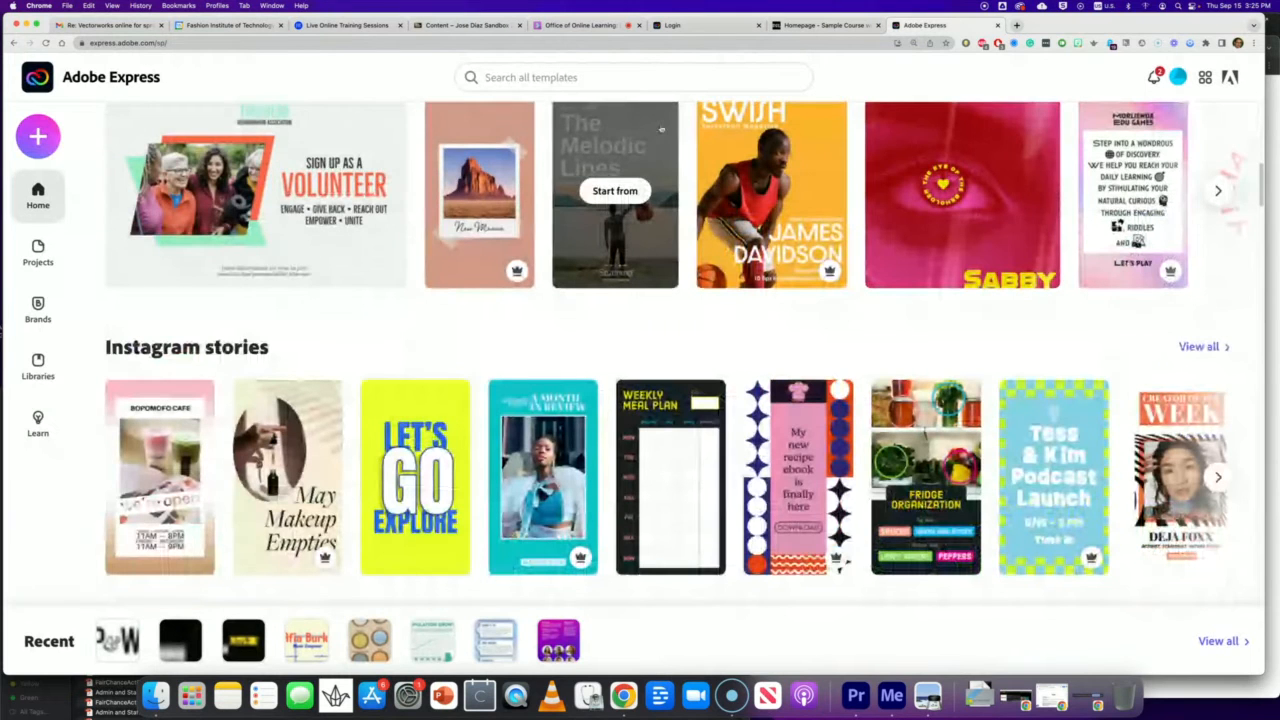
pyautogui.scroll(1, 638, 270)
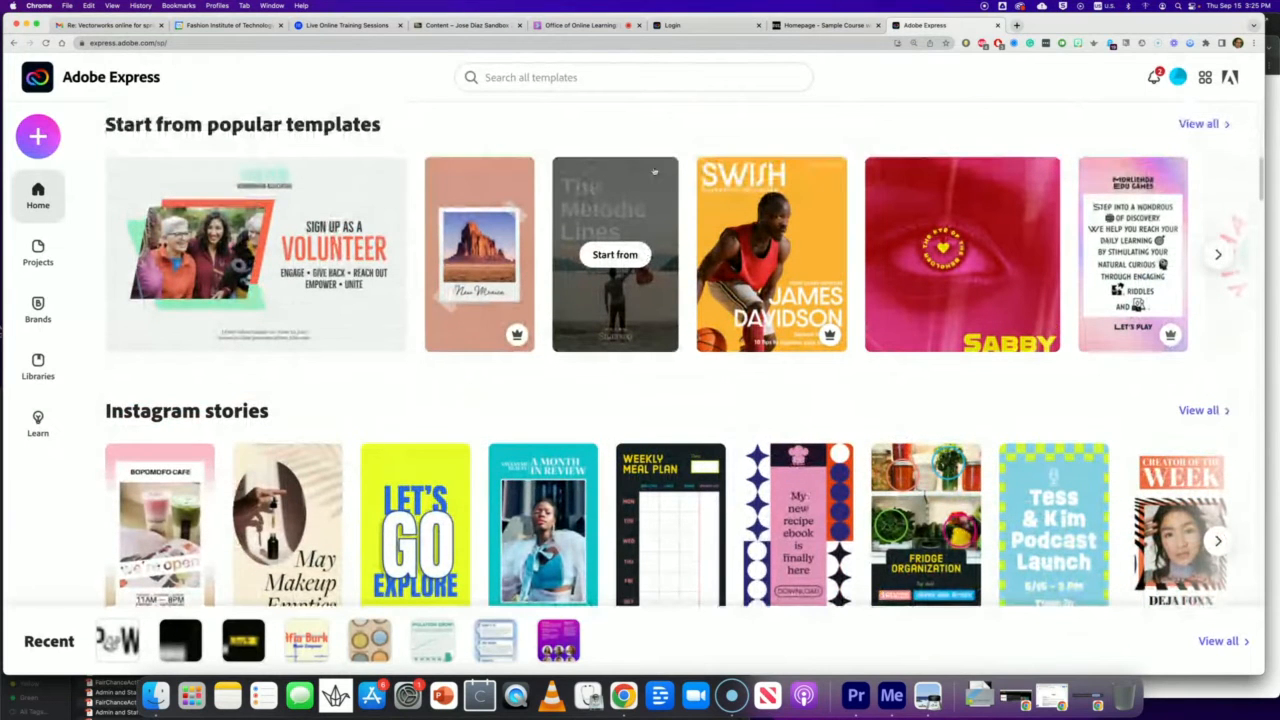
# Step: Switch to Brightspace, browse the stock pictures offered for changing the course banner image, and close the picker without choosing one
pyautogui.click(820, 25)
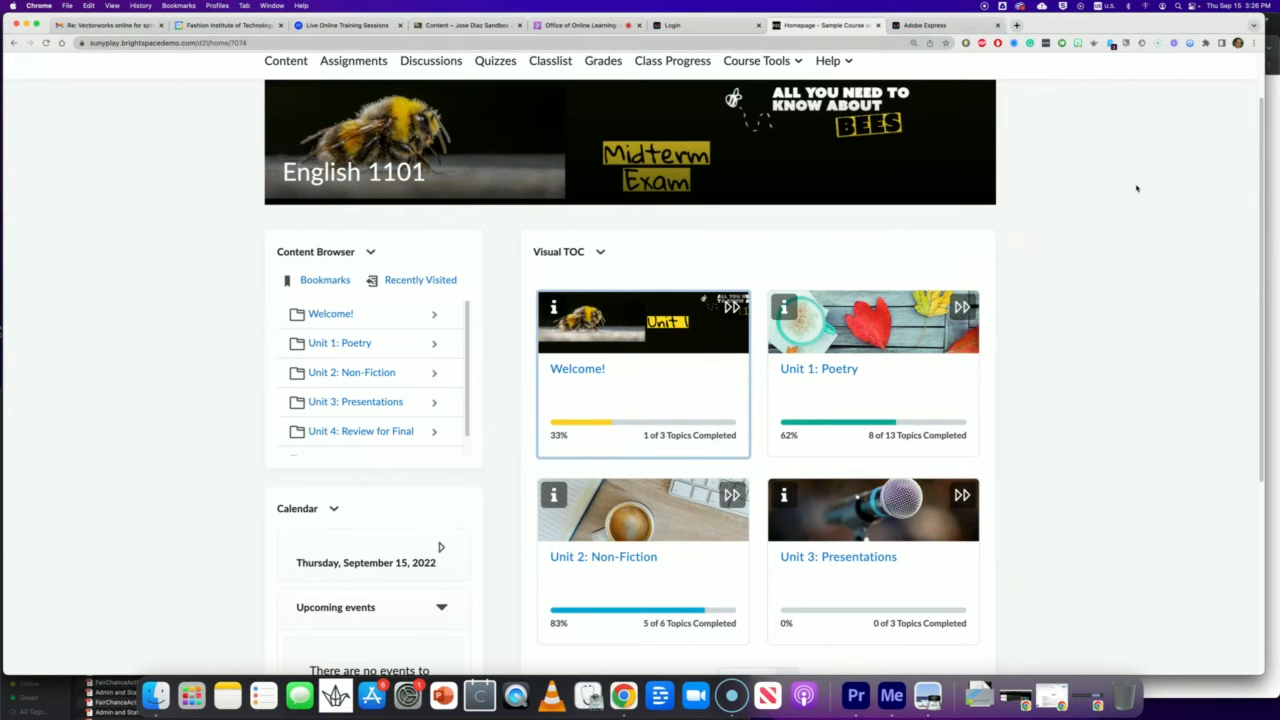
pyautogui.scroll(2, 1130, 189)
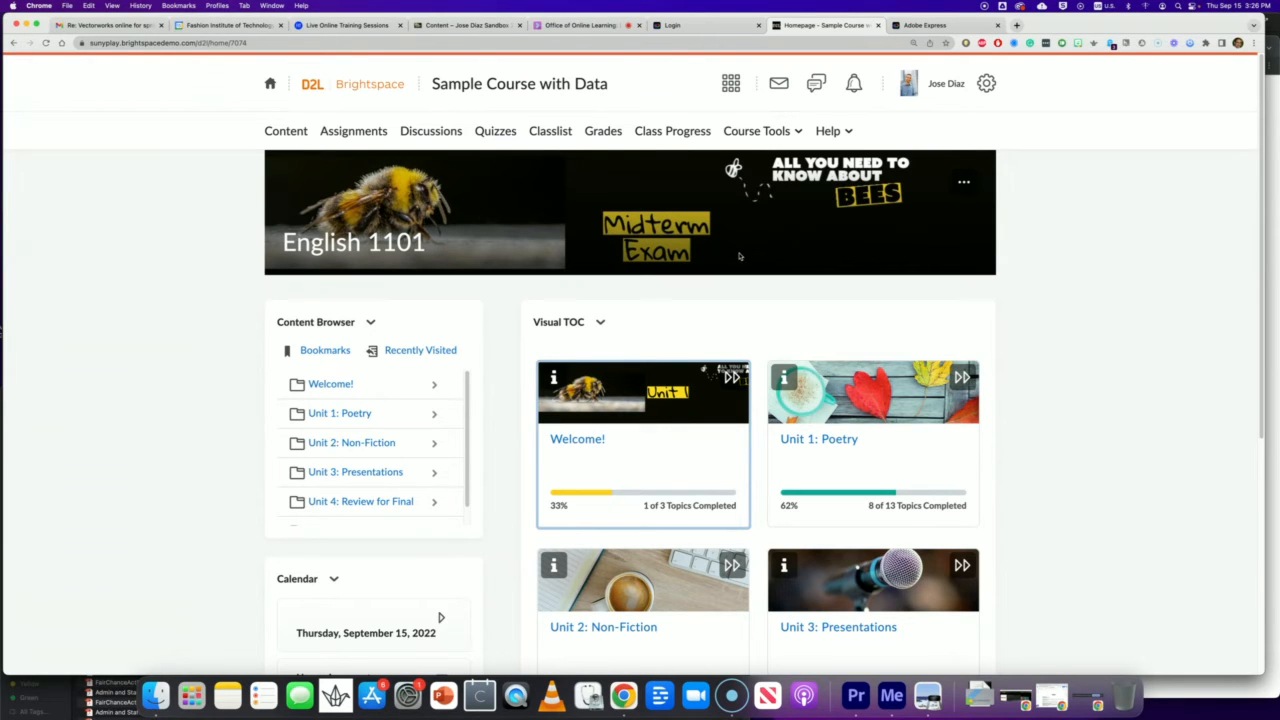
pyautogui.click(965, 186)
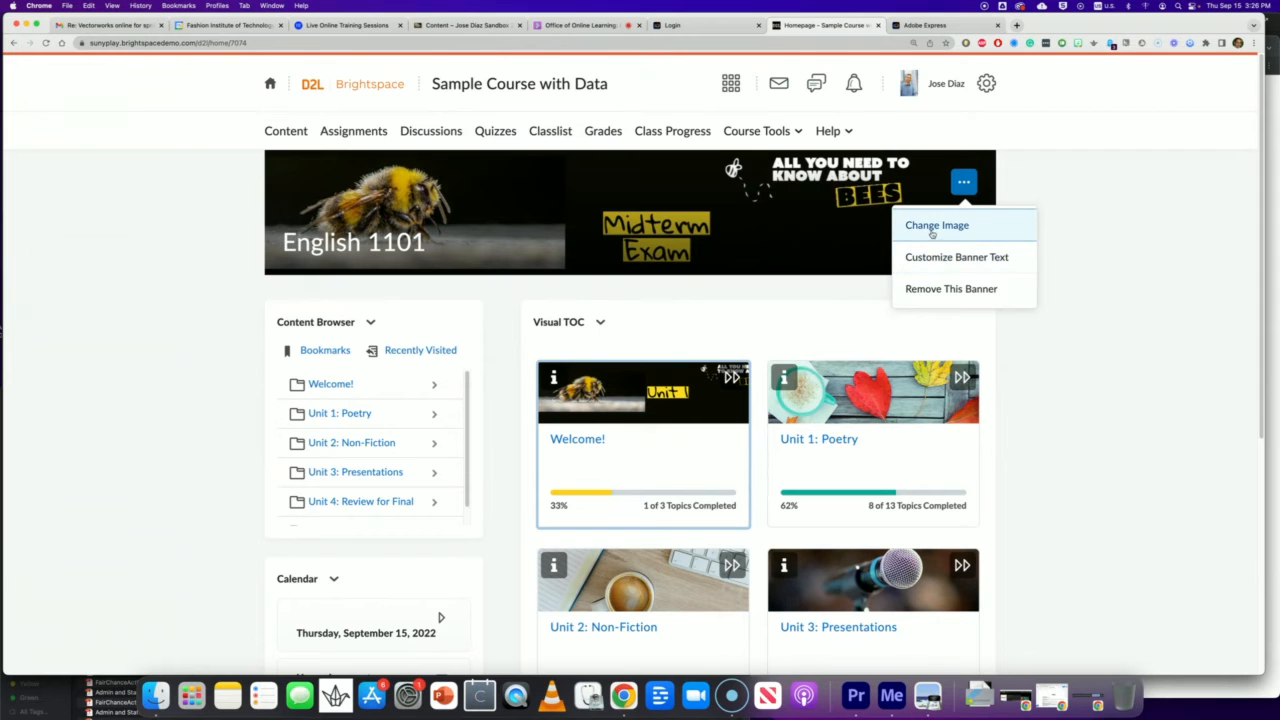
pyautogui.click(933, 228)
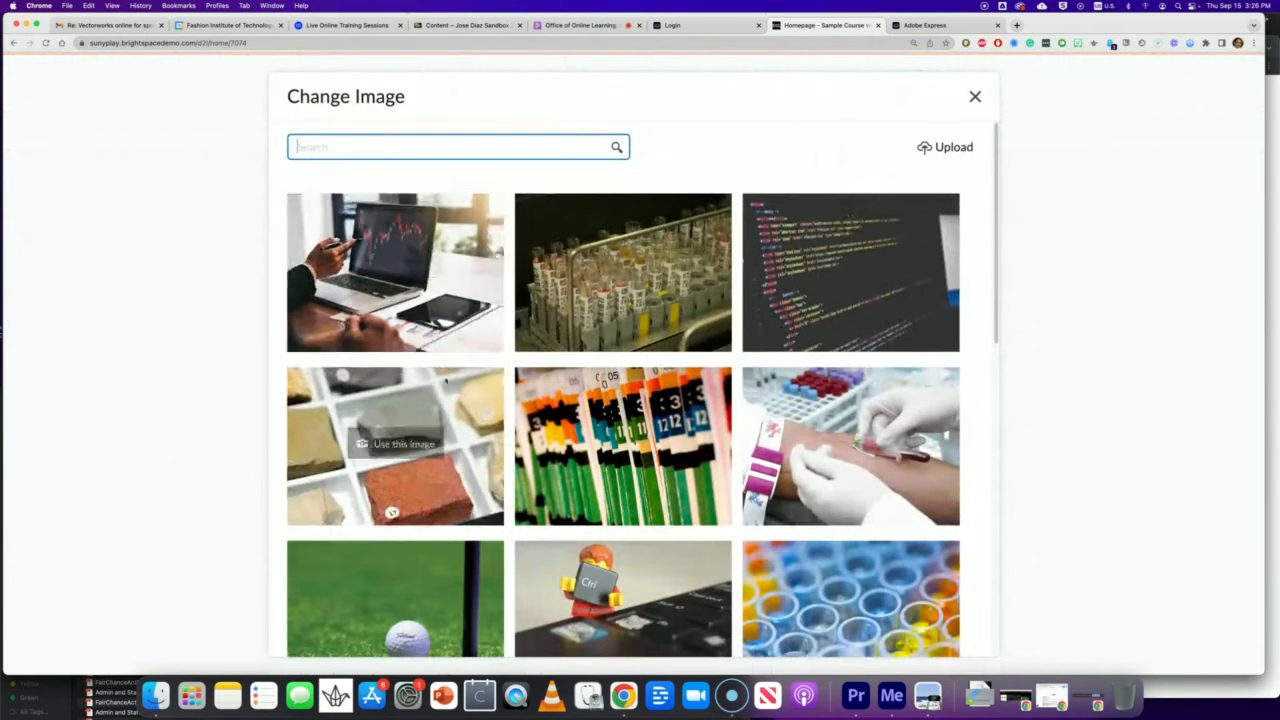
pyautogui.scroll(-5, 700, 391)
pyautogui.scroll(-2, 635, 385)
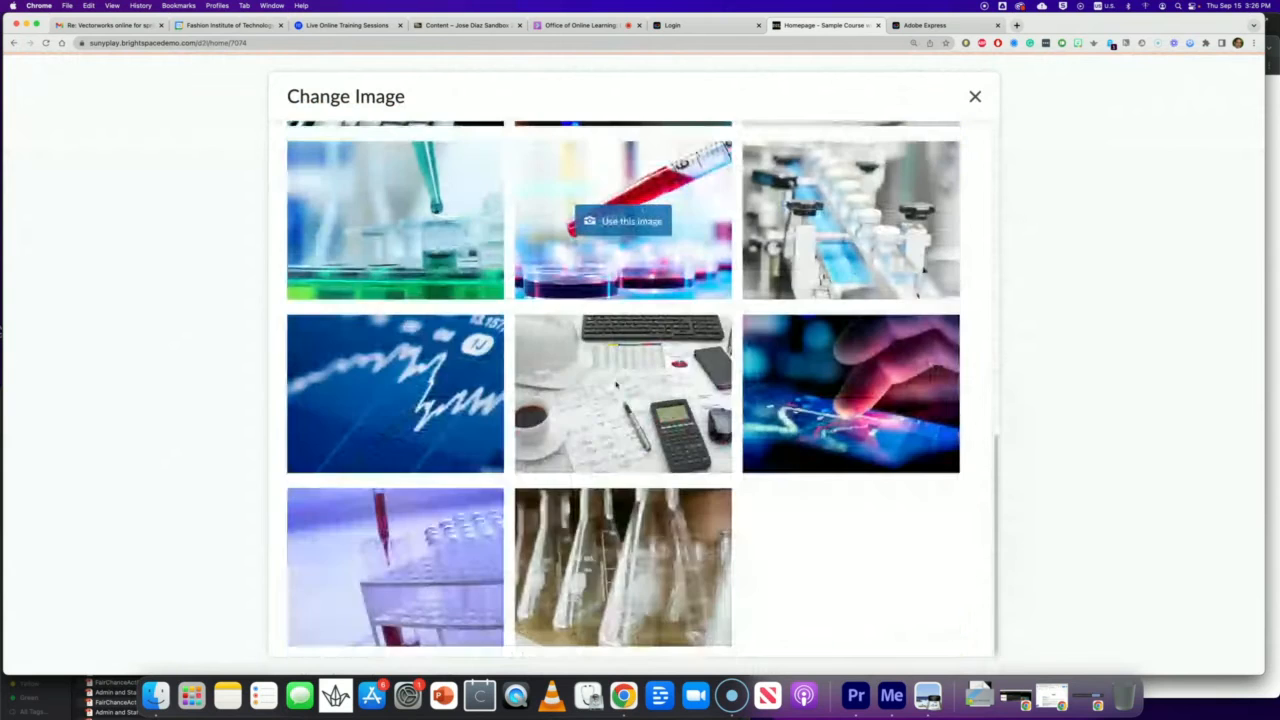
pyautogui.scroll(4, 630, 385)
pyautogui.scroll(5, 615, 385)
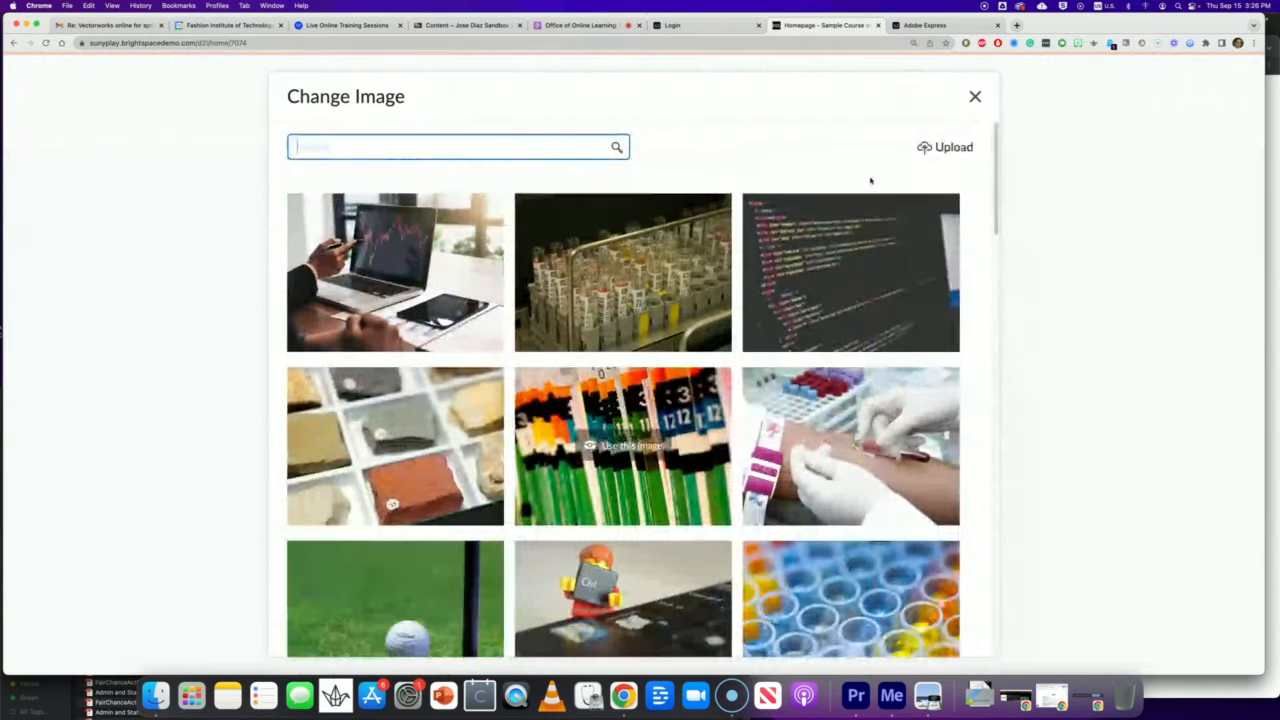
pyautogui.click(976, 96)
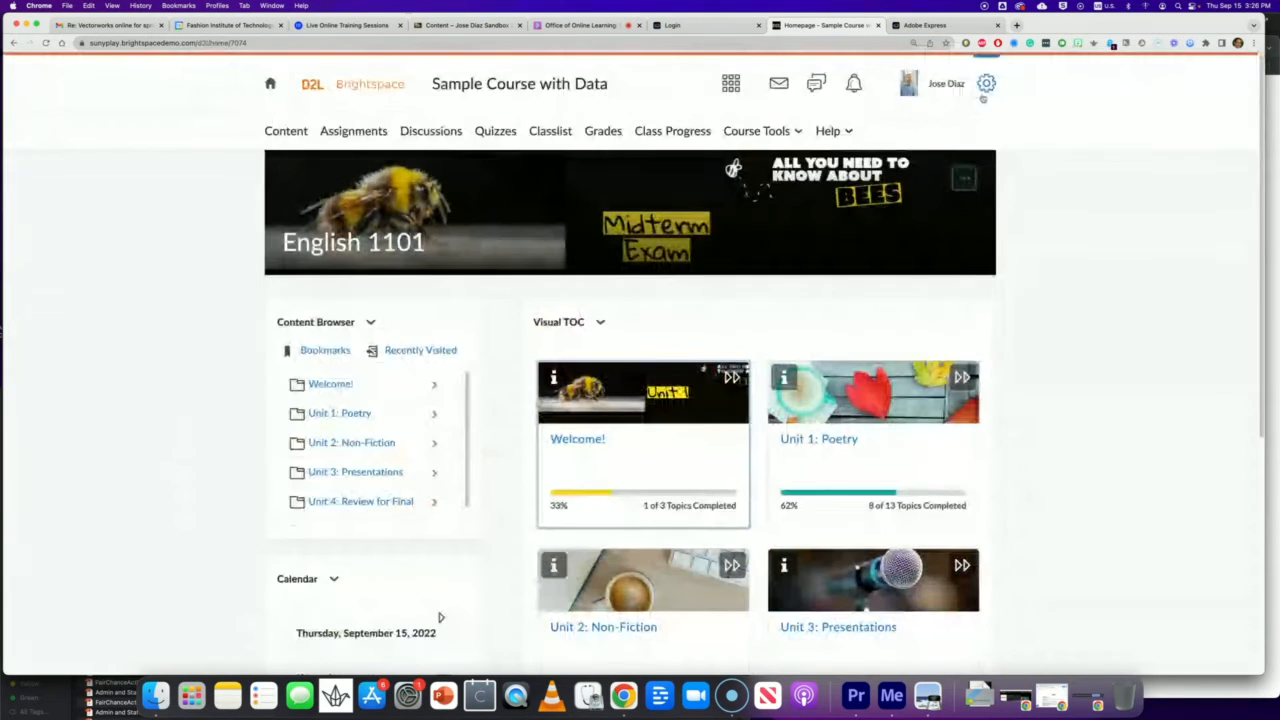
# Step: Review the course banner's options for changing the image, customizing the text and removing the banner, without applying any
pyautogui.click(972, 187)
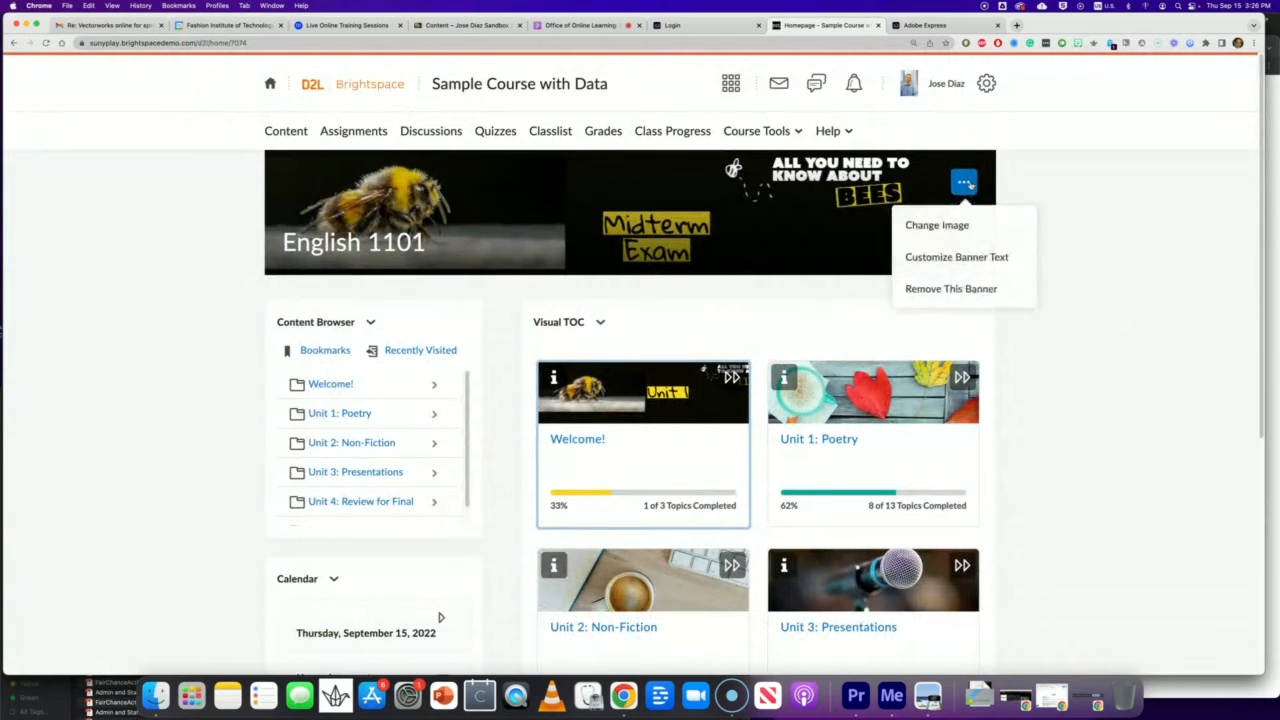
pyautogui.click(1047, 210)
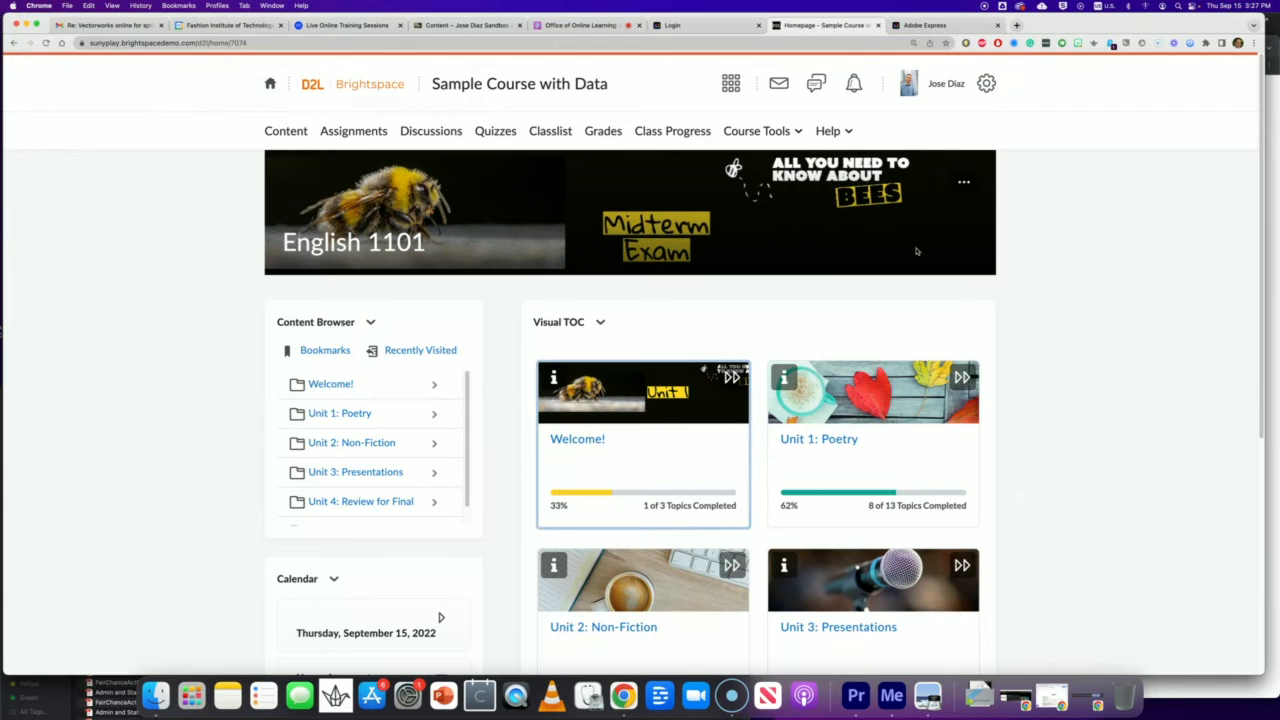
pyautogui.click(965, 182)
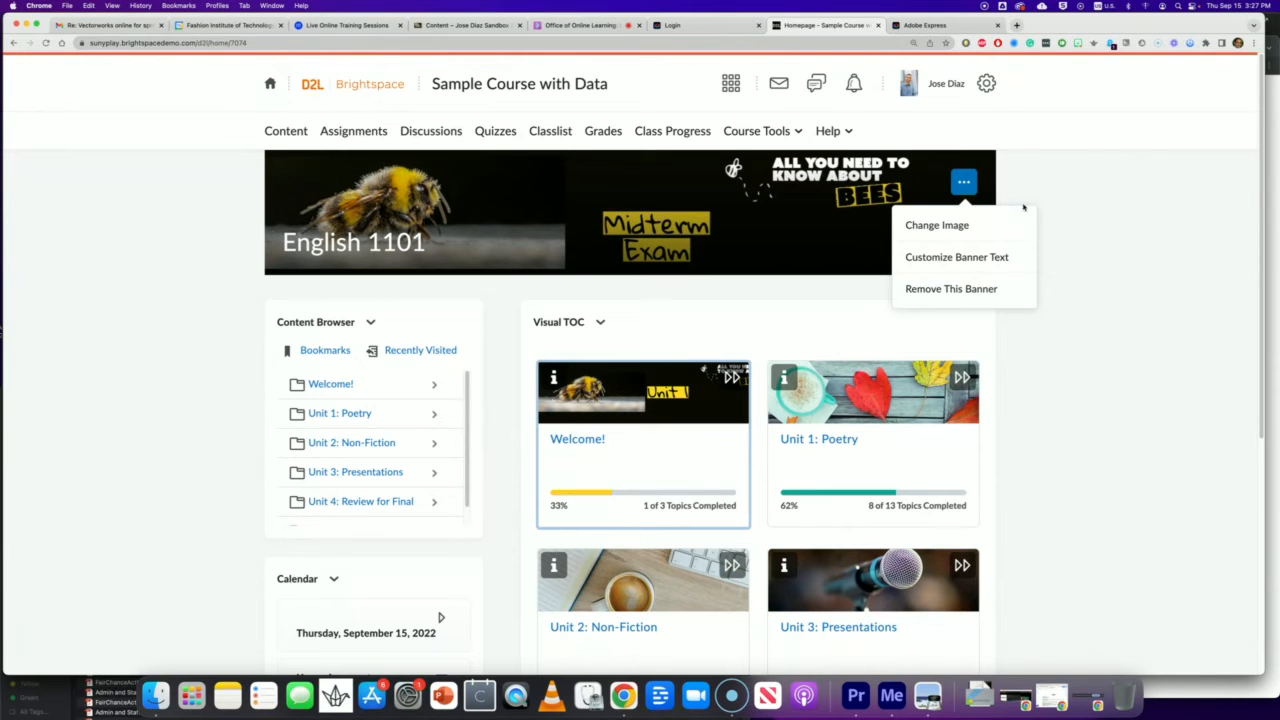
pyautogui.click(1043, 189)
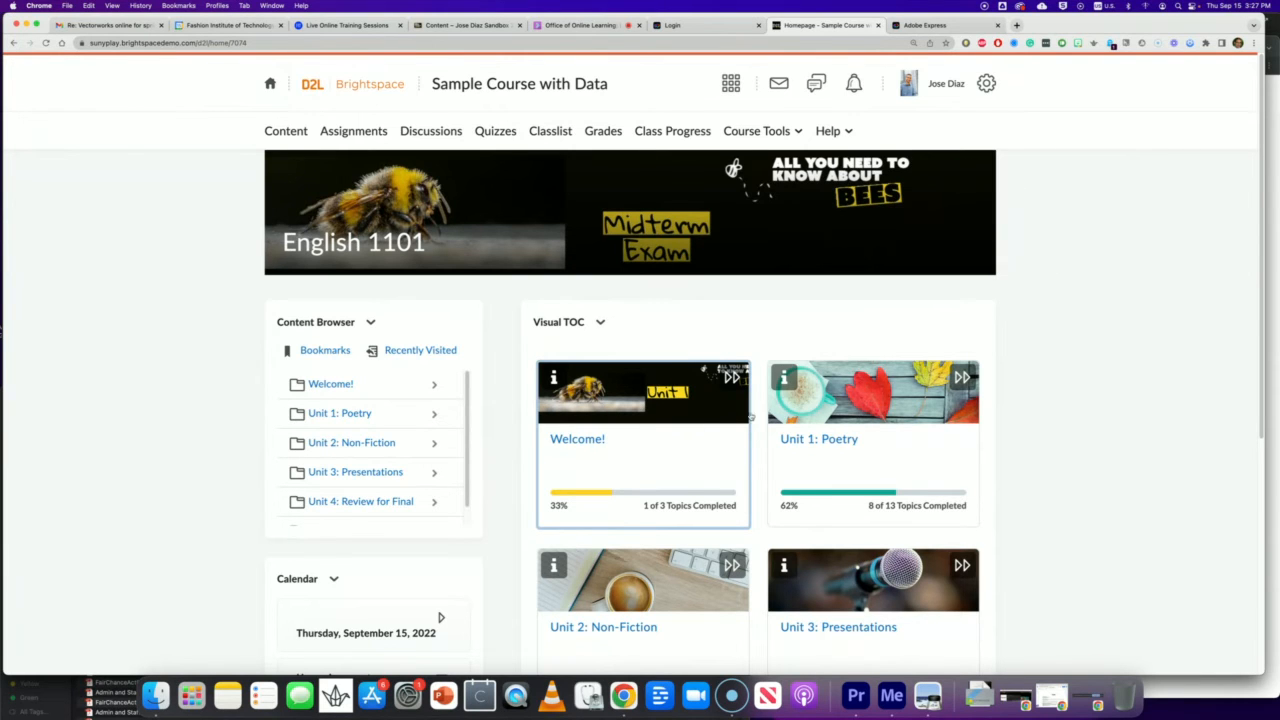
# Step: Open the Welcome! module, start editing its description, and select the Unit 1 banner image
pyautogui.moveTo(854, 248)
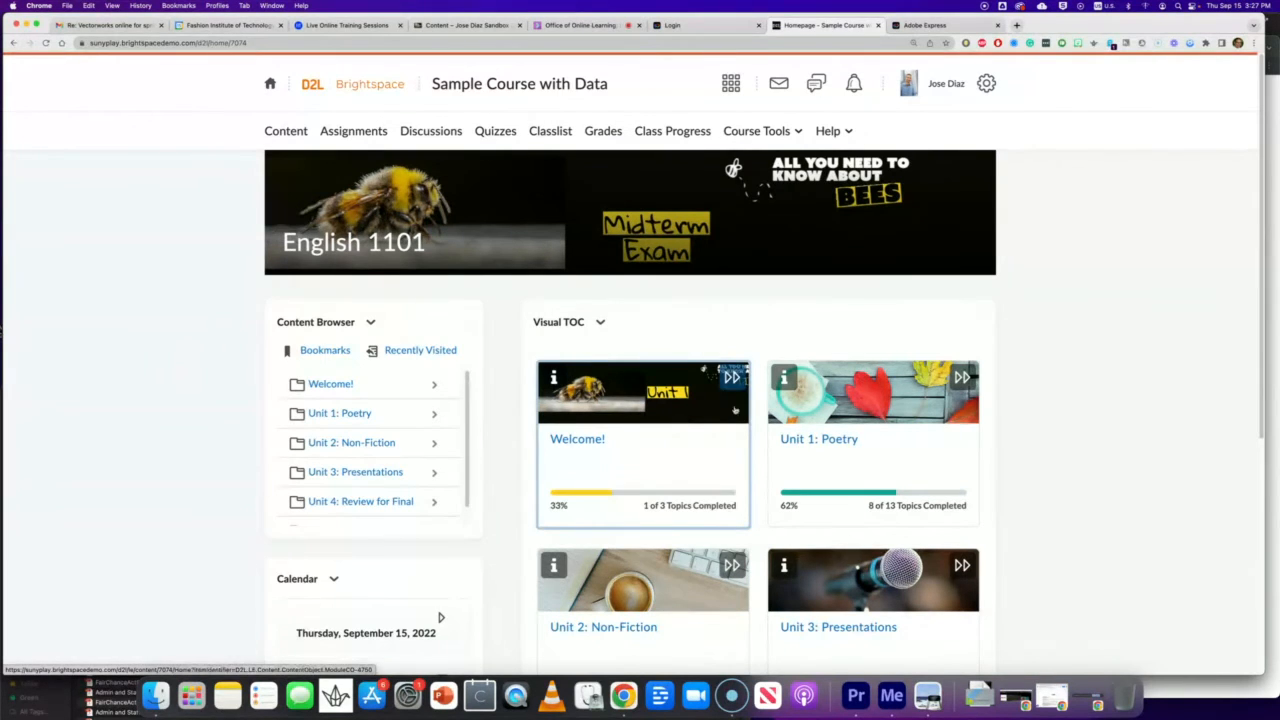
pyautogui.click(662, 408)
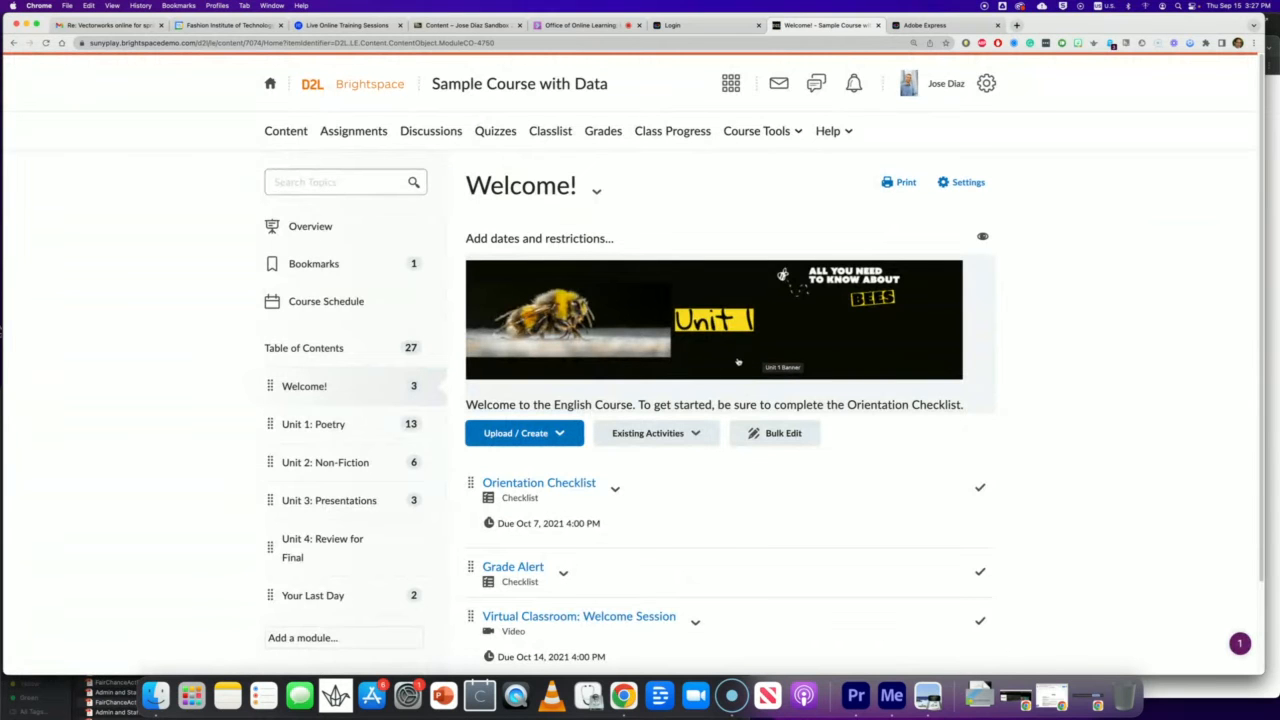
pyautogui.click(895, 359)
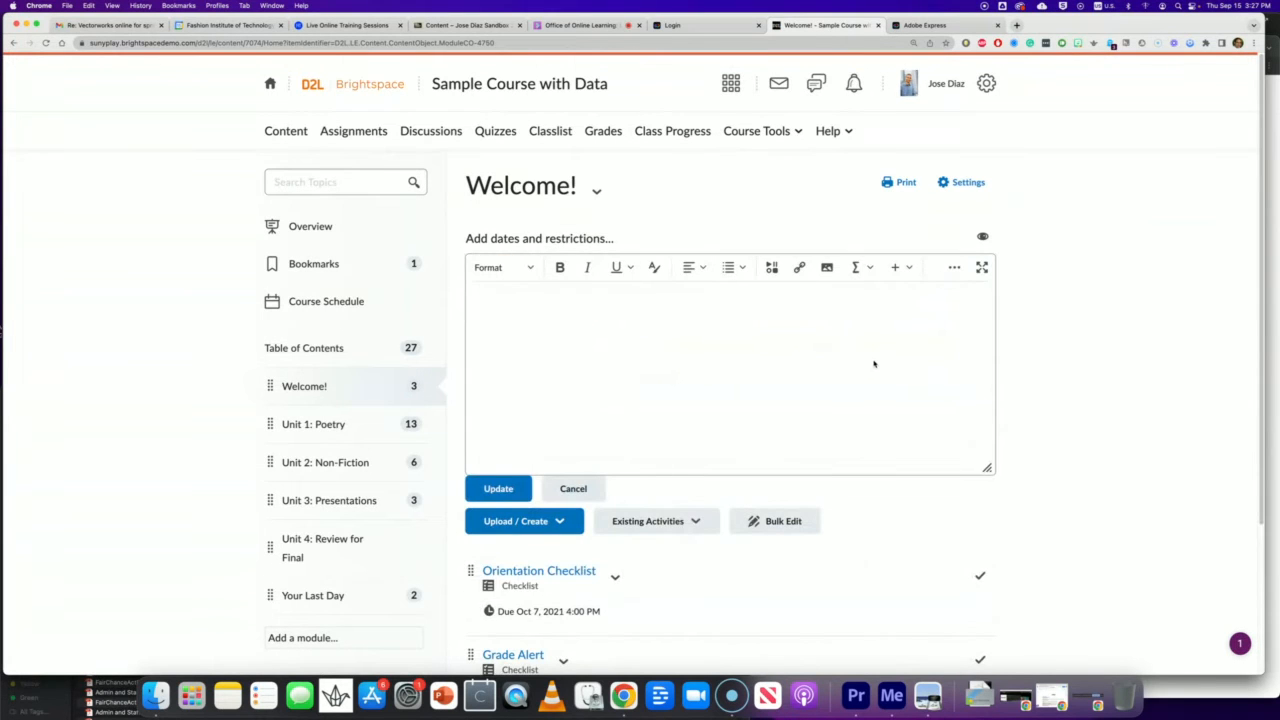
pyautogui.click(924, 357)
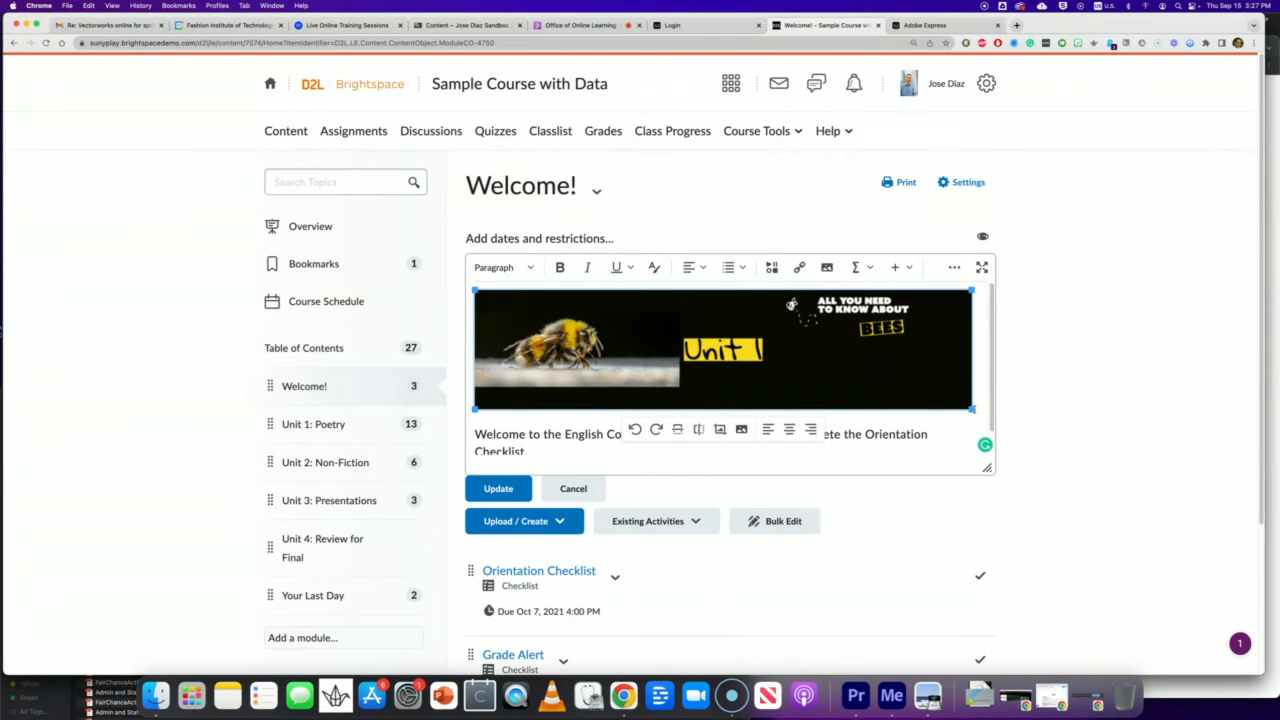
# Step: Nudge the corners of the Unit 1 banner image to check its pixel dimensions
pyautogui.moveTo(973, 409); pyautogui.dragTo(969, 408)
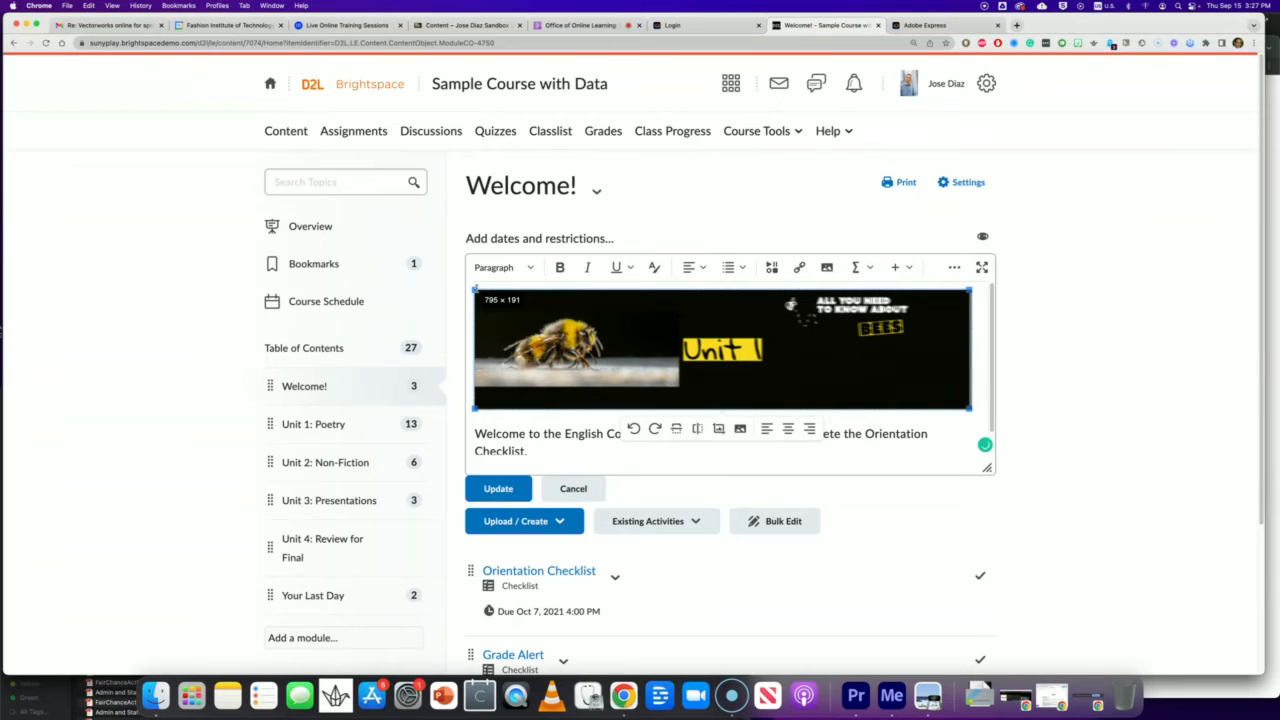
pyautogui.moveTo(475, 289); pyautogui.dragTo(476, 288)
pyautogui.moveTo(475, 289); pyautogui.dragTo(483, 285)
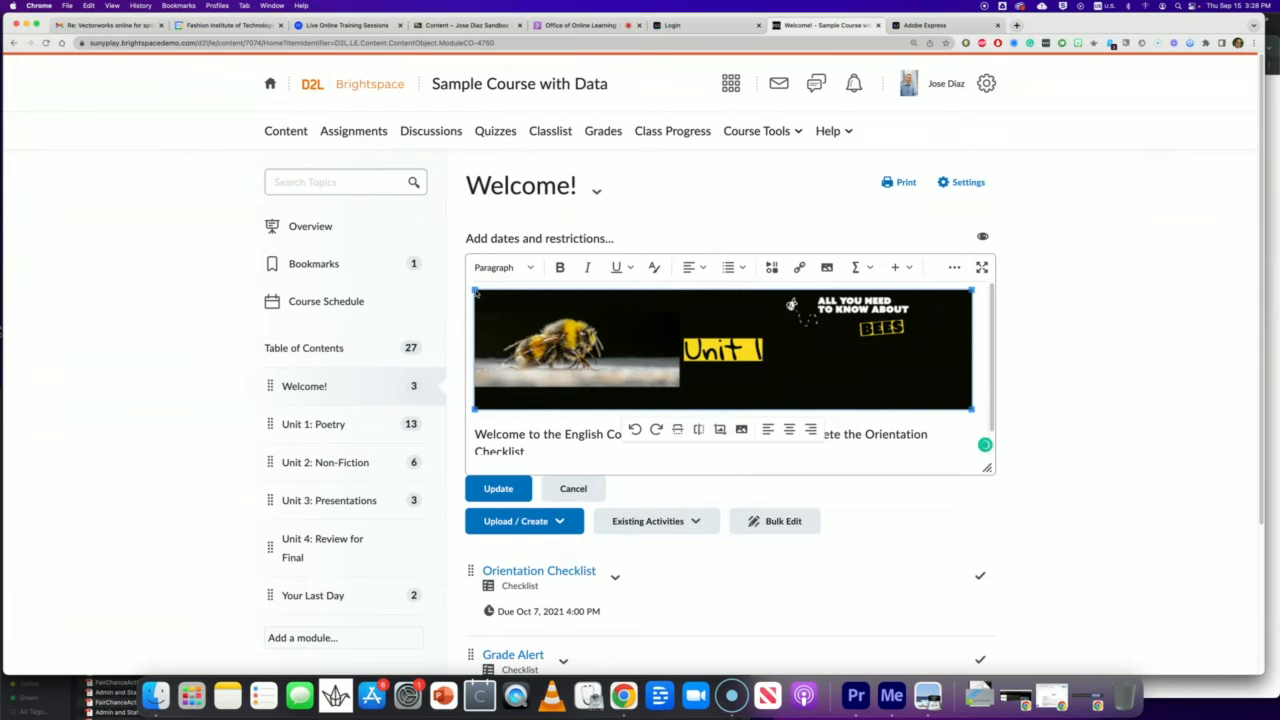
# Step: Switch to Adobe Express and create a blank custom-size project 795 px wide and 191 px high
pyautogui.moveTo(475, 292); pyautogui.dragTo(475, 292)
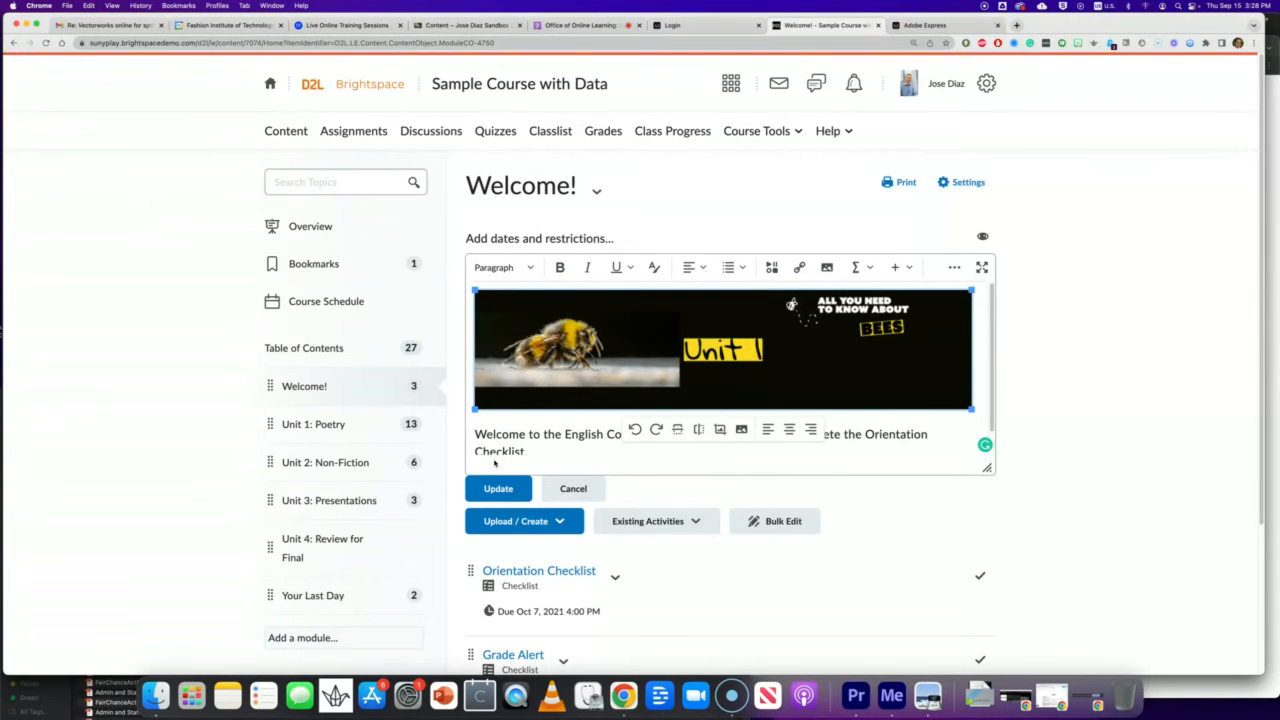
pyautogui.click(925, 26)
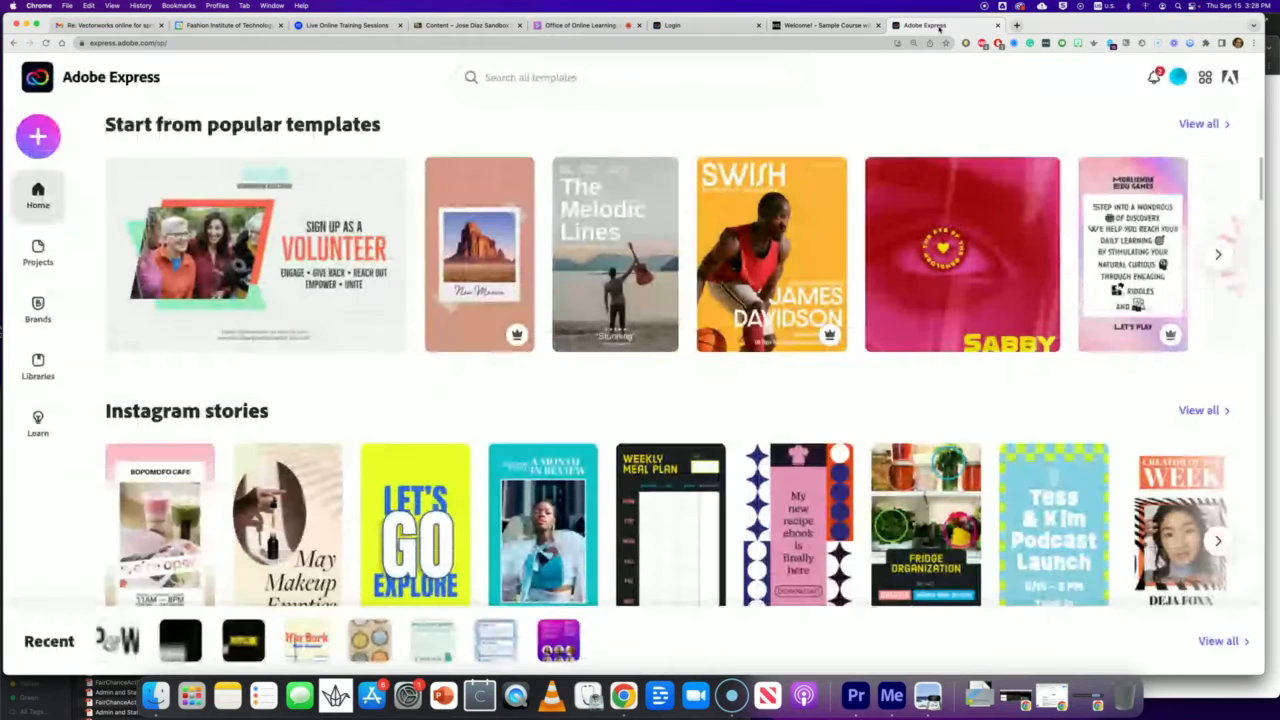
pyautogui.scroll(6, 98, 290)
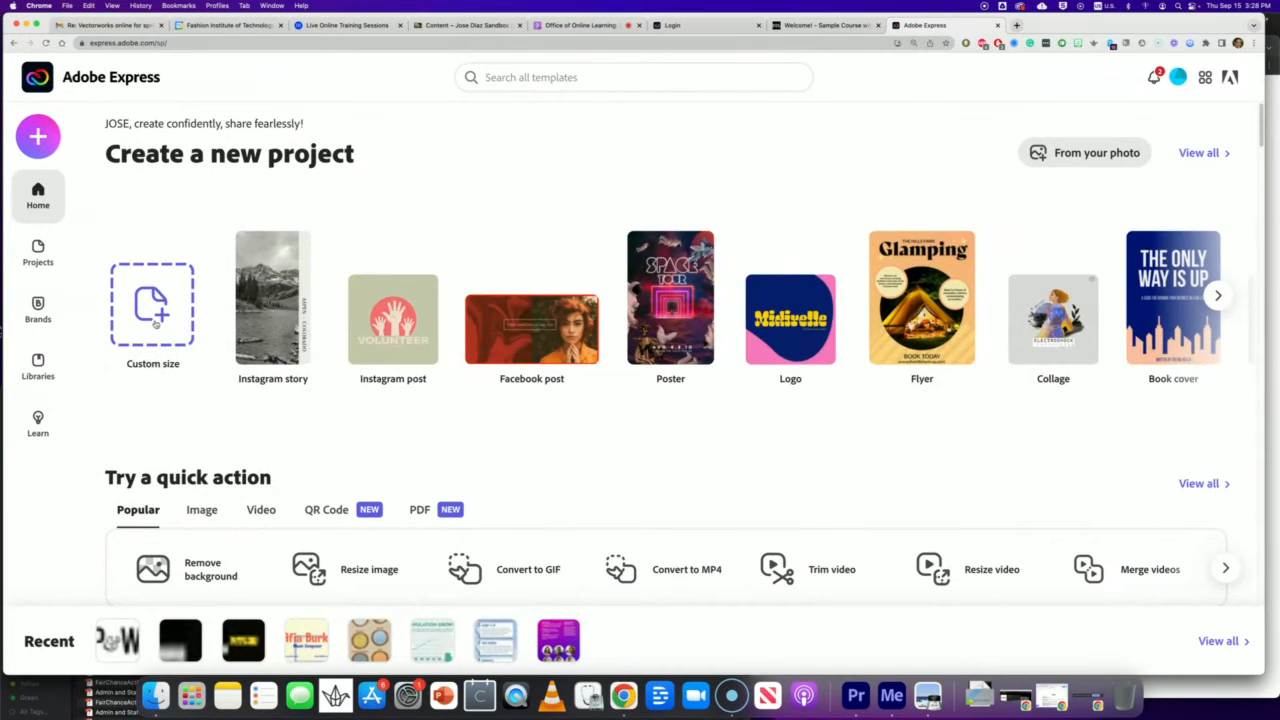
pyautogui.click(155, 326)
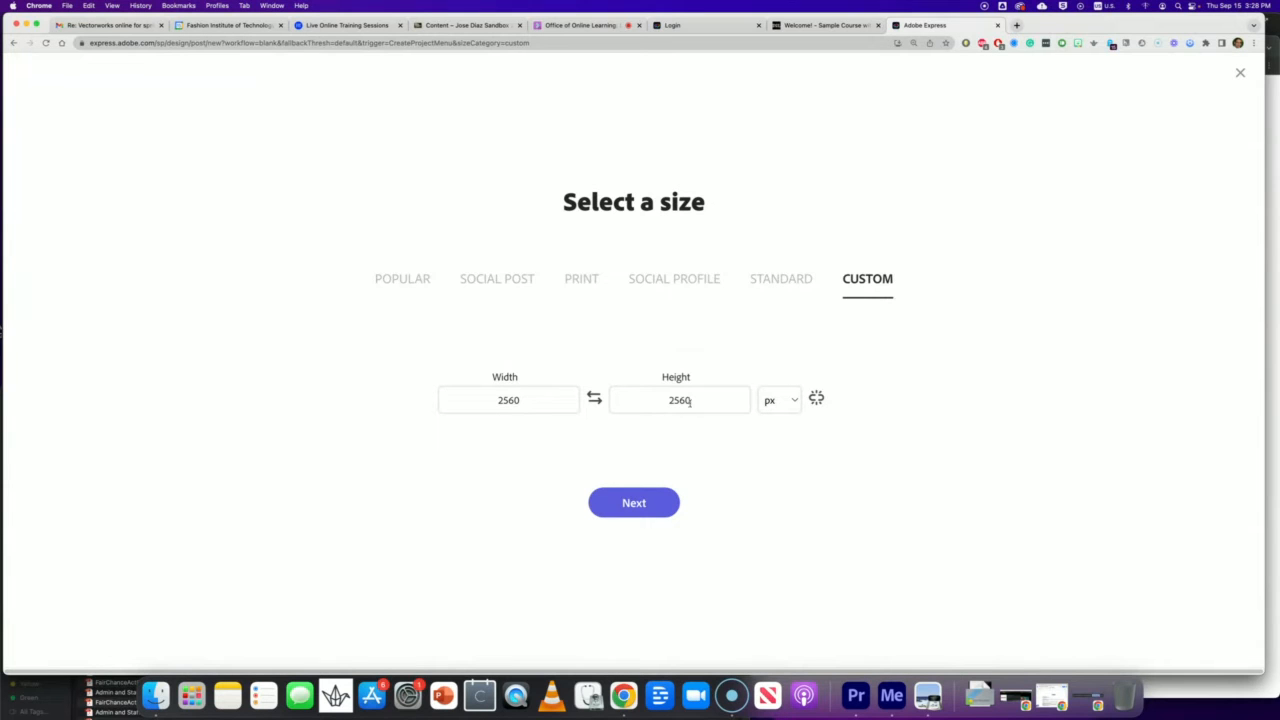
pyautogui.click(470, 402)
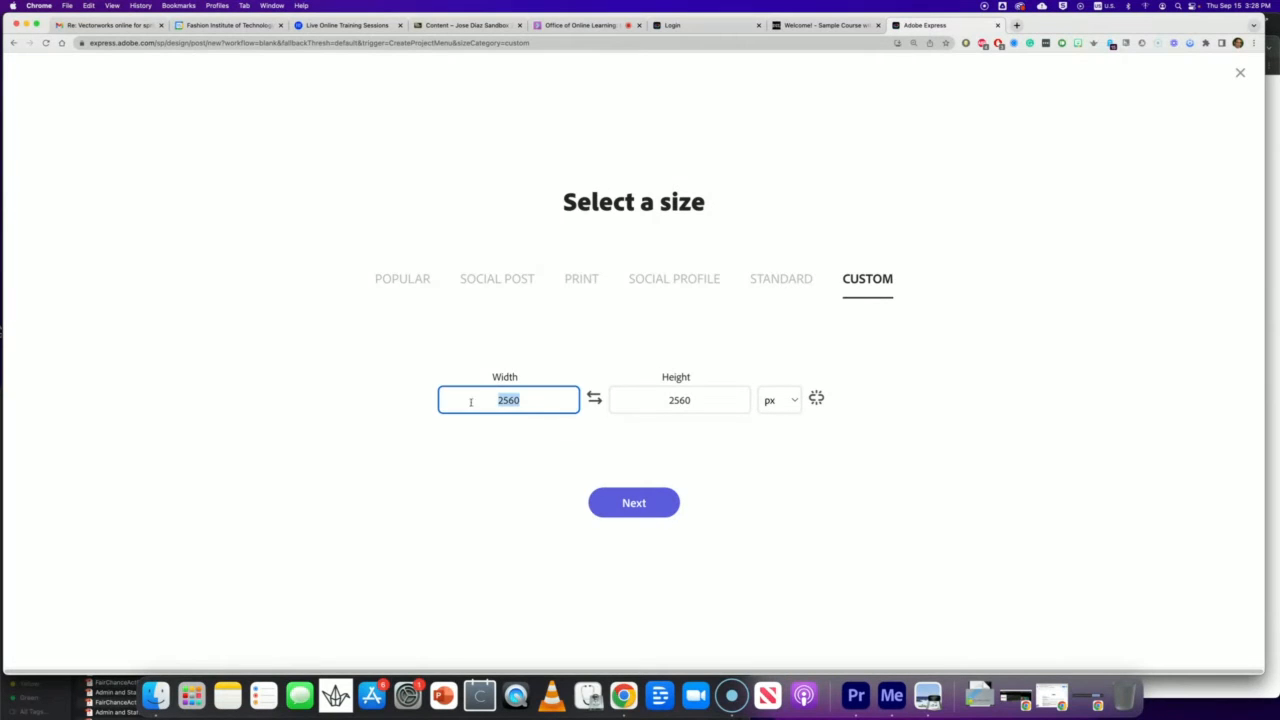
pyautogui.write('795')
pyautogui.press('Tab')
pyautogui.write('191')
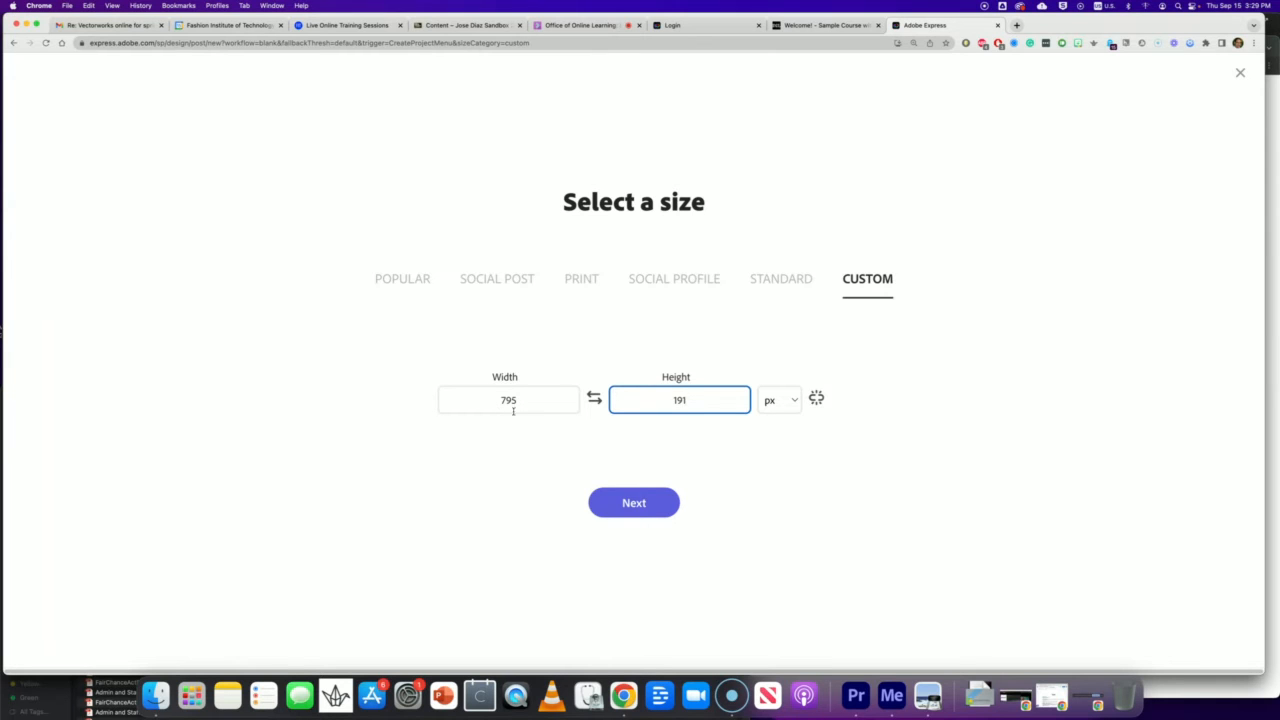
pyautogui.click(632, 509)
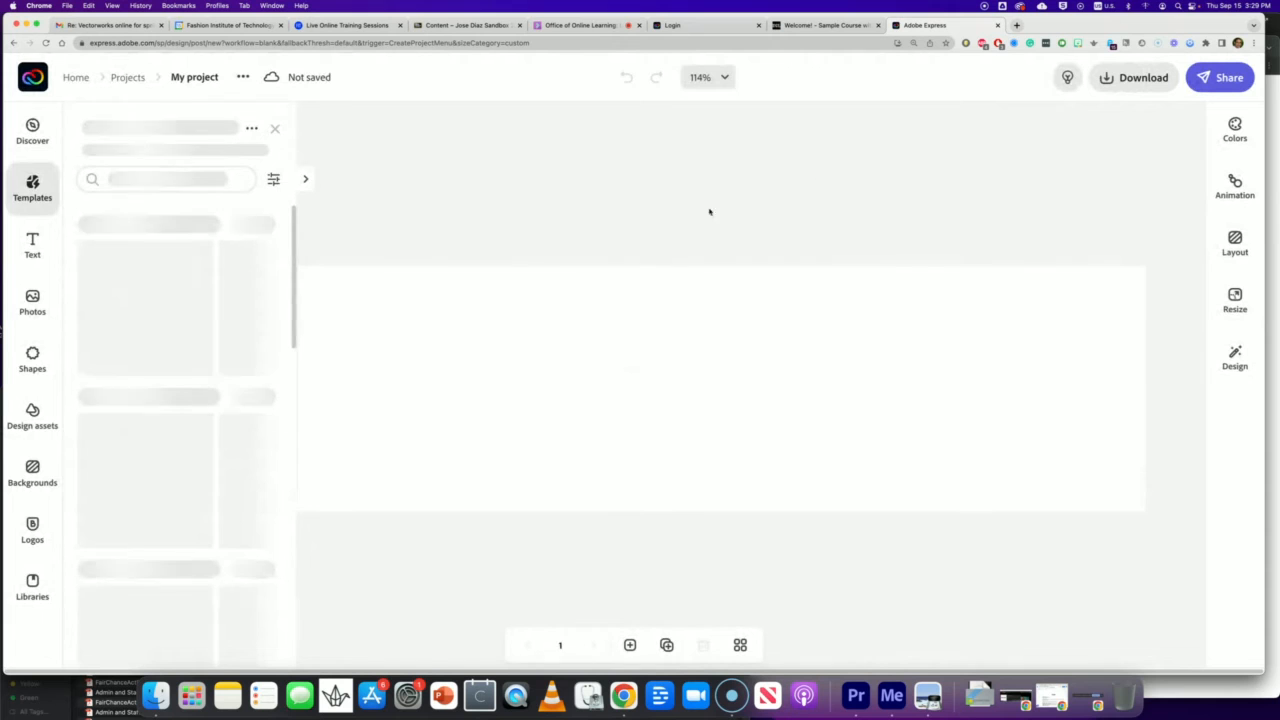
# Step: Recheck the Unit 1 banner in Brightspace, return to Adobe Express, and search the templates for "bees"
pyautogui.click(810, 26)
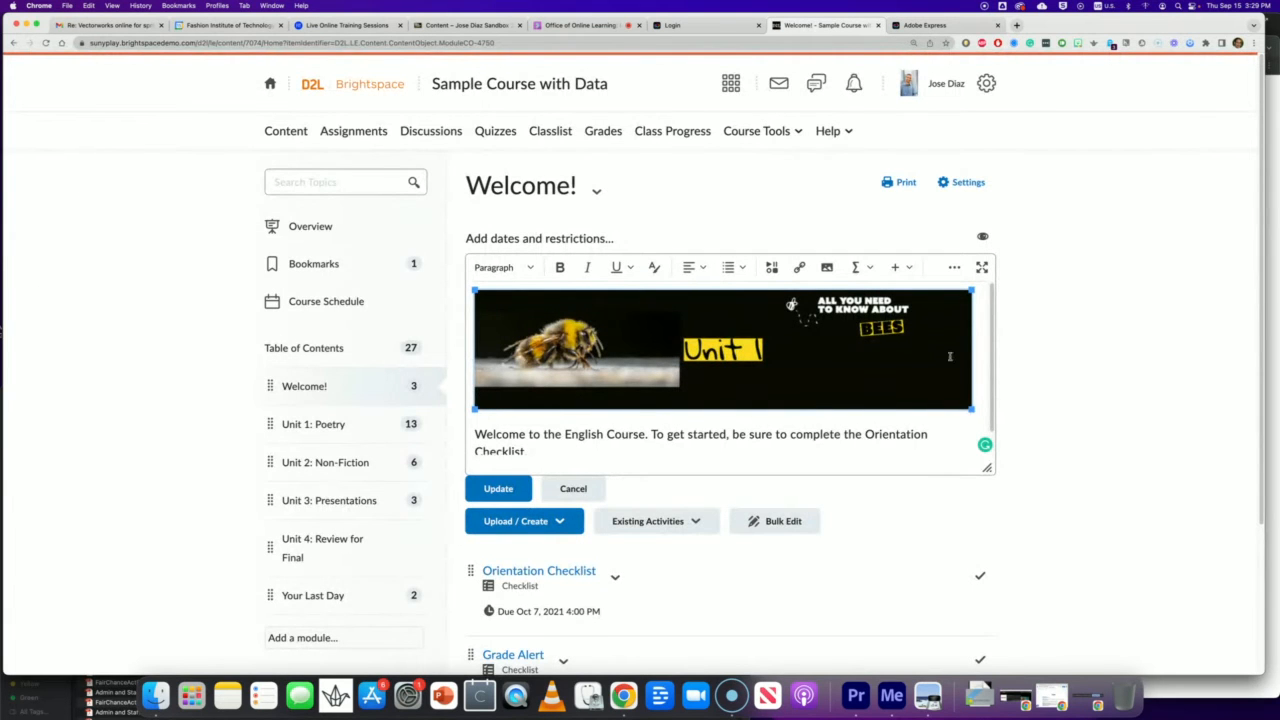
pyautogui.click(927, 26)
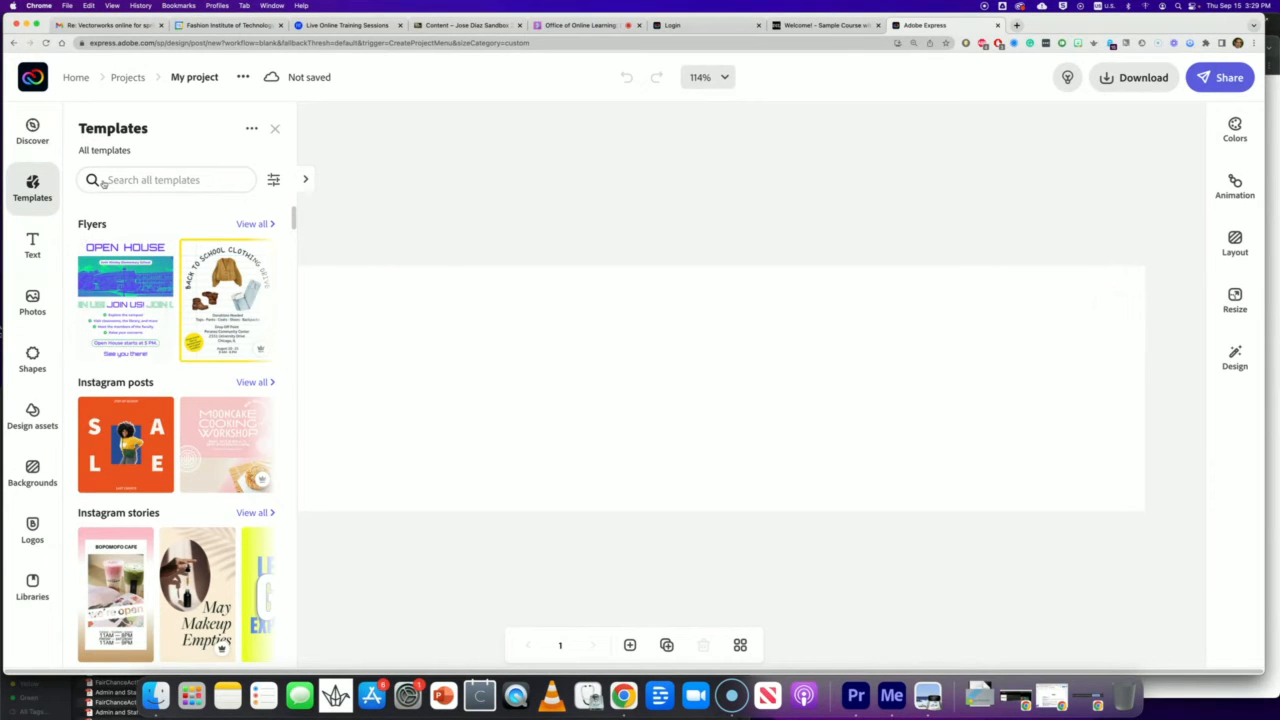
pyautogui.click(112, 180)
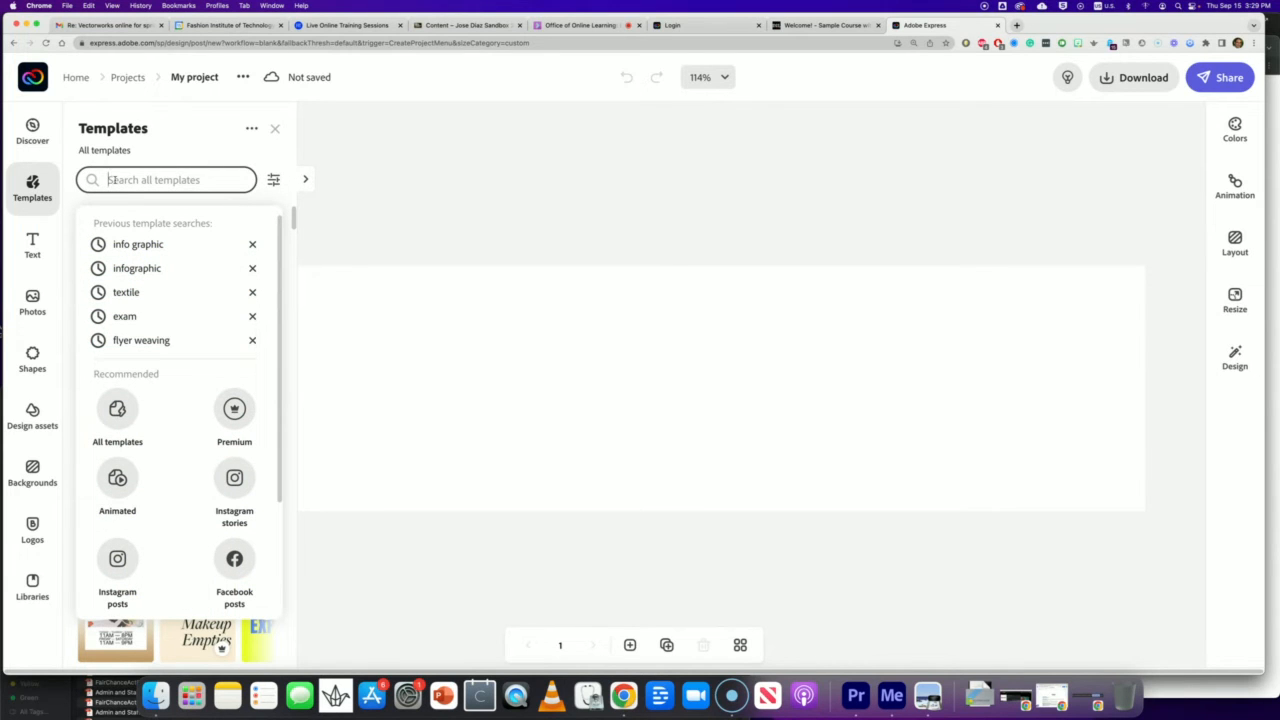
pyautogui.write('bann')
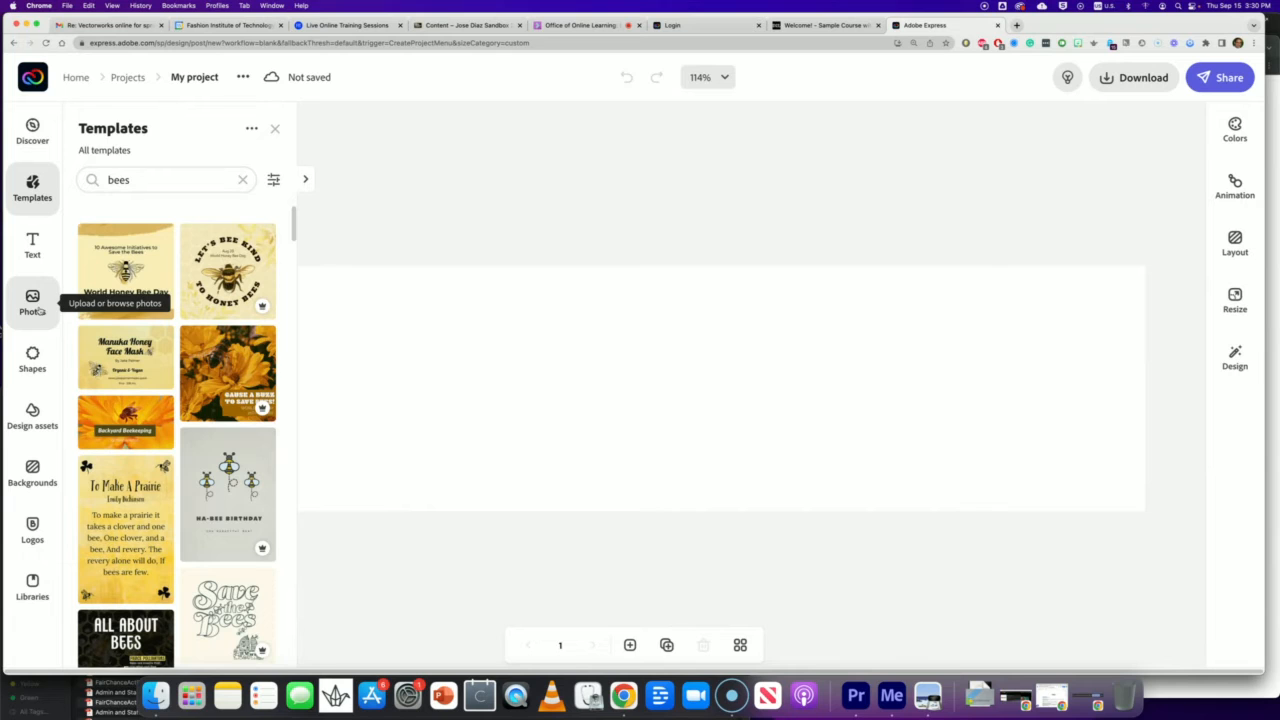
# Step: Browse the available shapes, design assets and backgrounds for the blank banner
pyautogui.click(40, 366)
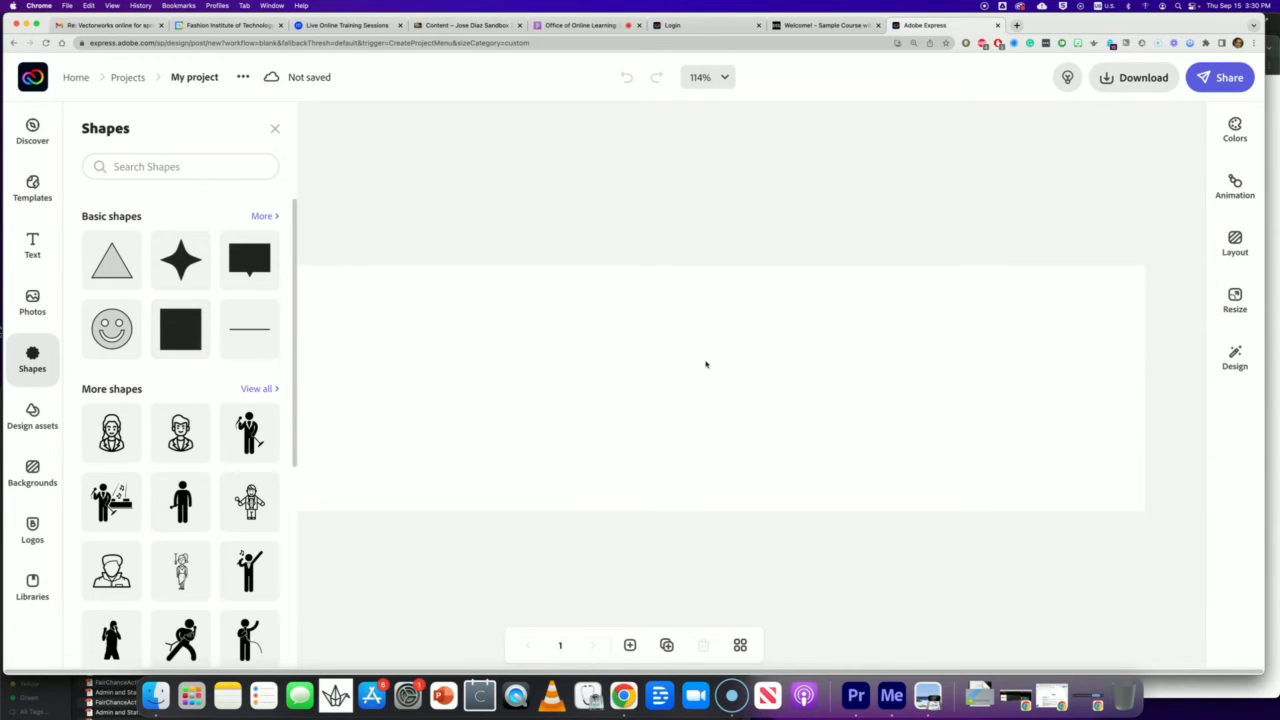
pyautogui.click(45, 416)
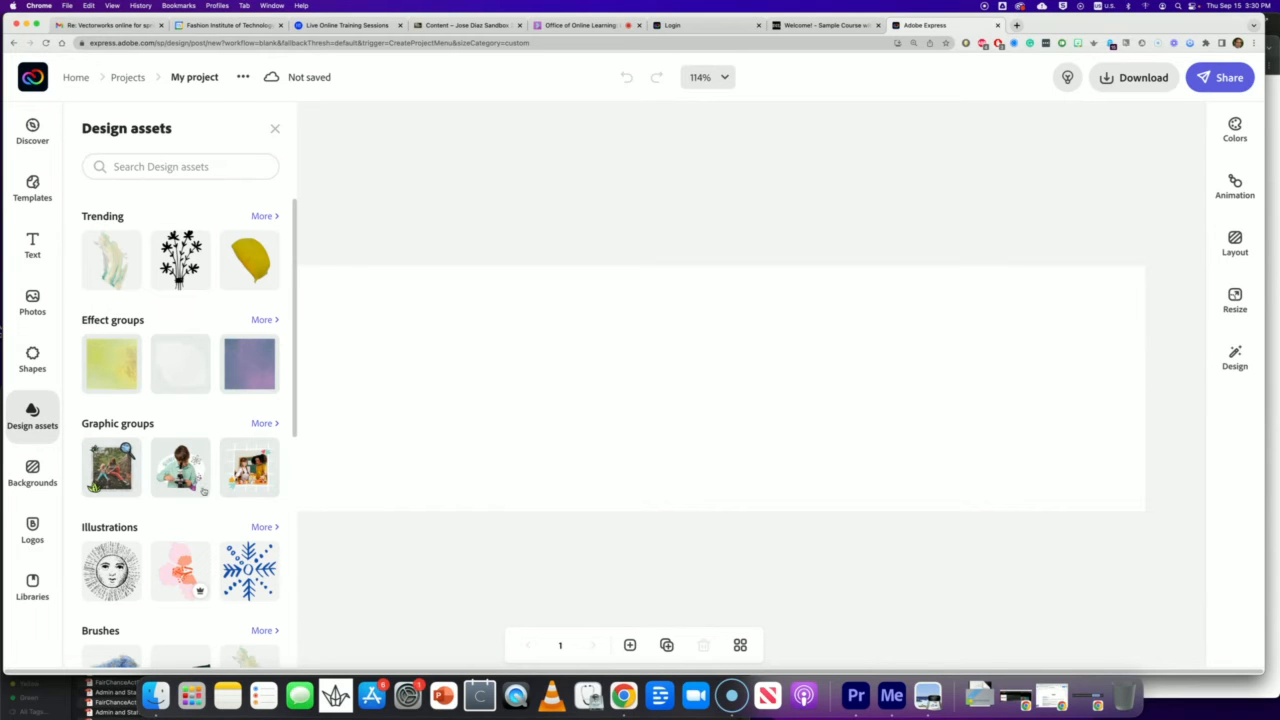
pyautogui.click(35, 484)
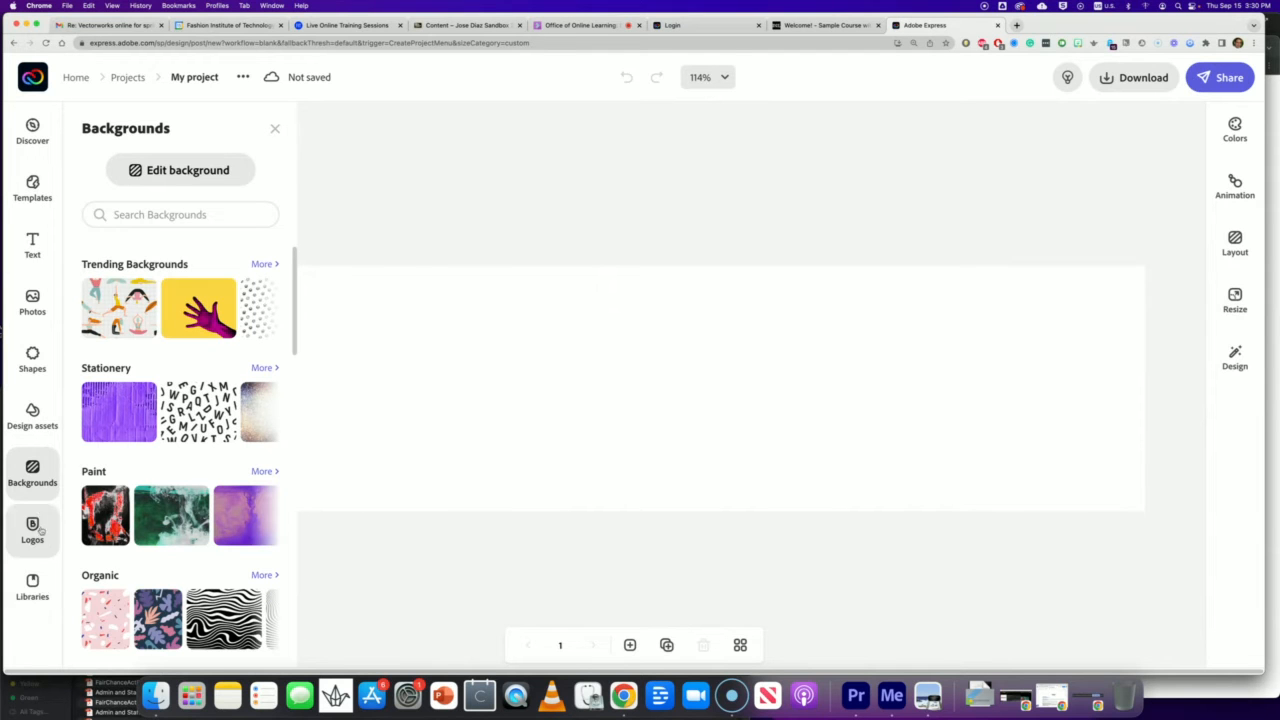
pyautogui.moveTo(200, 516)
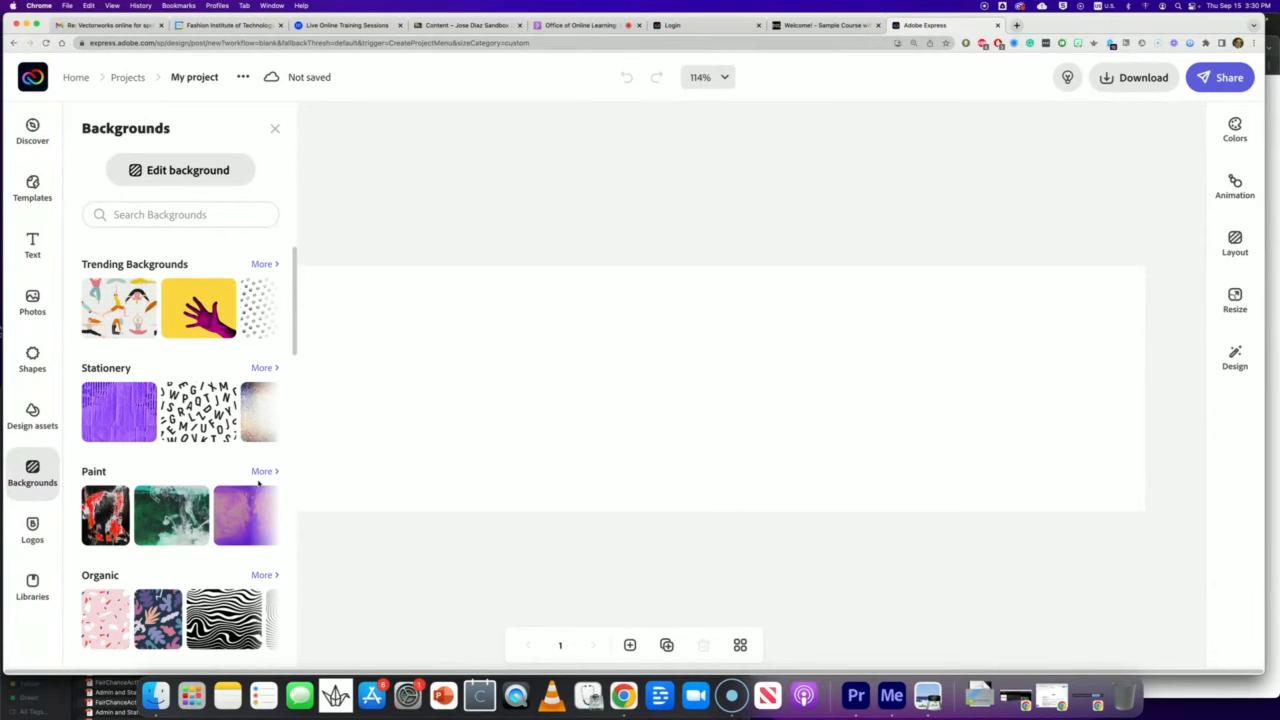
# Step: Apply the purple hand on yellow as the banner background, reposition it, and set its scale to 2 and rotation to -57
pyautogui.moveTo(192, 320)
pyautogui.click(200, 312)
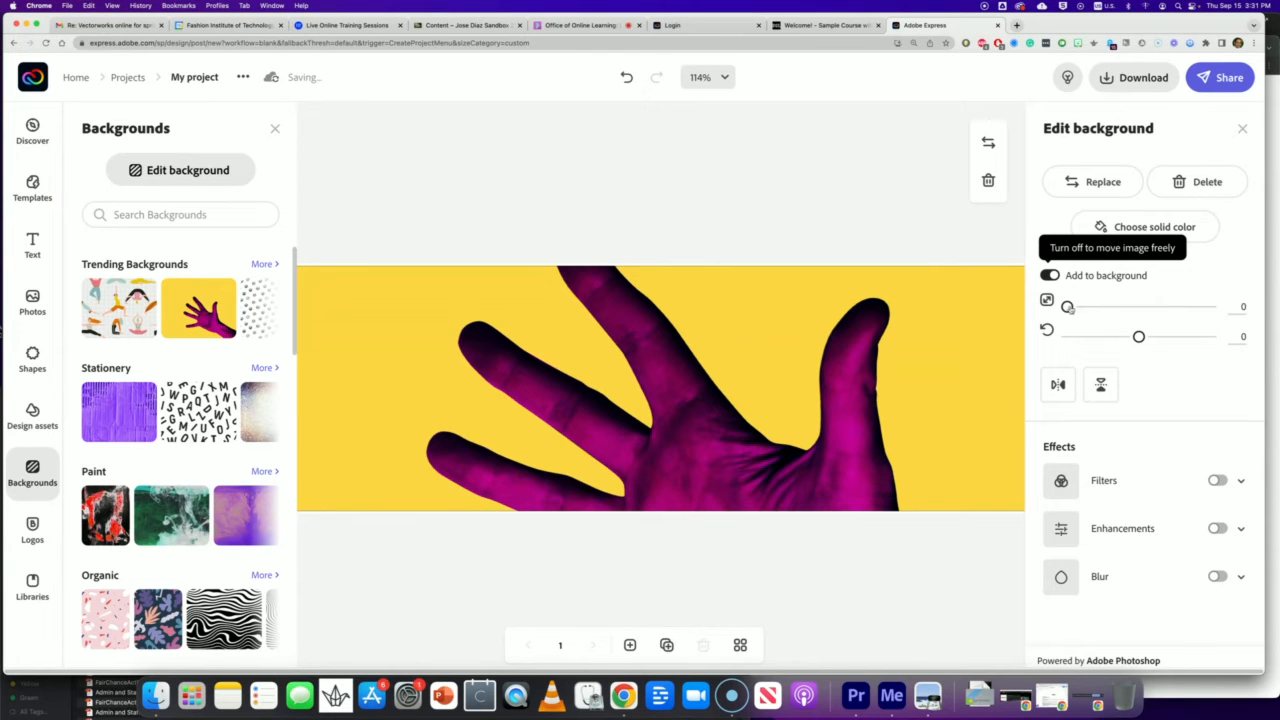
pyautogui.moveTo(1067, 306); pyautogui.dragTo(1010, 321)
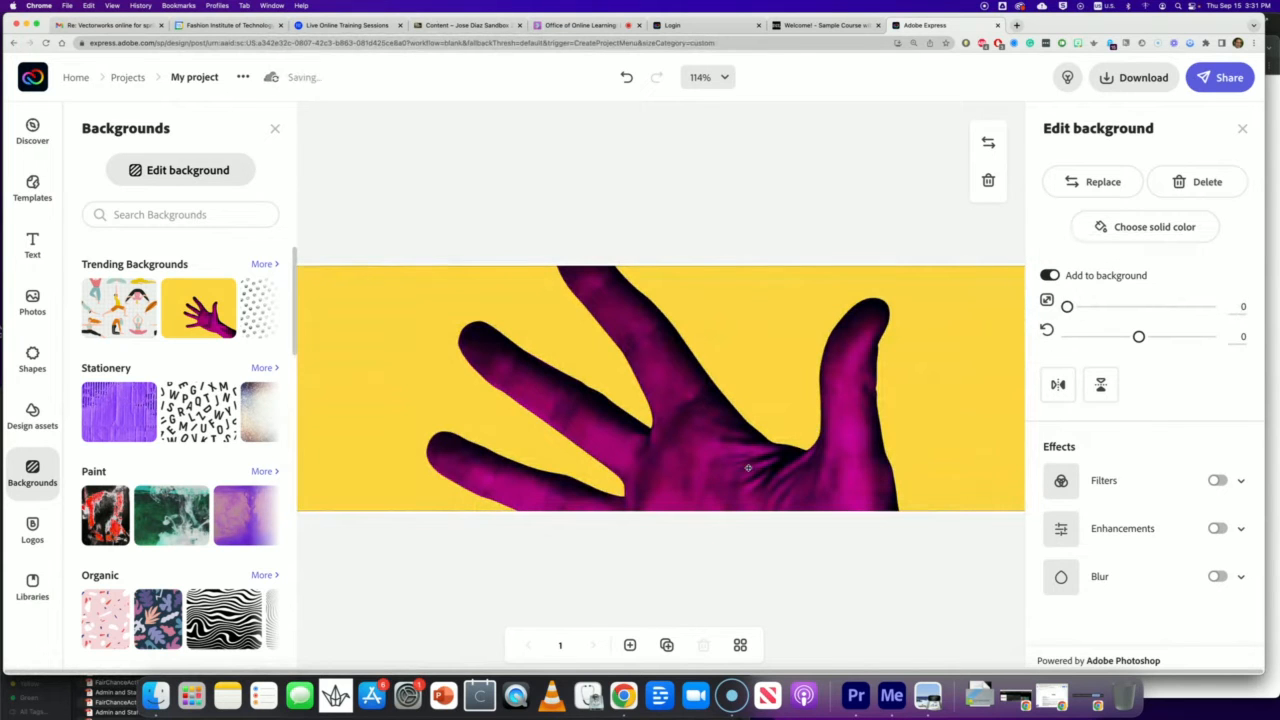
pyautogui.moveTo(716, 445); pyautogui.dragTo(784, 534)
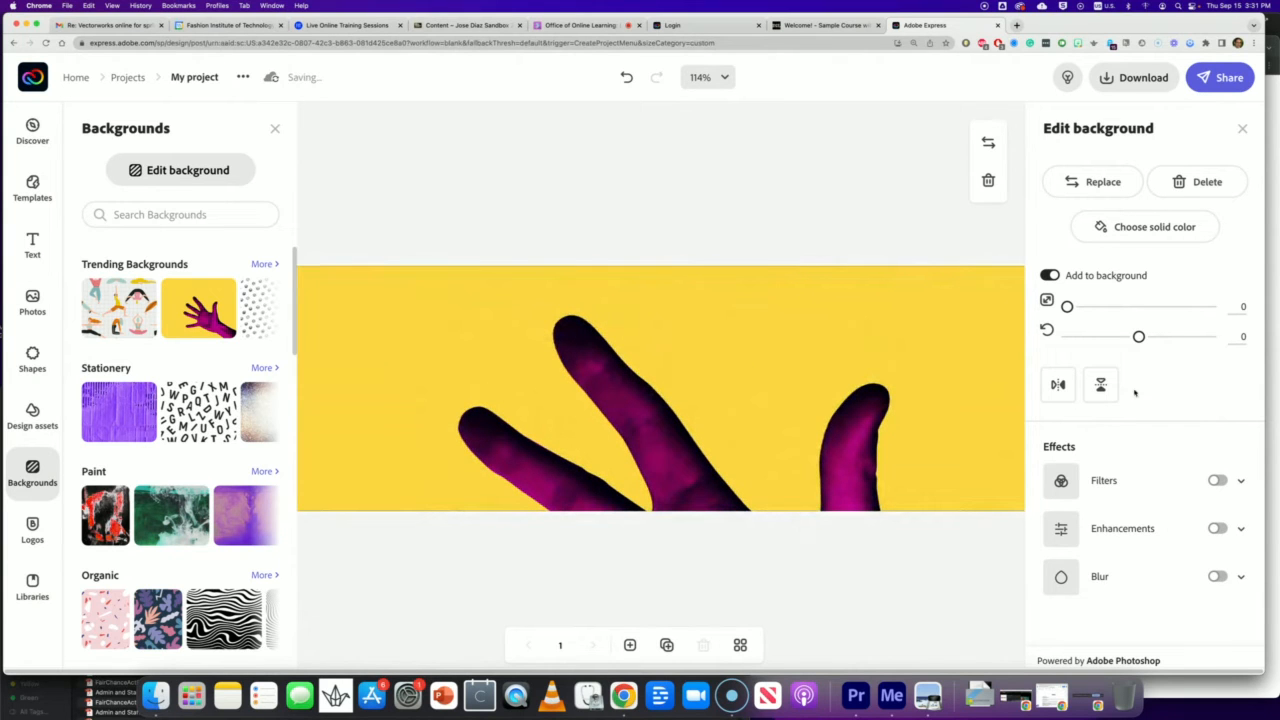
pyautogui.moveTo(1138, 336)
pyautogui.mouseDown()
pyautogui.moveTo(1102, 336)
pyautogui.moveTo(1160, 337)
pyautogui.moveTo(1117, 344)
pyautogui.mouseUp()
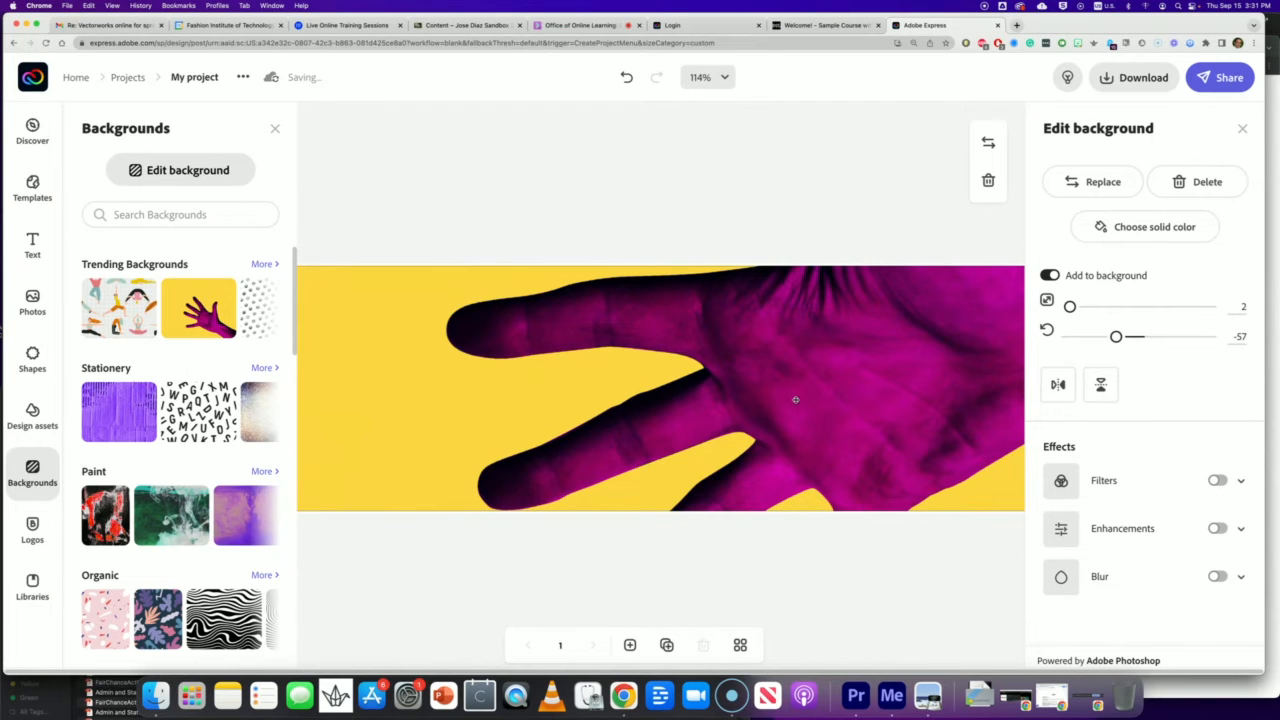
# Step: Browse the text designs, try COMING SOON on the banner, and delete it
pyautogui.click(32, 243)
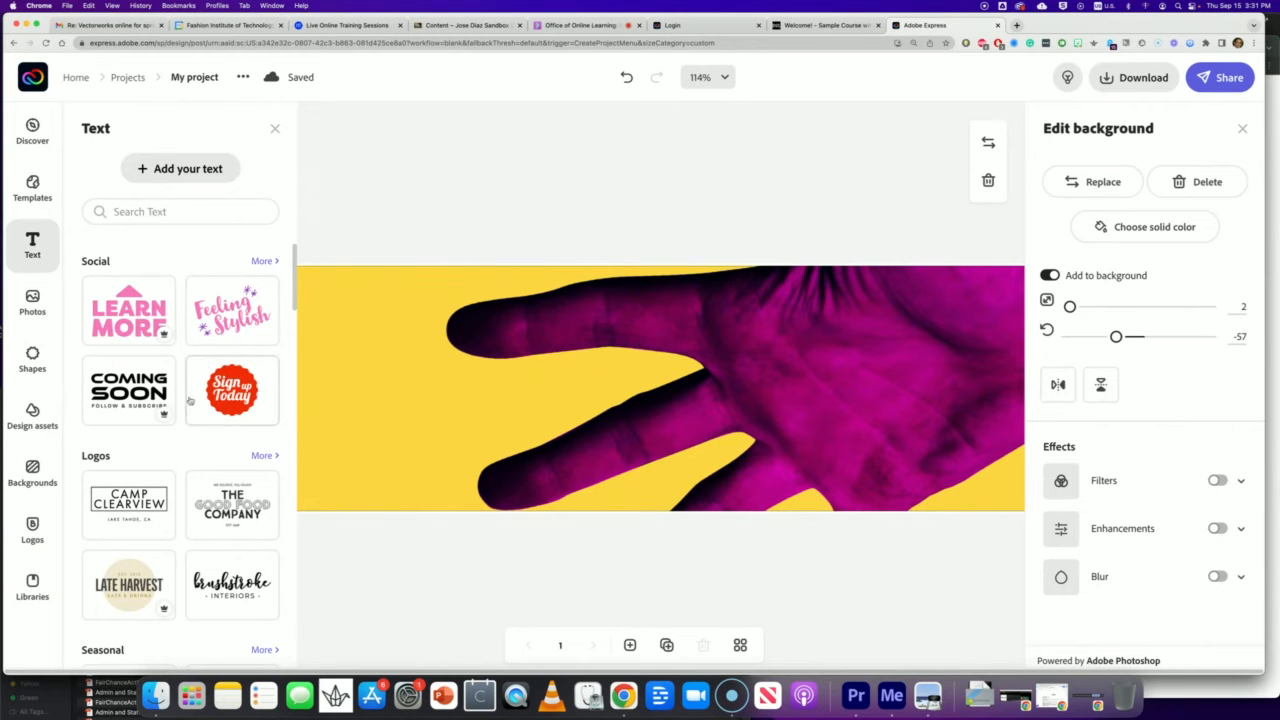
pyautogui.scroll(-5, 292, 349)
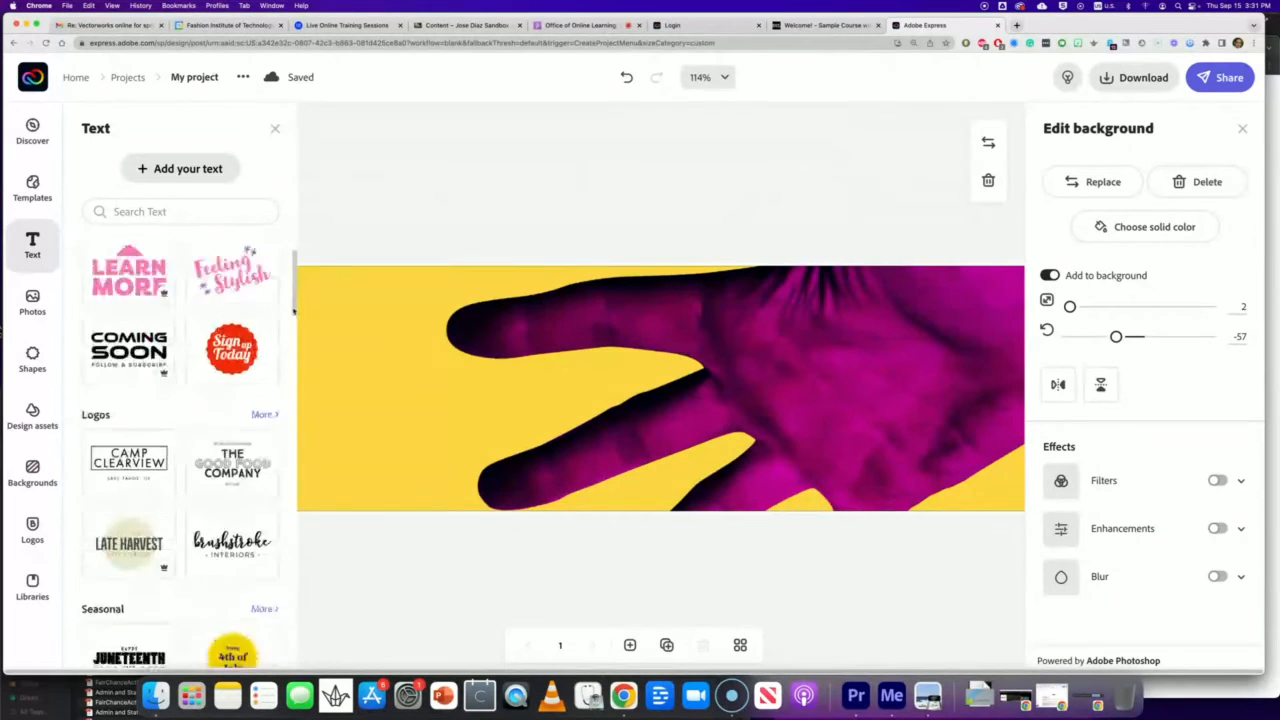
pyautogui.moveTo(292, 349); pyautogui.dragTo(298, 299)
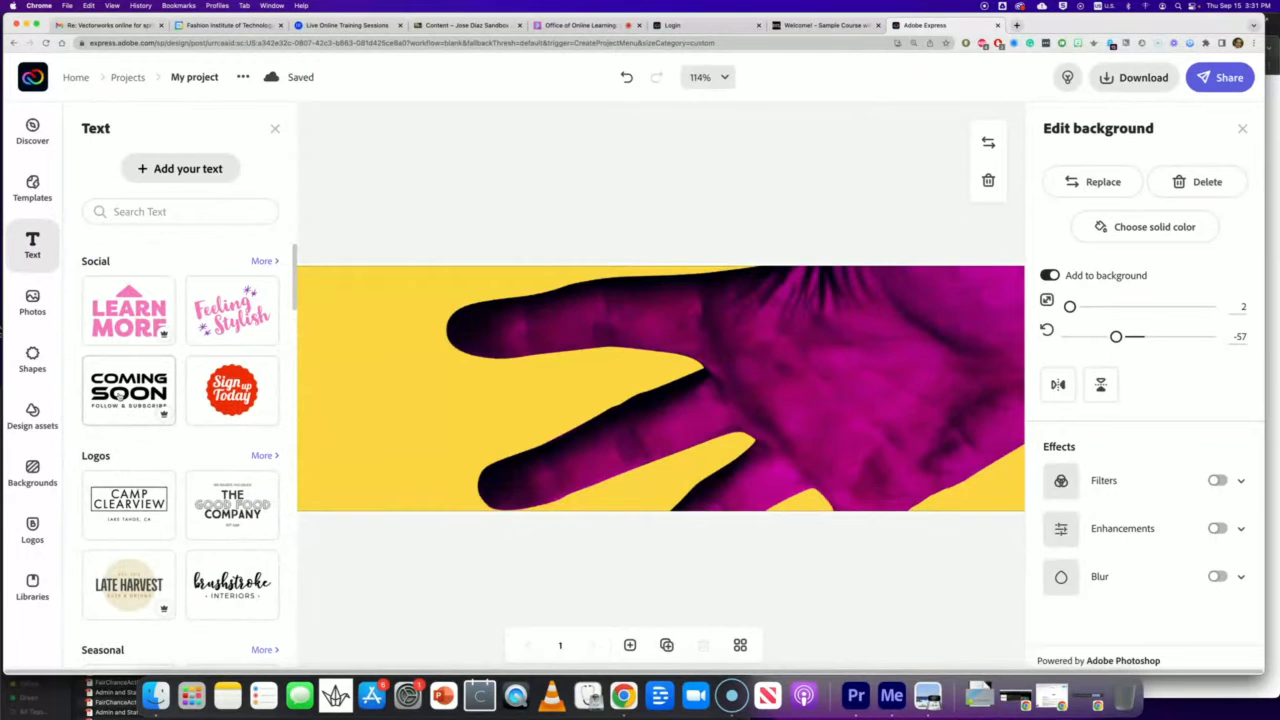
pyautogui.moveTo(118, 395); pyautogui.dragTo(472, 374)
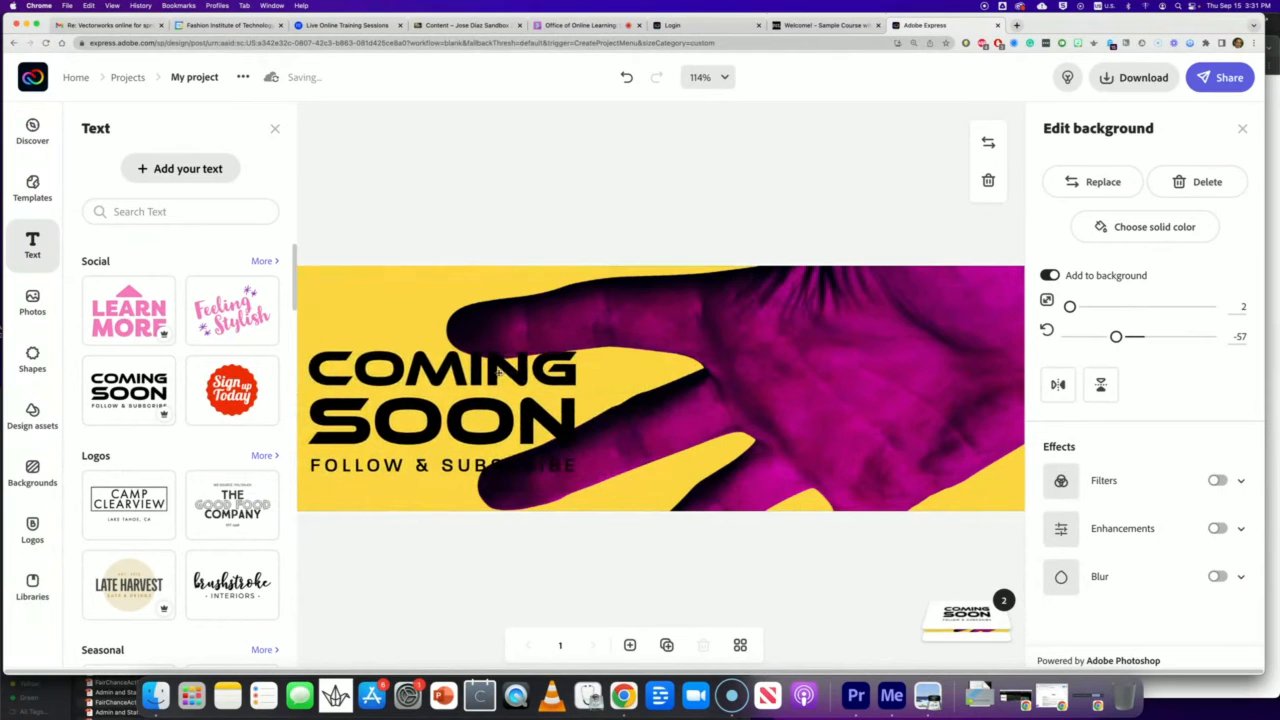
pyautogui.click(443, 405)
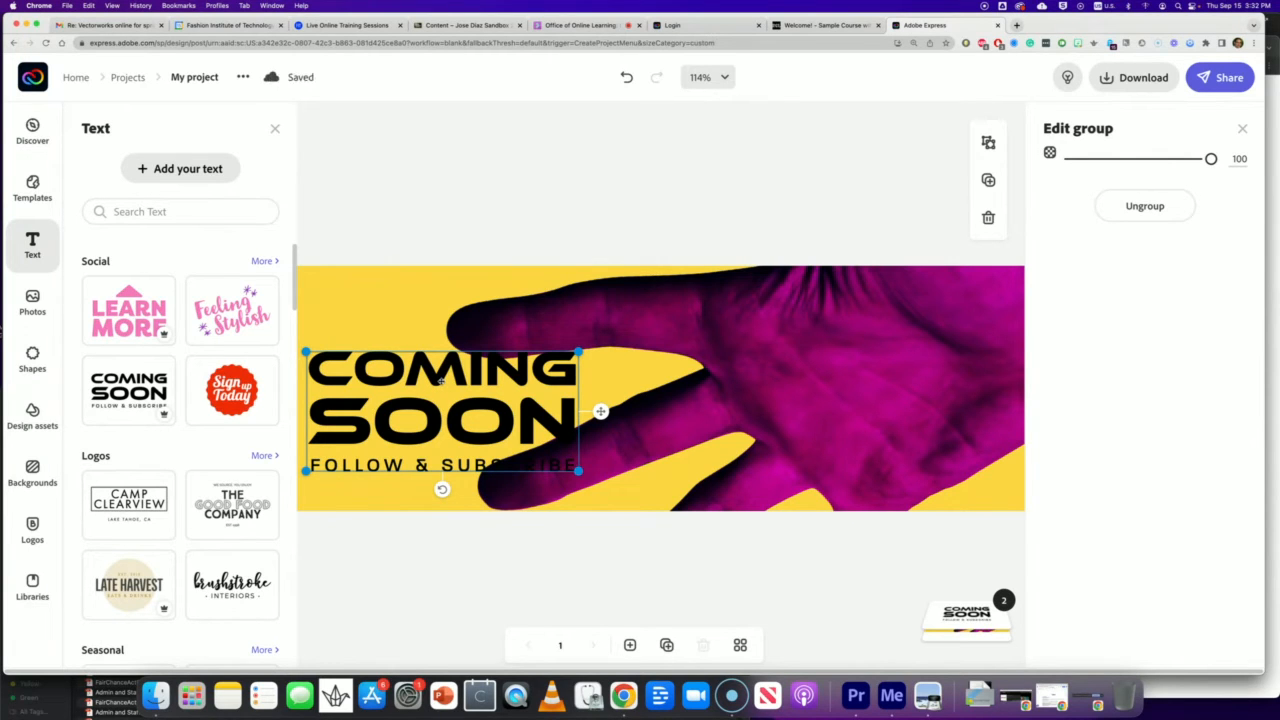
pyautogui.press('Delete')
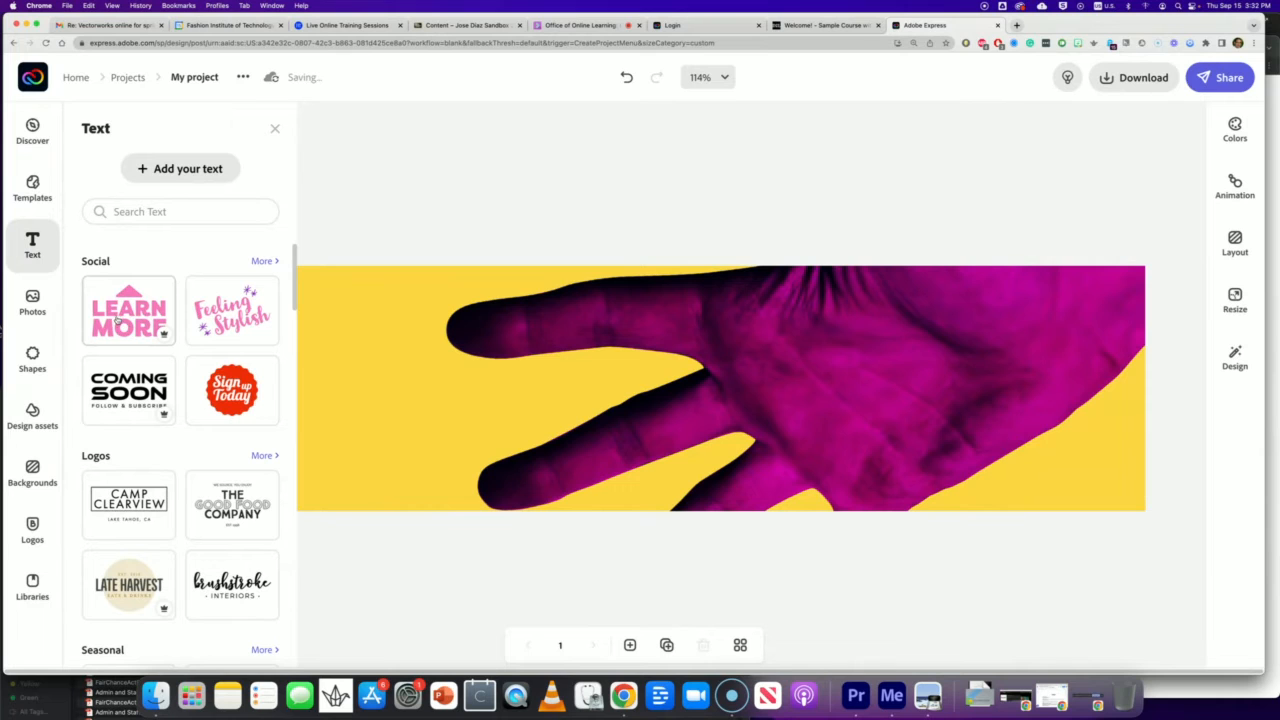
# Step: Place the LEARN MORE text design on the banner's left side and ungroup its arrow from the words
pyautogui.moveTo(117, 320); pyautogui.dragTo(341, 428)
pyautogui.press('Delete')
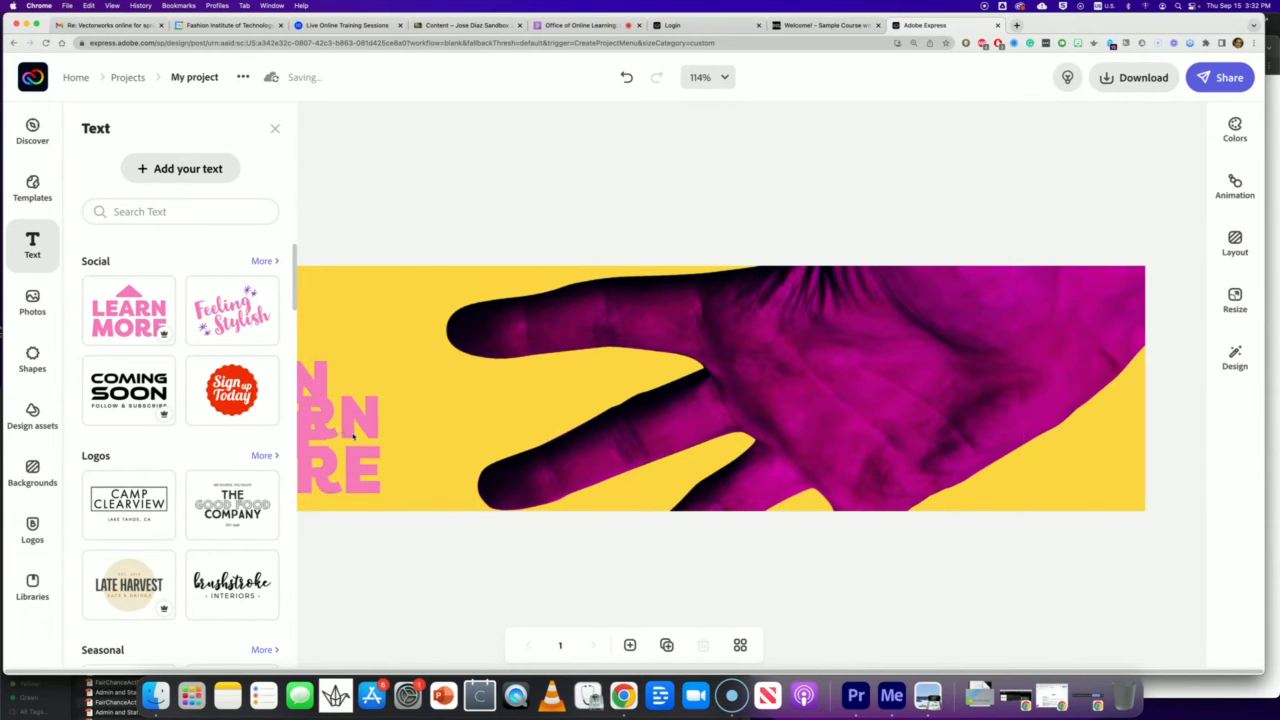
pyautogui.moveTo(383, 397); pyautogui.dragTo(485, 397)
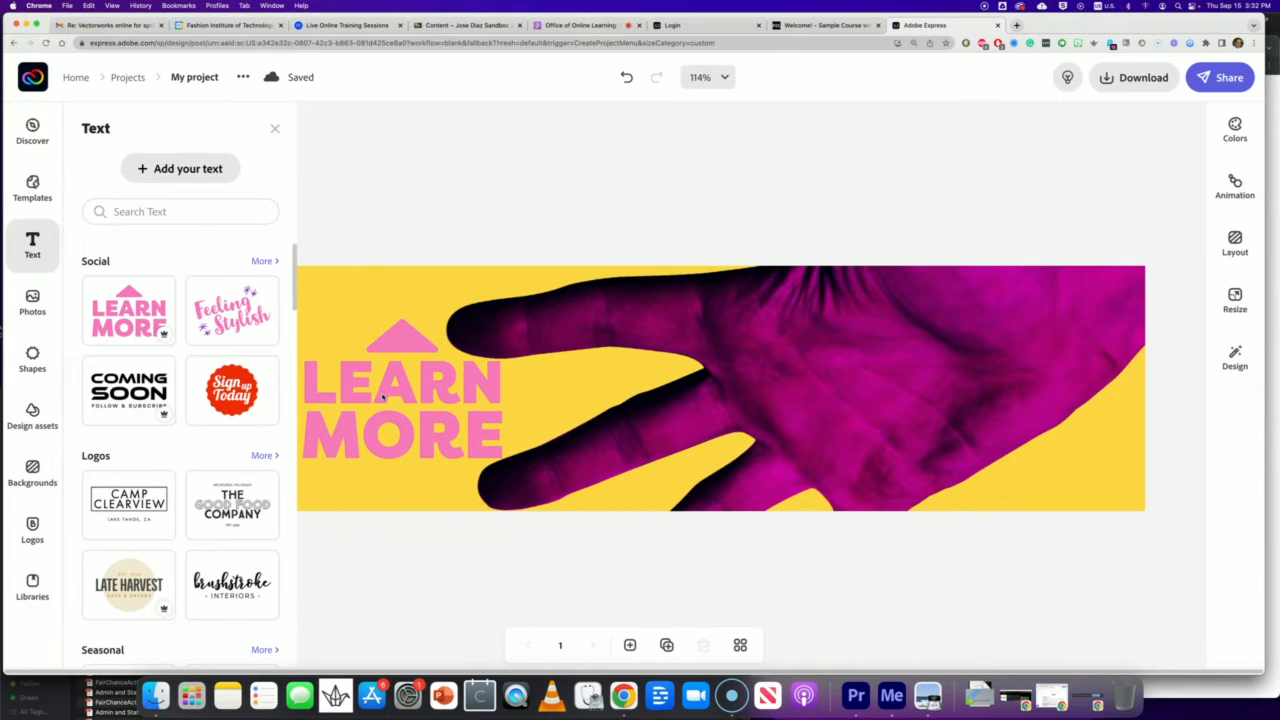
pyautogui.click(381, 395)
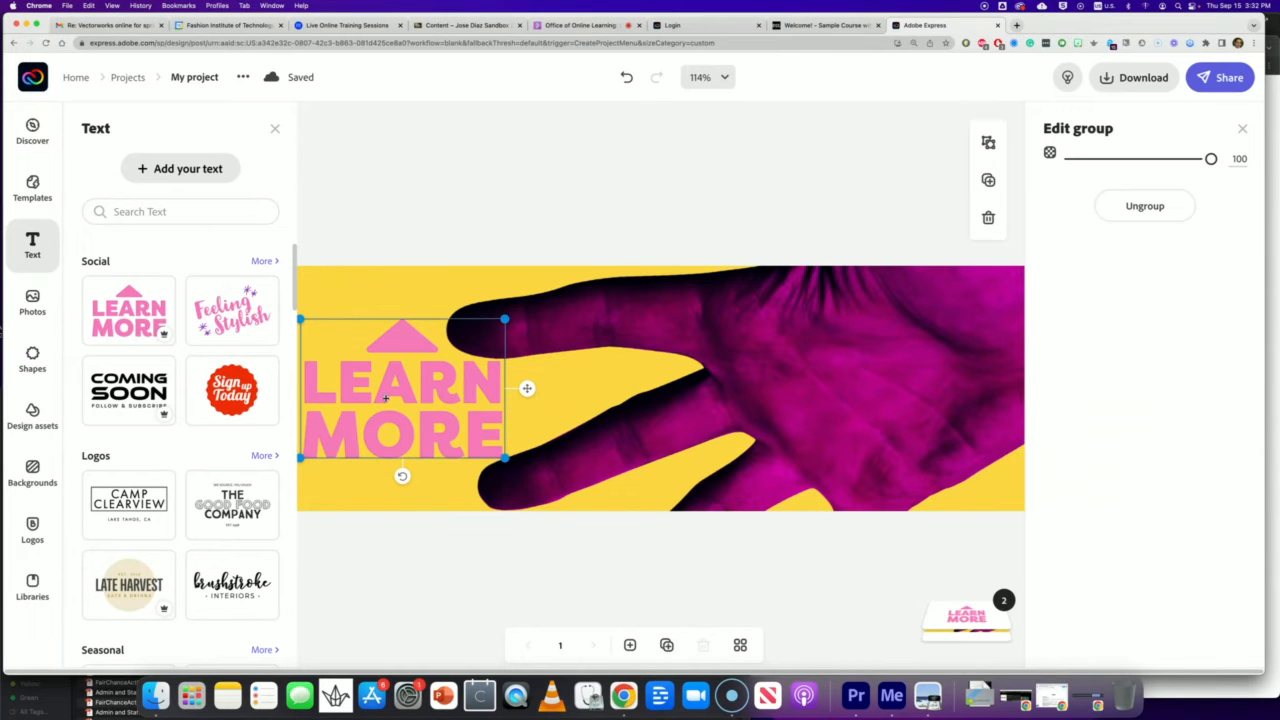
pyautogui.click(390, 410)
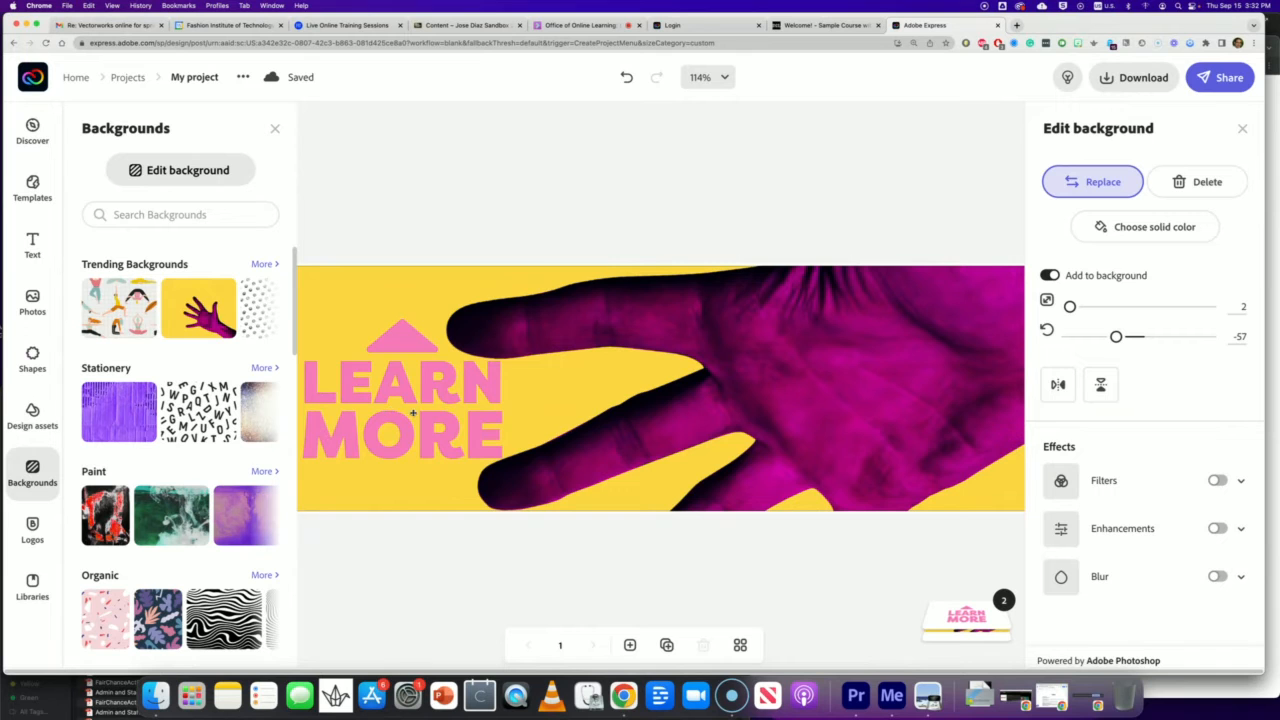
pyautogui.click(393, 398)
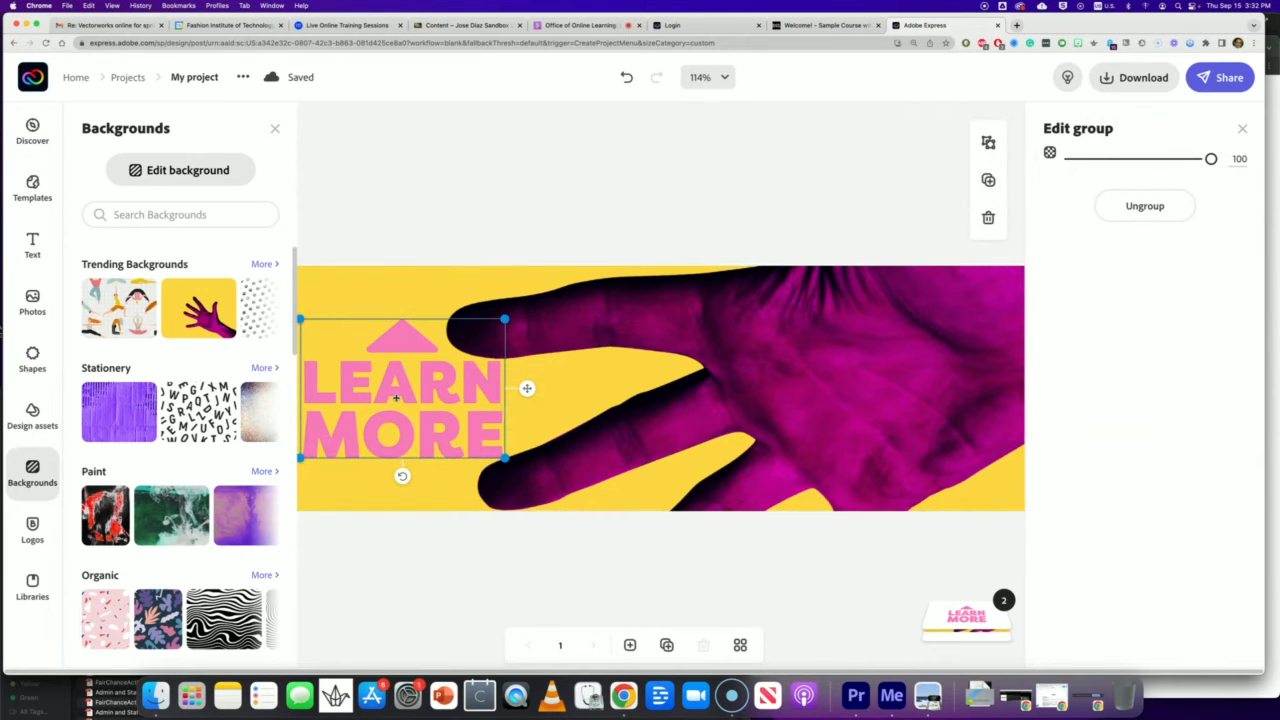
pyautogui.click(1158, 207)
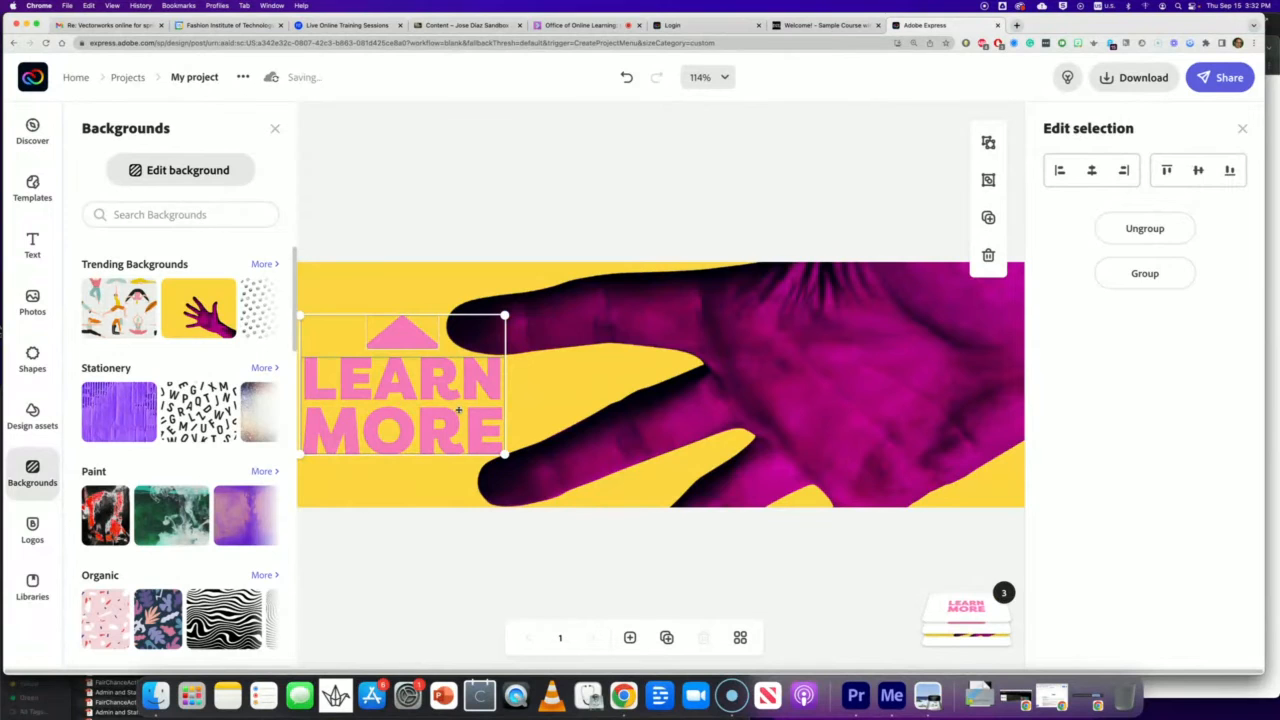
# Step: Replace the word LEARN in the banner's text design with "Welcome"
pyautogui.click(458, 410)
pyautogui.click(410, 391)
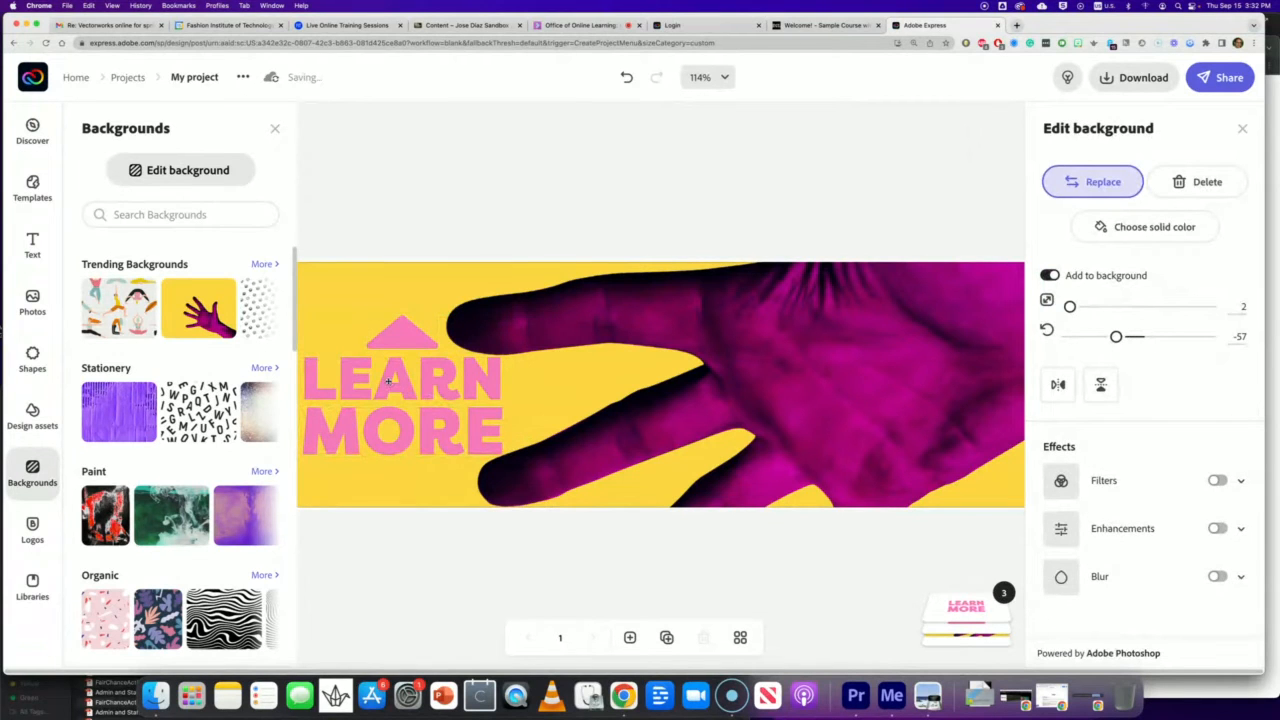
pyautogui.click(387, 380)
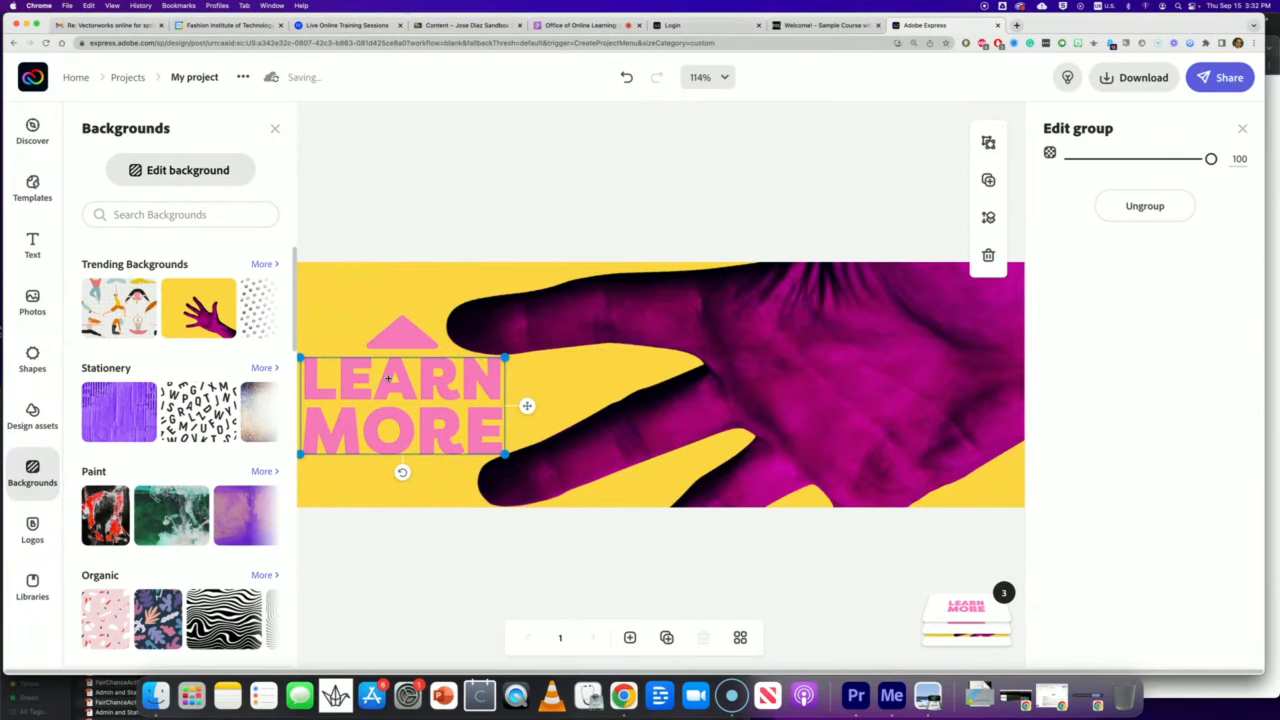
pyautogui.click(389, 391)
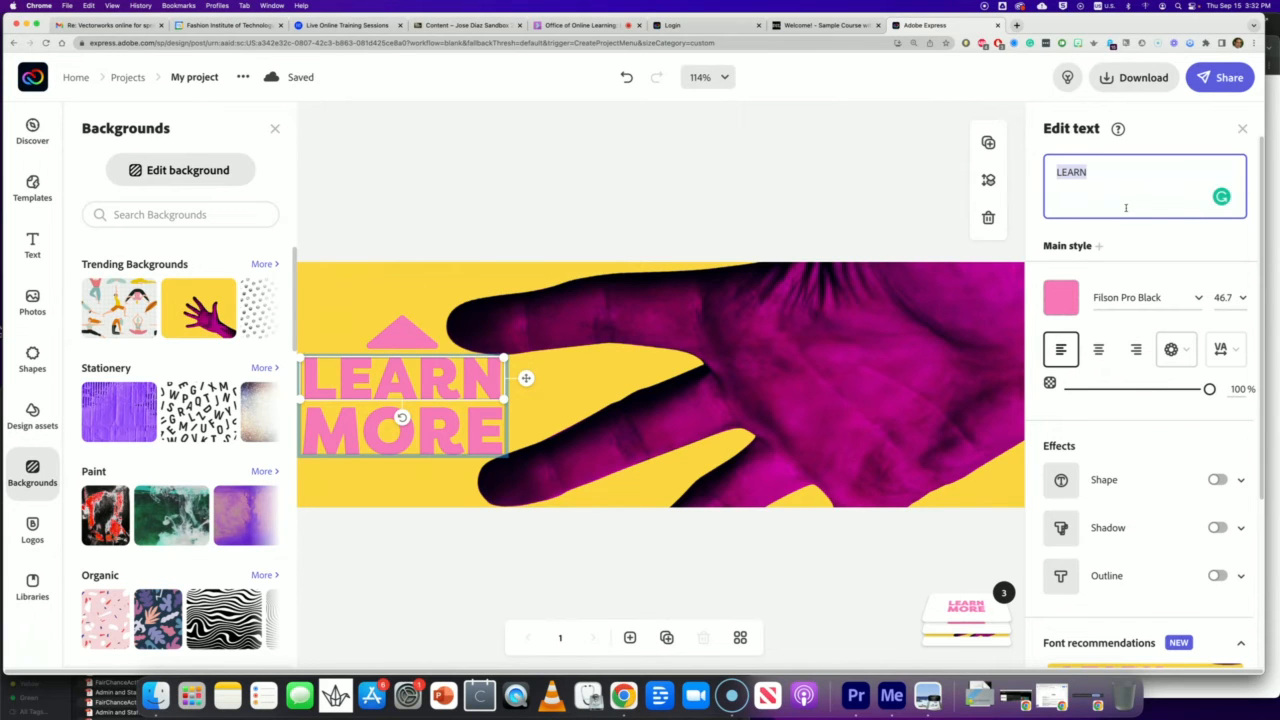
pyautogui.write('Welcome')
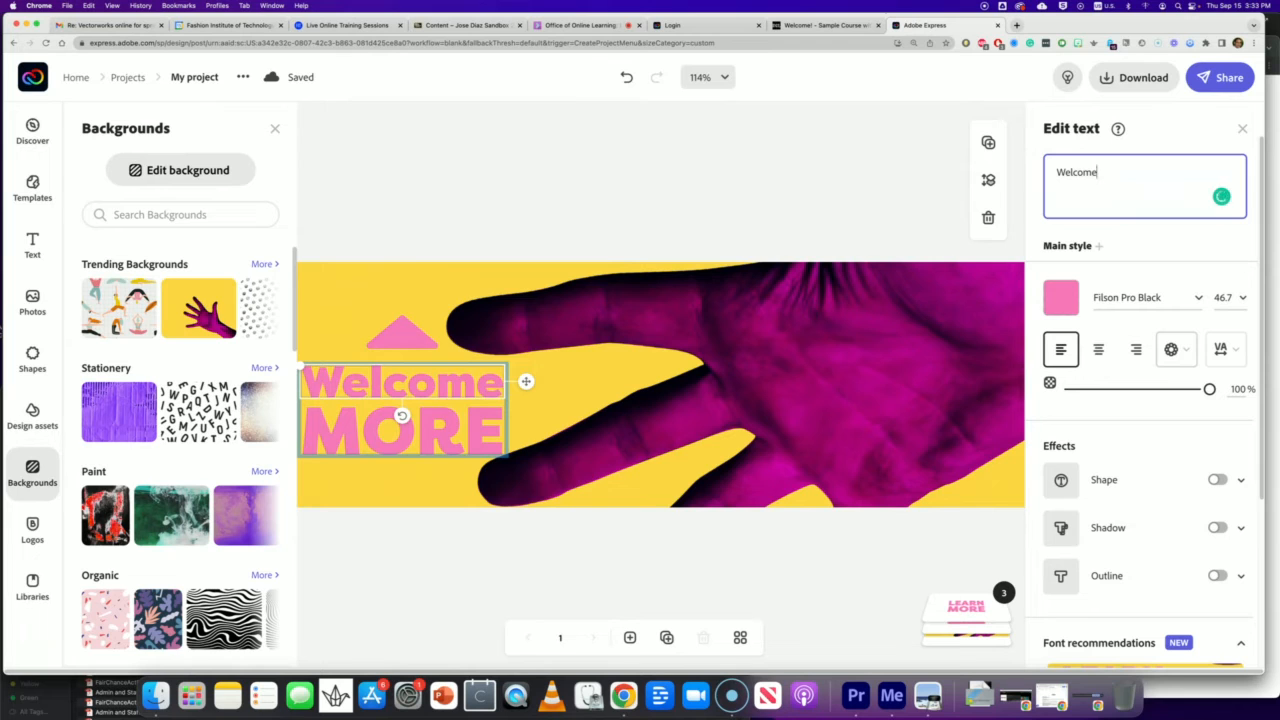
# Step: Replace the word MORE in the banner's text design with "EN111"
pyautogui.click(382, 434)
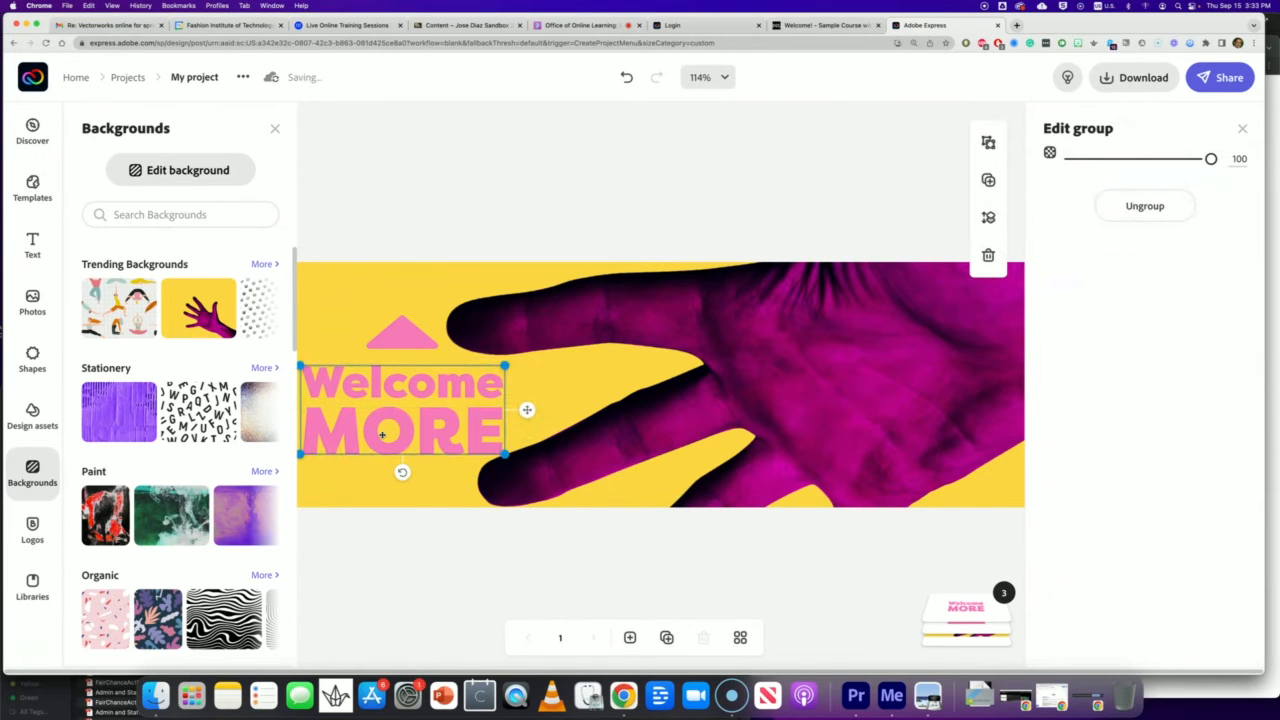
pyautogui.click(382, 434)
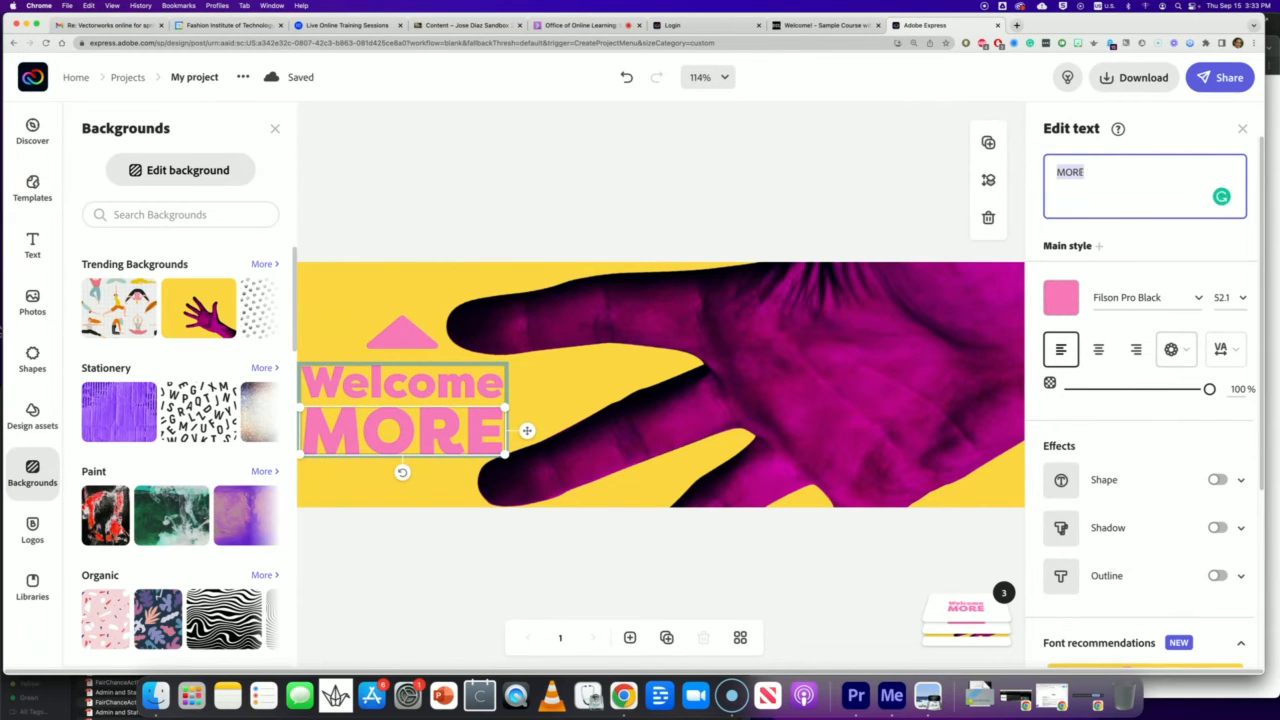
pyautogui.write('EN')
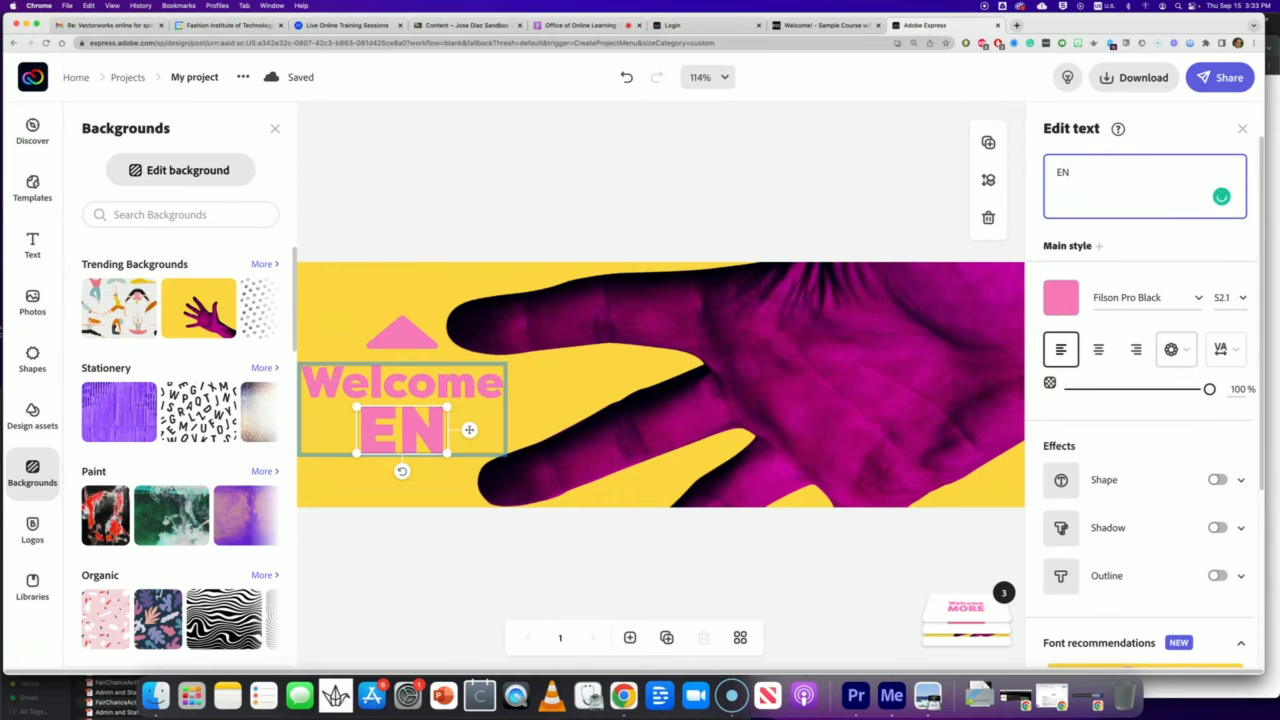
pyautogui.write('111')
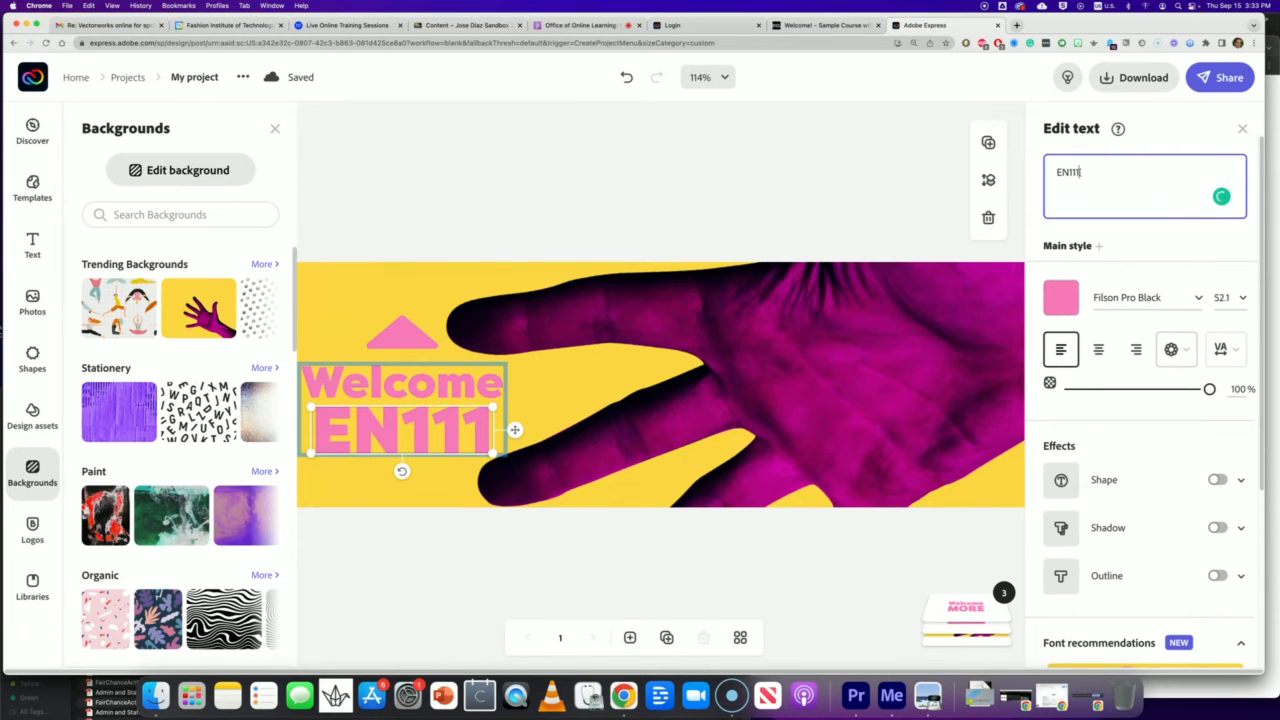
pyautogui.click(460, 540)
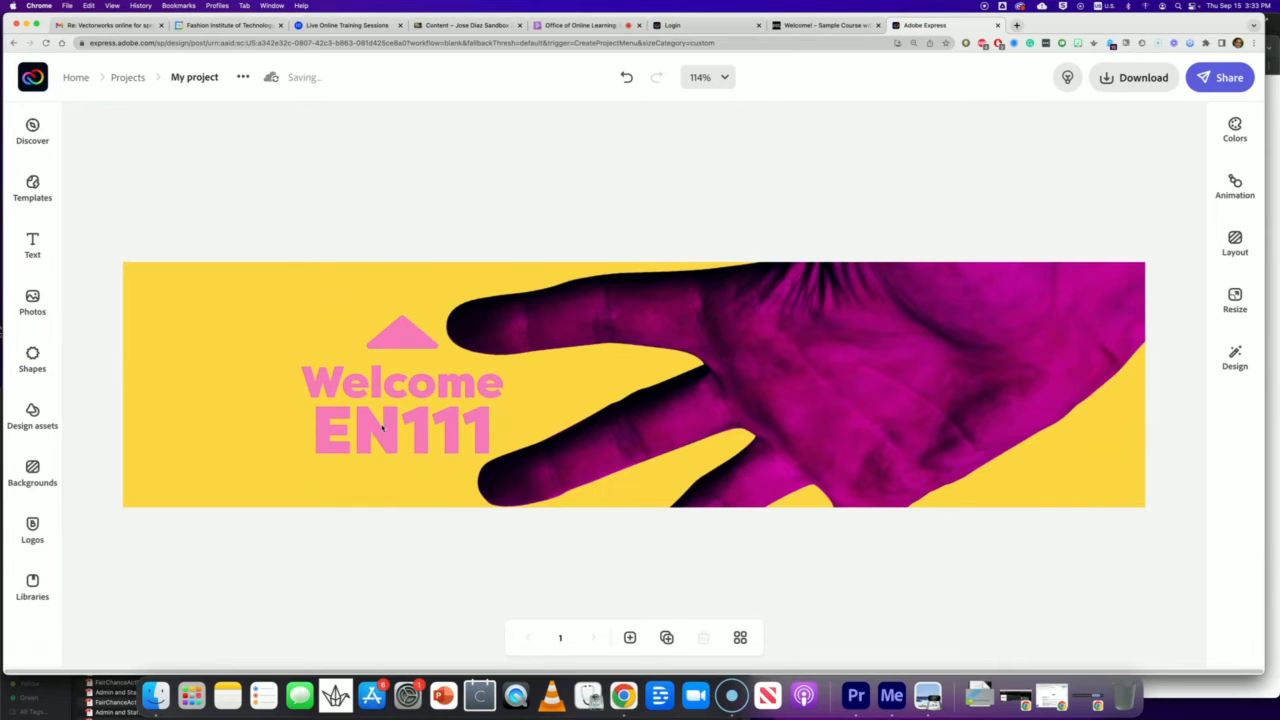
# Step: Extend the upper line of the banner's text design to read "Welcome to"
pyautogui.click(430, 386)
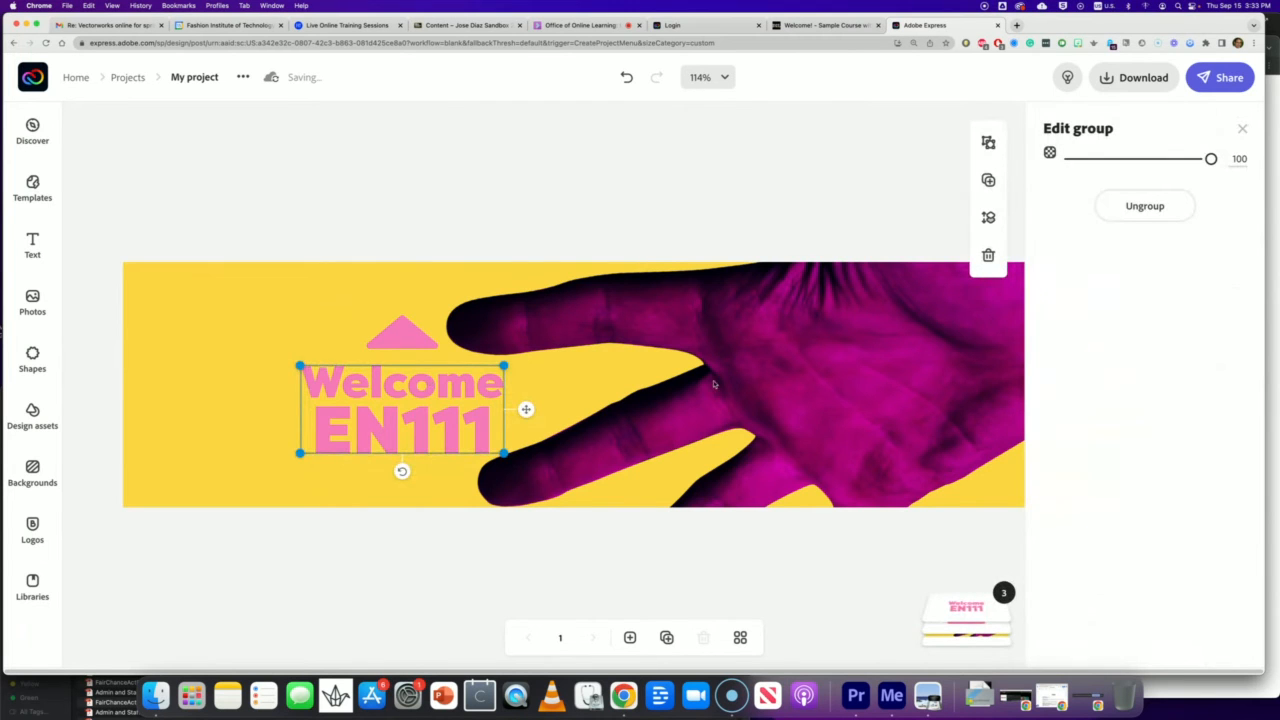
pyautogui.click(409, 387)
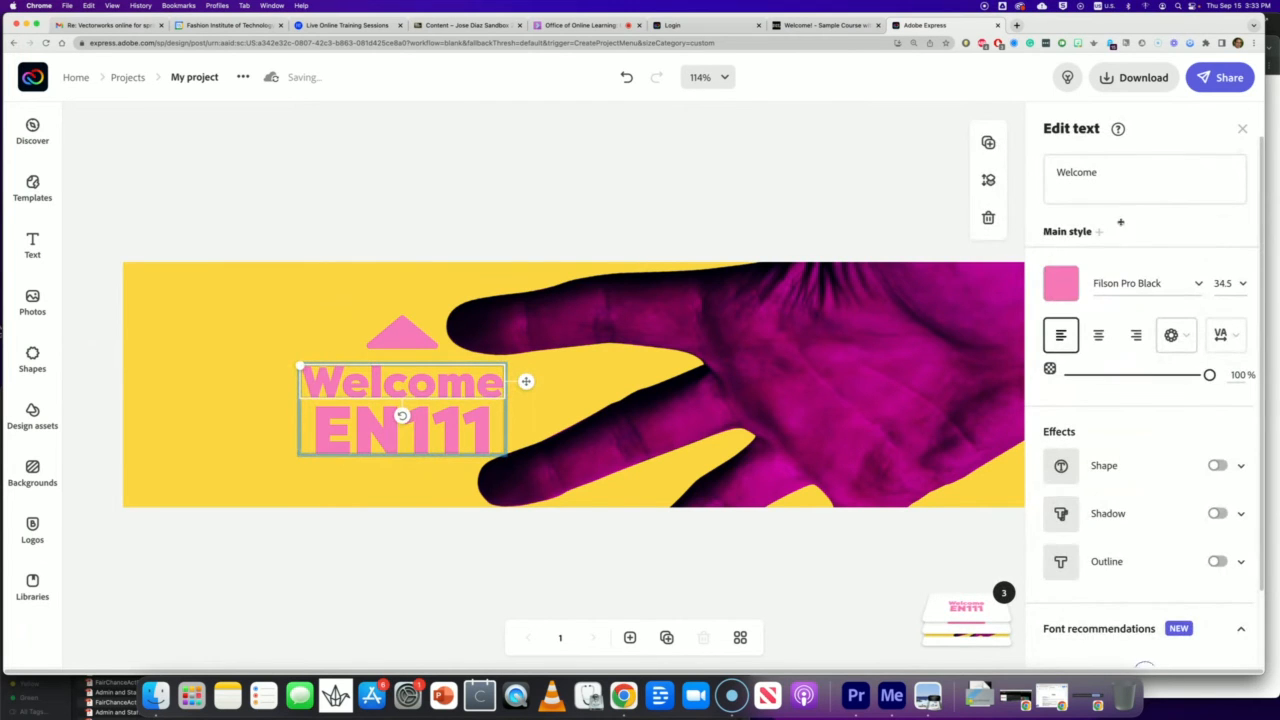
pyautogui.click(1107, 172)
pyautogui.write('to')
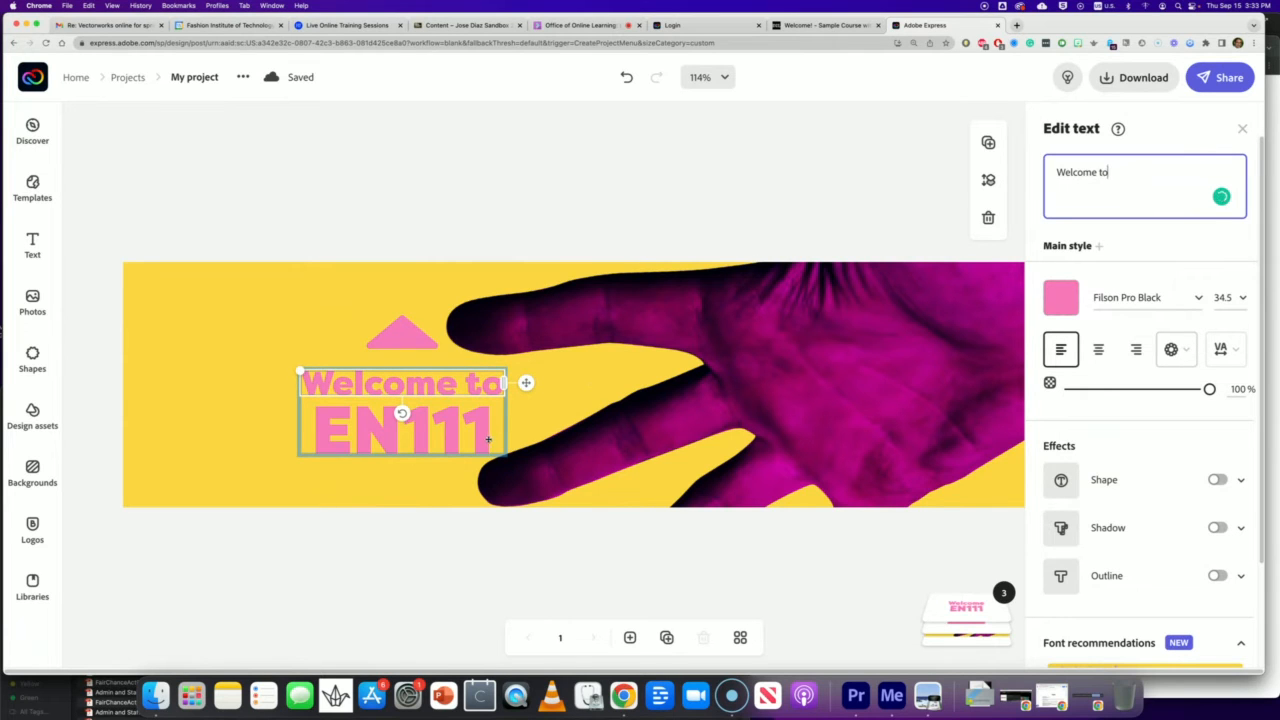
pyautogui.click(451, 564)
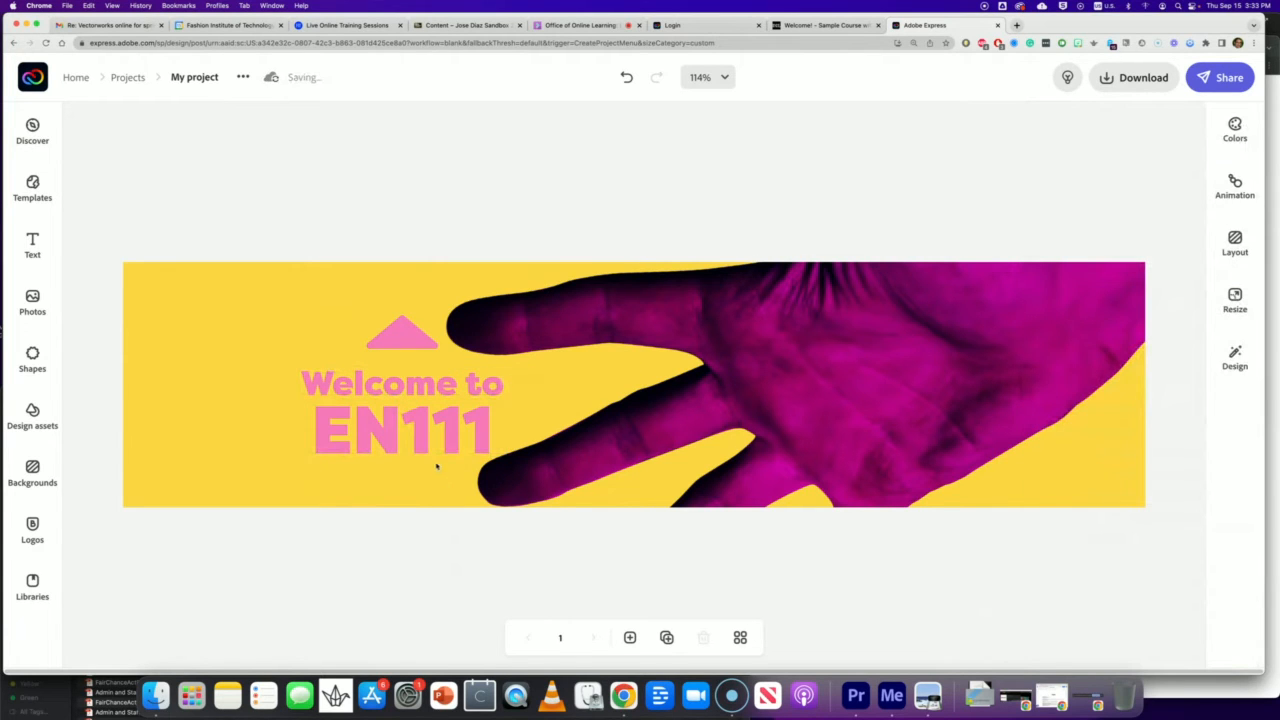
# Step: Enlarge the grouped welcome text slightly, extending it toward the banner's left edge
pyautogui.click(421, 440)
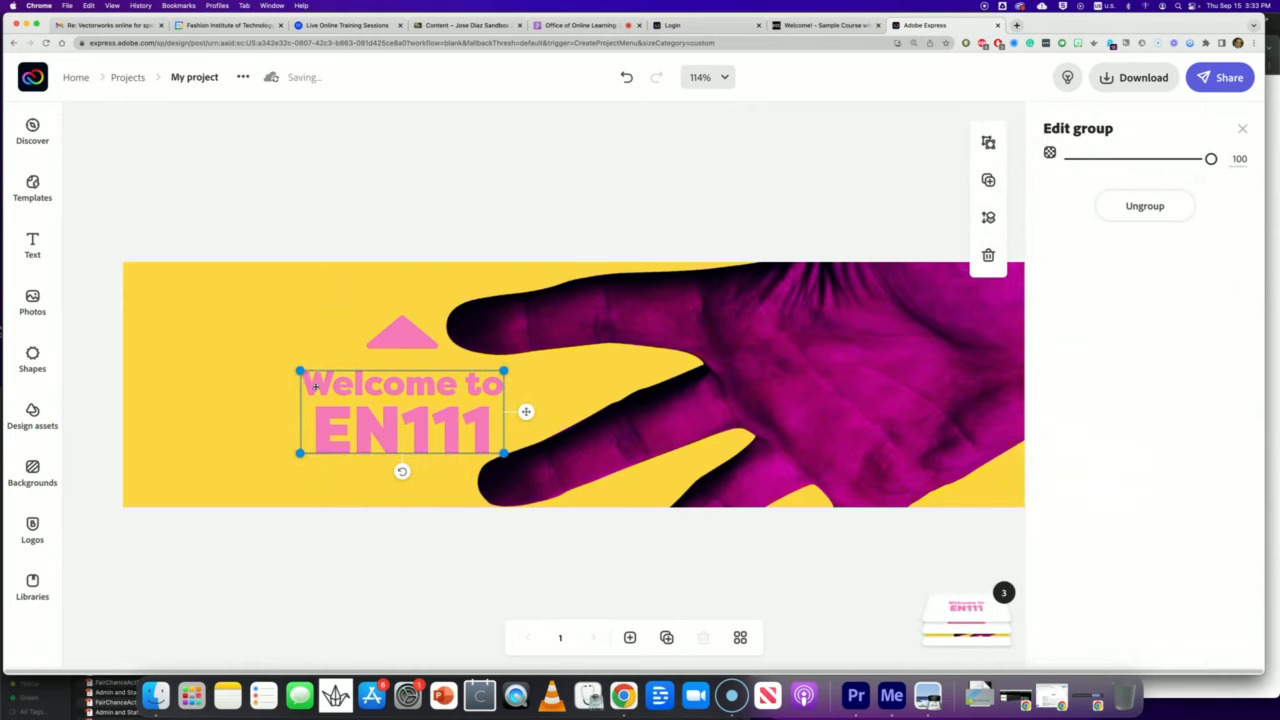
pyautogui.moveTo(300, 371)
pyautogui.mouseDown()
pyautogui.moveTo(219, 338)
pyautogui.moveTo(298, 370)
pyautogui.moveTo(288, 367)
pyautogui.mouseUp()
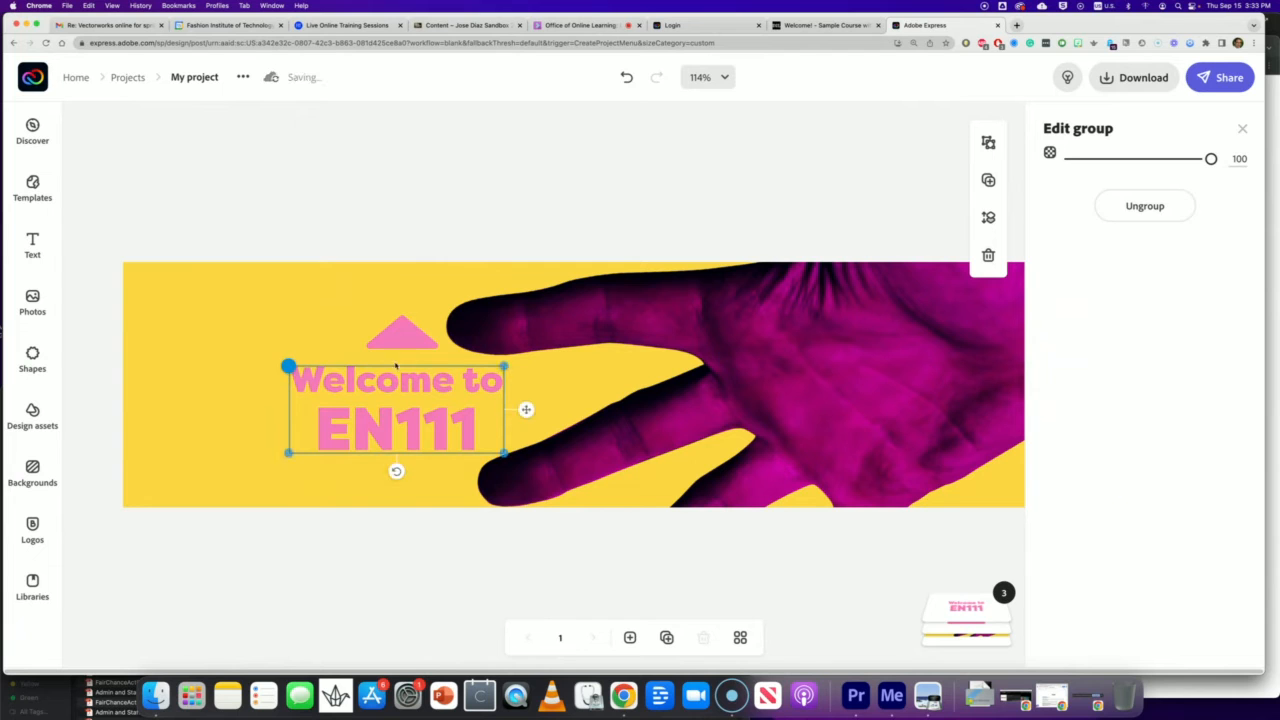
pyautogui.click(372, 557)
# Step: Select the pink arrow together with the welcome text group and move both left, clear of the hand's fingers
pyautogui.click(393, 352)
pyautogui.click(401, 334)
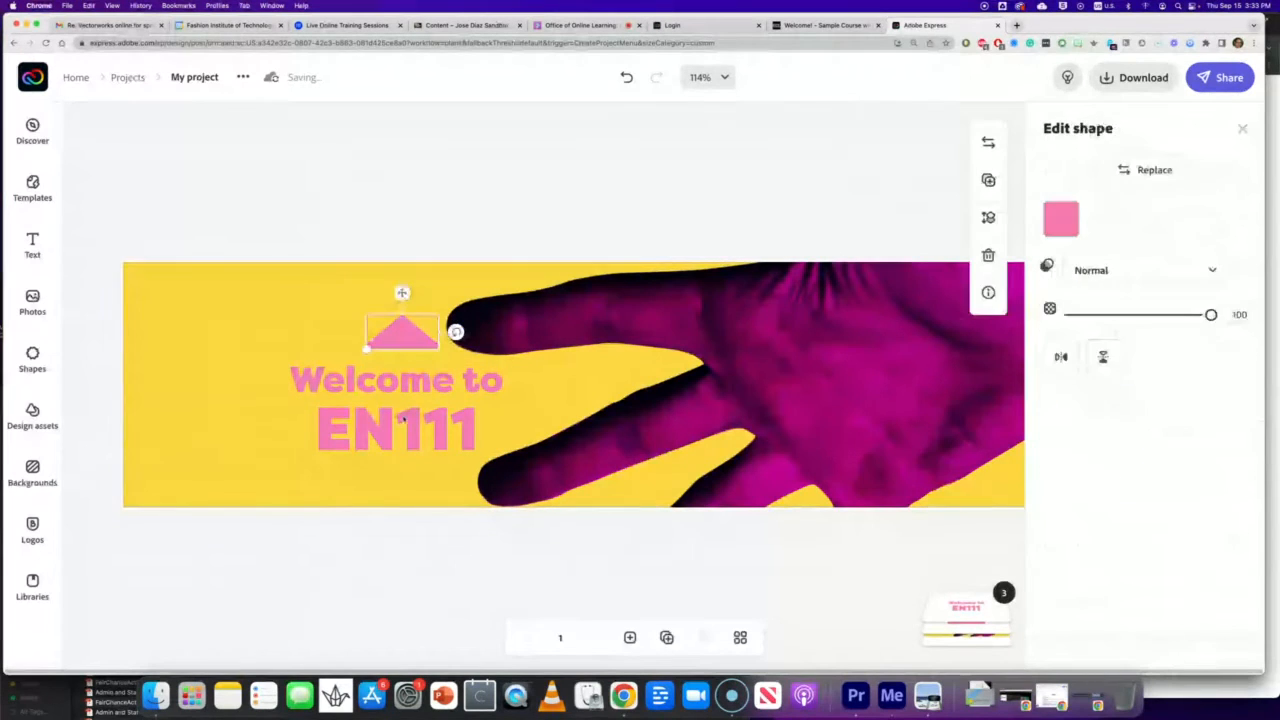
pyautogui.click(401, 422)
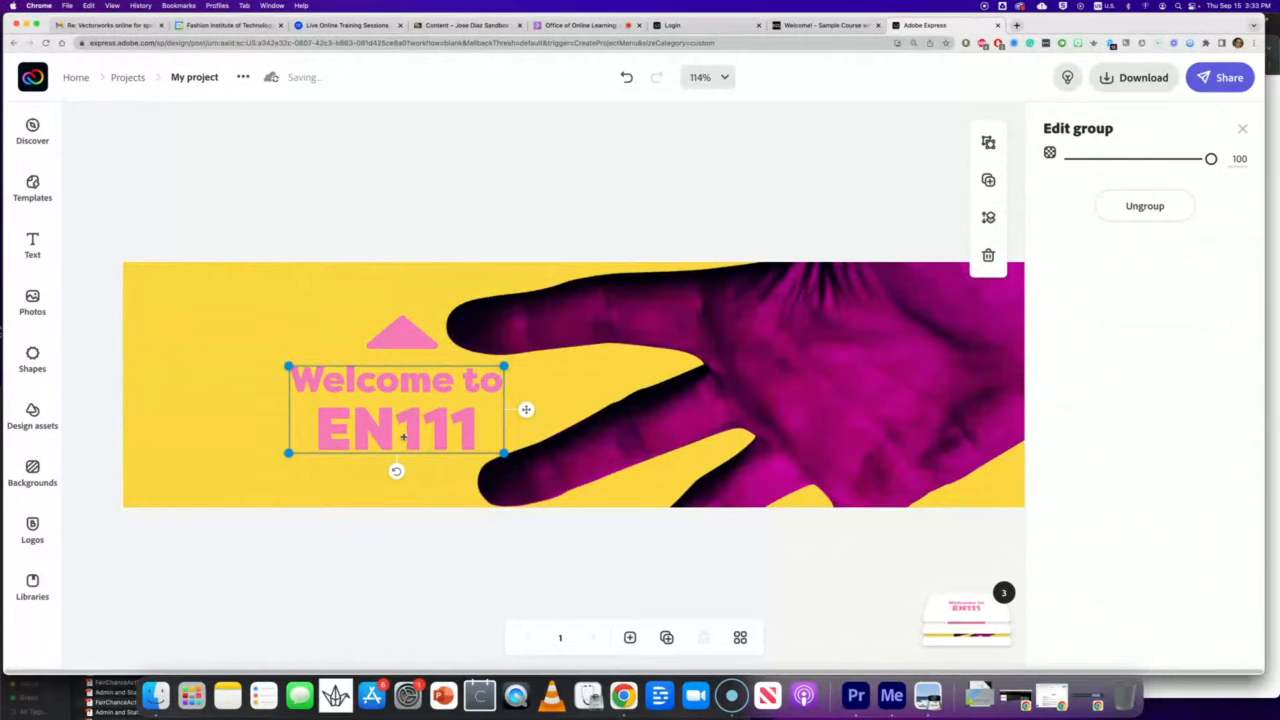
pyautogui.click(395, 418)
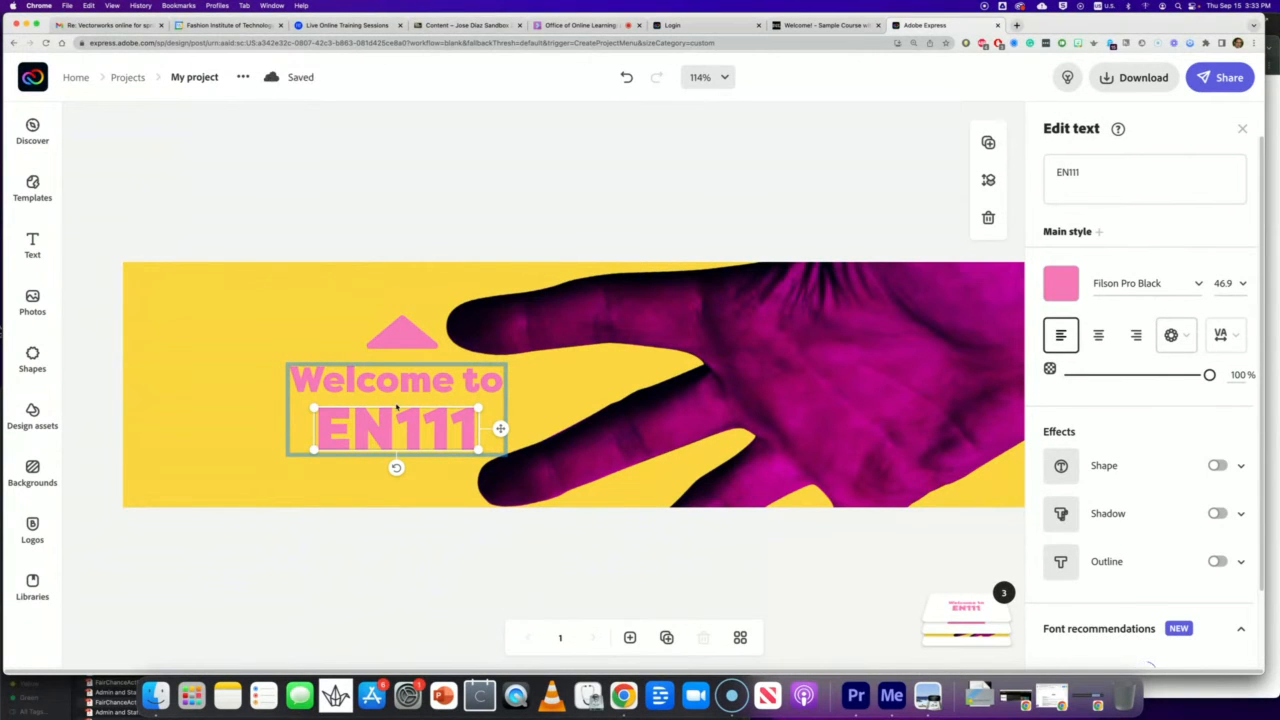
pyautogui.click(397, 388)
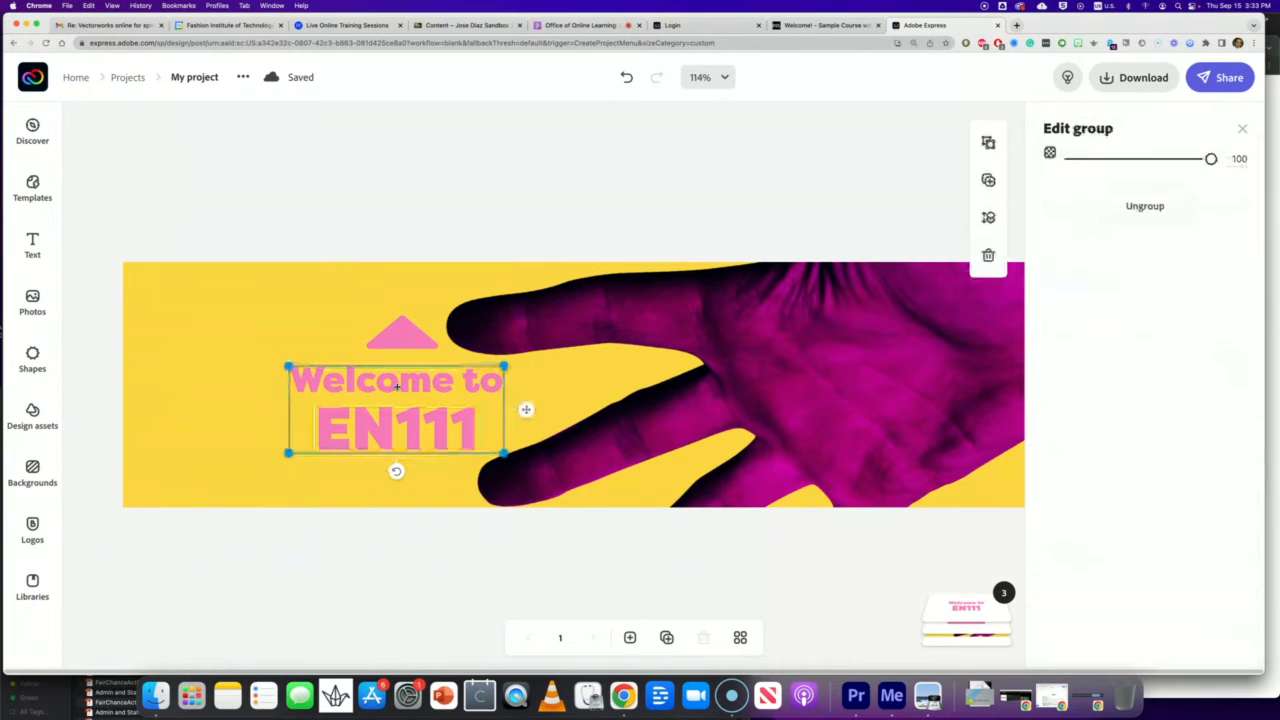
pyautogui.keyDown('shift'); pyautogui.click(400, 336); pyautogui.keyUp('shift')
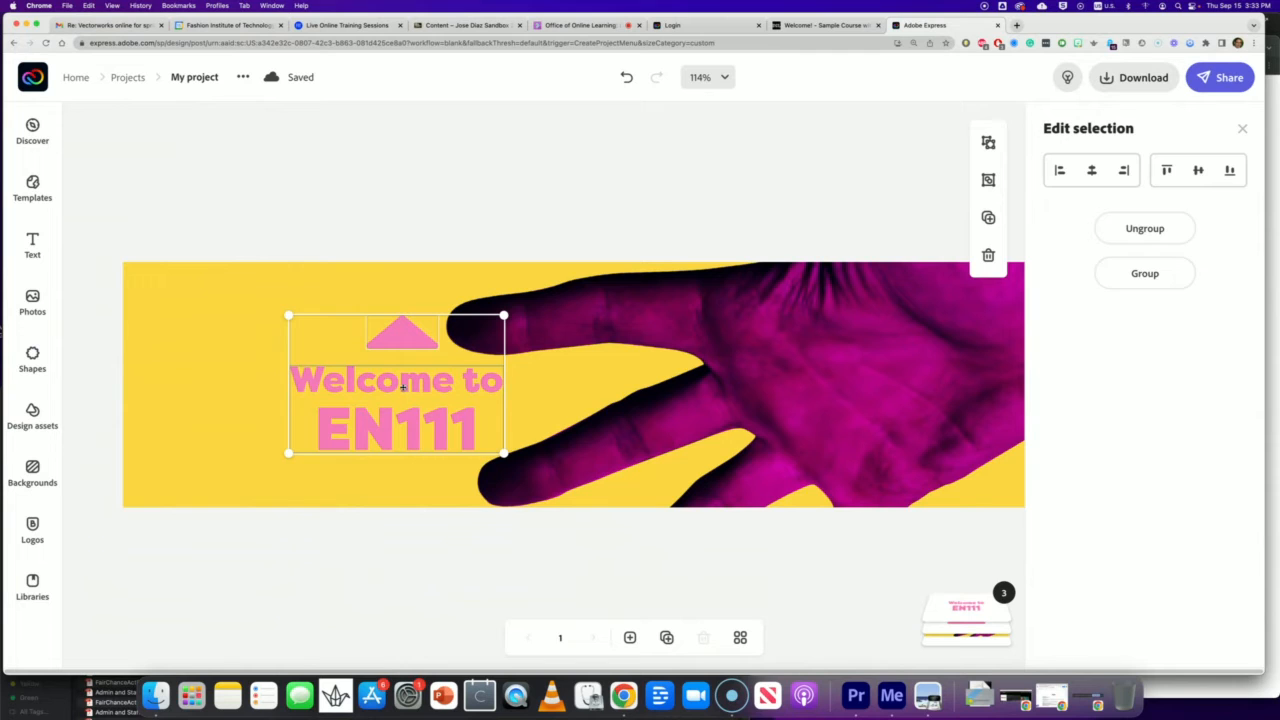
pyautogui.moveTo(403, 389); pyautogui.dragTo(252, 386)
pyautogui.click(444, 352)
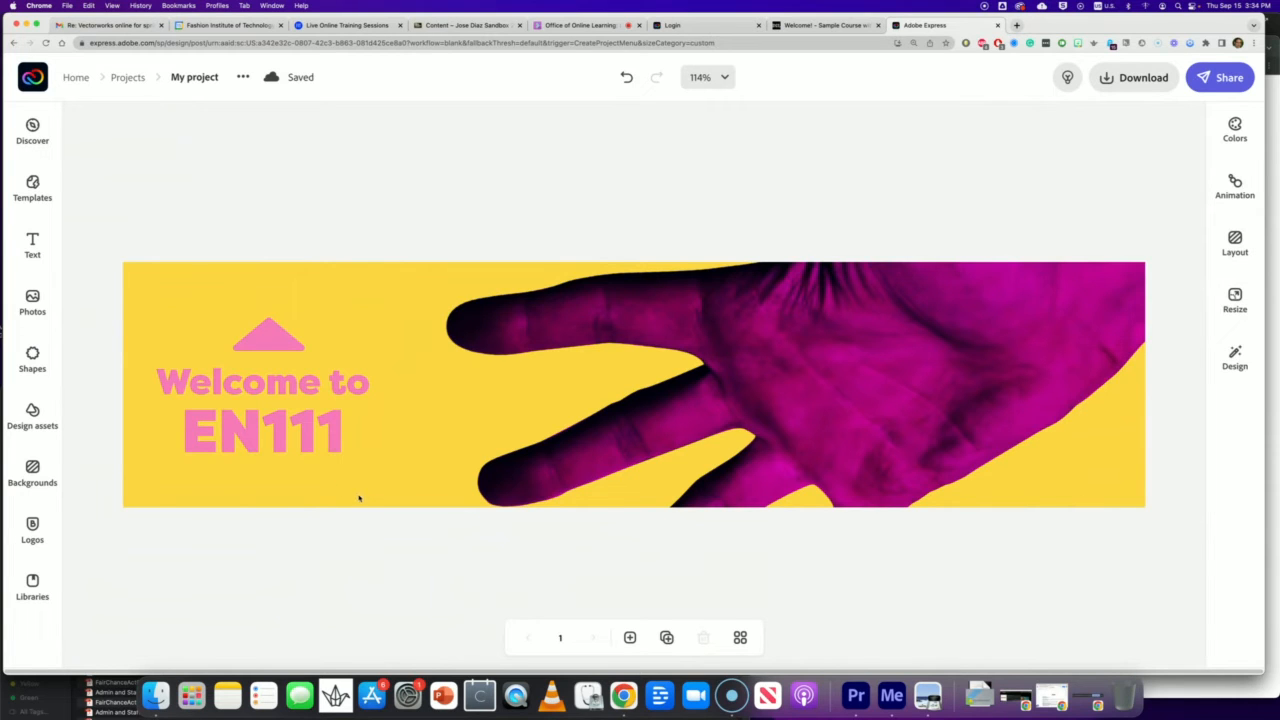
# Step: Replace the course code under "Welcome to" with "MA121"
pyautogui.click(277, 440)
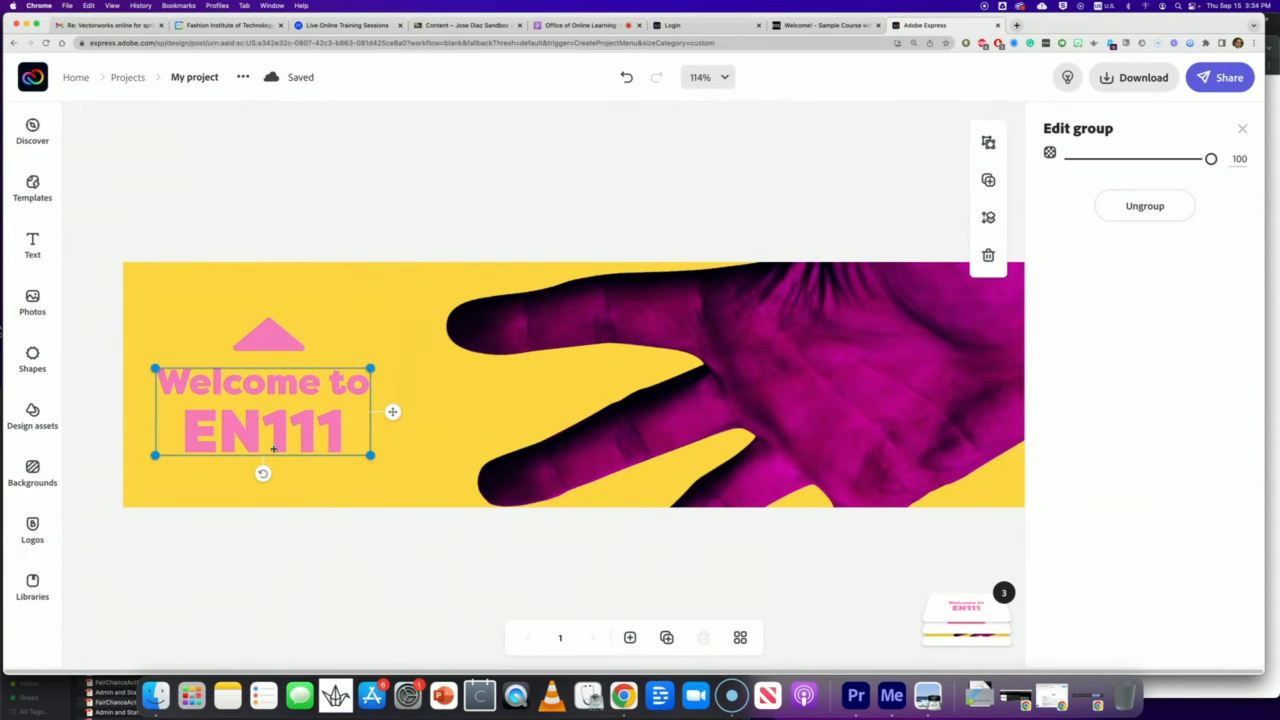
pyautogui.click(276, 427)
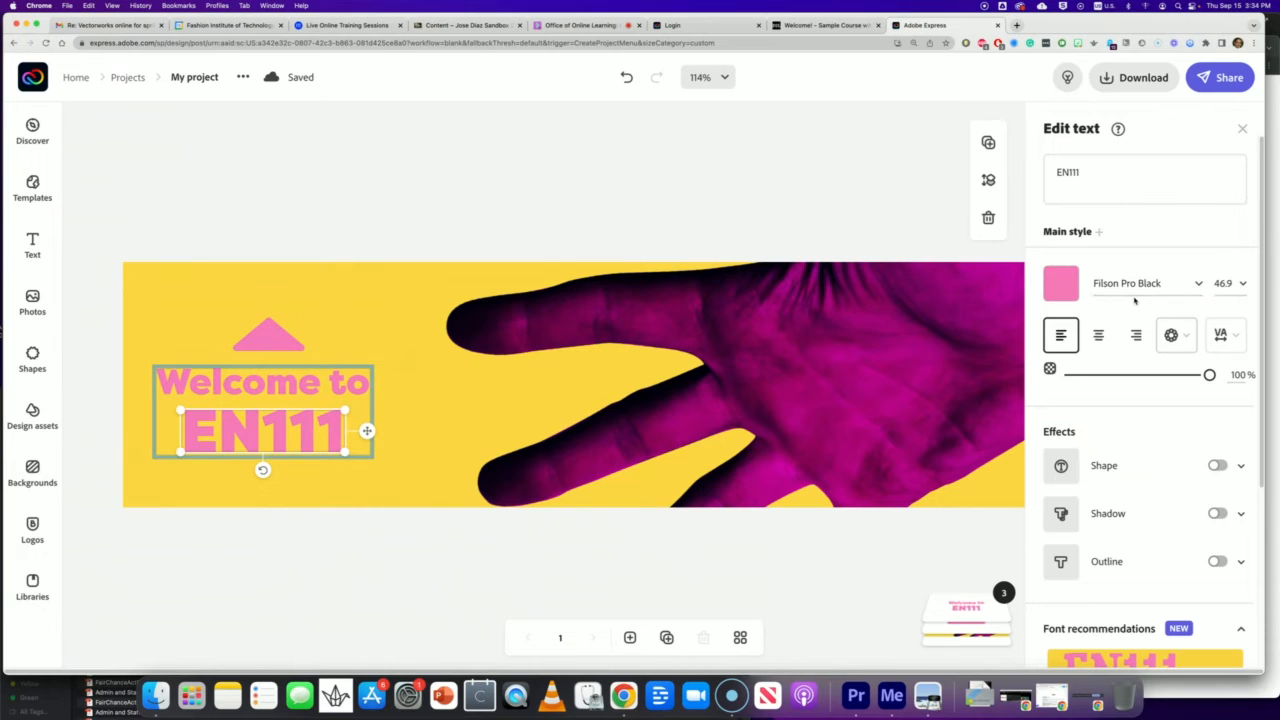
pyautogui.click(1076, 173)
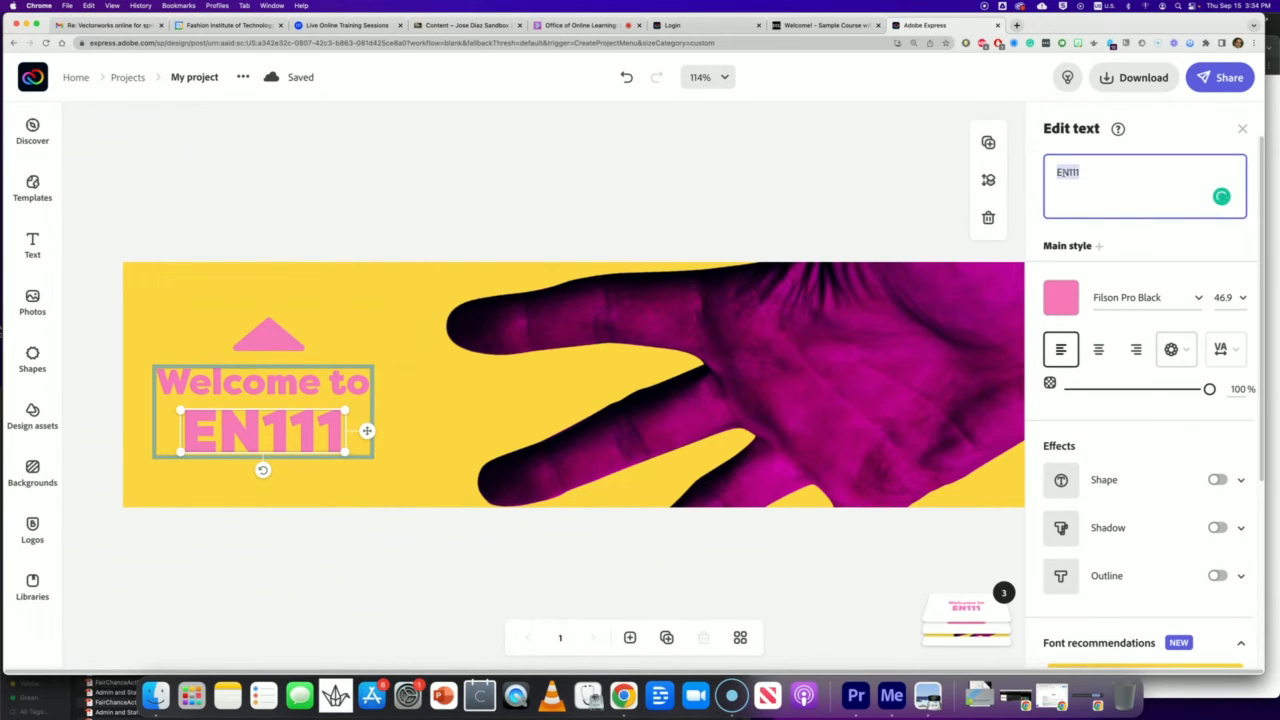
pyautogui.write('M')
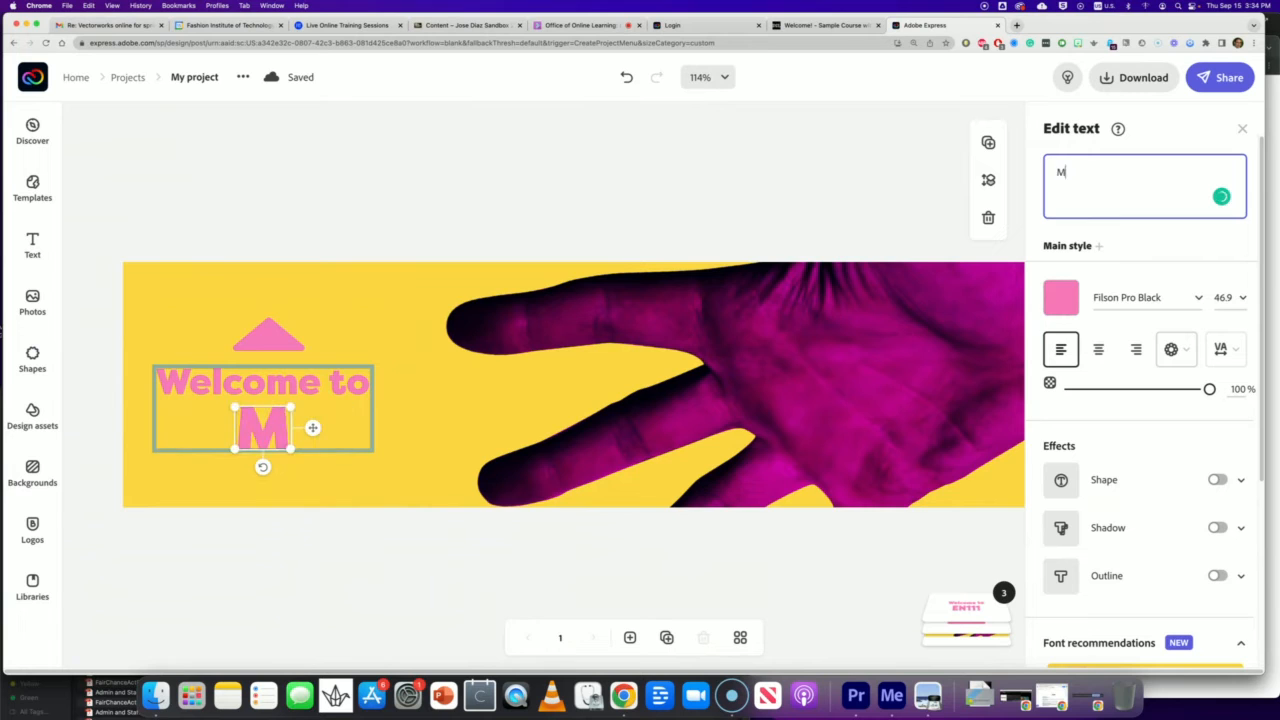
pyautogui.write('A')
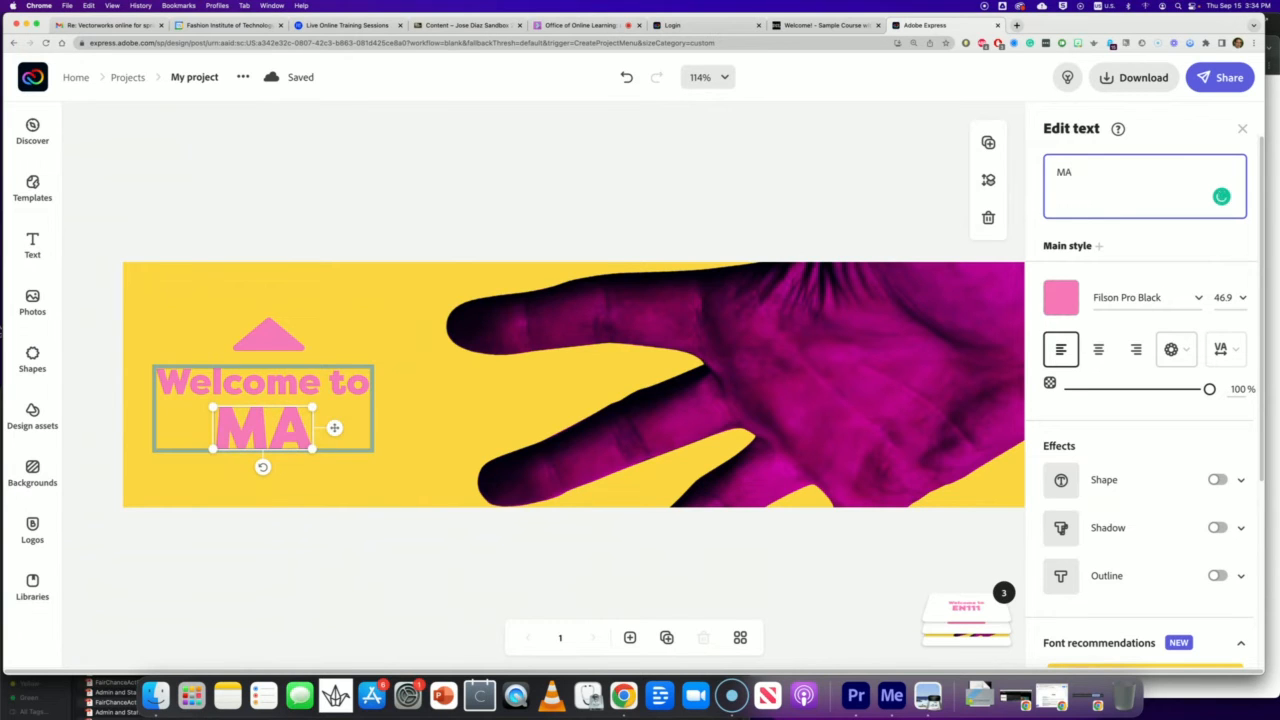
pyautogui.write('121')
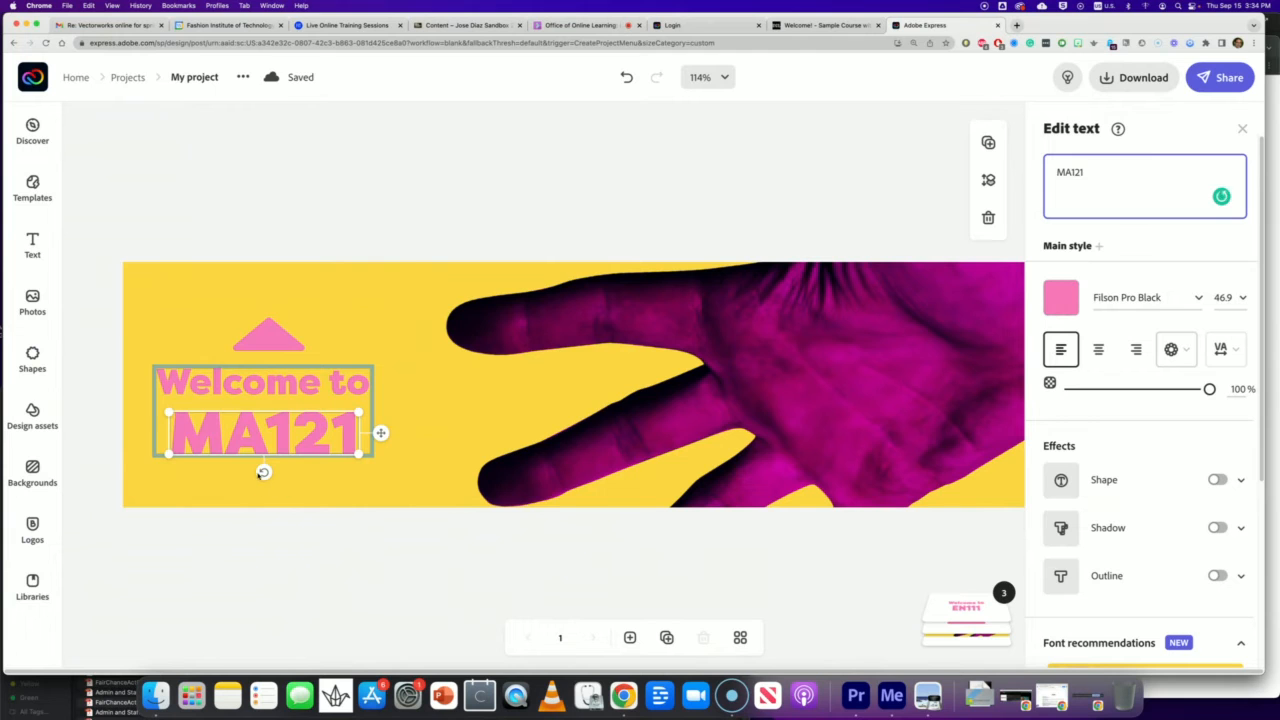
pyautogui.click(306, 486)
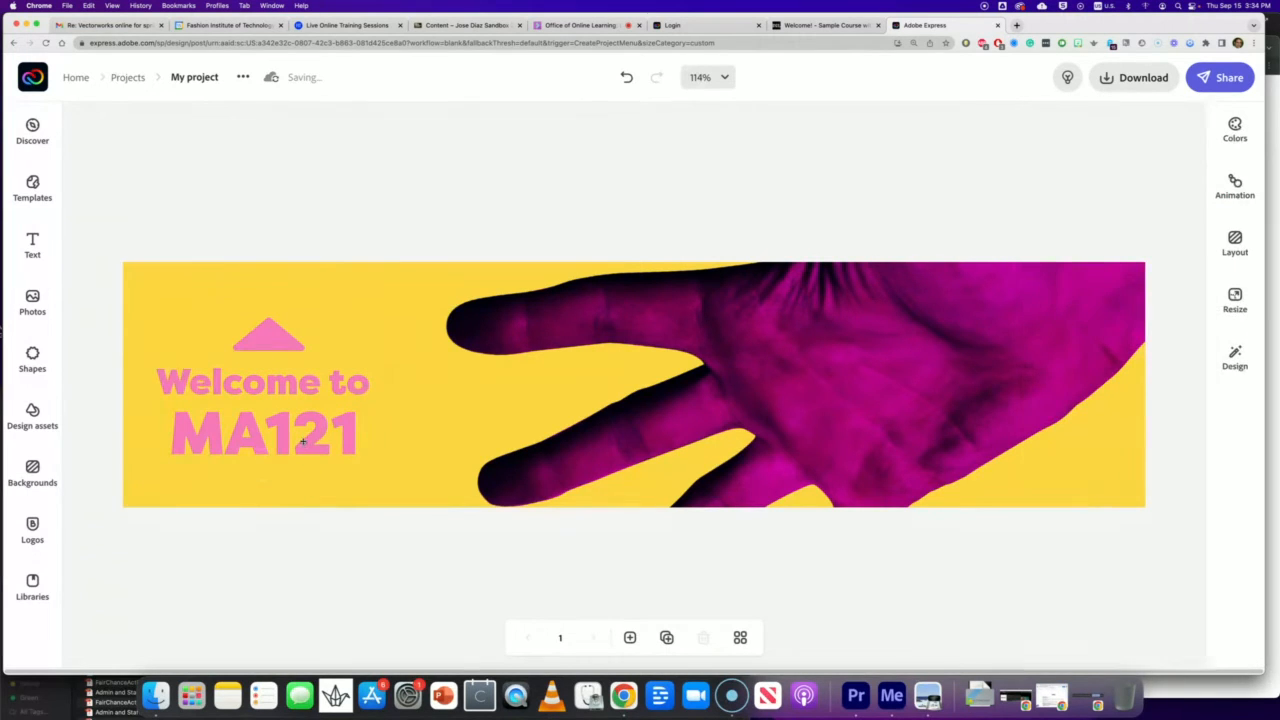
# Step: Change the font of the MA121 text to Ethnocentric Regular
pyautogui.click(306, 440)
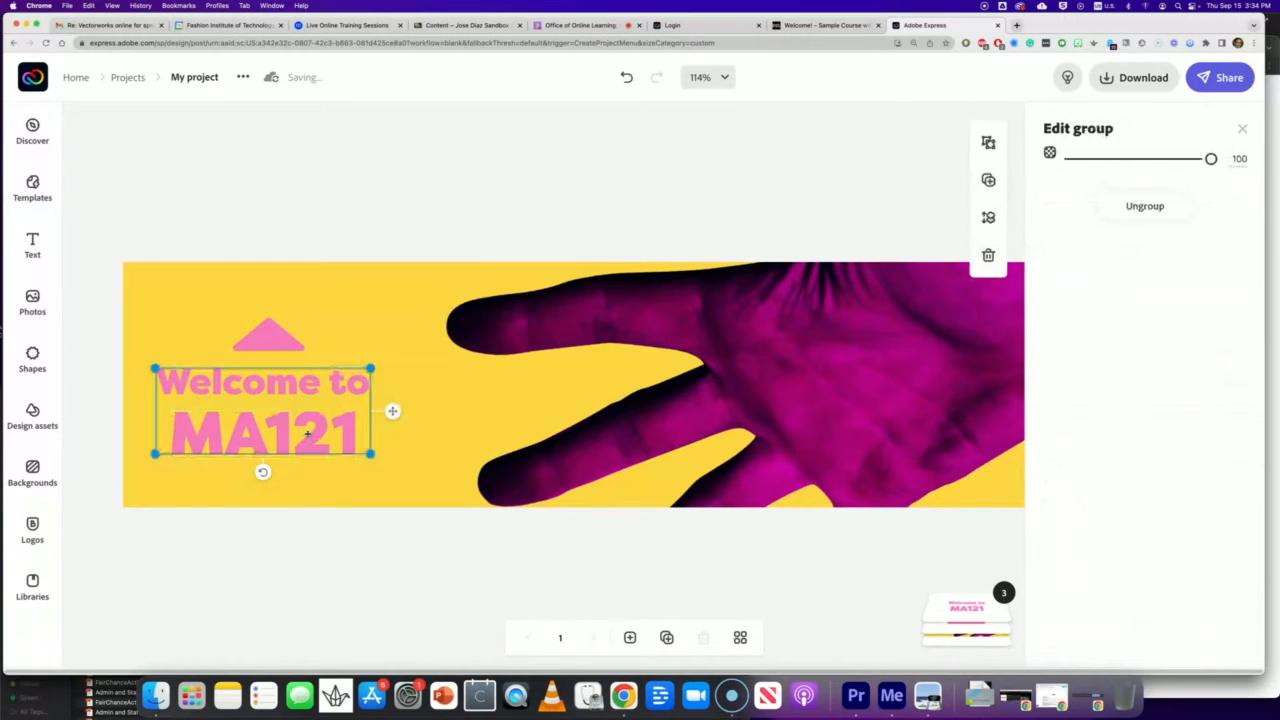
pyautogui.click(307, 433)
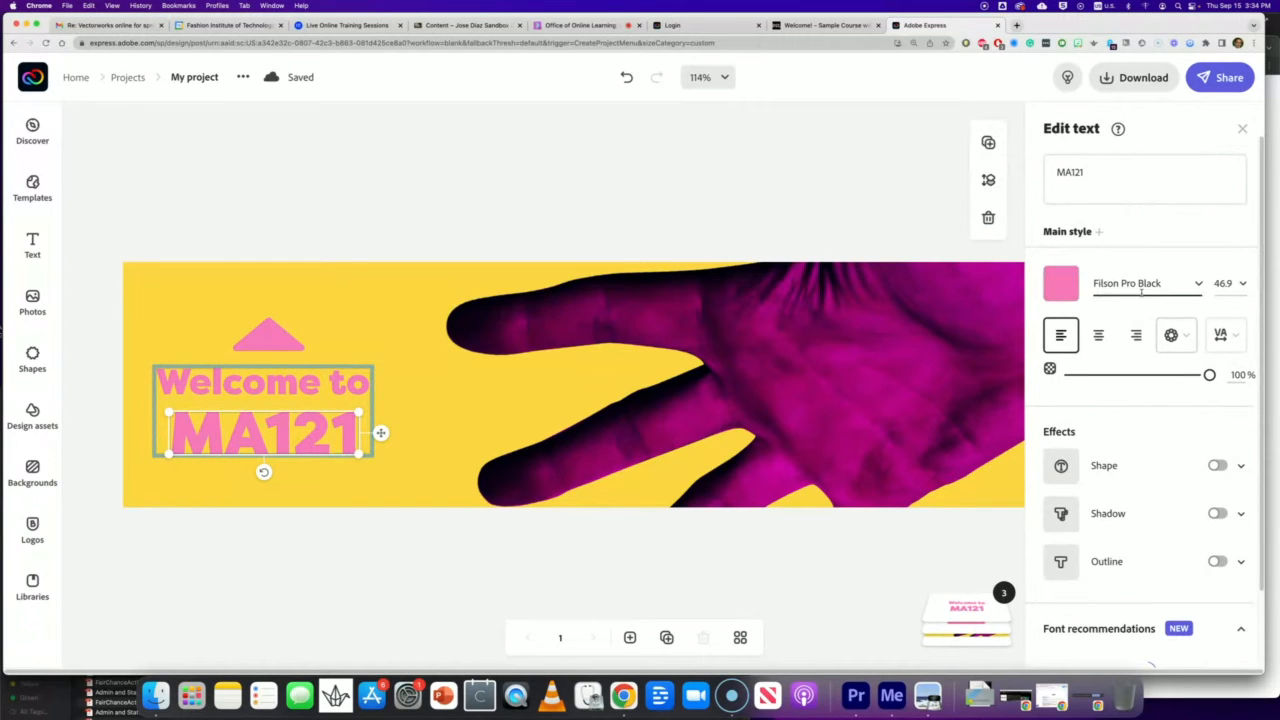
pyautogui.click(1199, 284)
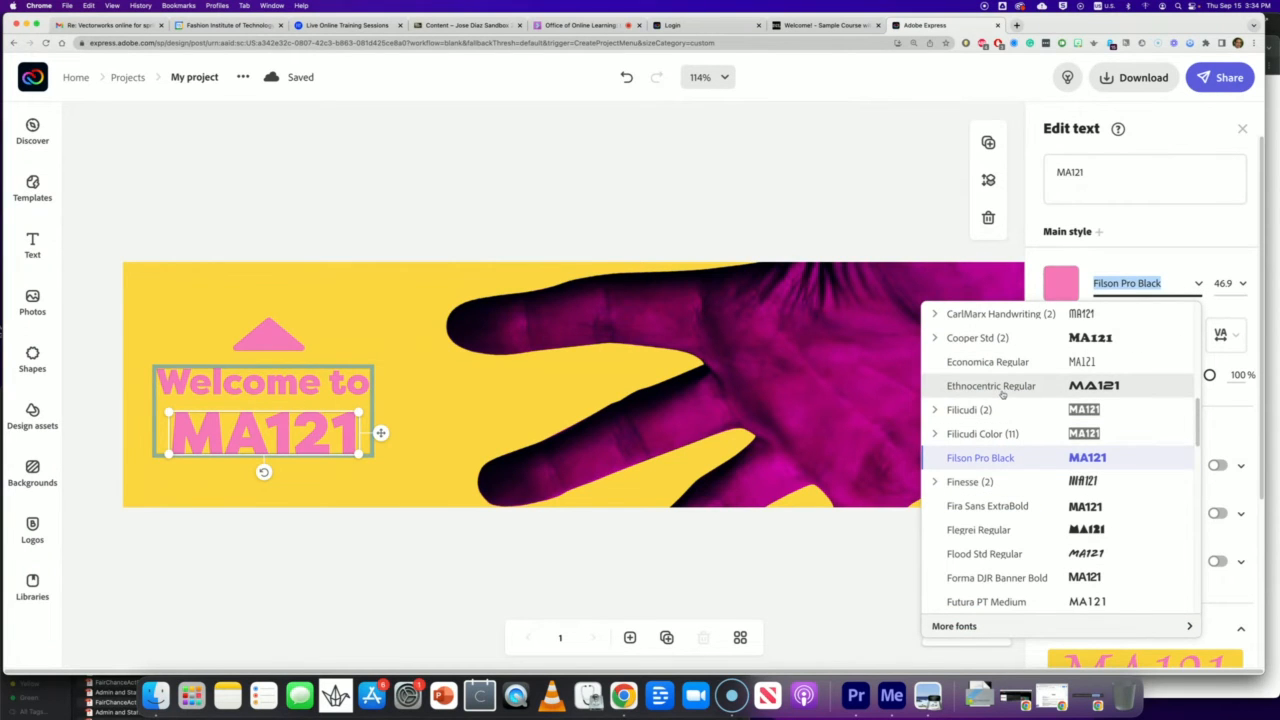
pyautogui.click(1001, 387)
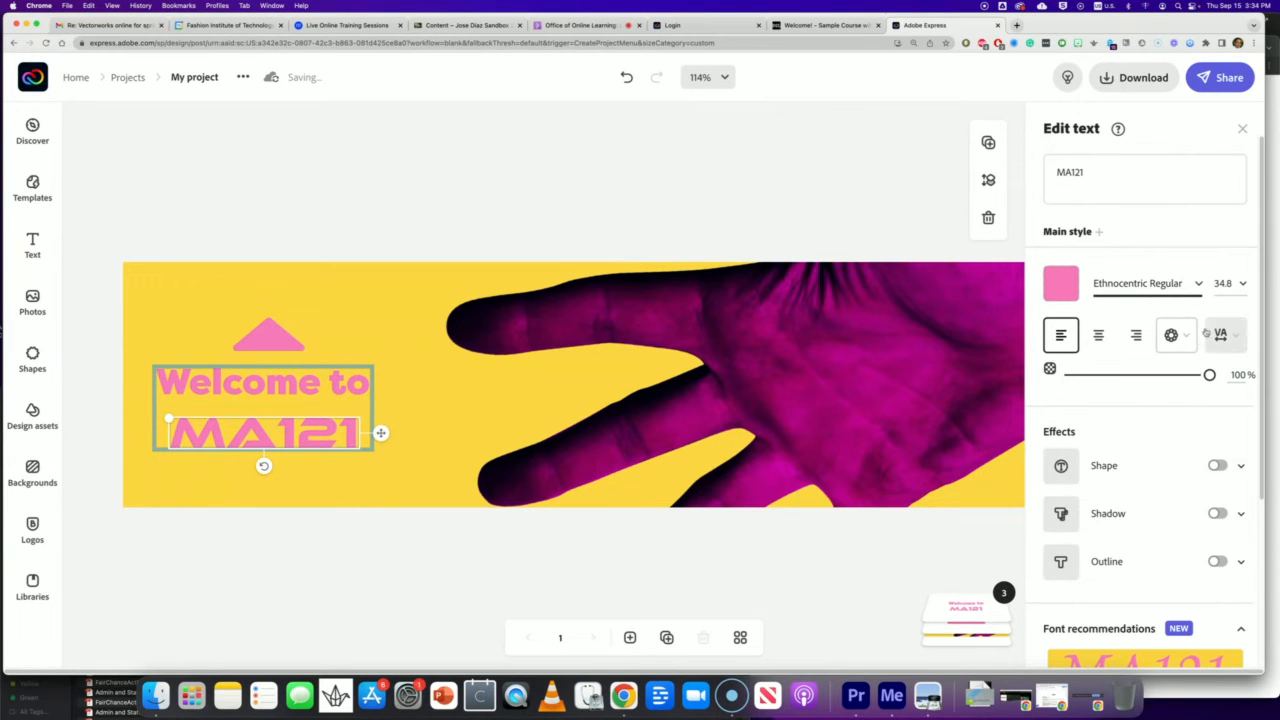
# Step: Try font size 18 on the MA121 text, and set it to 36
pyautogui.click(1243, 286)
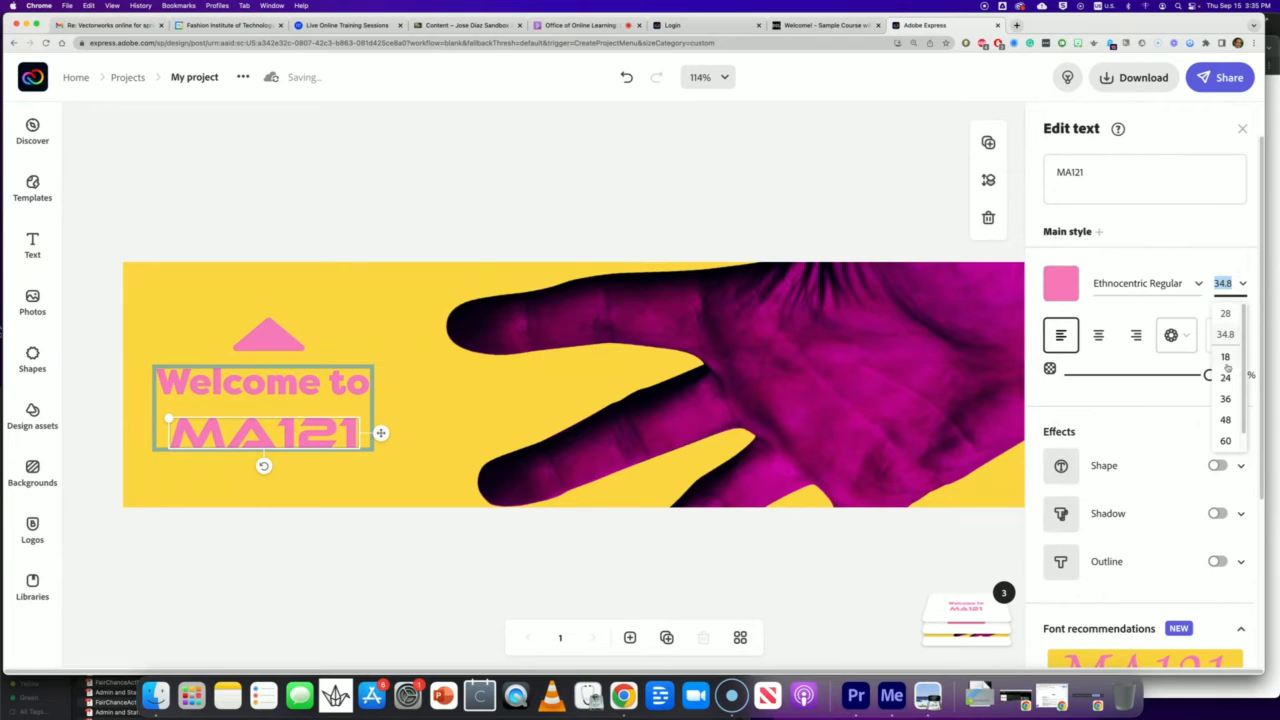
pyautogui.click(1226, 358)
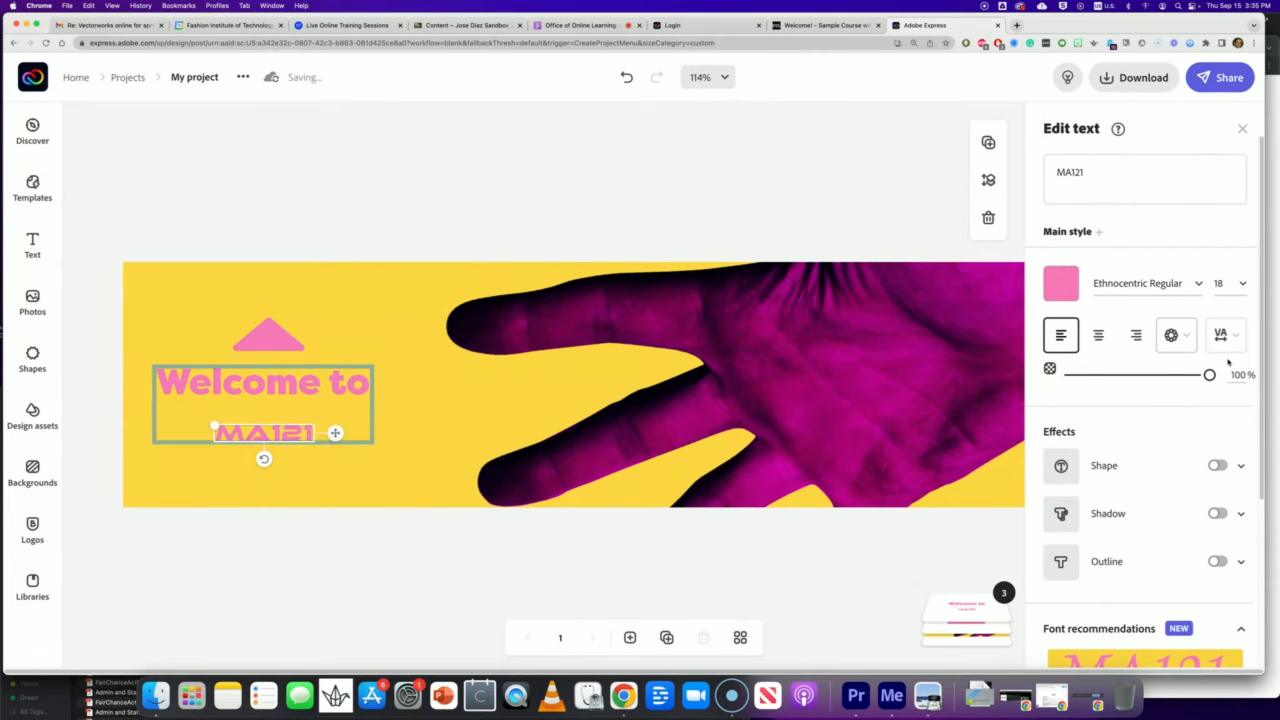
pyautogui.click(1243, 284)
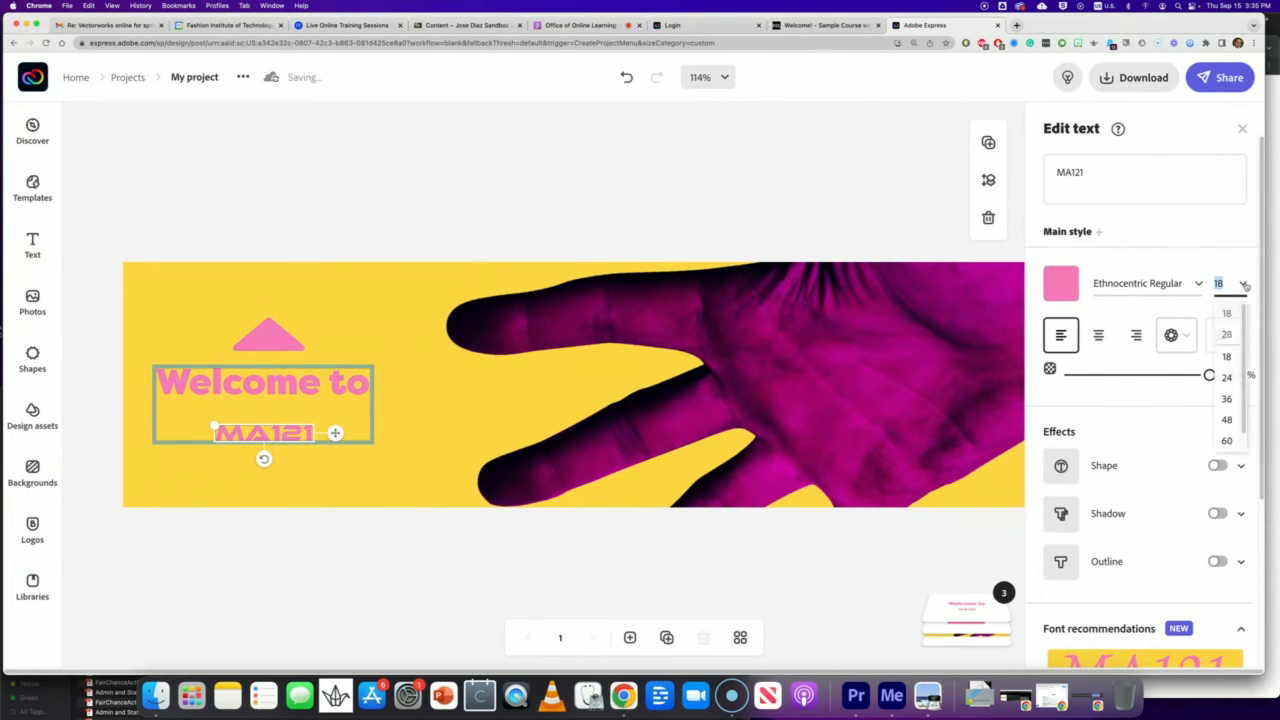
pyautogui.click(1231, 401)
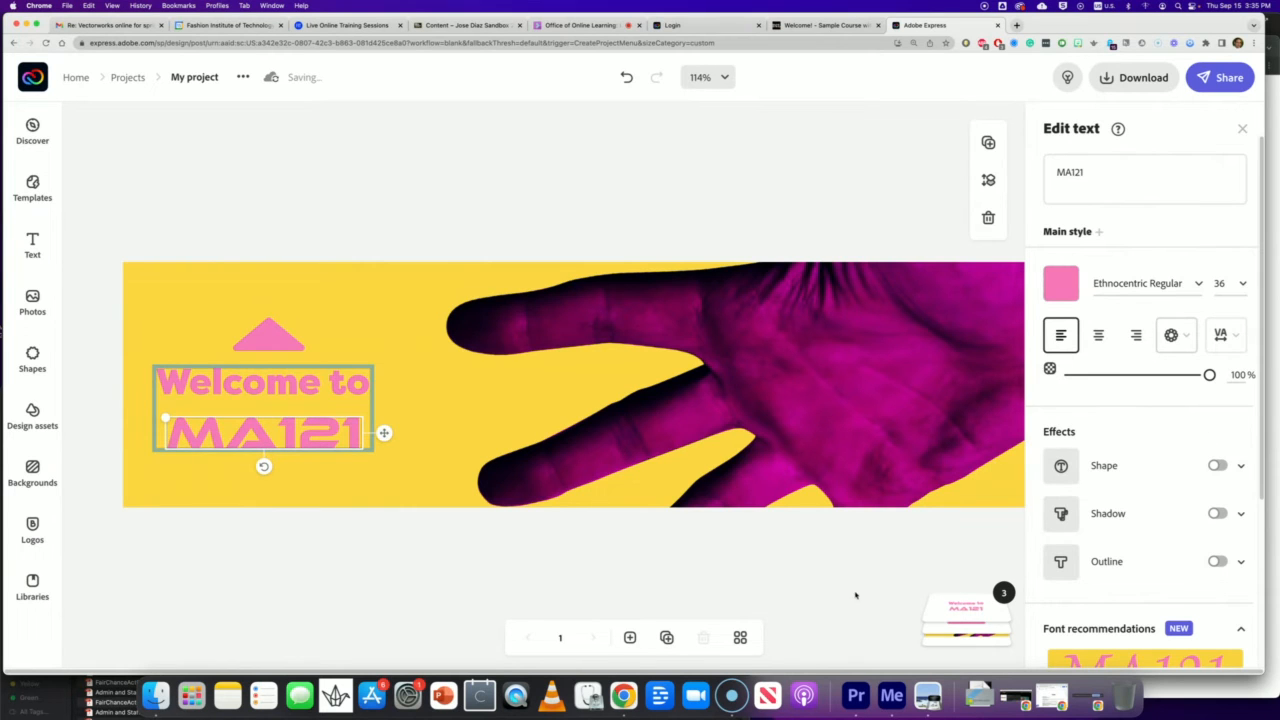
pyautogui.click(855, 595)
# Step: Recolor the MA121 text to pale cream with its opacity at 100%
pyautogui.click(269, 438)
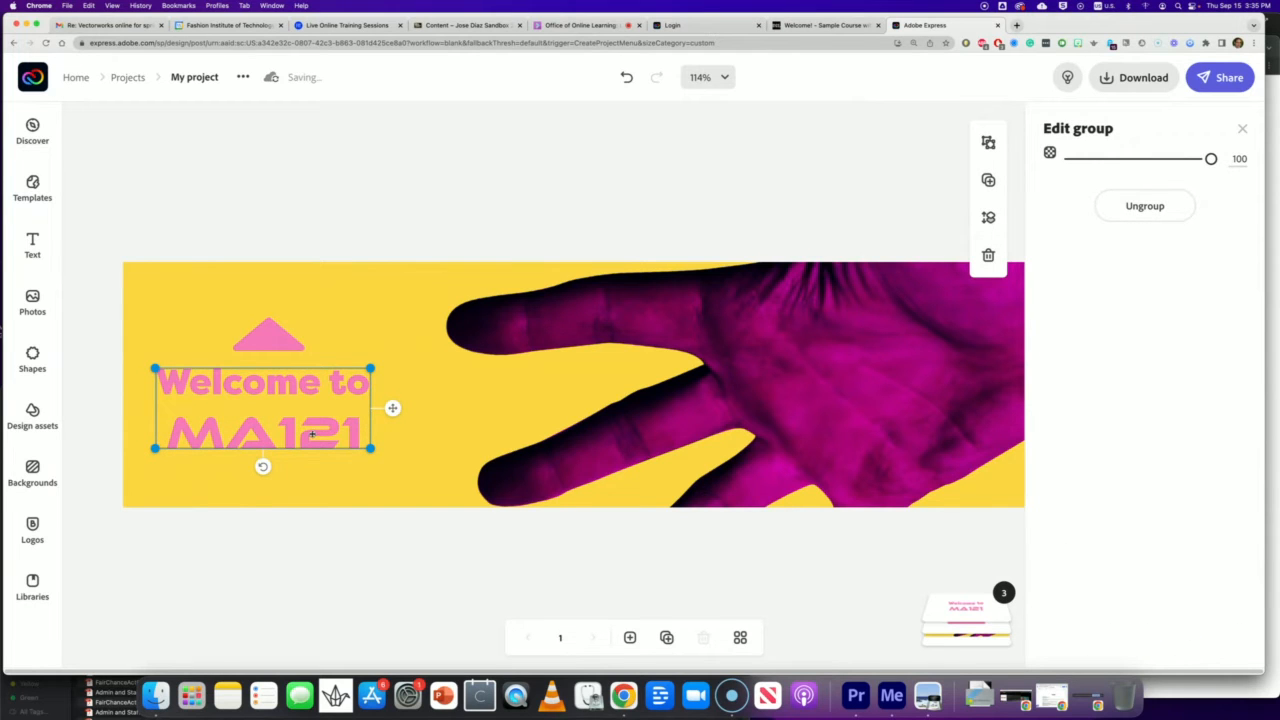
pyautogui.click(312, 434)
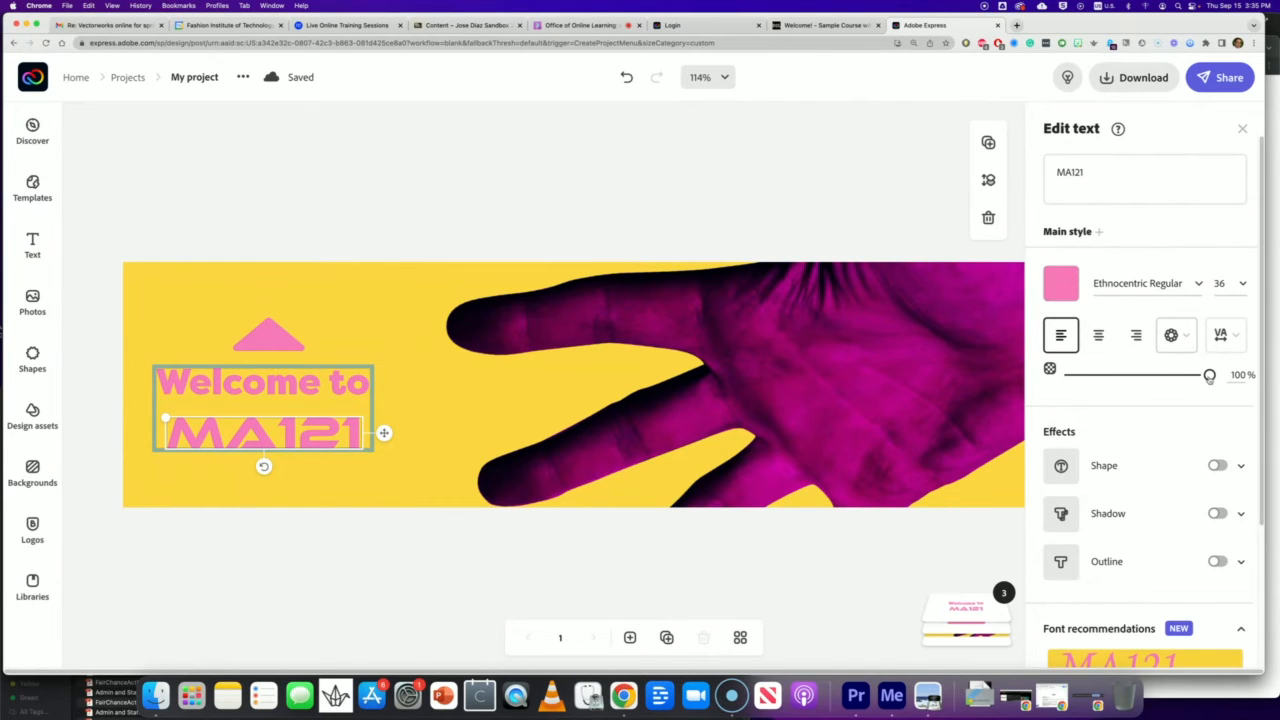
pyautogui.moveTo(1209, 377)
pyautogui.mouseDown()
pyautogui.moveTo(1056, 387)
pyautogui.moveTo(1212, 382)
pyautogui.mouseUp()
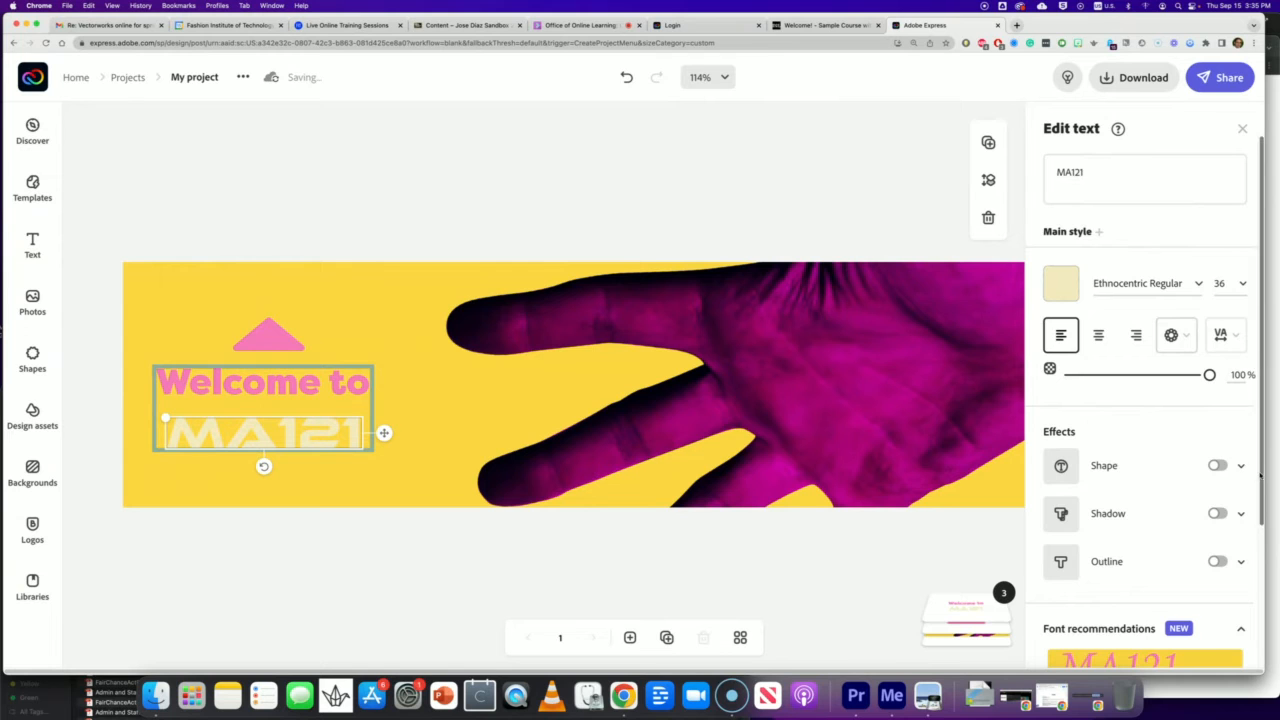
# Step: Recolor the MA121 text with the suggested magenta that matches the hand
pyautogui.scroll(-3, 1248, 520)
pyautogui.scroll(-1, 1249, 574)
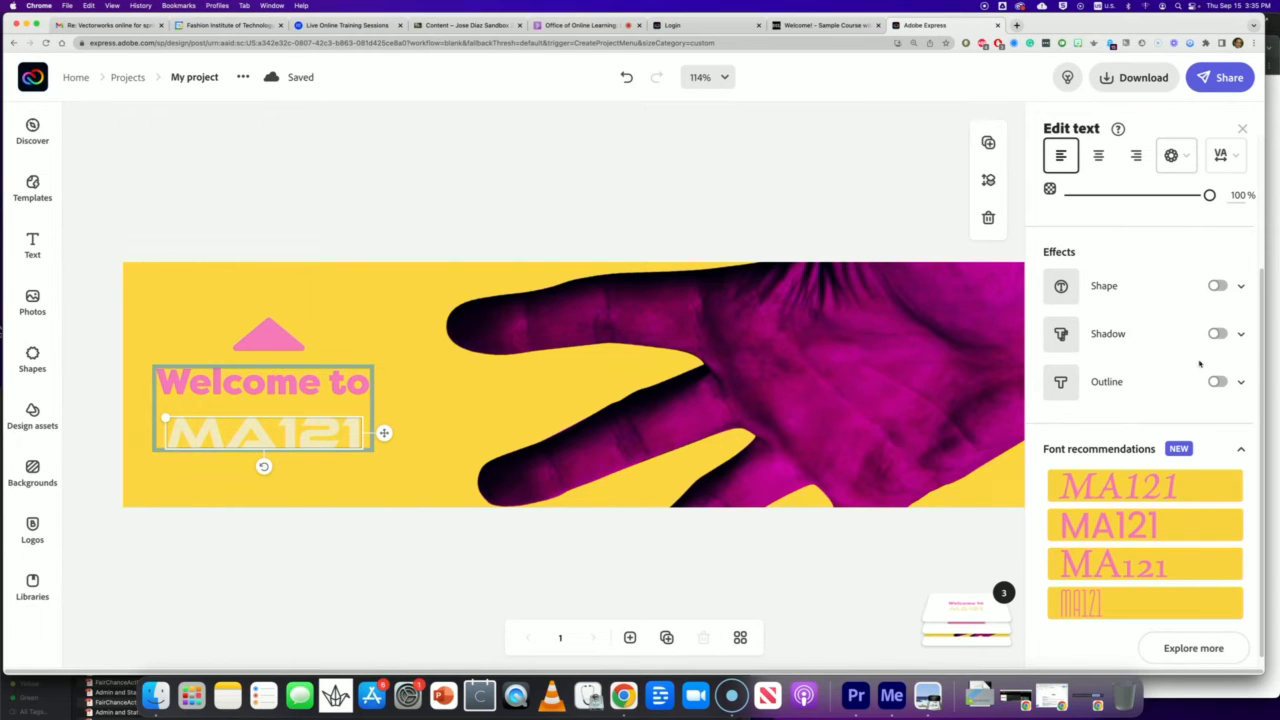
pyautogui.scroll(5, 1262, 349)
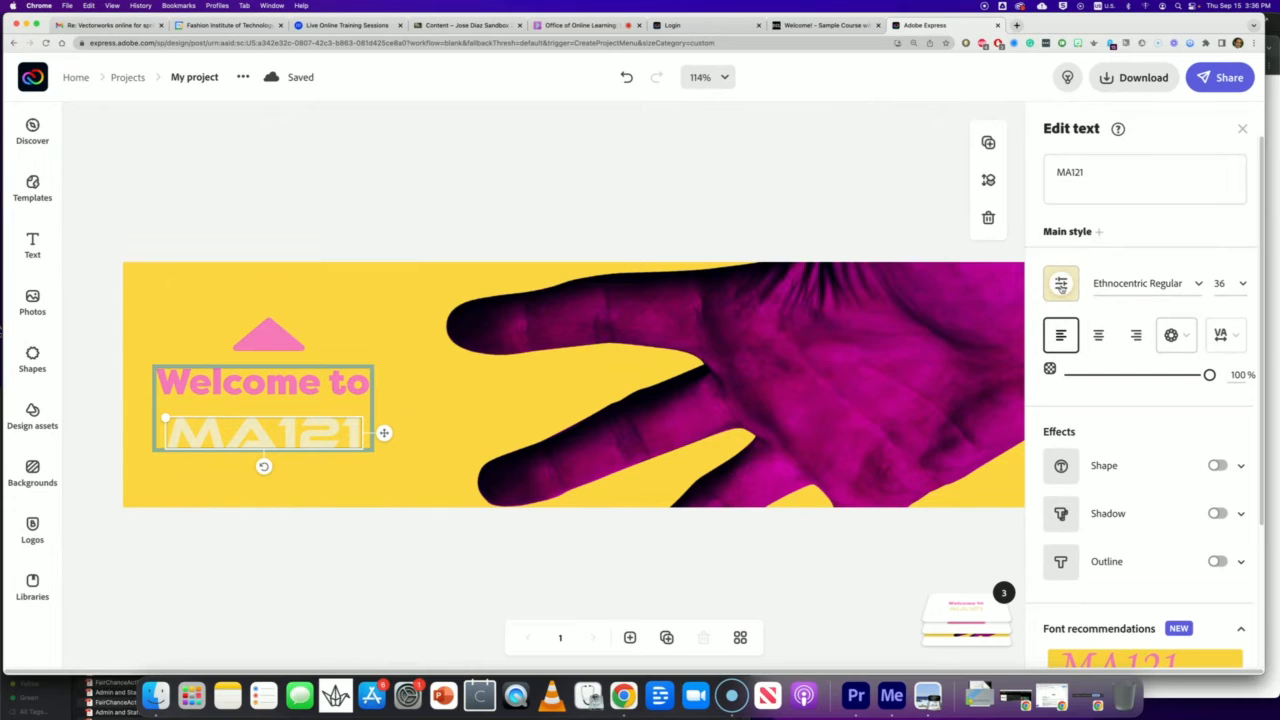
pyautogui.click(1061, 285)
pyautogui.click(963, 246)
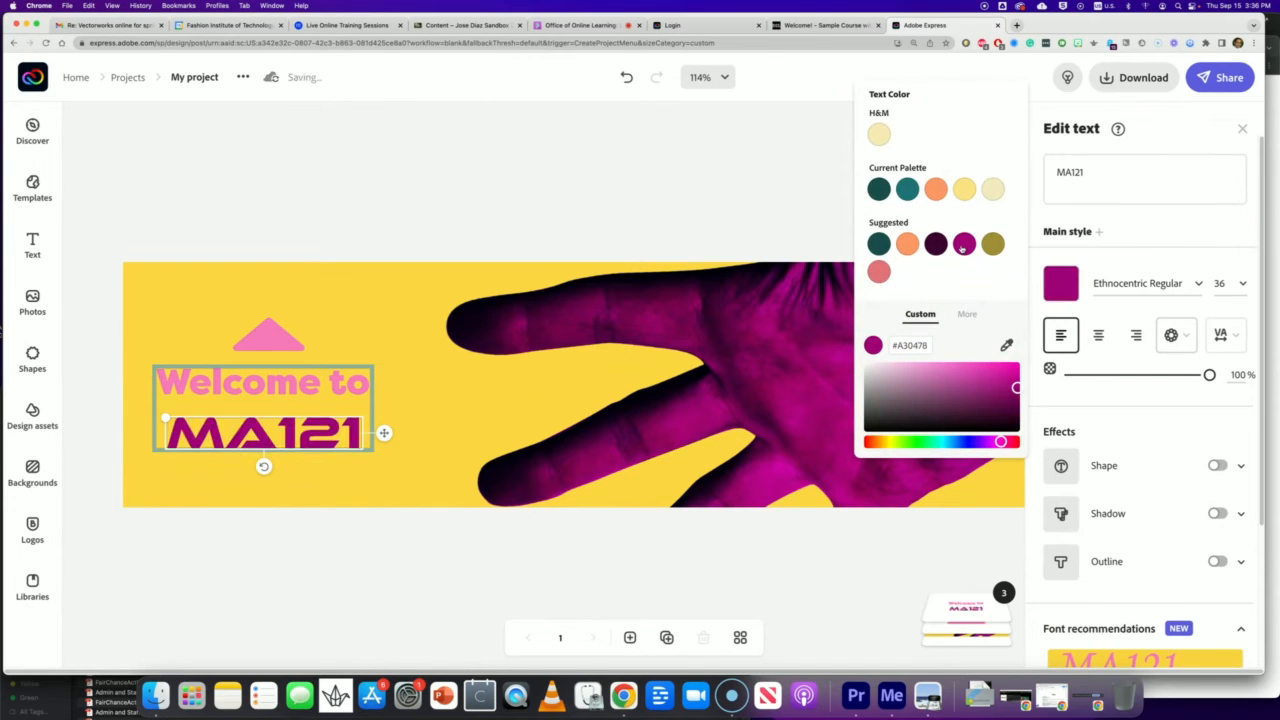
pyautogui.click(793, 572)
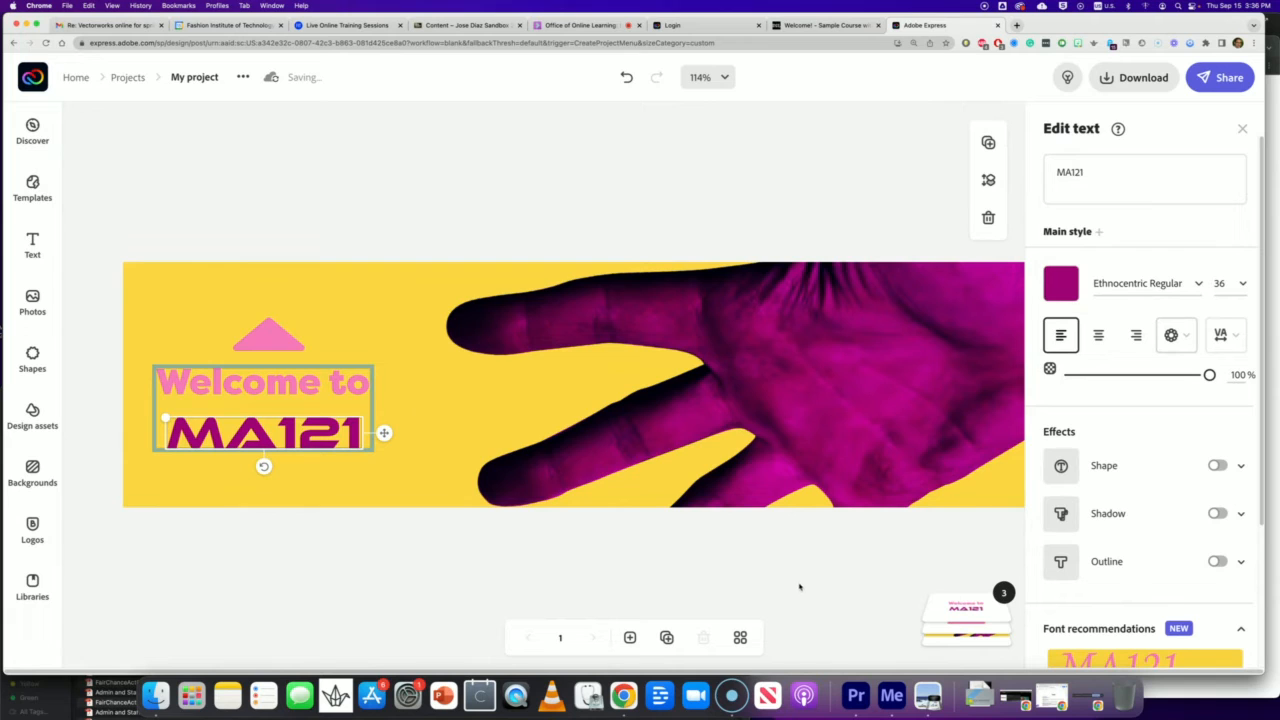
pyautogui.click(570, 562)
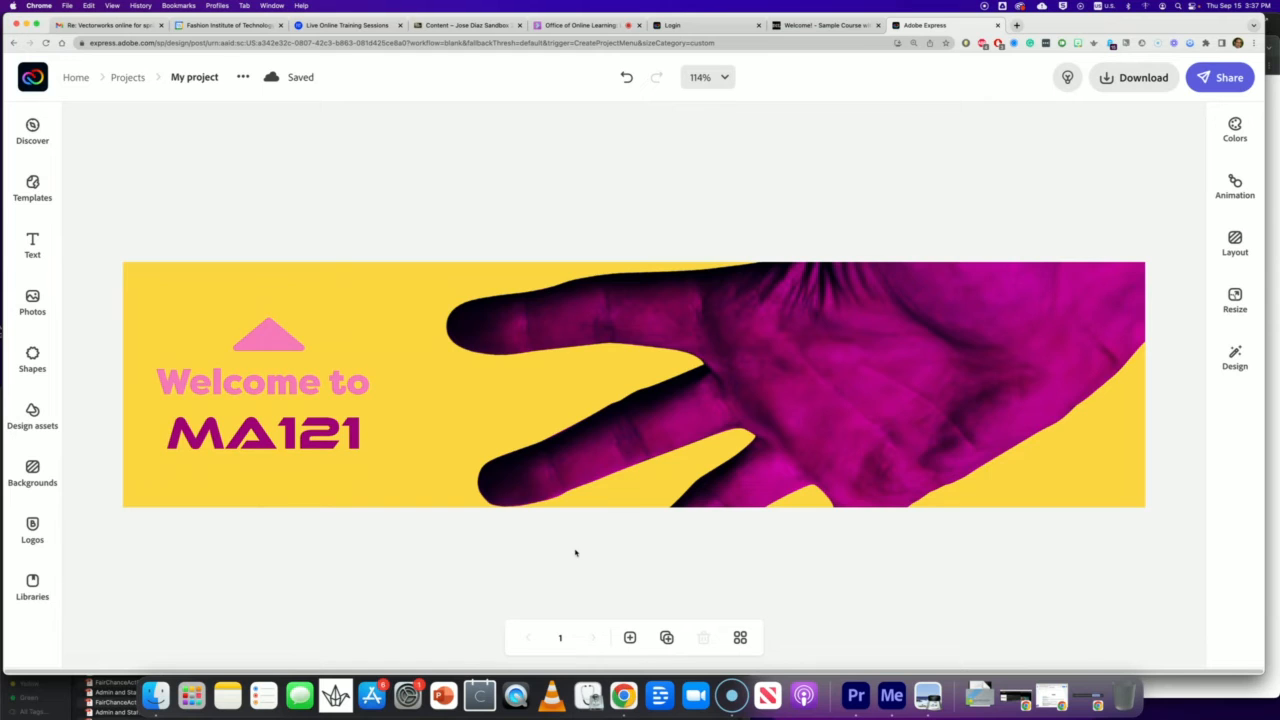
# Step: Enlarge the grouped "Welcome to MA121" text slightly, keeping its proportions
pyautogui.click(316, 430)
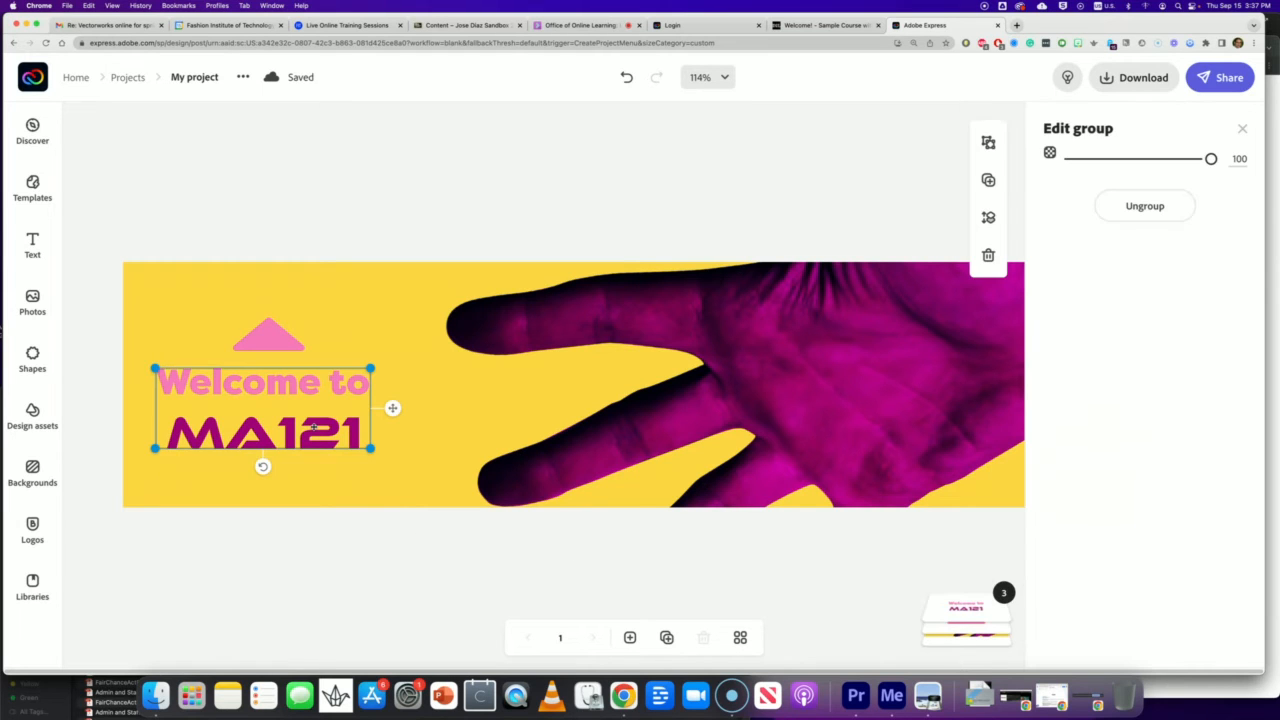
pyautogui.moveTo(370, 449); pyautogui.dragTo(409, 489)
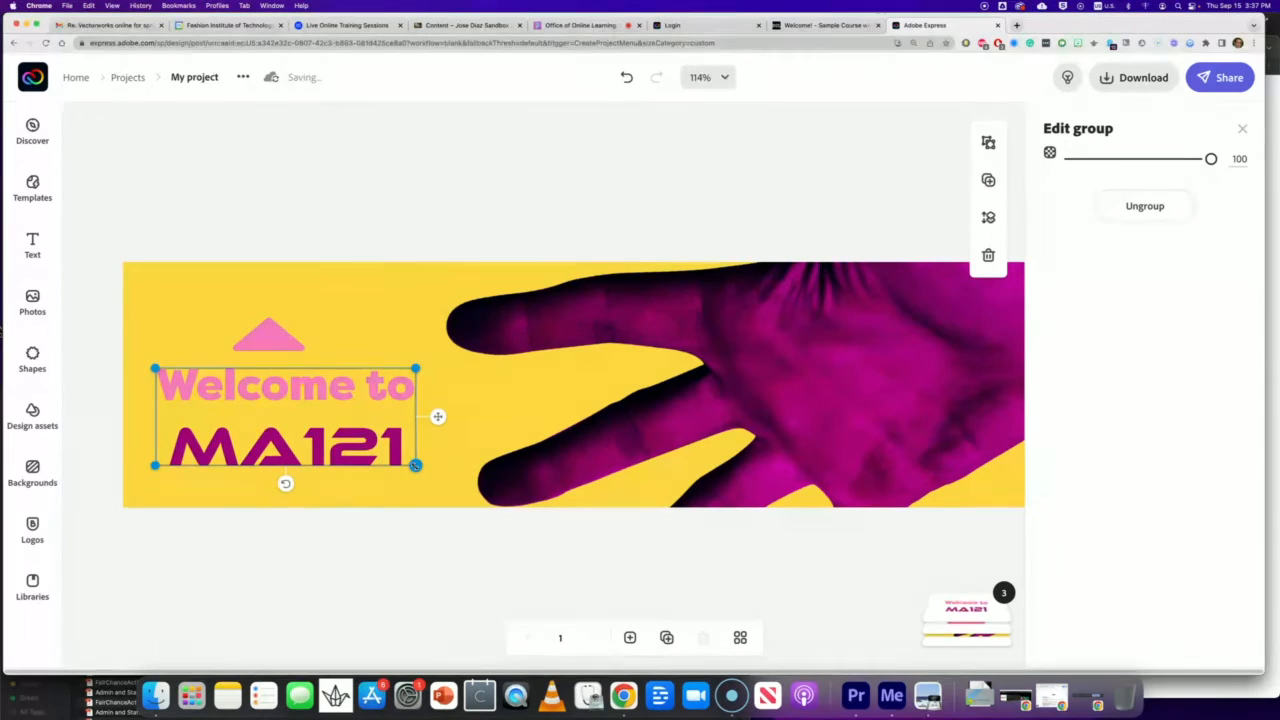
pyautogui.moveTo(414, 464)
pyautogui.mouseDown()
pyautogui.moveTo(392, 452)
pyautogui.moveTo(415, 464)
pyautogui.mouseUp()
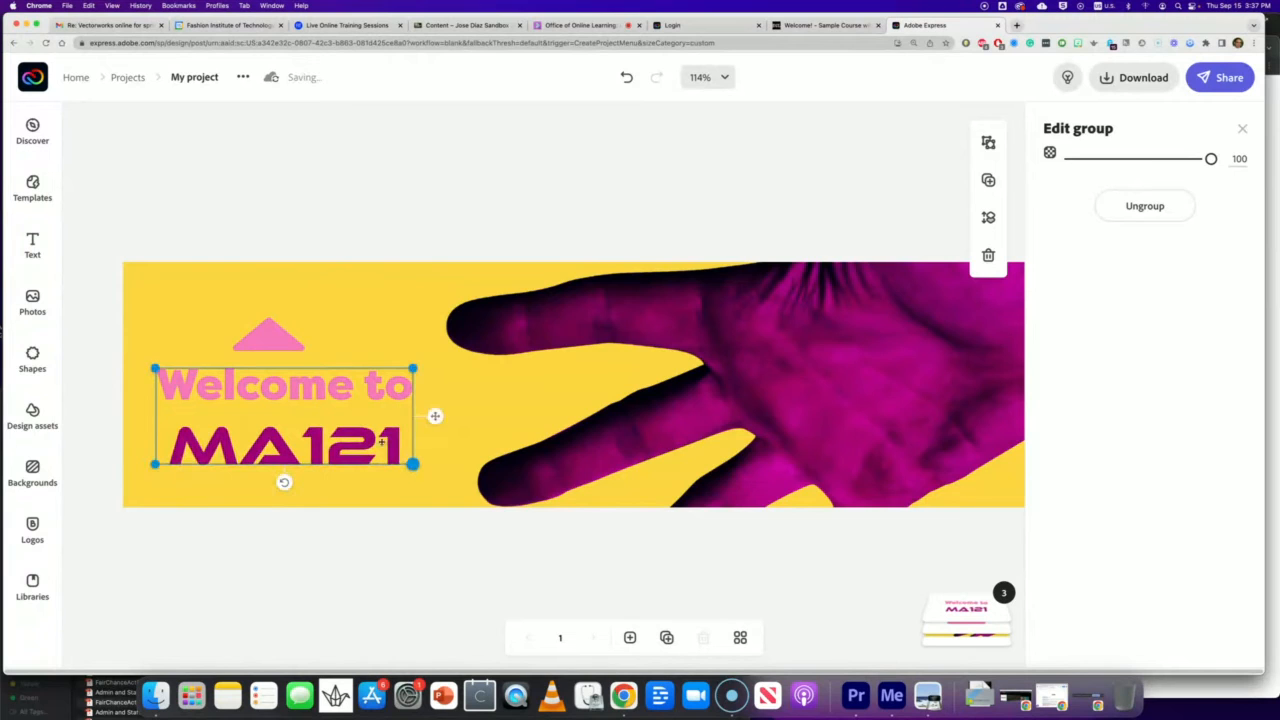
pyautogui.click(433, 500)
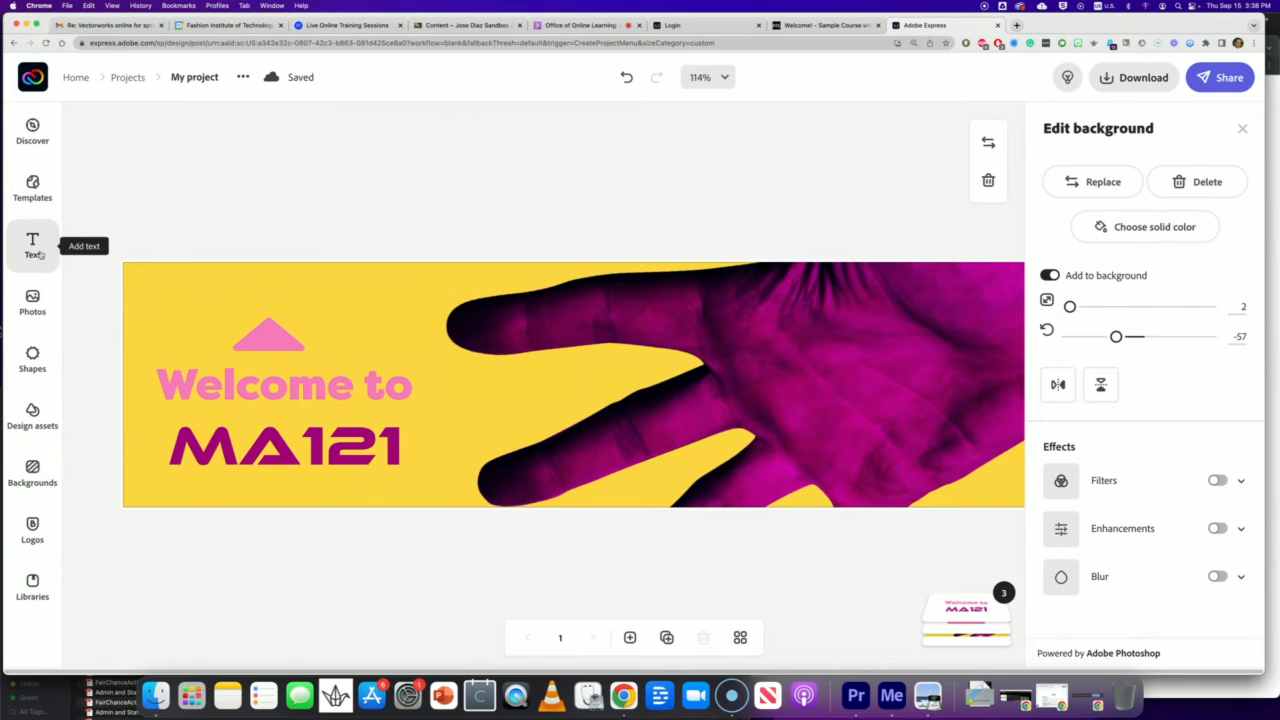
# Step: Search the stock photos for "laptop" and add the photo of an open laptop with a blank white screen
pyautogui.click(32, 307)
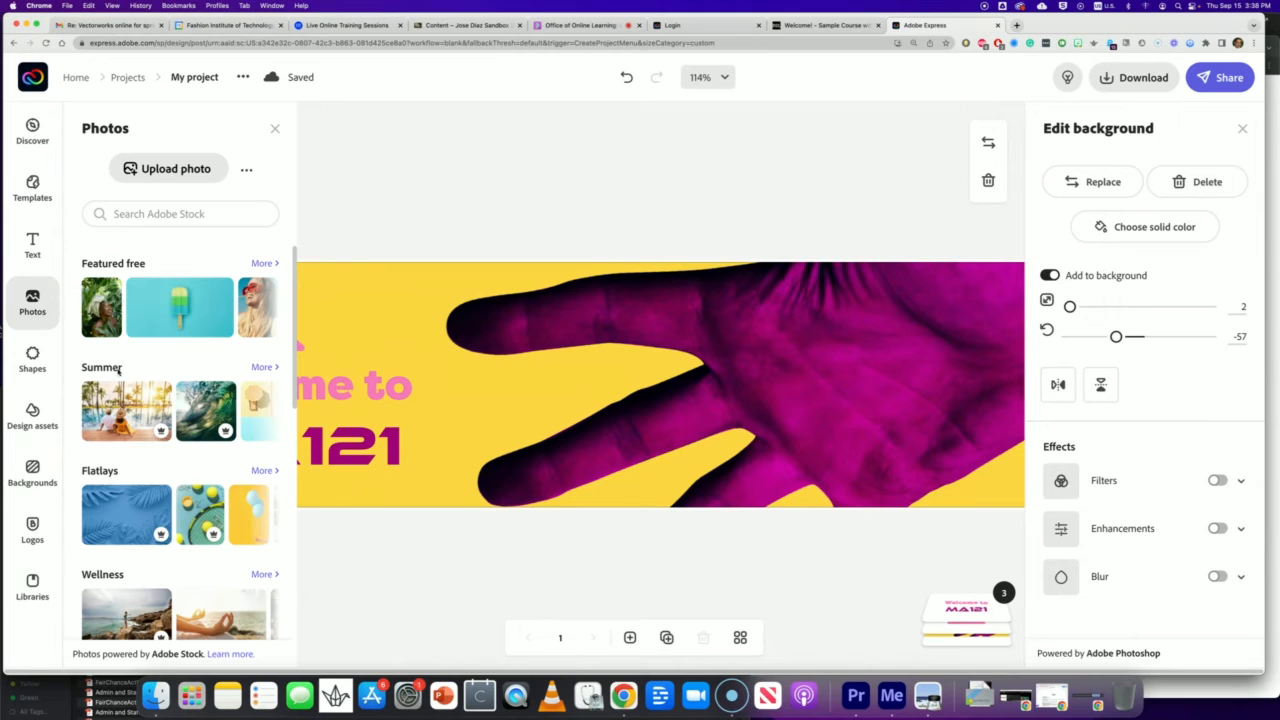
pyautogui.click(145, 213)
pyautogui.write('laptop')
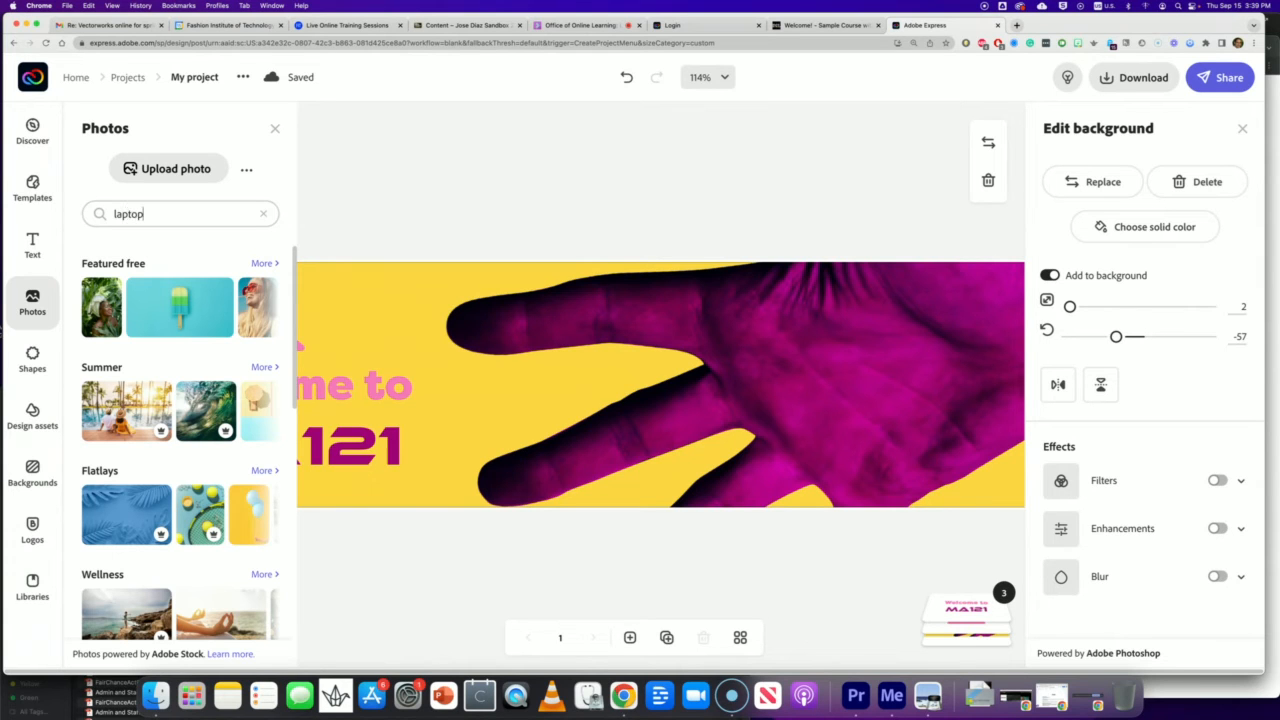
pyautogui.press('Return')
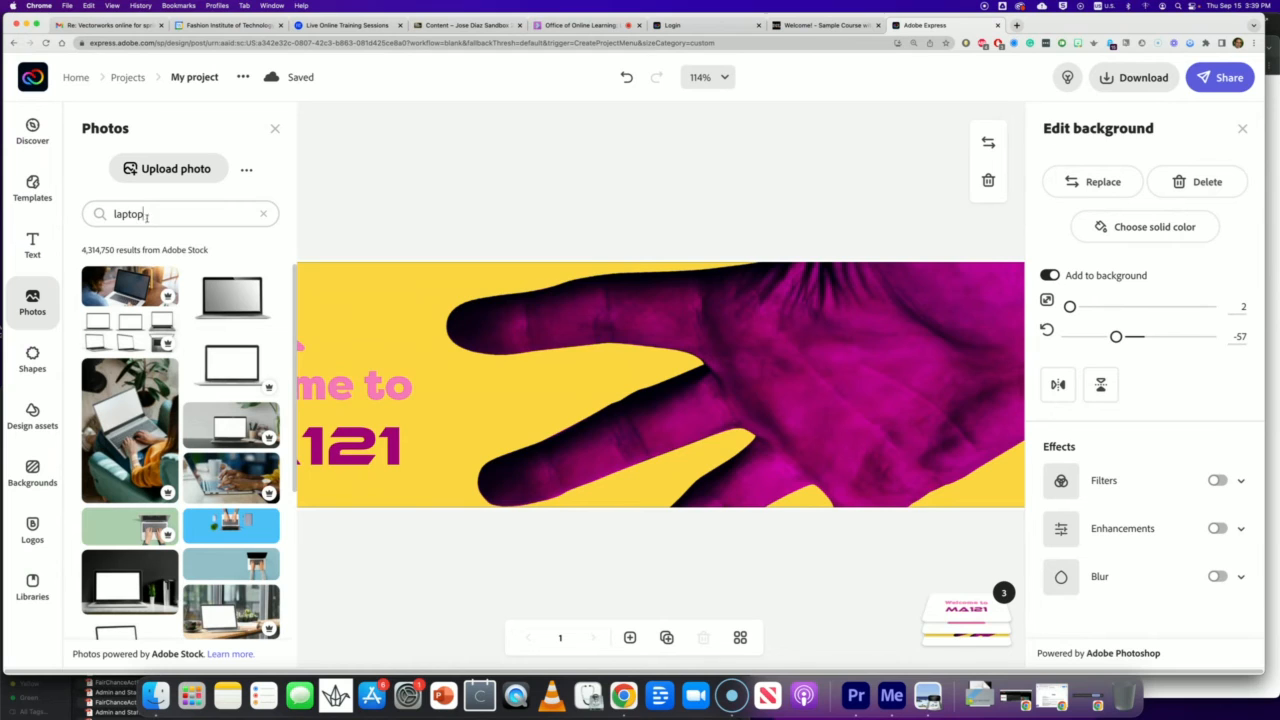
pyautogui.click(228, 367)
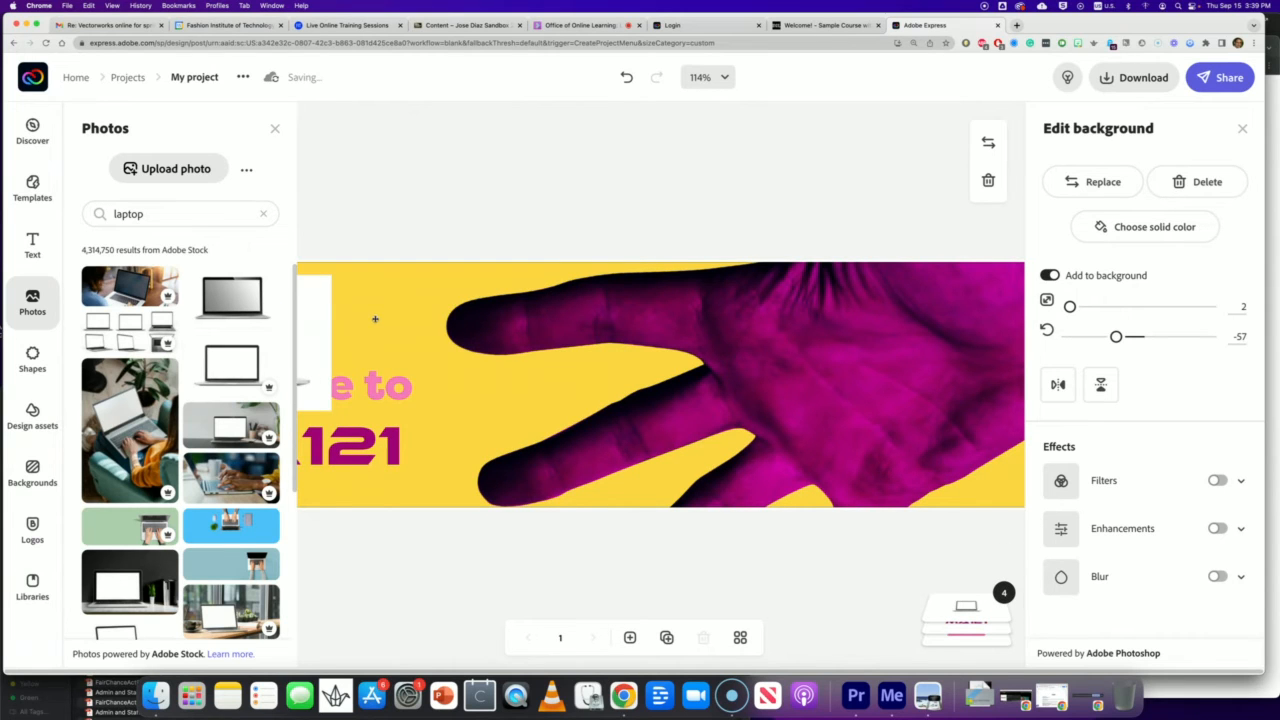
pyautogui.click(349, 572)
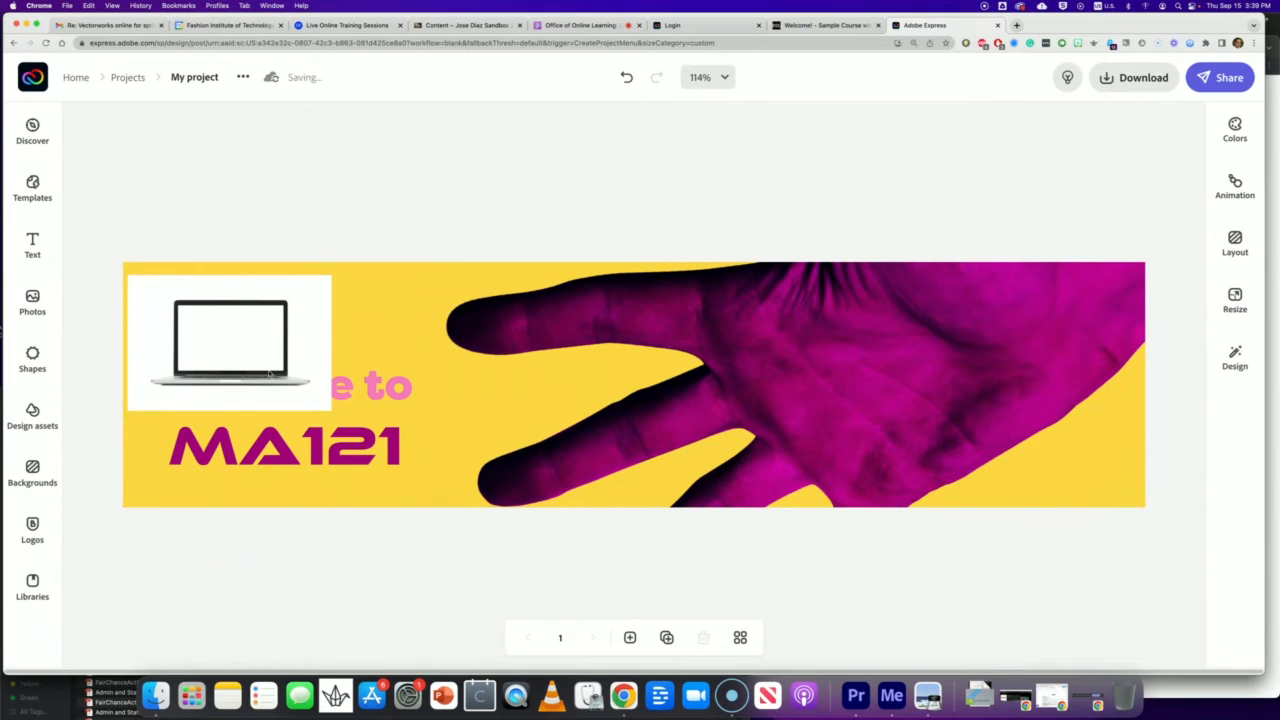
# Step: Move the laptop image over the welcome text and reorder its layer to sit directly above the background
pyautogui.moveTo(269, 373); pyautogui.dragTo(301, 403)
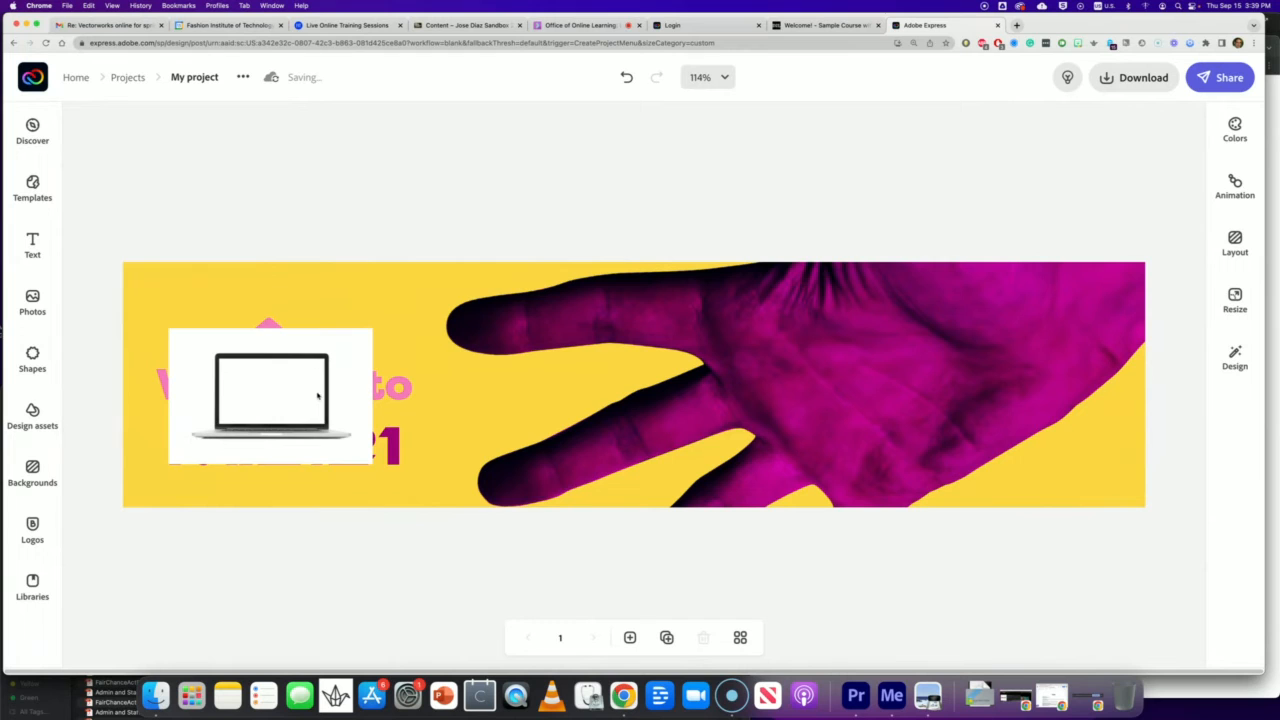
pyautogui.moveTo(297, 394)
pyautogui.mouseDown()
pyautogui.moveTo(243, 331)
pyautogui.moveTo(293, 395)
pyautogui.mouseUp()
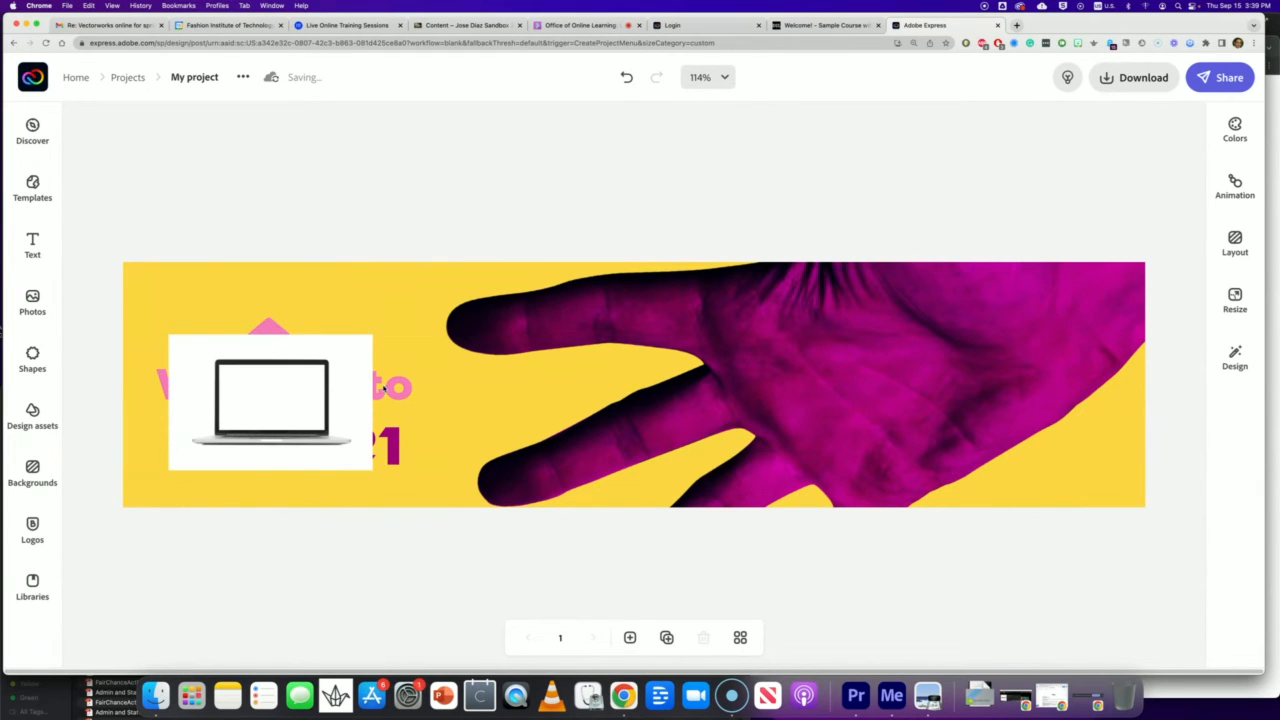
pyautogui.click(339, 396)
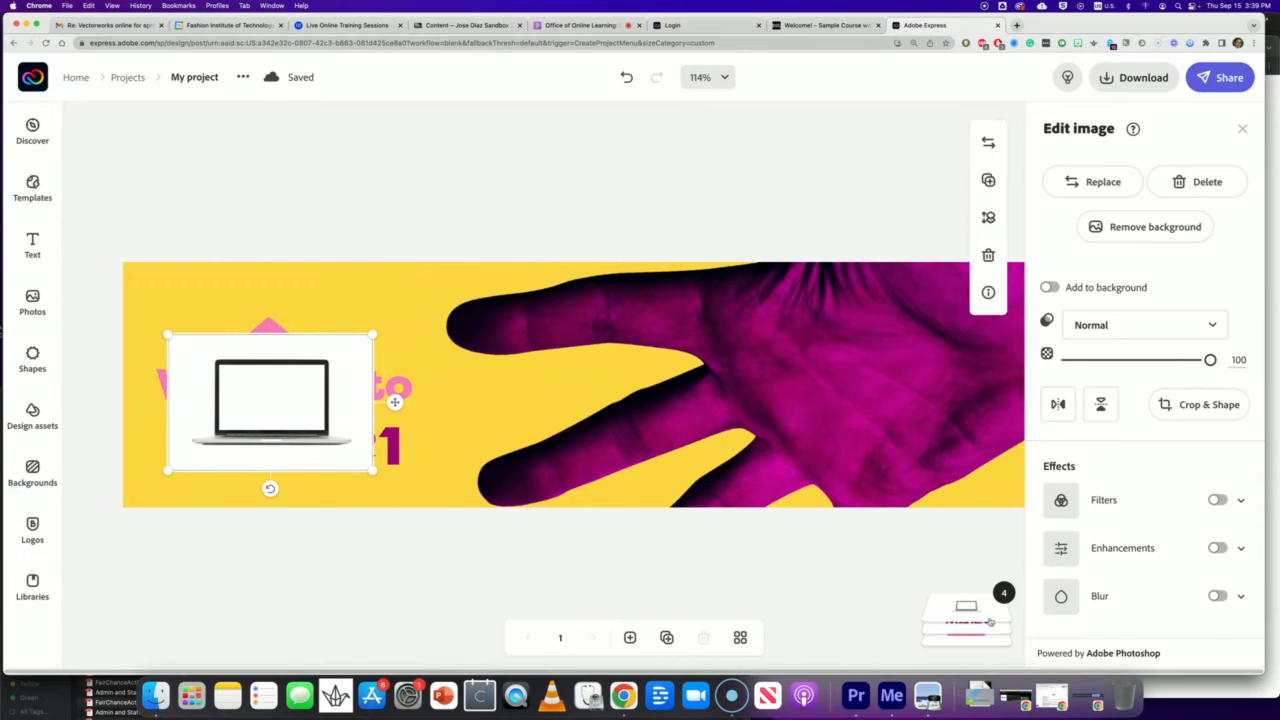
pyautogui.click(990, 622)
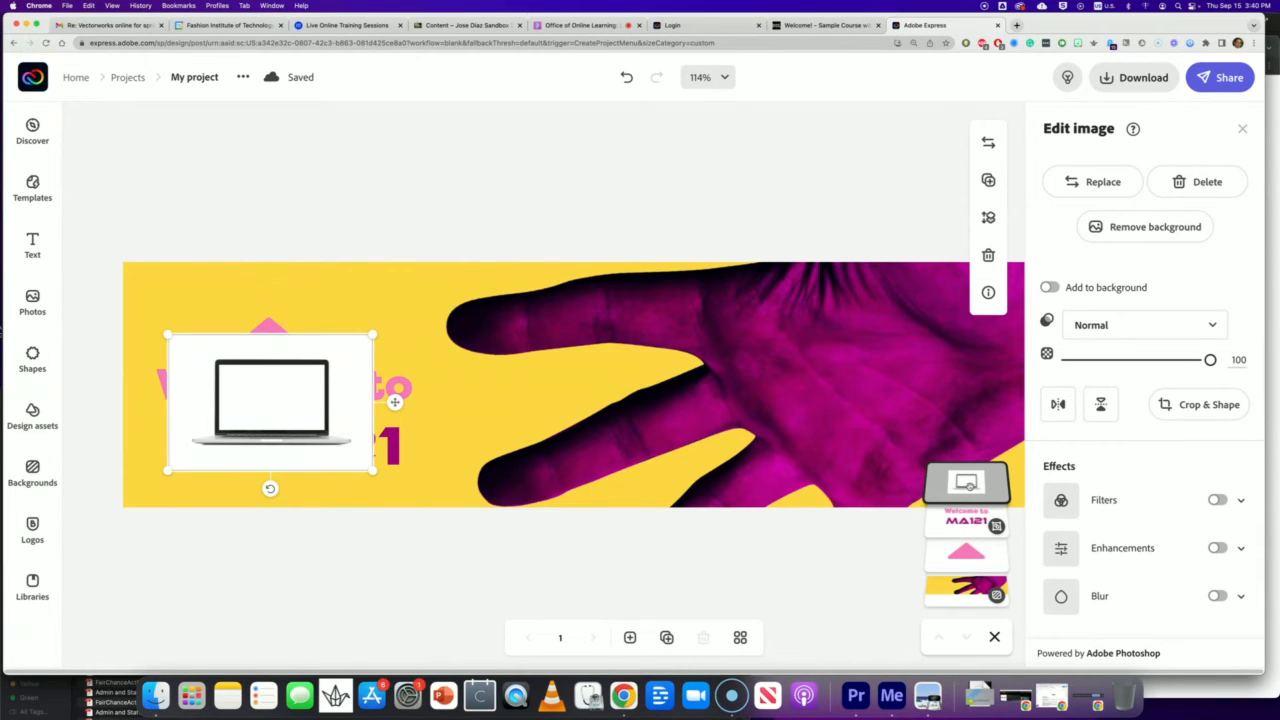
pyautogui.moveTo(968, 485); pyautogui.dragTo(969, 550)
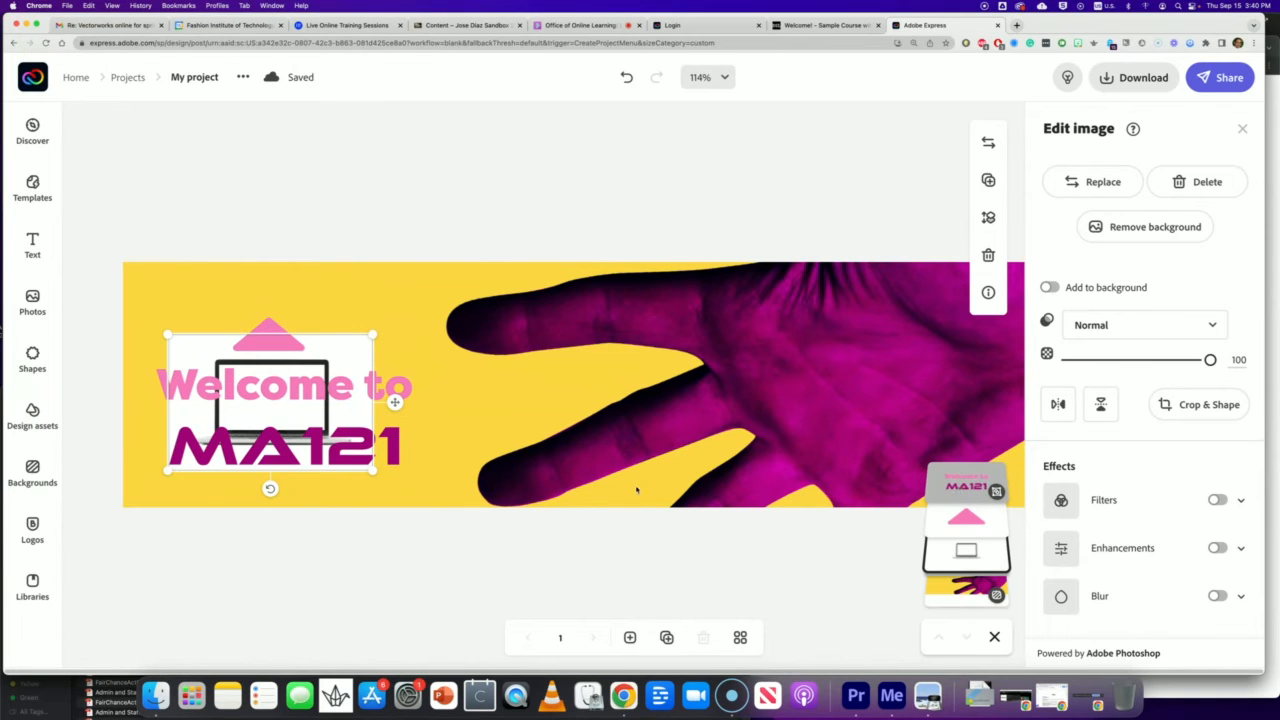
# Step: Shrink the "Welcome to MA121" text group so that it fits inside the laptop's screen
pyautogui.click(395, 386)
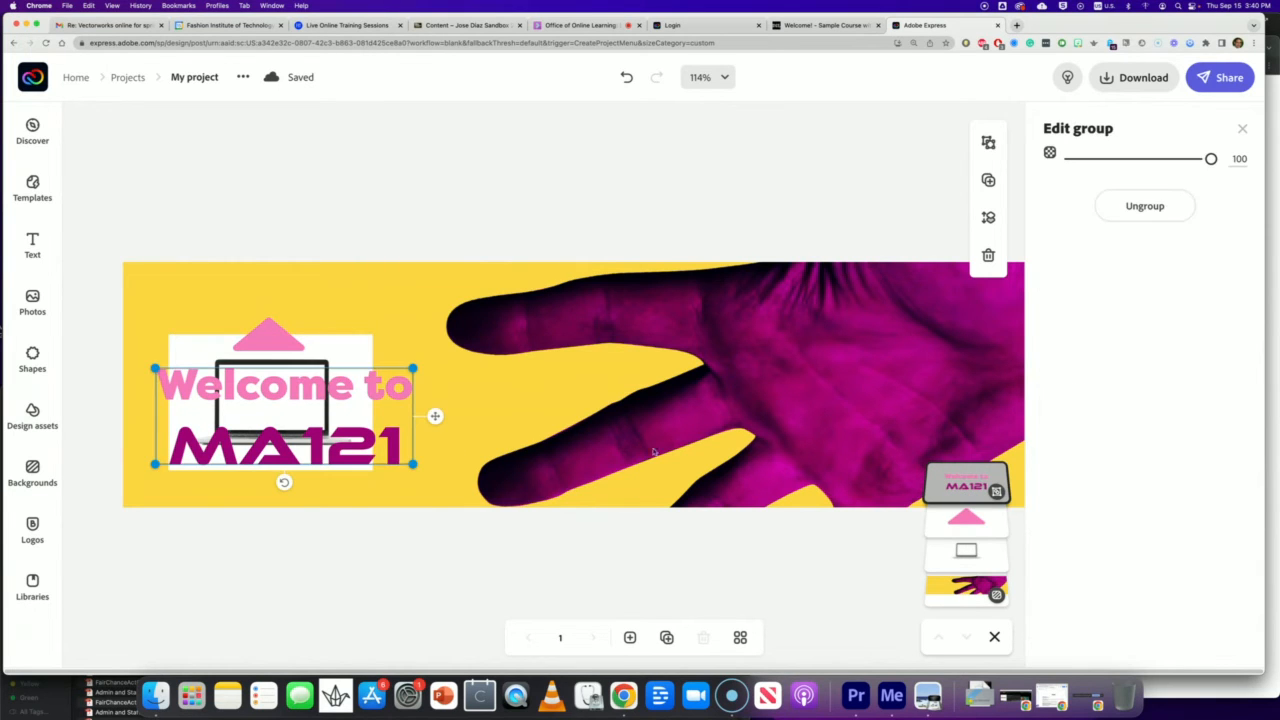
pyautogui.moveTo(413, 465); pyautogui.dragTo(302, 423)
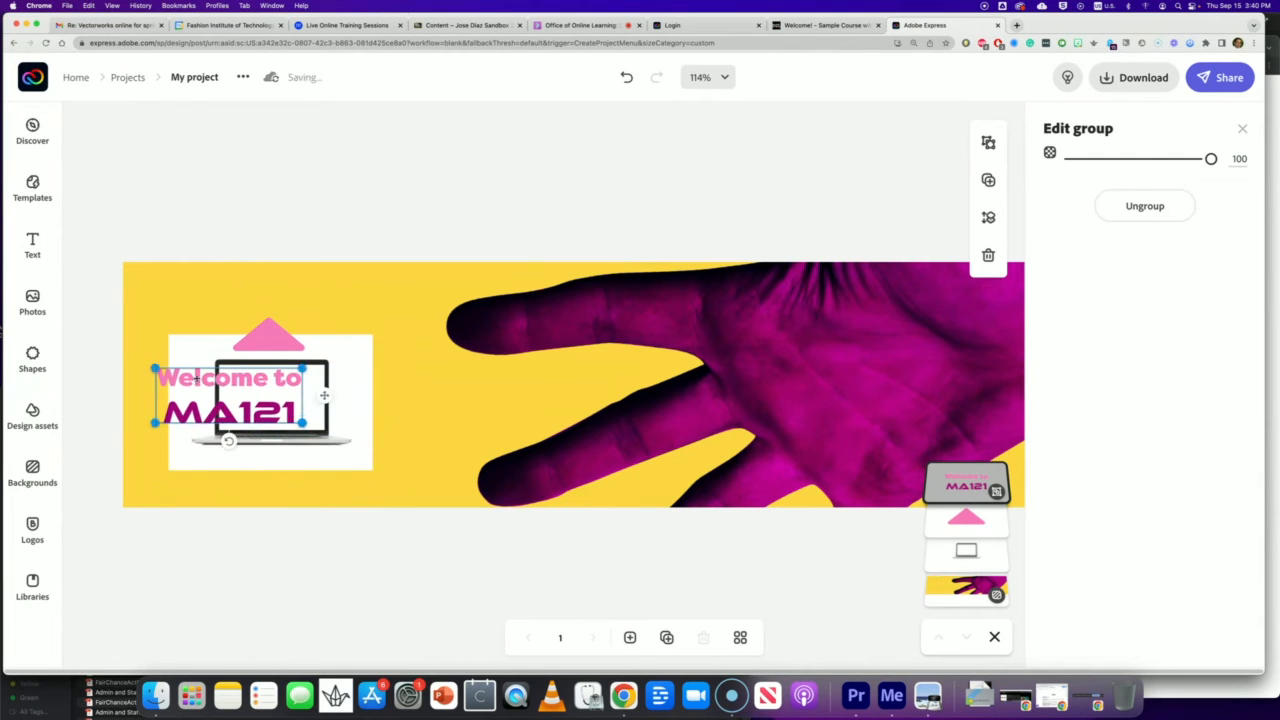
pyautogui.moveTo(152, 366); pyautogui.dragTo(267, 388)
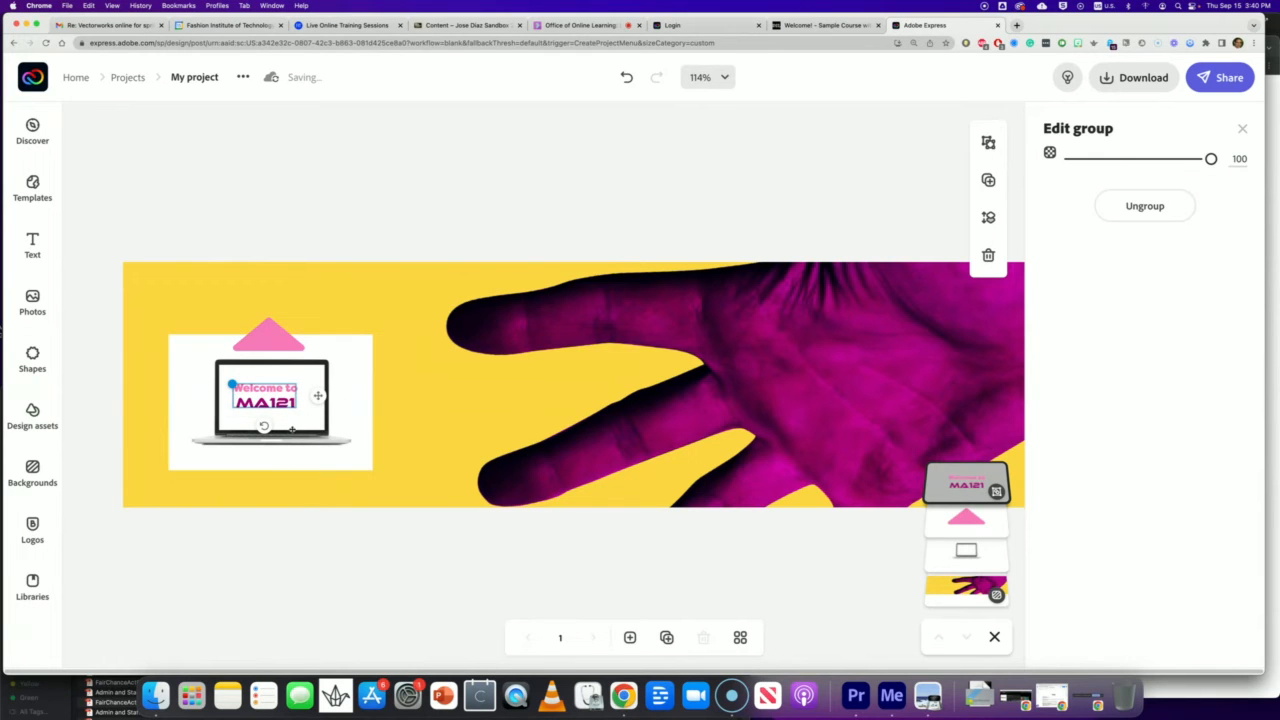
pyautogui.click(409, 520)
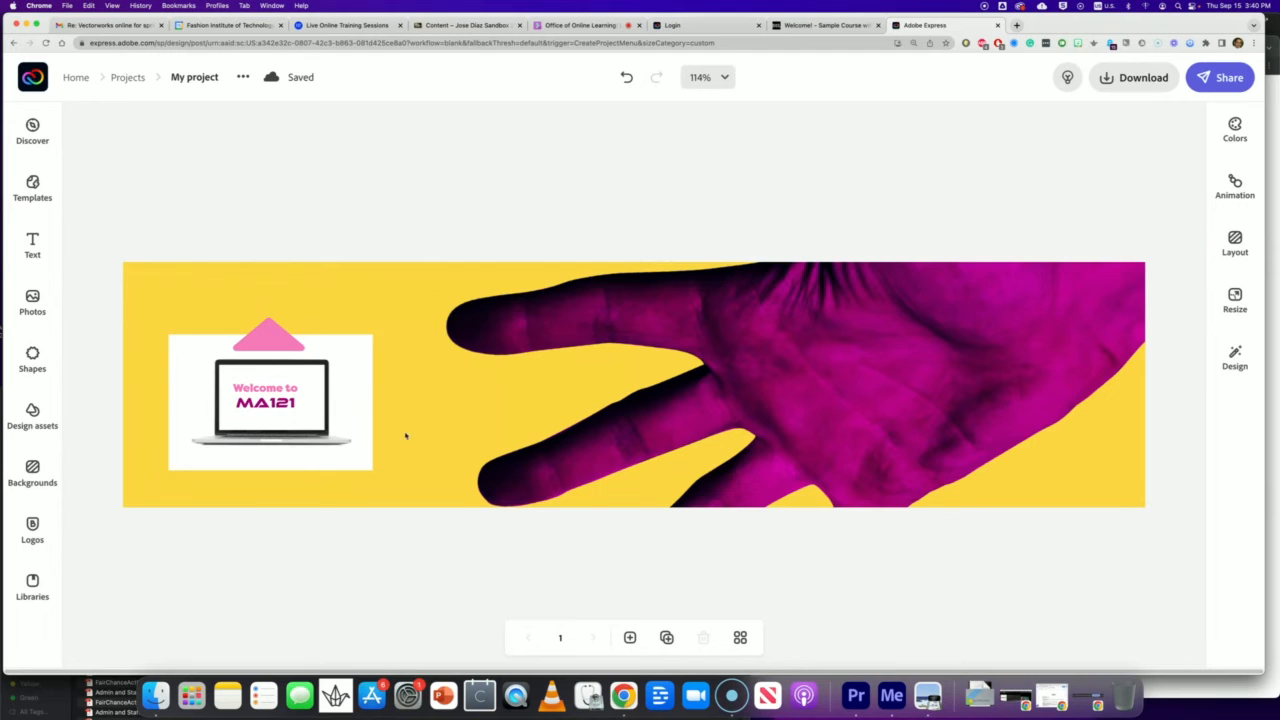
pyautogui.click(446, 481)
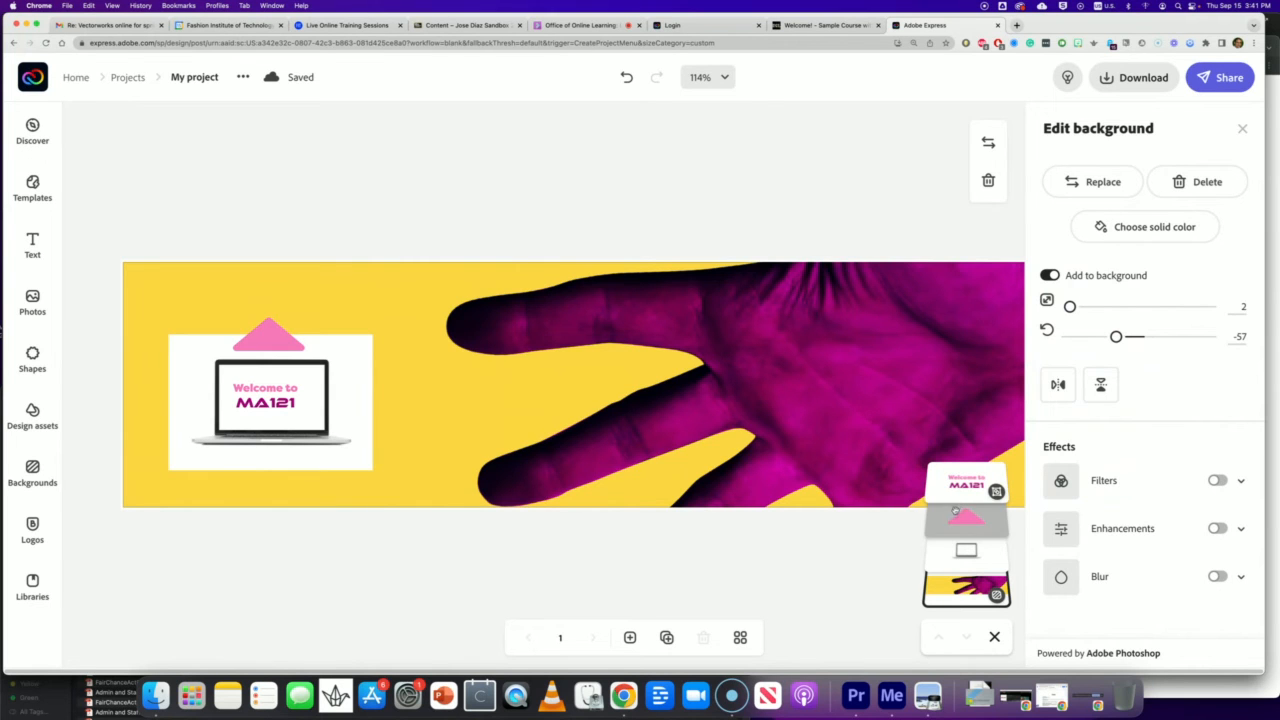
pyautogui.click(888, 557)
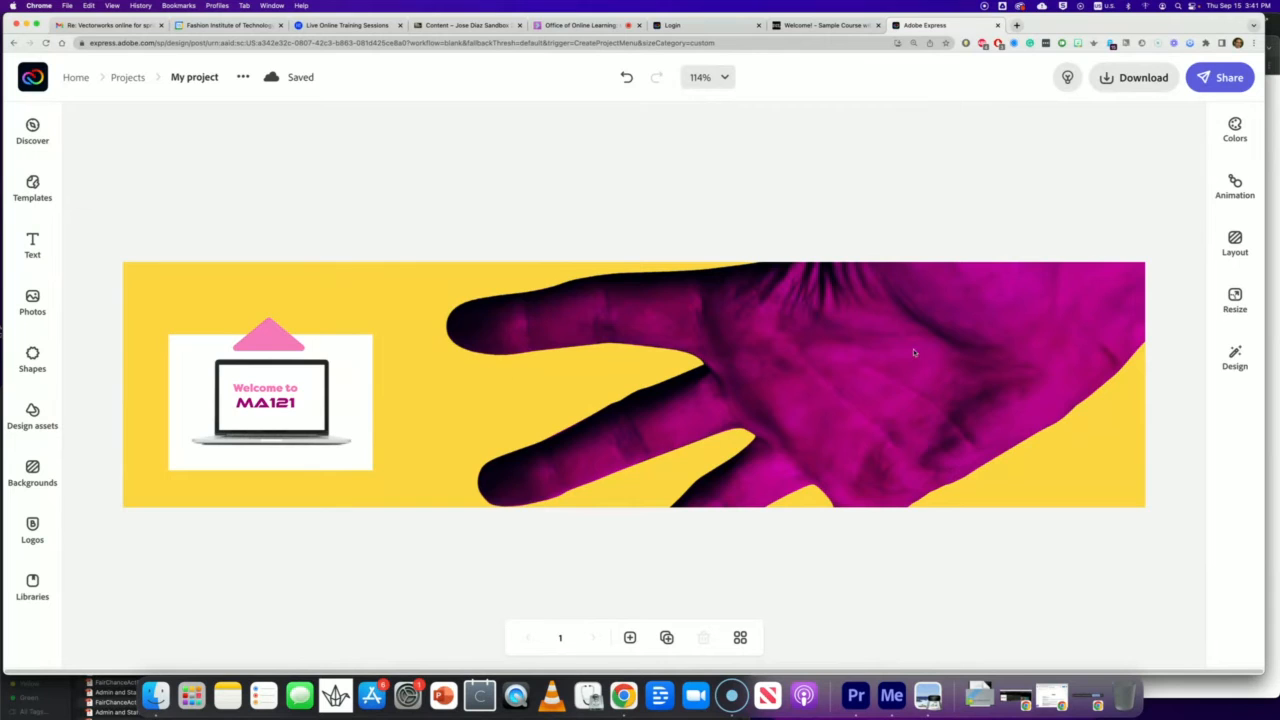
# Step: Download the finished banner as a PNG file
pyautogui.click(1130, 86)
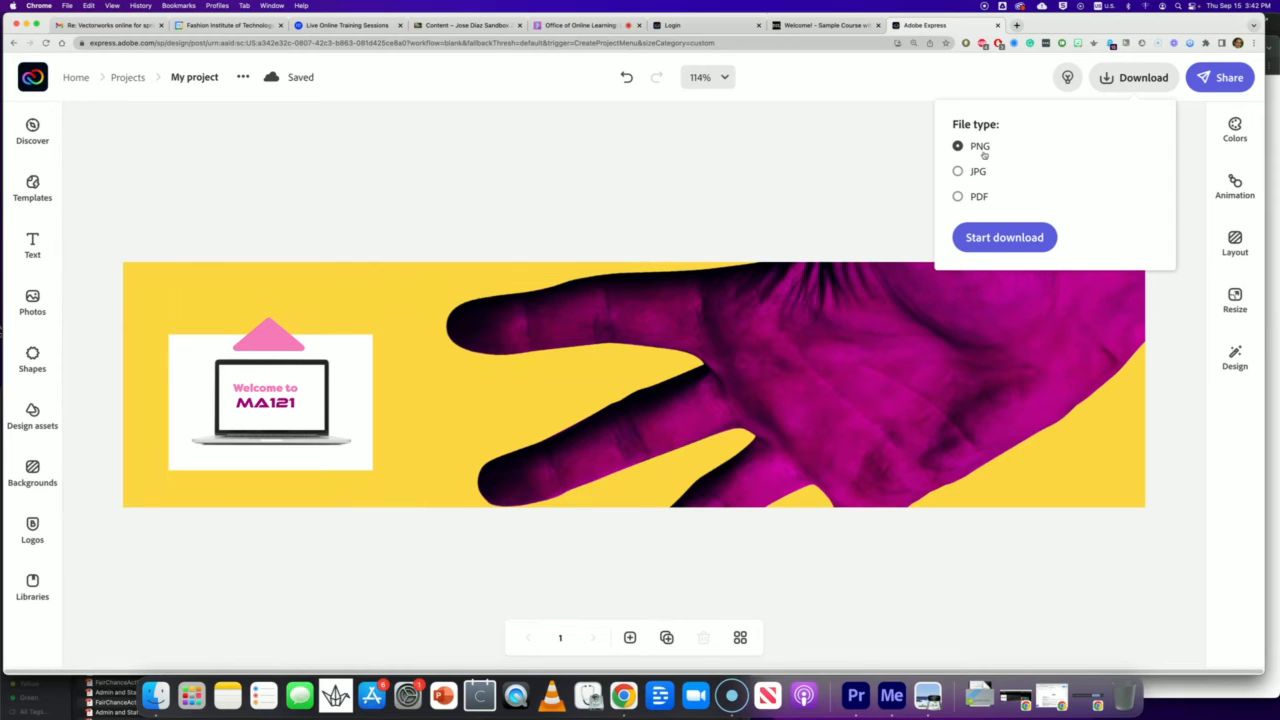
pyautogui.click(997, 240)
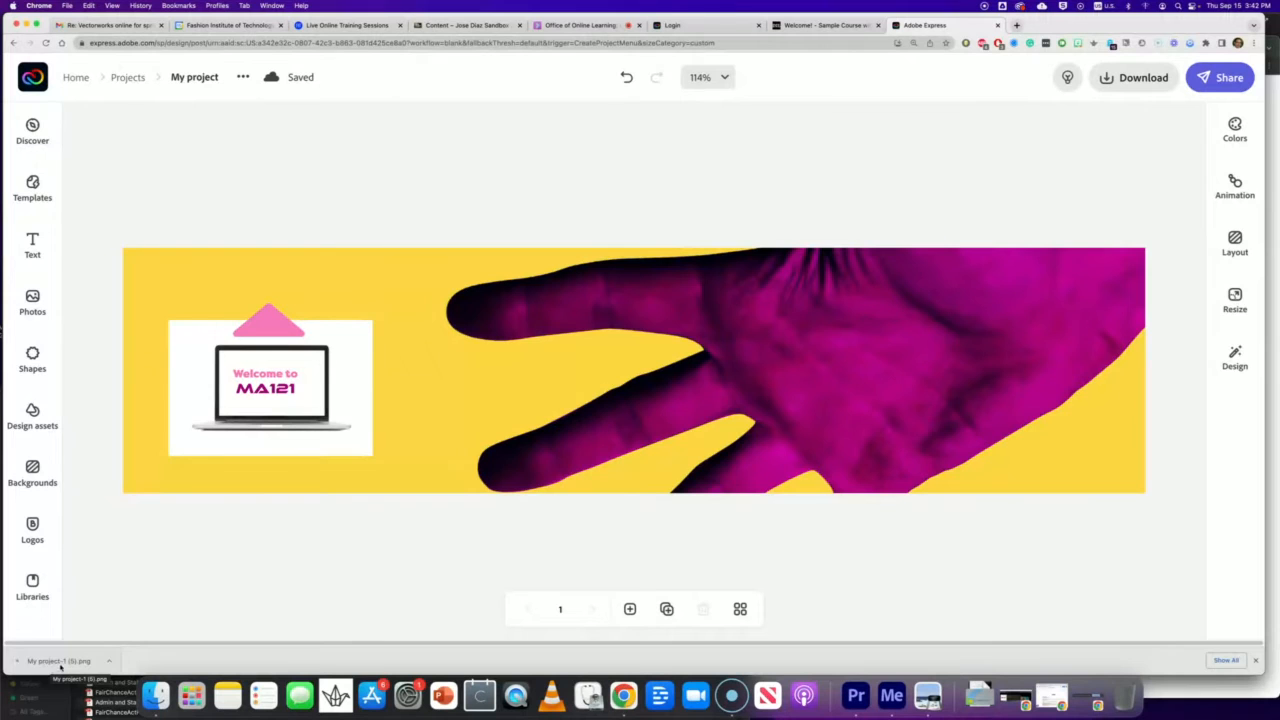
# Step: Switch to the Brightspace sample course and delete the Unit 1 bees banner from the Welcome! description
pyautogui.click(823, 25)
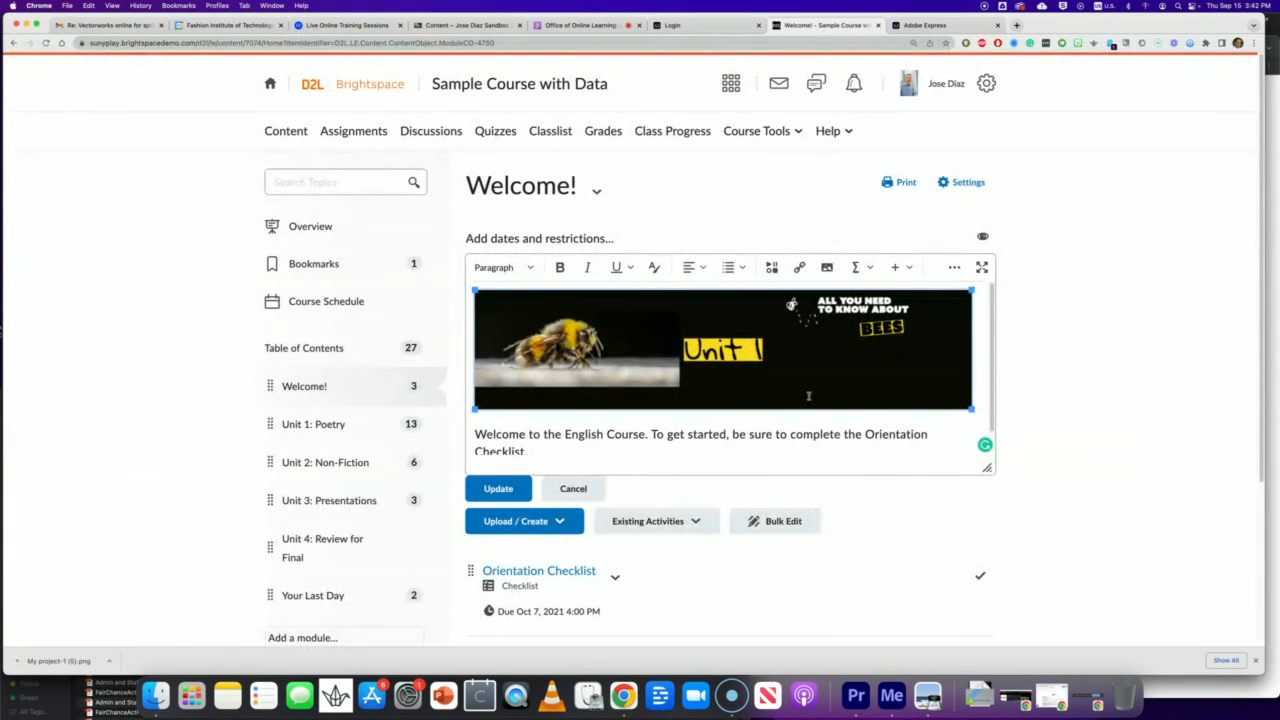
pyautogui.click(821, 338)
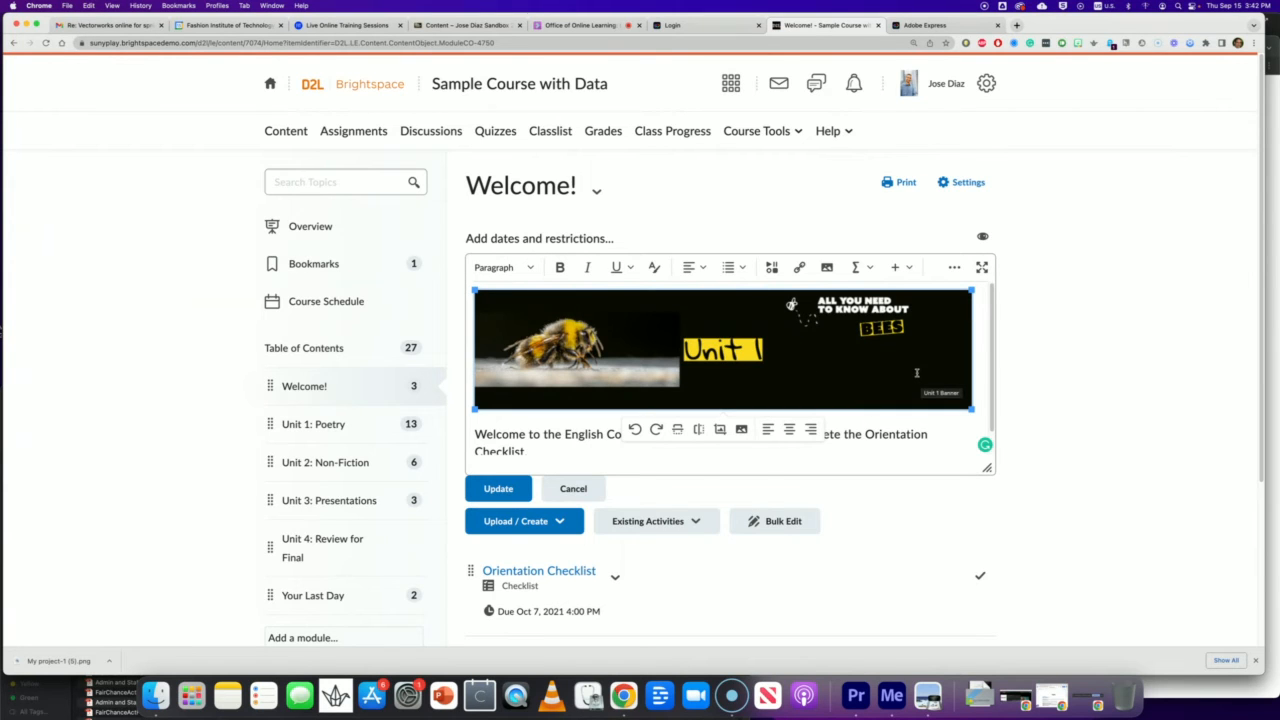
pyautogui.press('BackSpace')
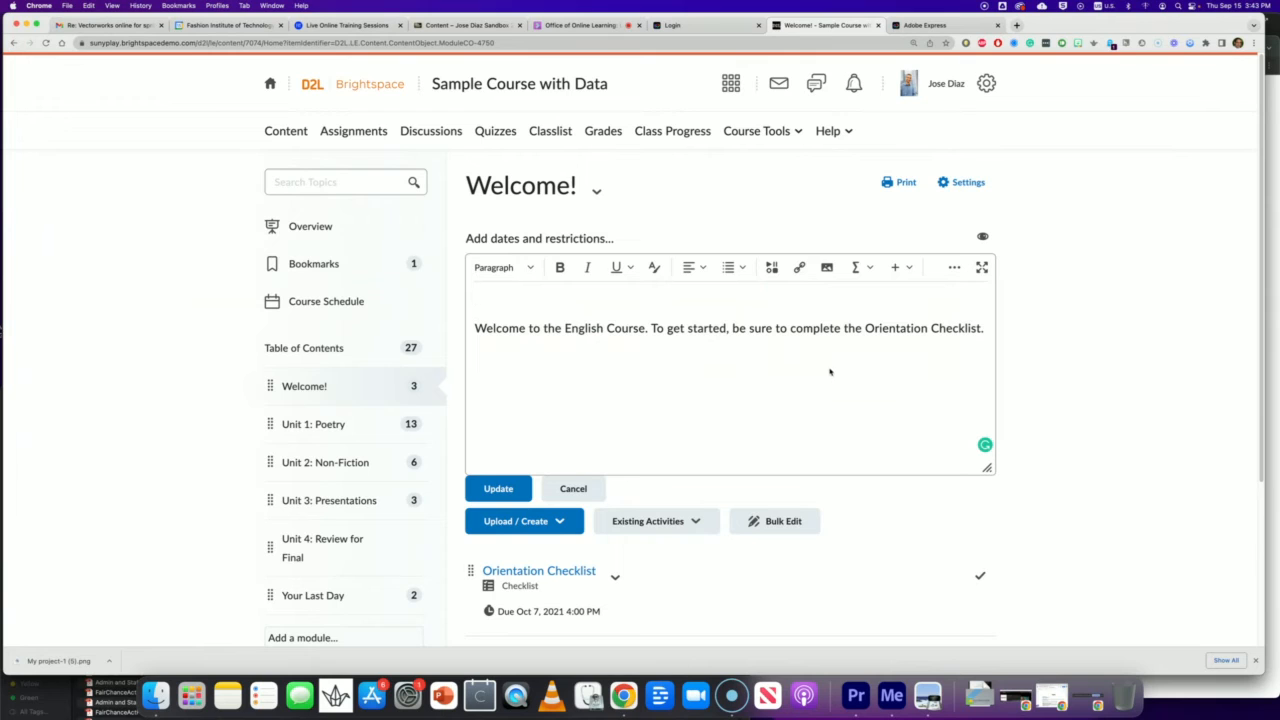
# Step: Insert the downloaded banner image My project-1 (5).png from the computer's Downloads folder into the Welcome! description
pyautogui.click(826, 270)
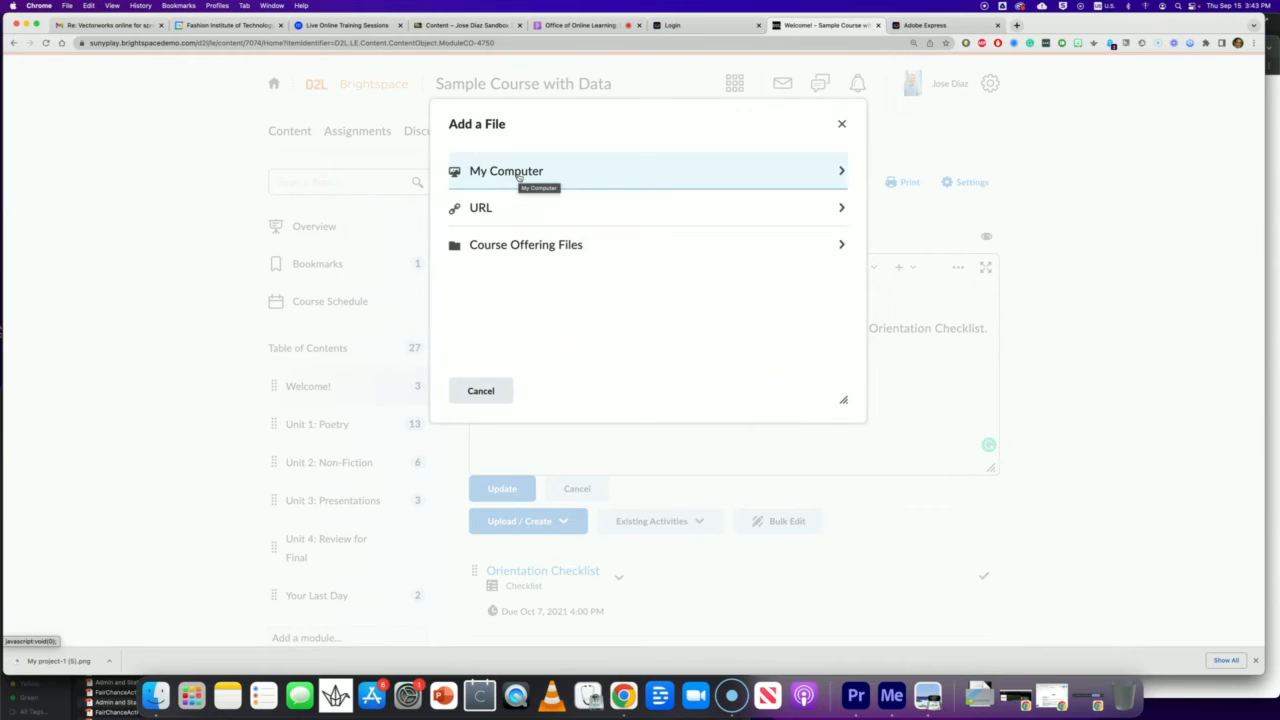
pyautogui.click(519, 178)
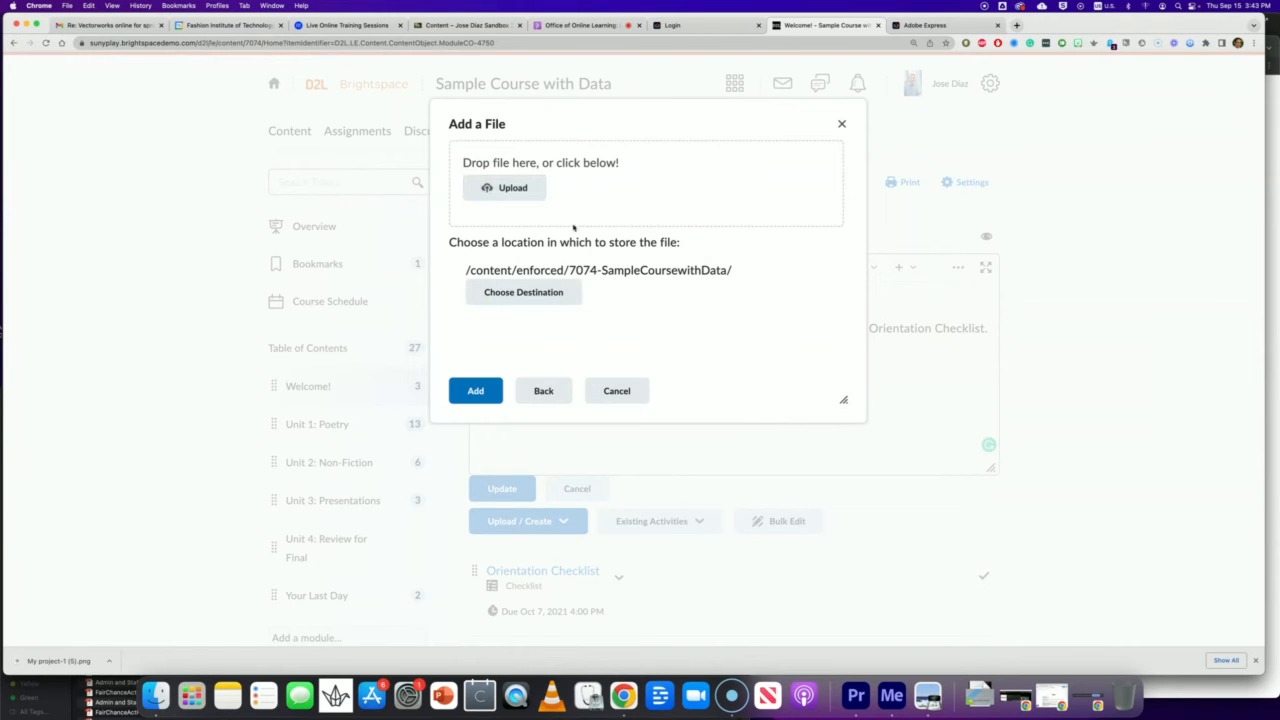
pyautogui.click(513, 192)
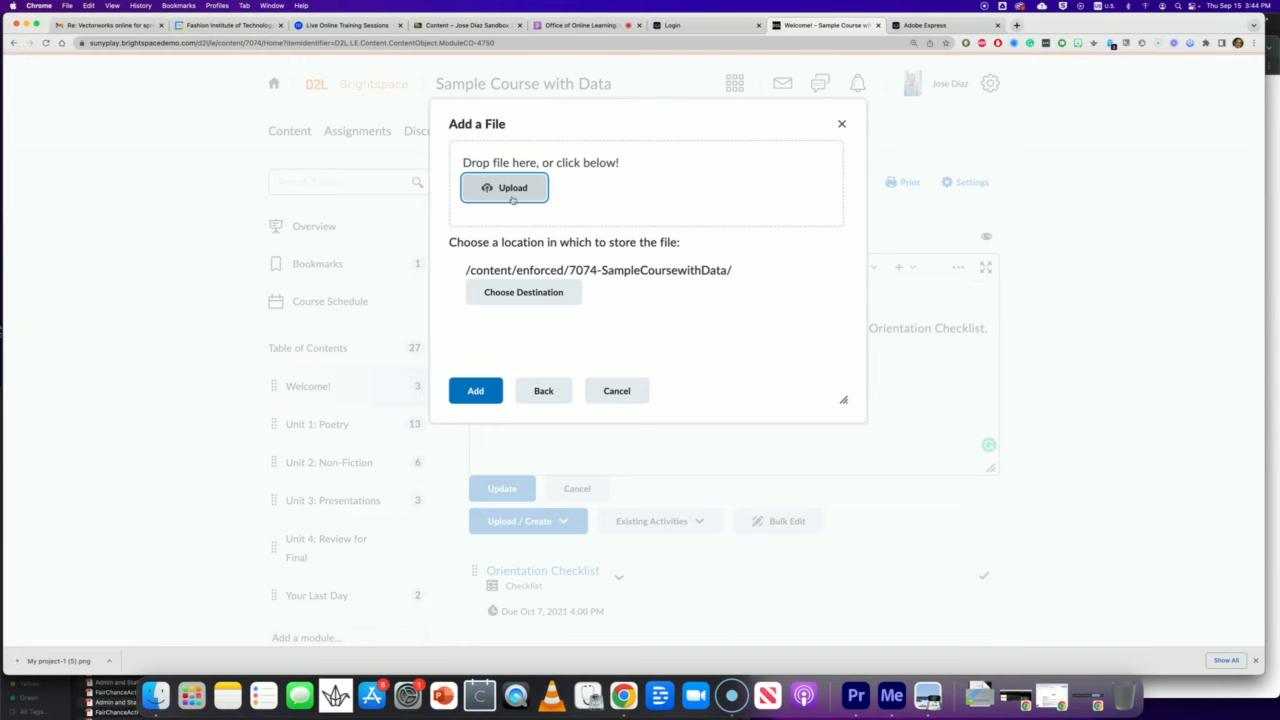
pyautogui.click(162, 704)
pyautogui.click(120, 434)
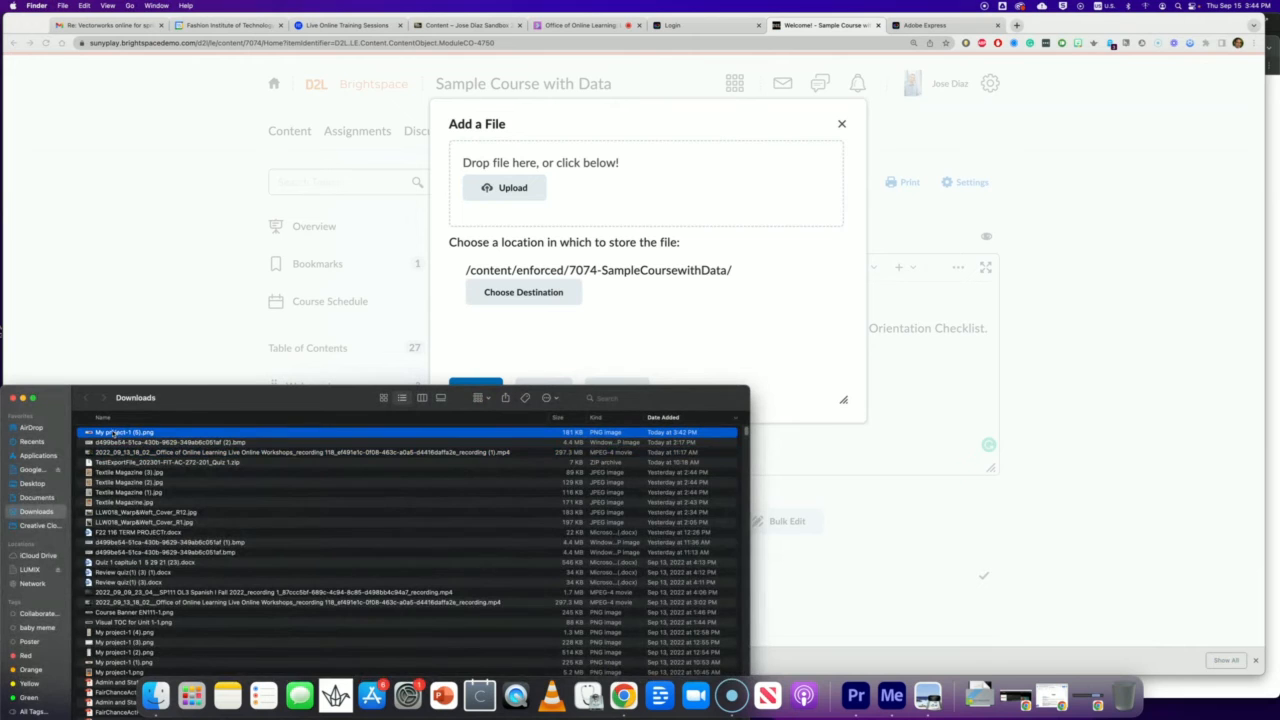
pyautogui.moveTo(114, 434); pyautogui.dragTo(607, 189)
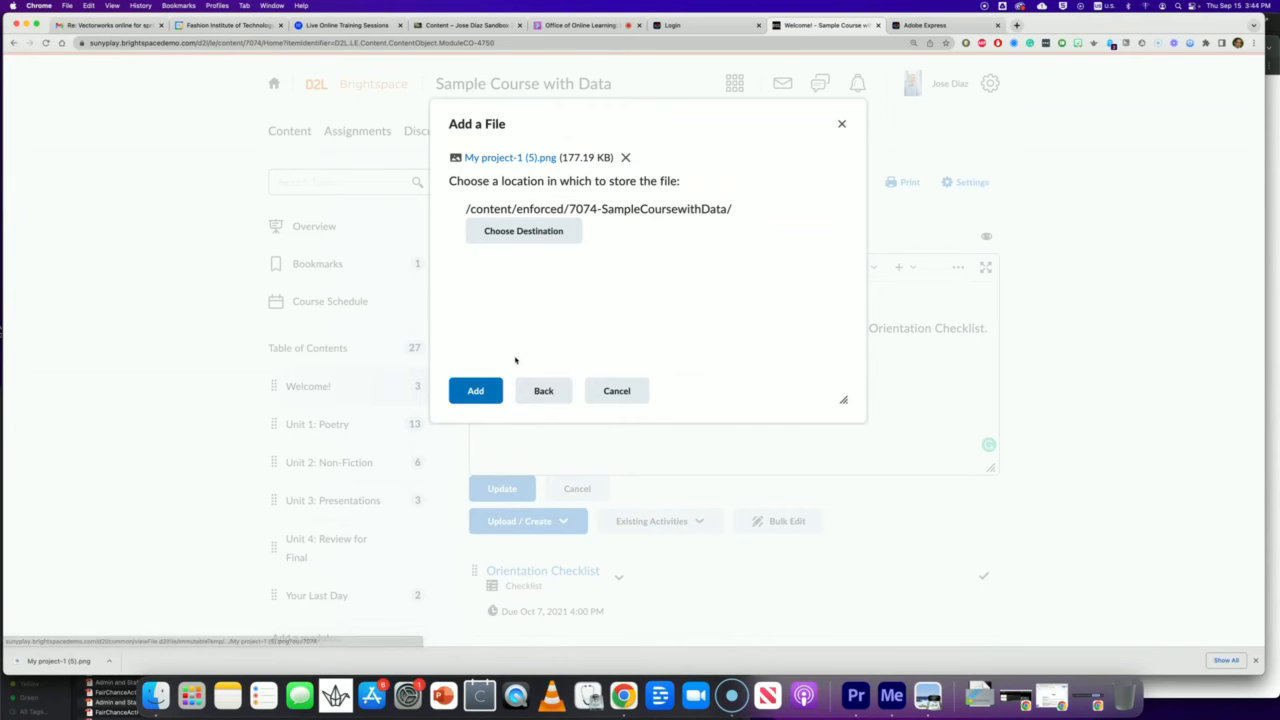
pyautogui.click(475, 391)
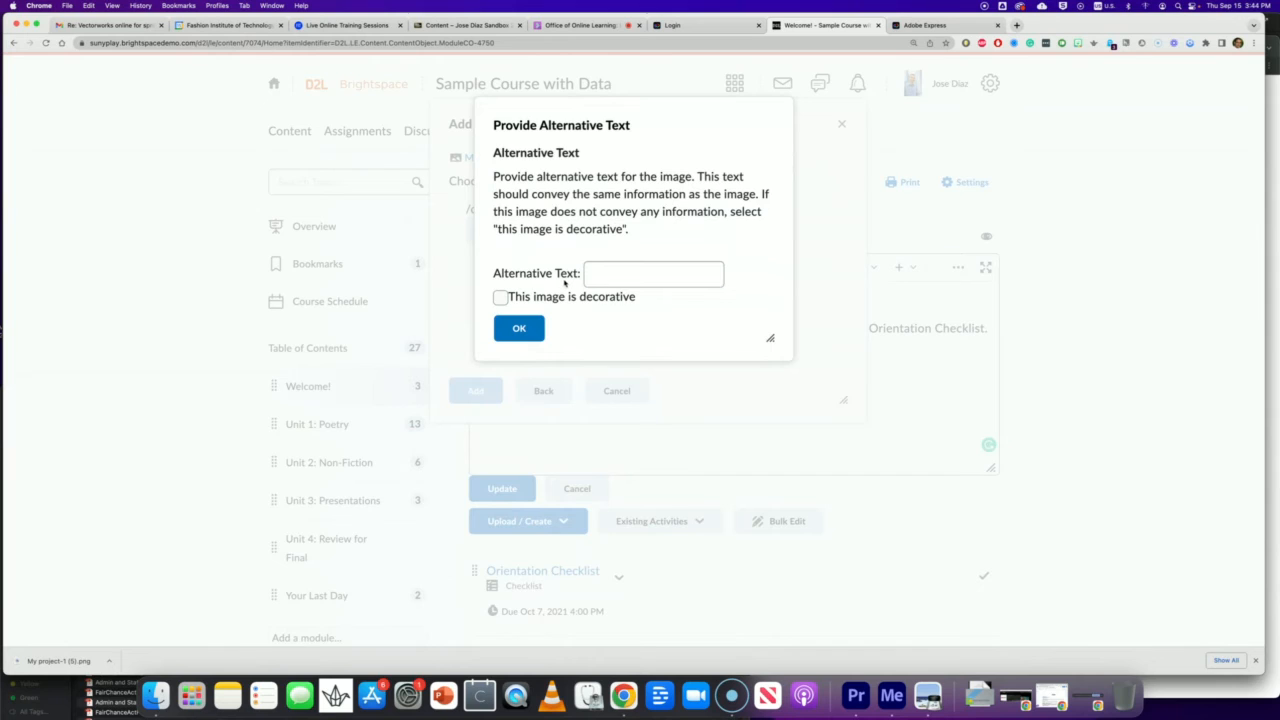
# Step: Give the banner the alternative text "Welcome banner with image of a laptop and hand" and update the Welcome! description
pyautogui.click(610, 285)
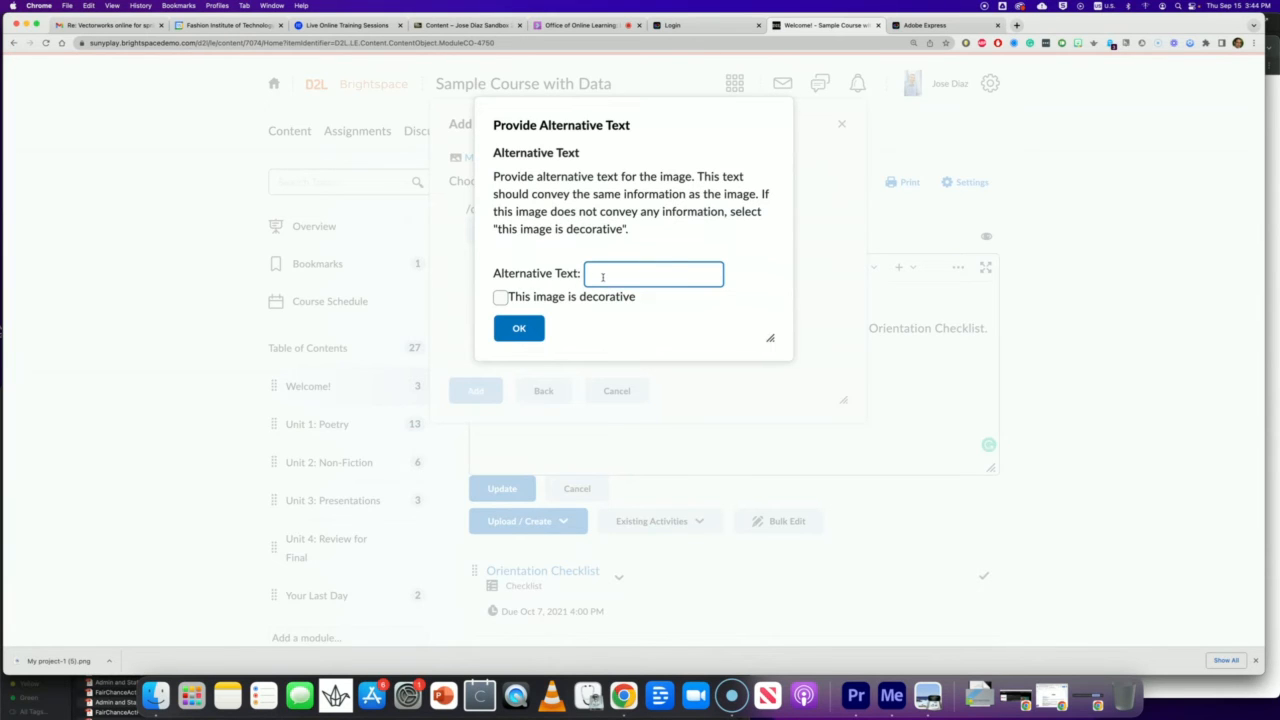
pyautogui.write('Welcome')
pyautogui.write(' banner')
pyautogui.write(' with l')
pyautogui.write('imag')
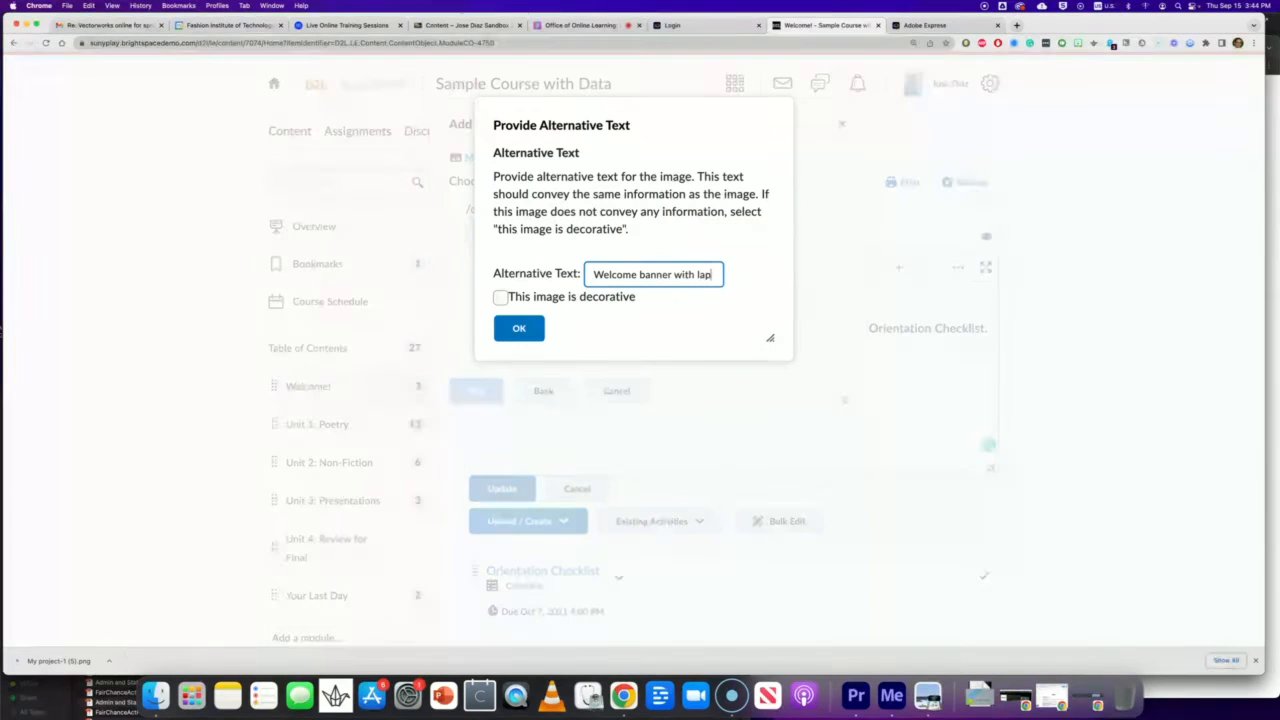
pyautogui.write('e of')
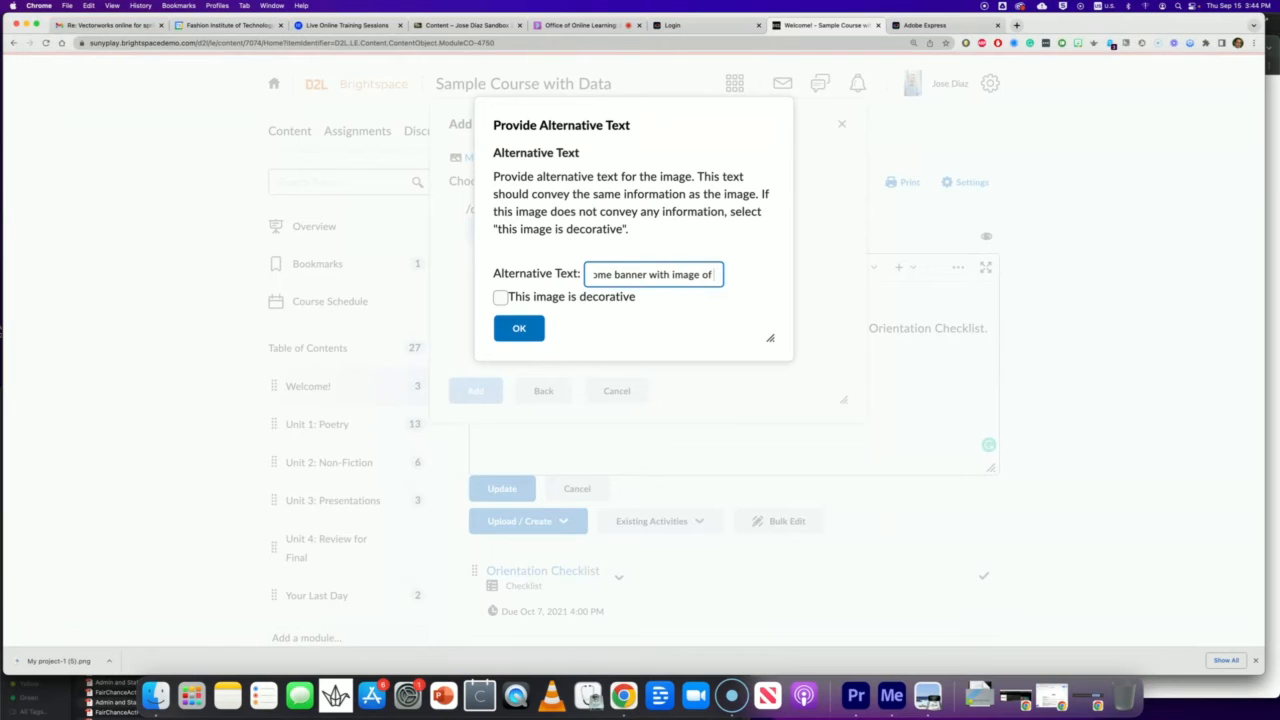
pyautogui.write(' a laptop and hand')
pyautogui.click(518, 332)
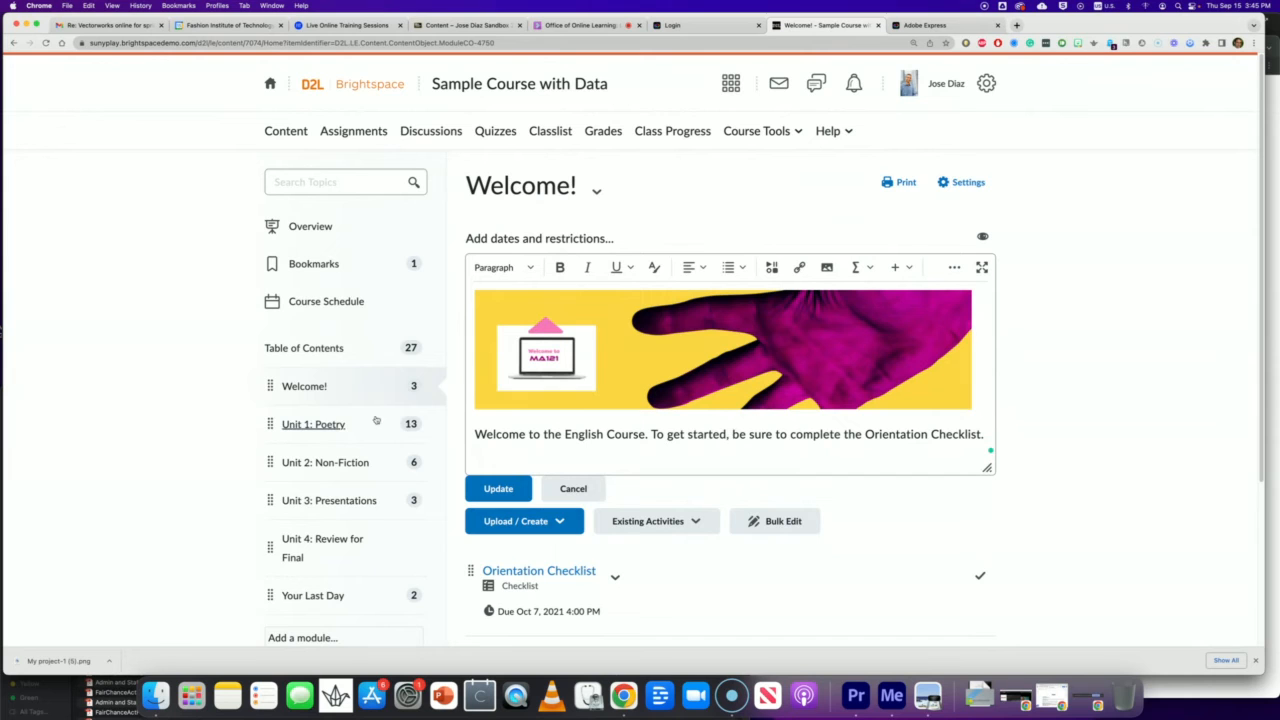
pyautogui.click(498, 492)
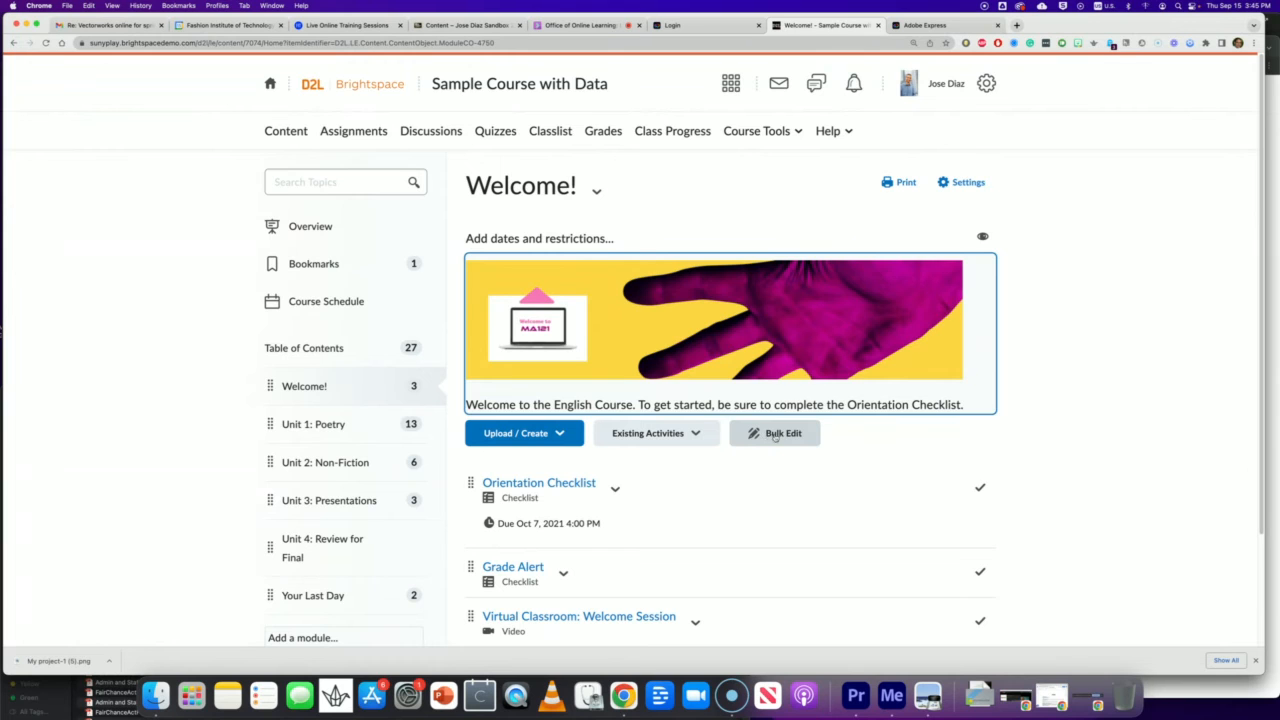
# Step: Switch to Adobe Express and duplicate the banner project under the name "Unit 2"
pyautogui.click(932, 27)
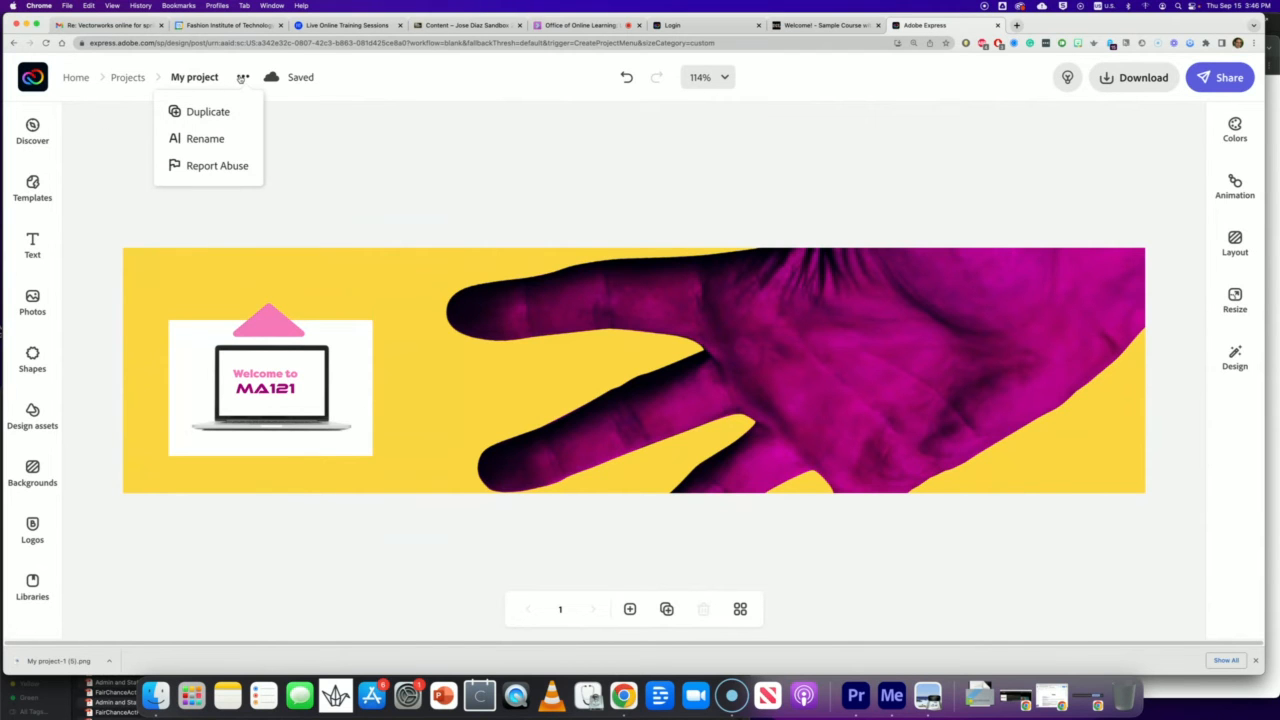
pyautogui.click(200, 112)
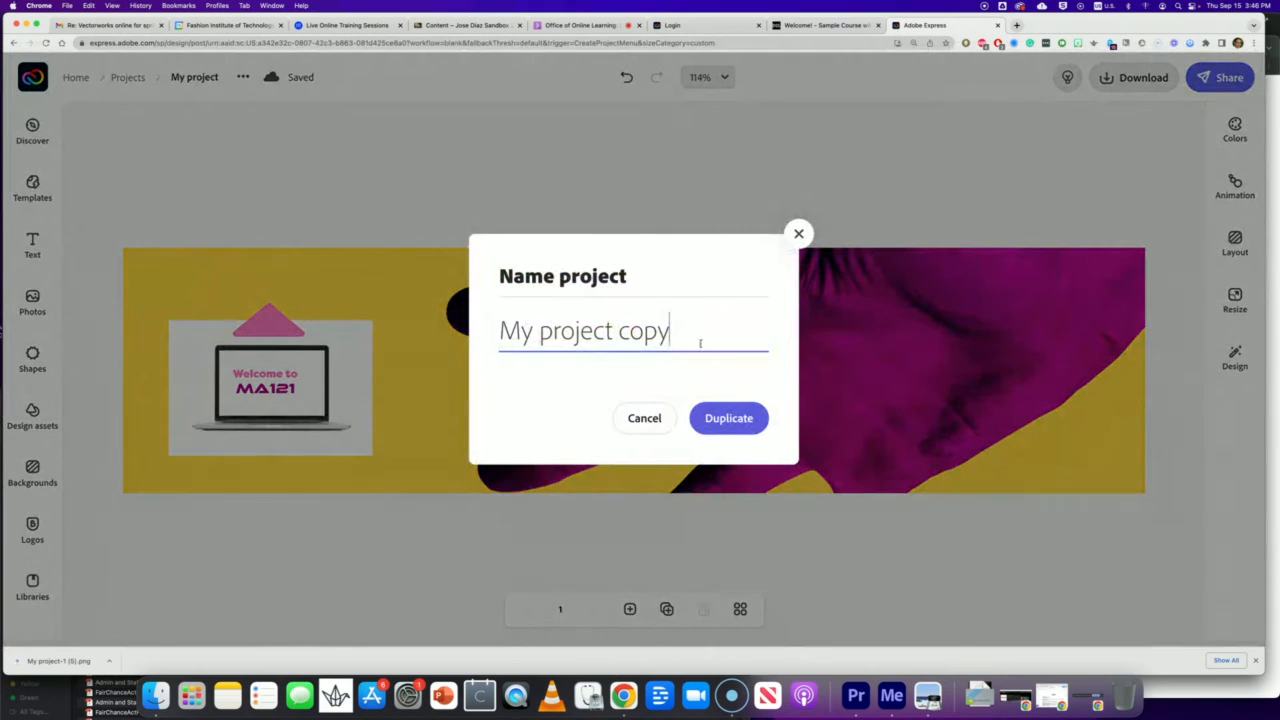
pyautogui.moveTo(701, 343); pyautogui.dragTo(500, 332)
pyautogui.write('Unit')
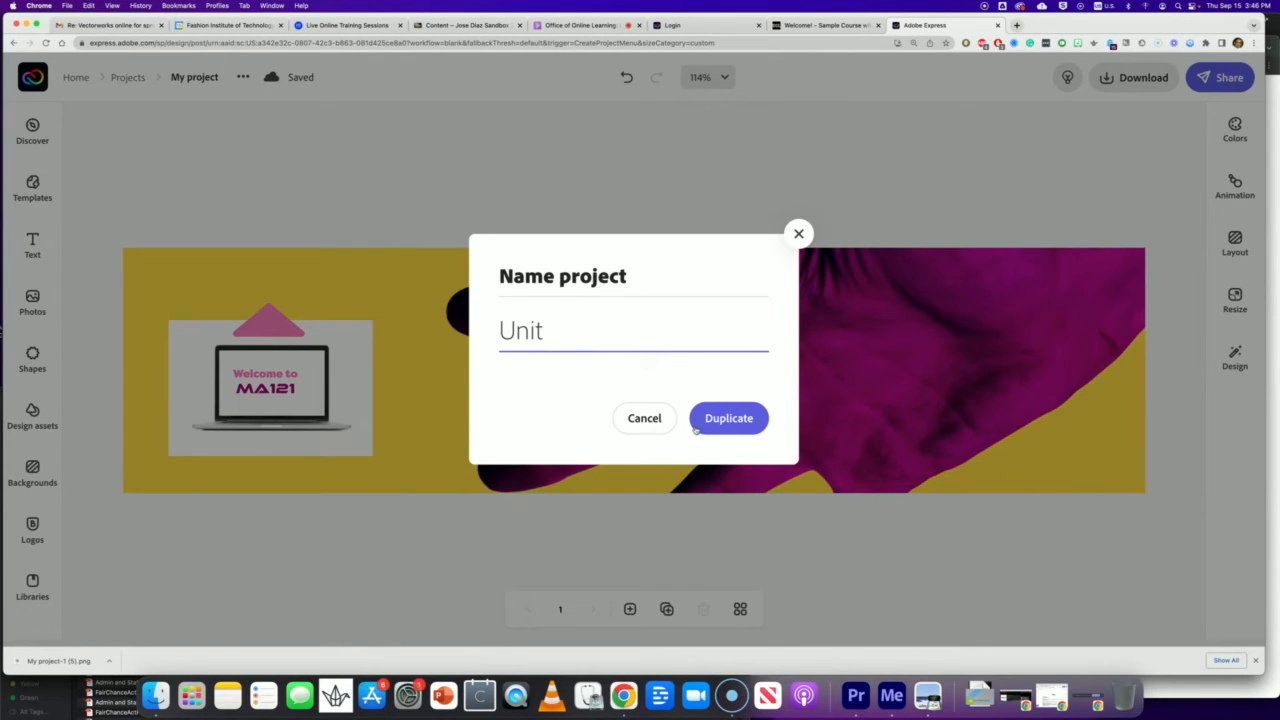
pyautogui.write('2')
pyautogui.click(756, 426)
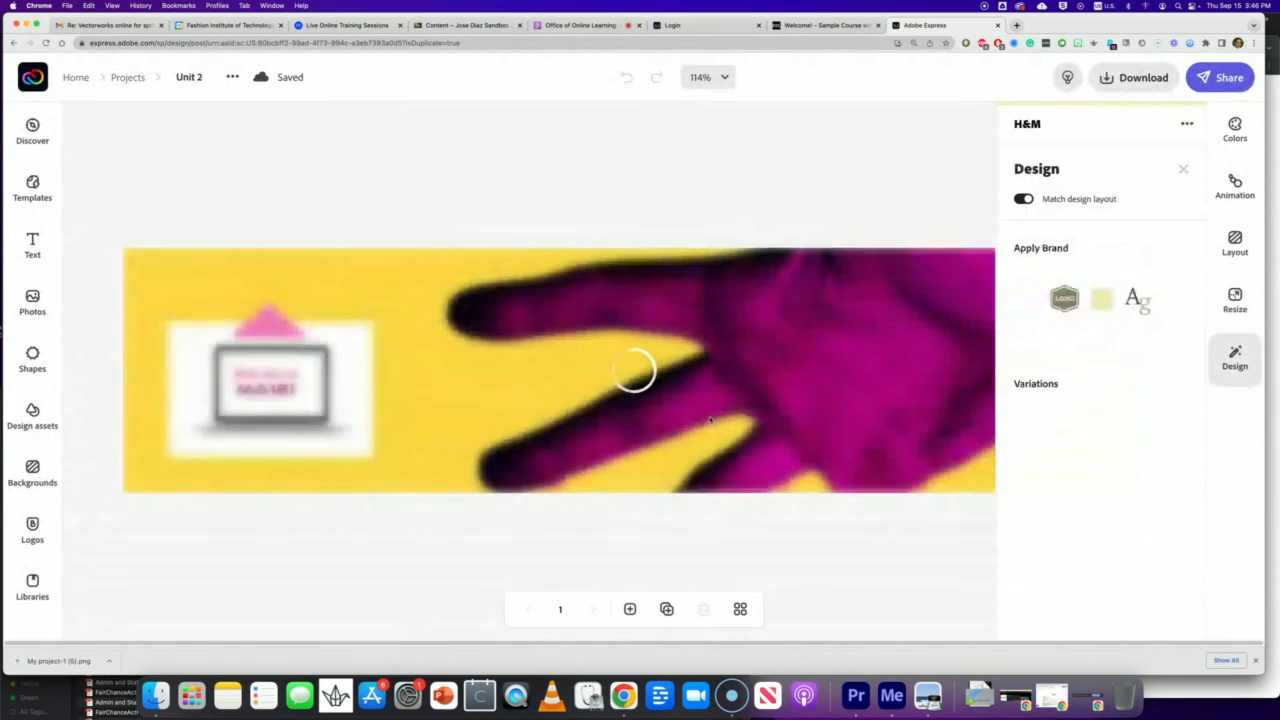
pyautogui.click(267, 381)
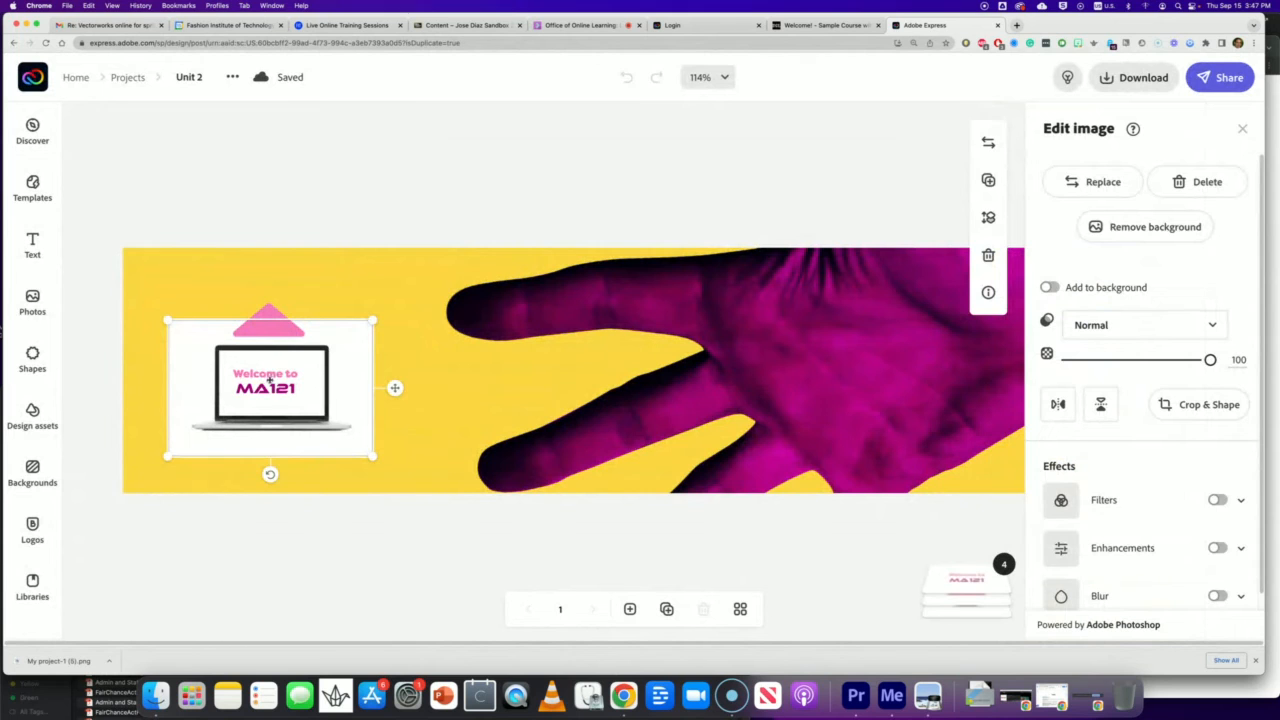
pyautogui.doubleClick(269, 379)
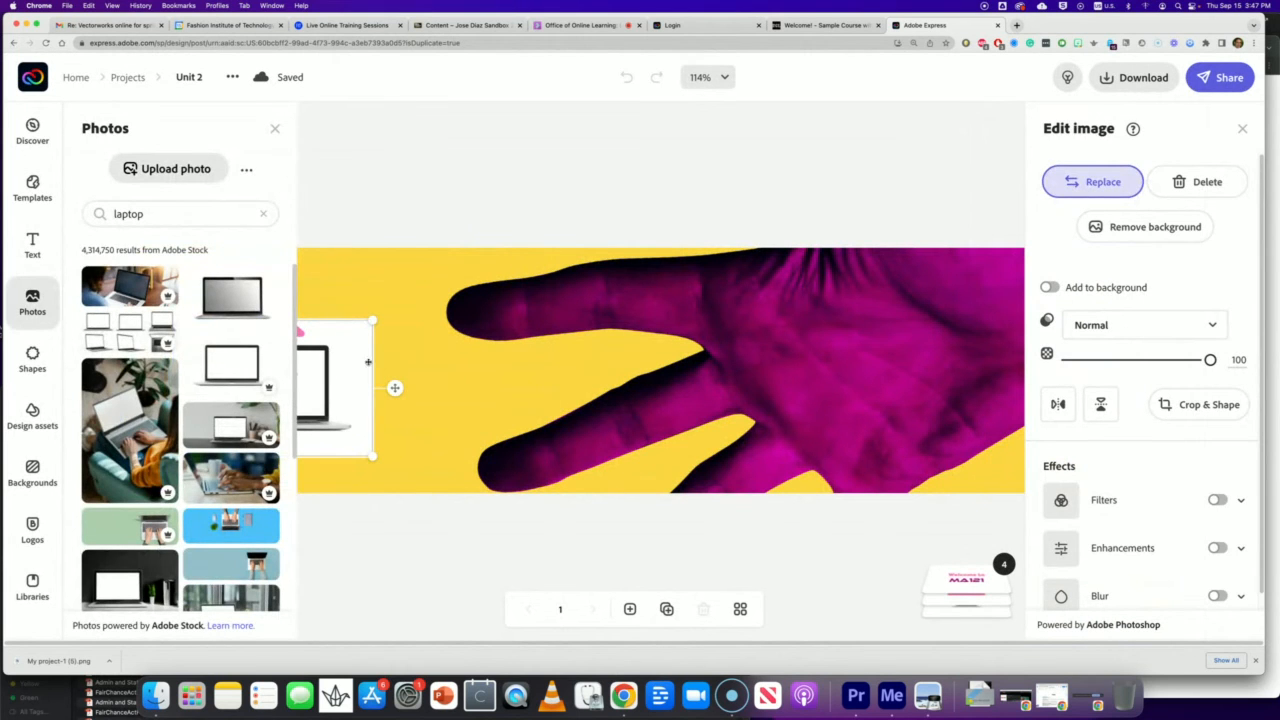
pyautogui.click(383, 299)
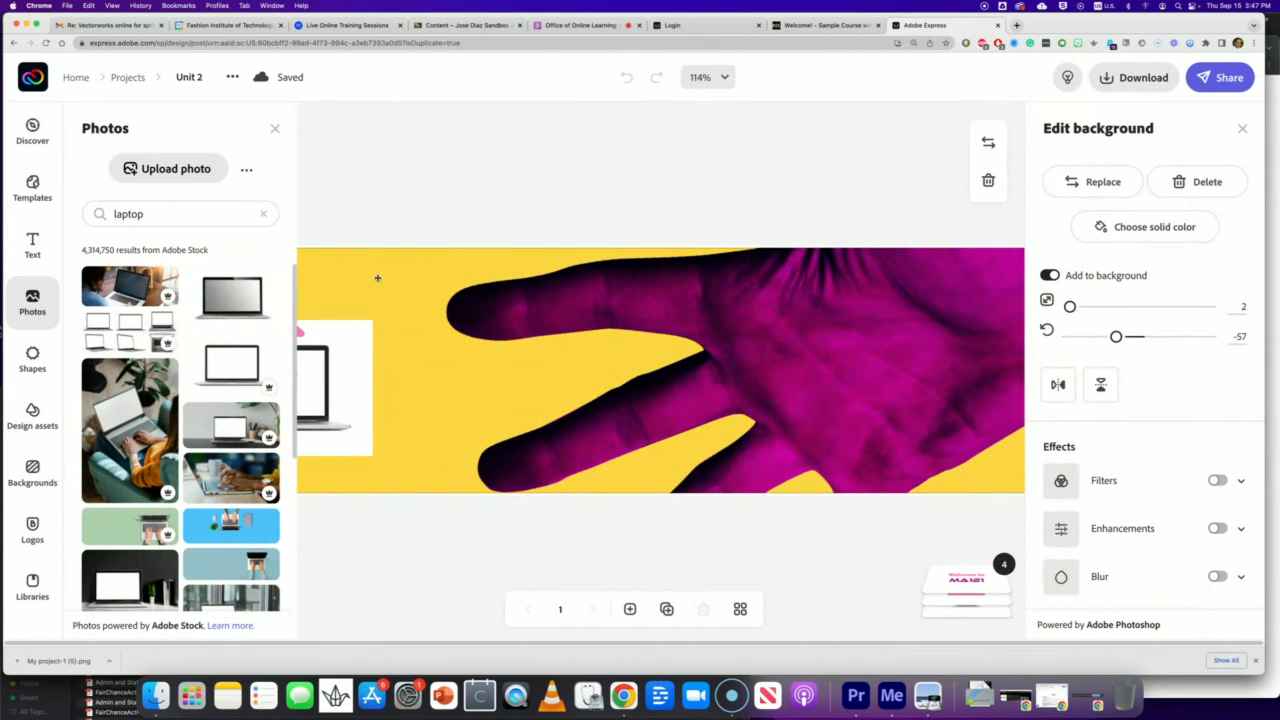
pyautogui.click(382, 232)
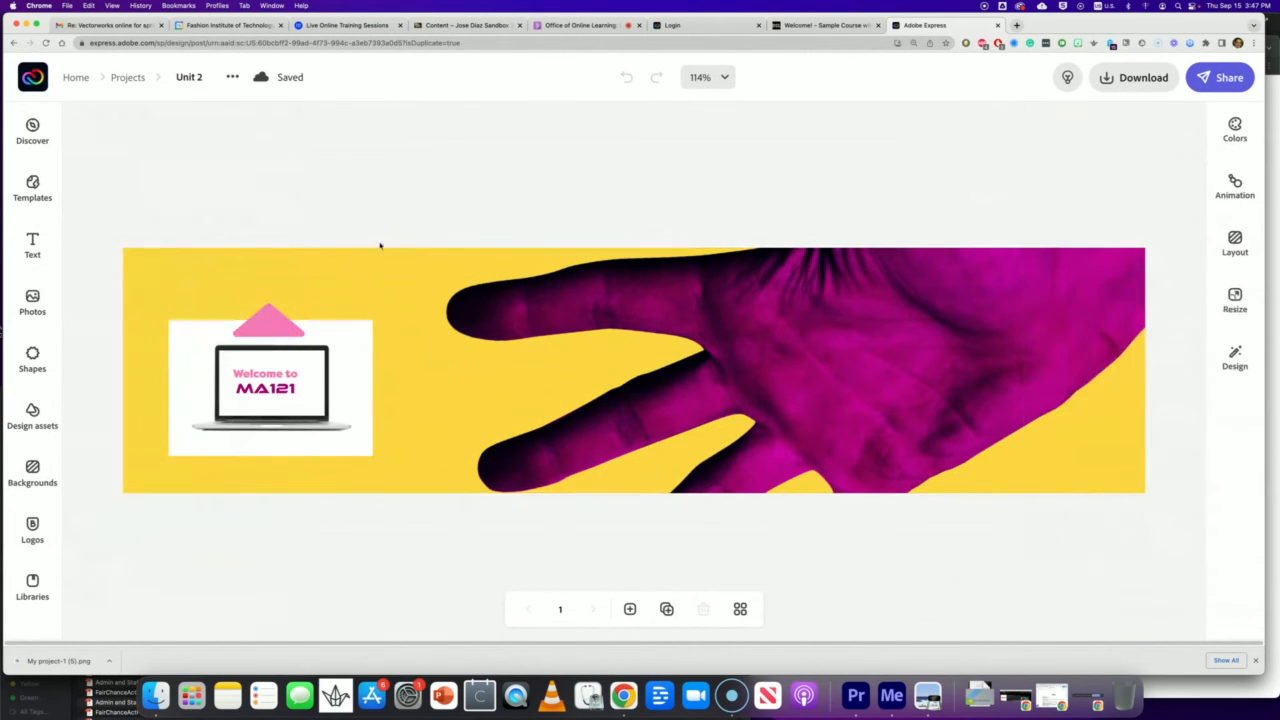
# Step: Change the "MA121" text on the laptop's screen to "UNIT 2"
pyautogui.click(295, 392)
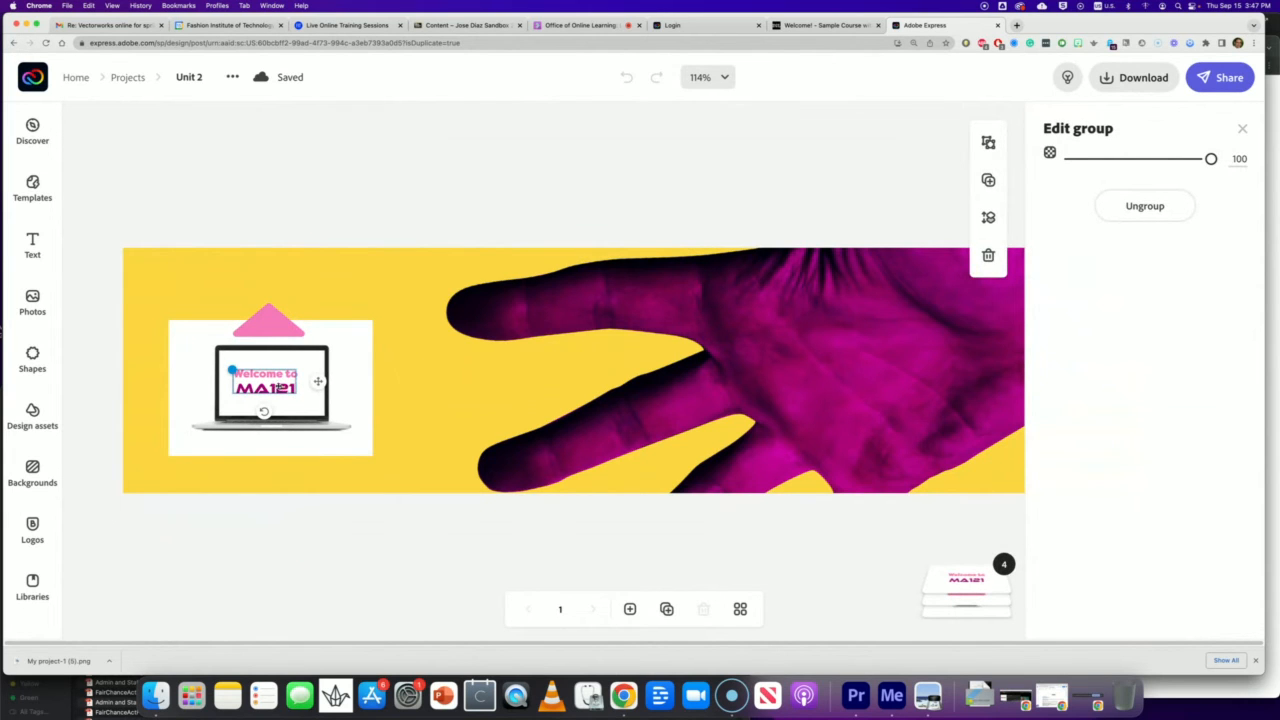
pyautogui.doubleClick(279, 388)
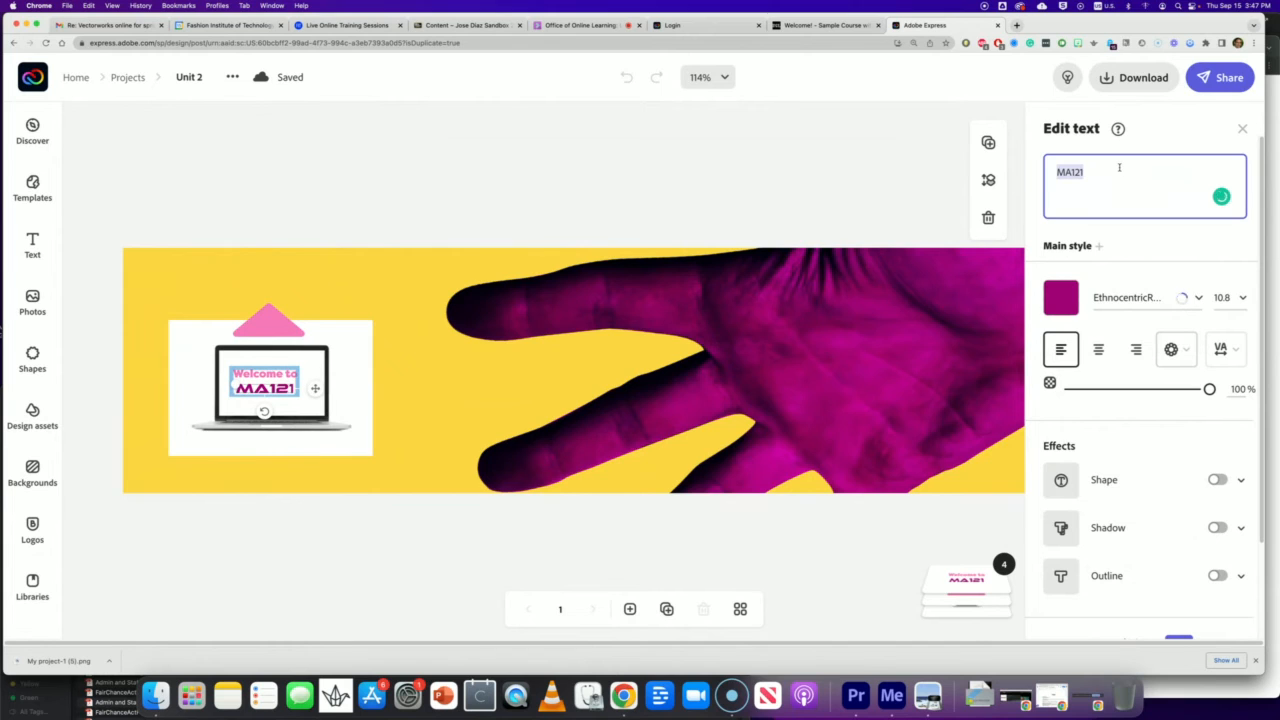
pyautogui.write('UNIT')
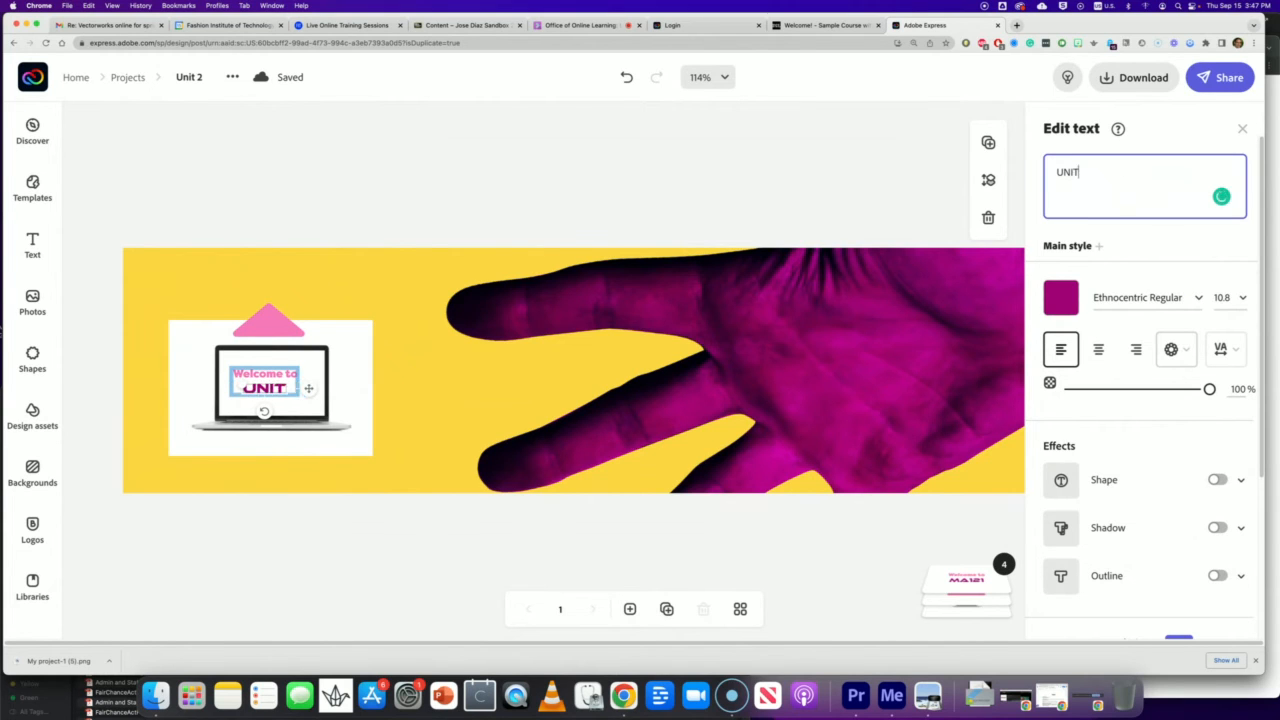
pyautogui.write(' 2')
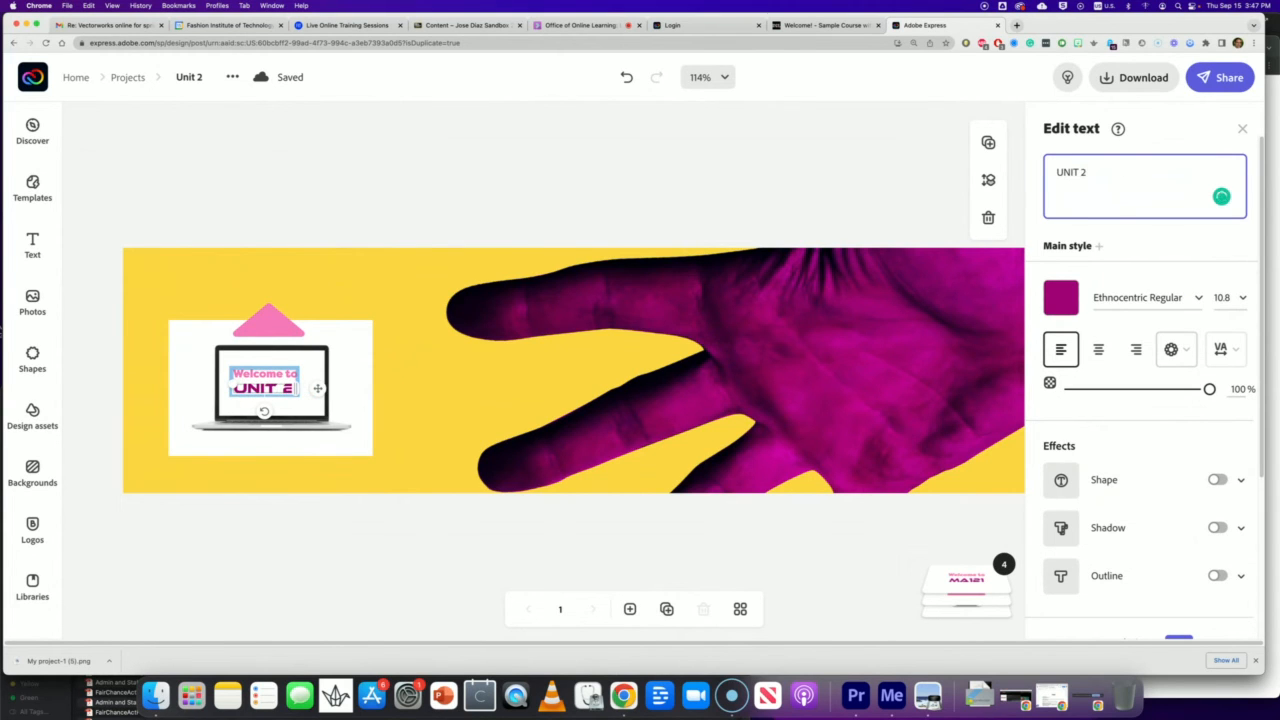
pyautogui.click(361, 249)
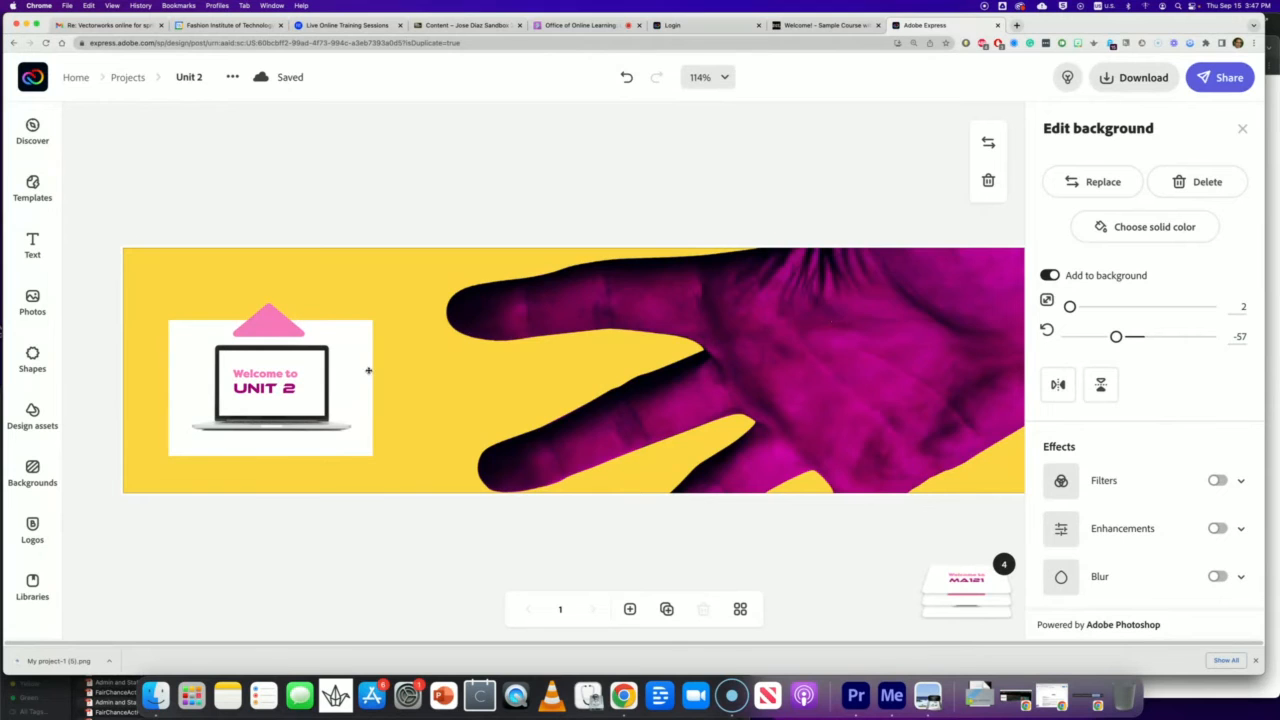
# Step: Try to enlarge the laptop image on its own and undo the resize
pyautogui.click(260, 381)
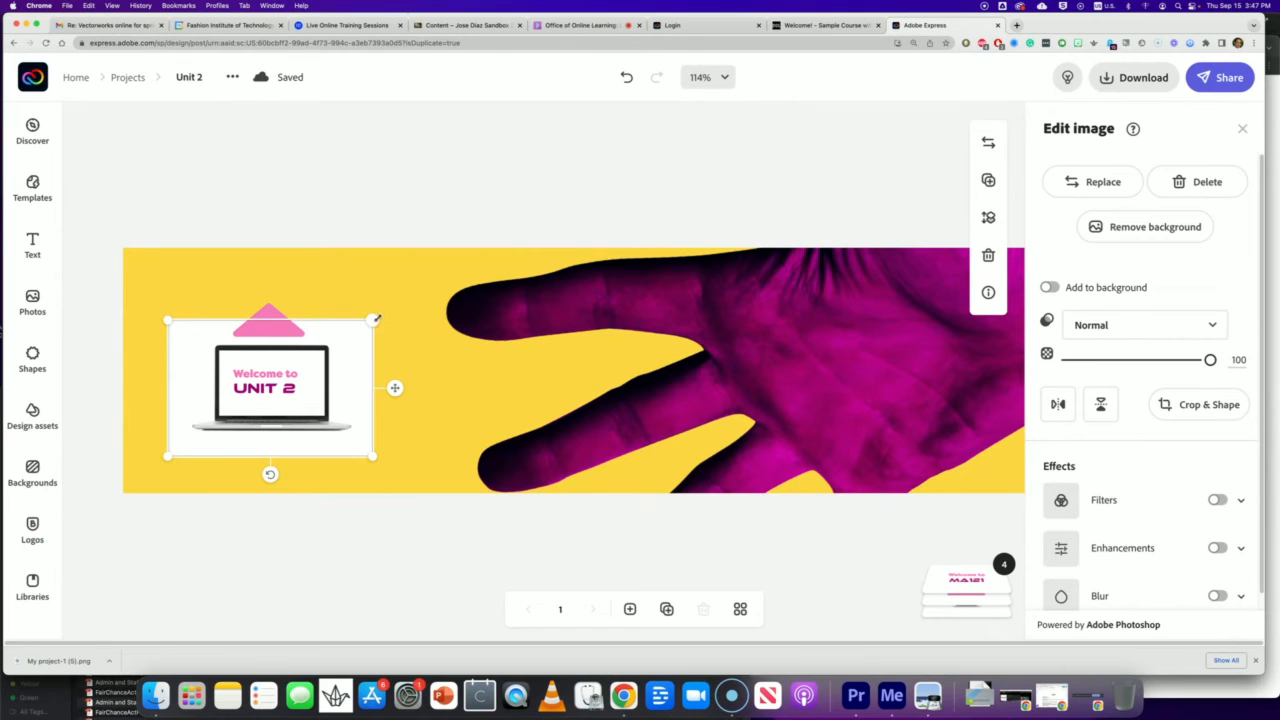
pyautogui.moveTo(372, 321); pyautogui.dragTo(440, 268)
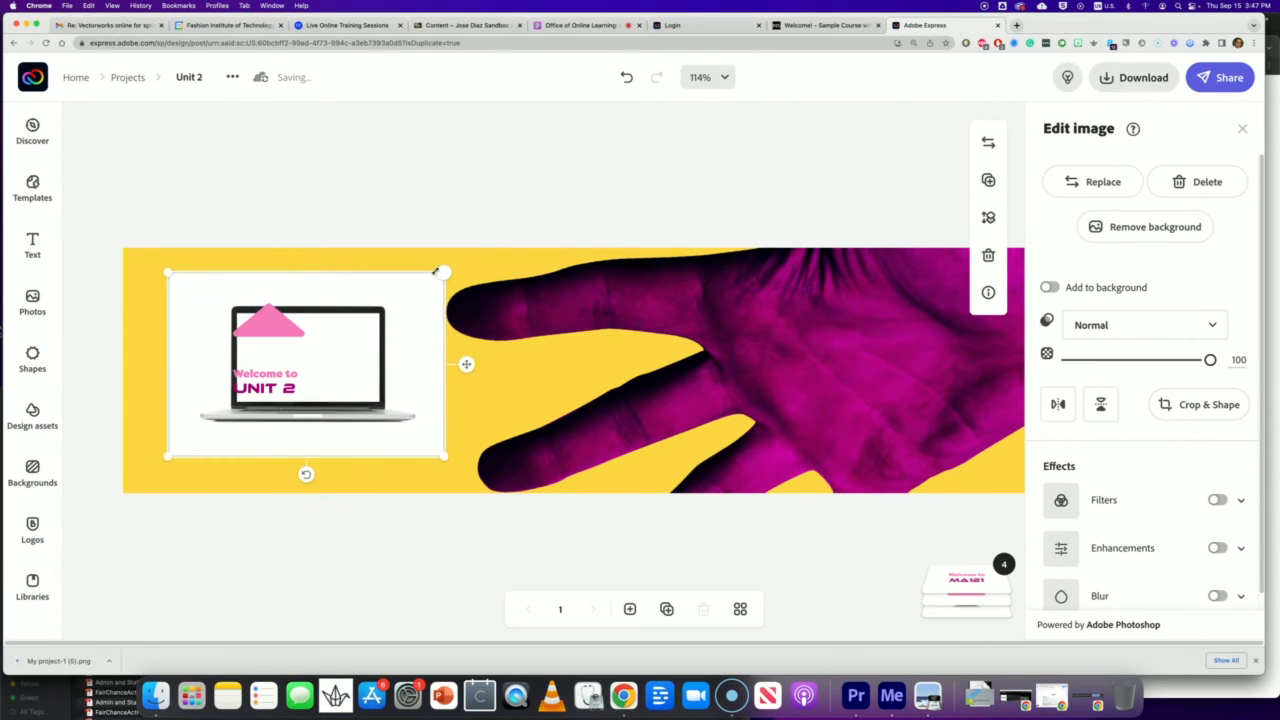
pyautogui.press('super+z')
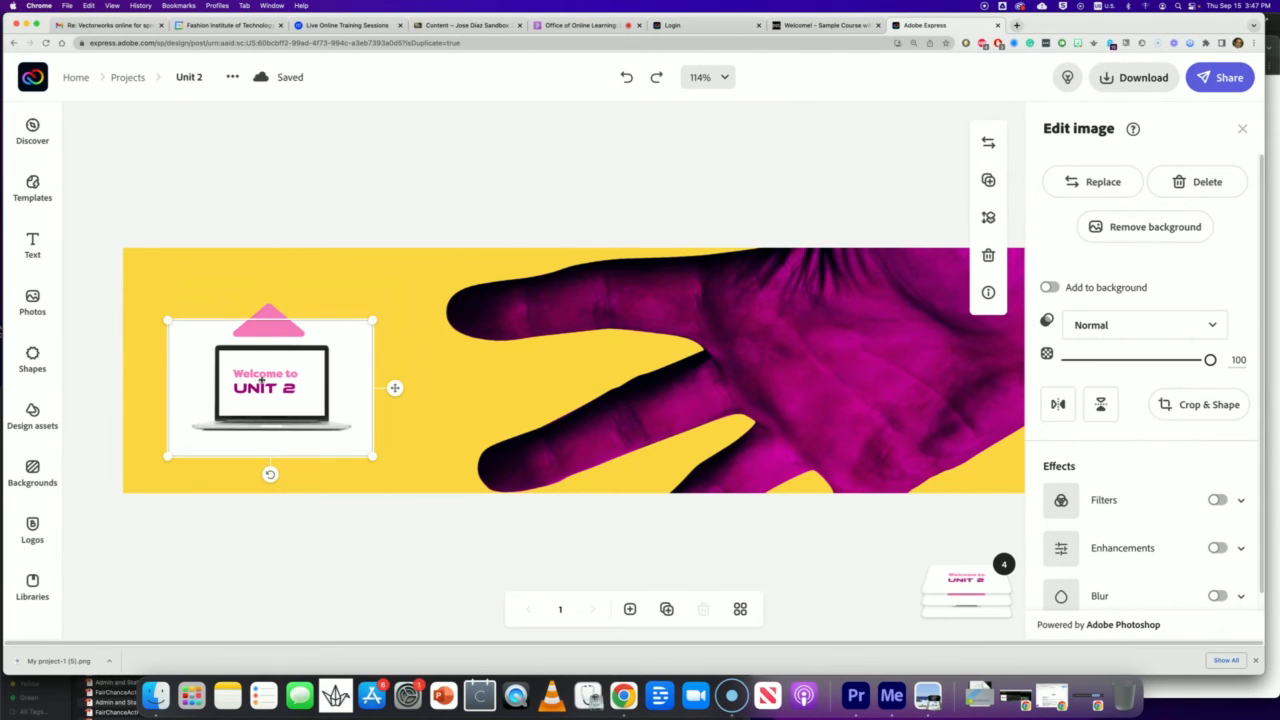
pyautogui.press('Escape')
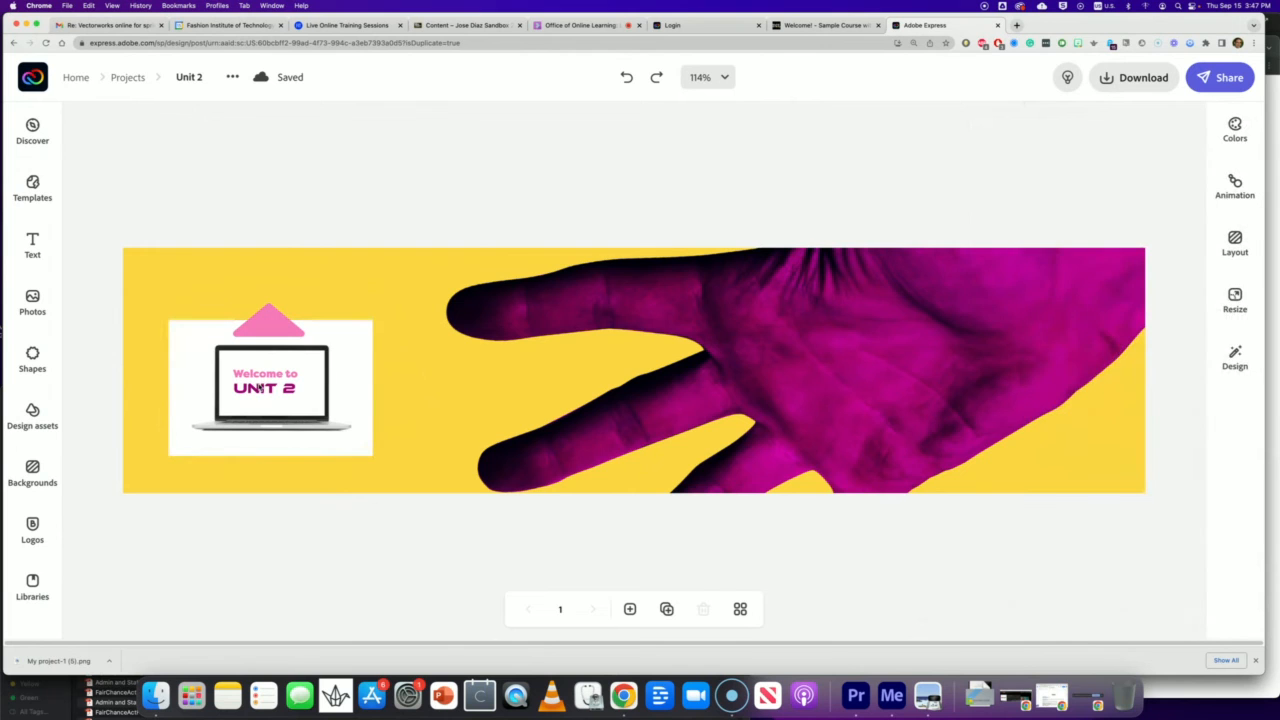
# Step: Enlarge the laptop image, welcome text and pink triangle together and reposition them so they fit within the banner's height
pyautogui.click(327, 447)
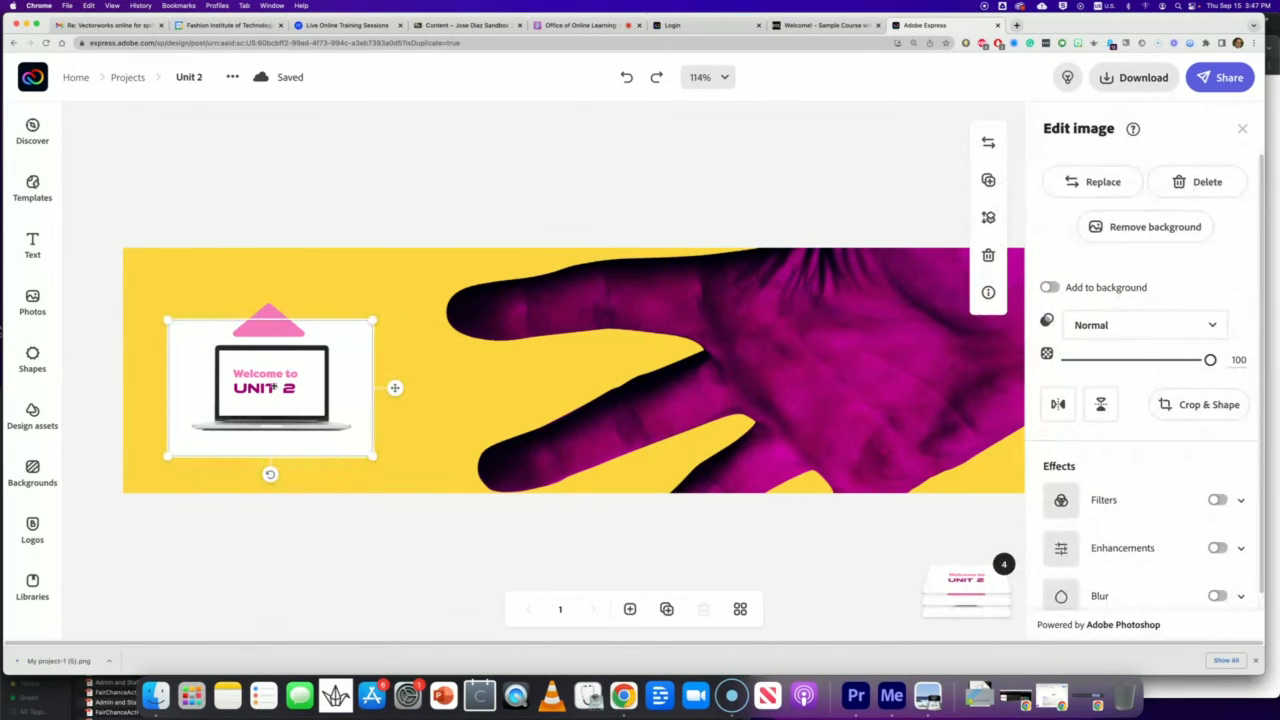
pyautogui.keyDown('shift'); pyautogui.click(272, 387); pyautogui.keyUp('shift')
pyautogui.keyDown('shift'); pyautogui.click(288, 334); pyautogui.keyUp('shift')
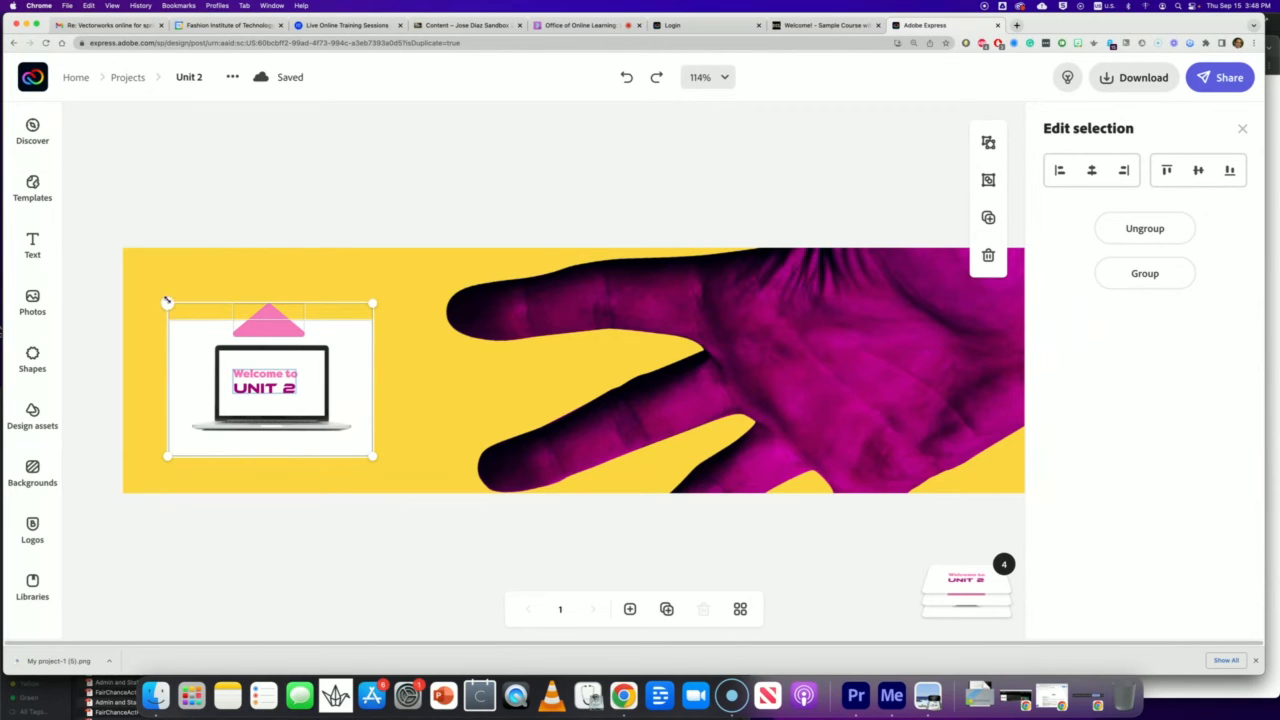
pyautogui.moveTo(165, 302); pyautogui.dragTo(134, 263)
pyautogui.moveTo(373, 273); pyautogui.dragTo(456, 243)
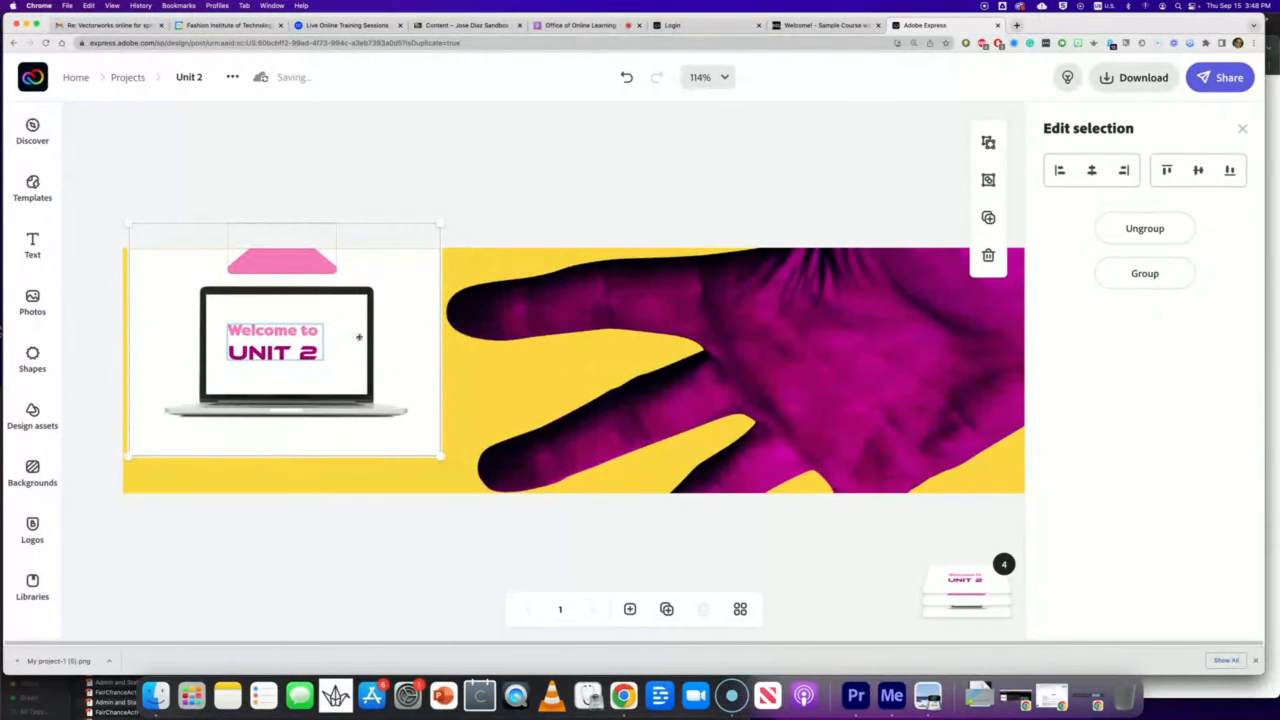
pyautogui.moveTo(321, 357); pyautogui.dragTo(318, 372)
pyautogui.click(563, 201)
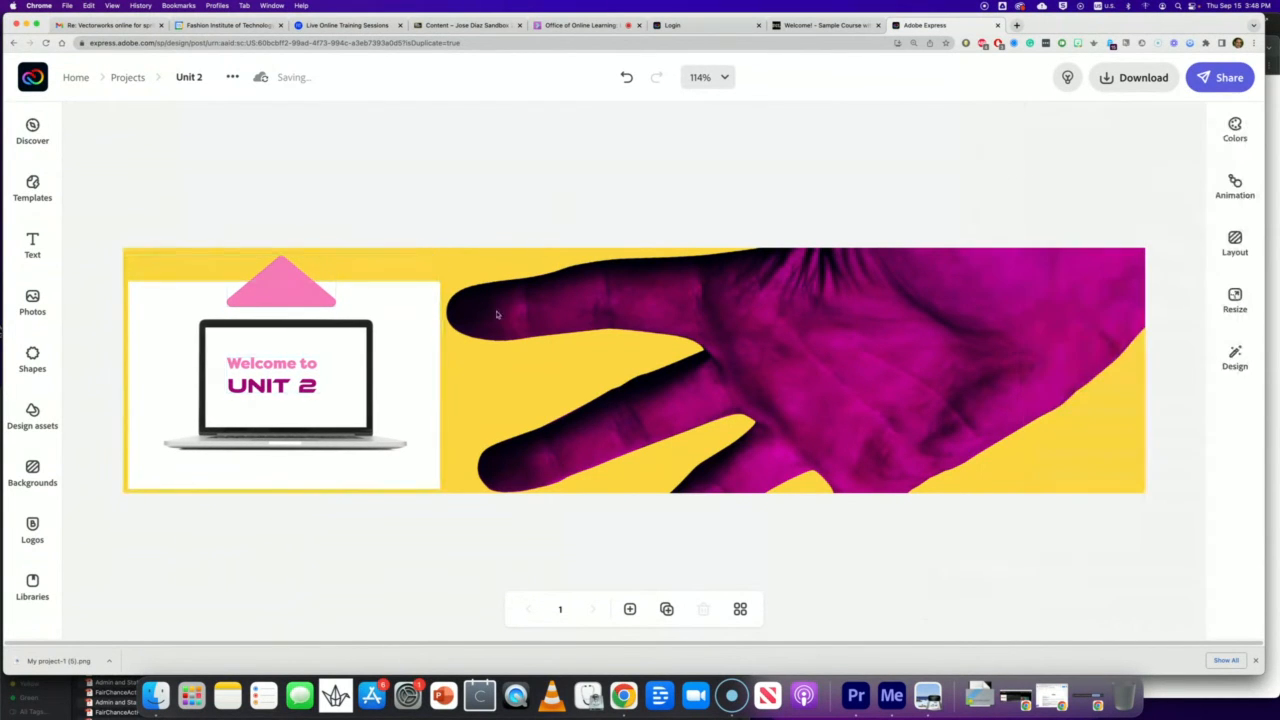
# Step: Download the Unit 2 banner as a PNG file and return to the Brightspace sample course
pyautogui.click(1139, 84)
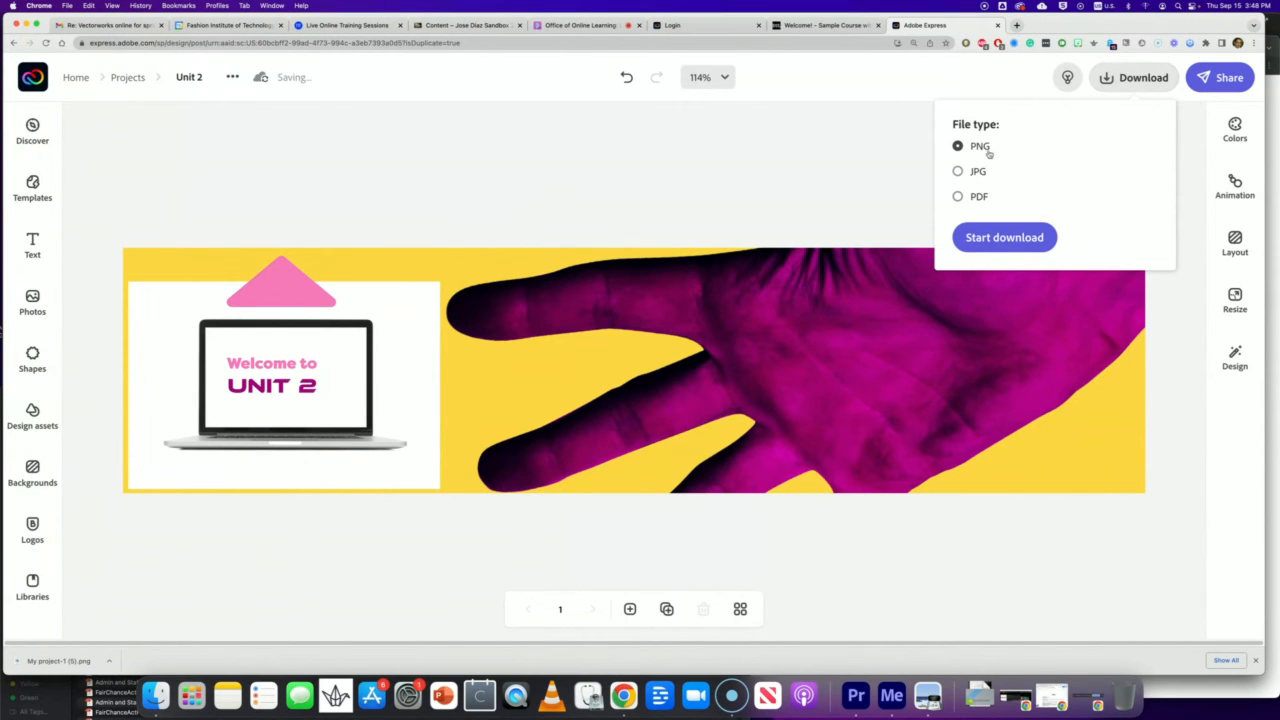
pyautogui.click(1017, 244)
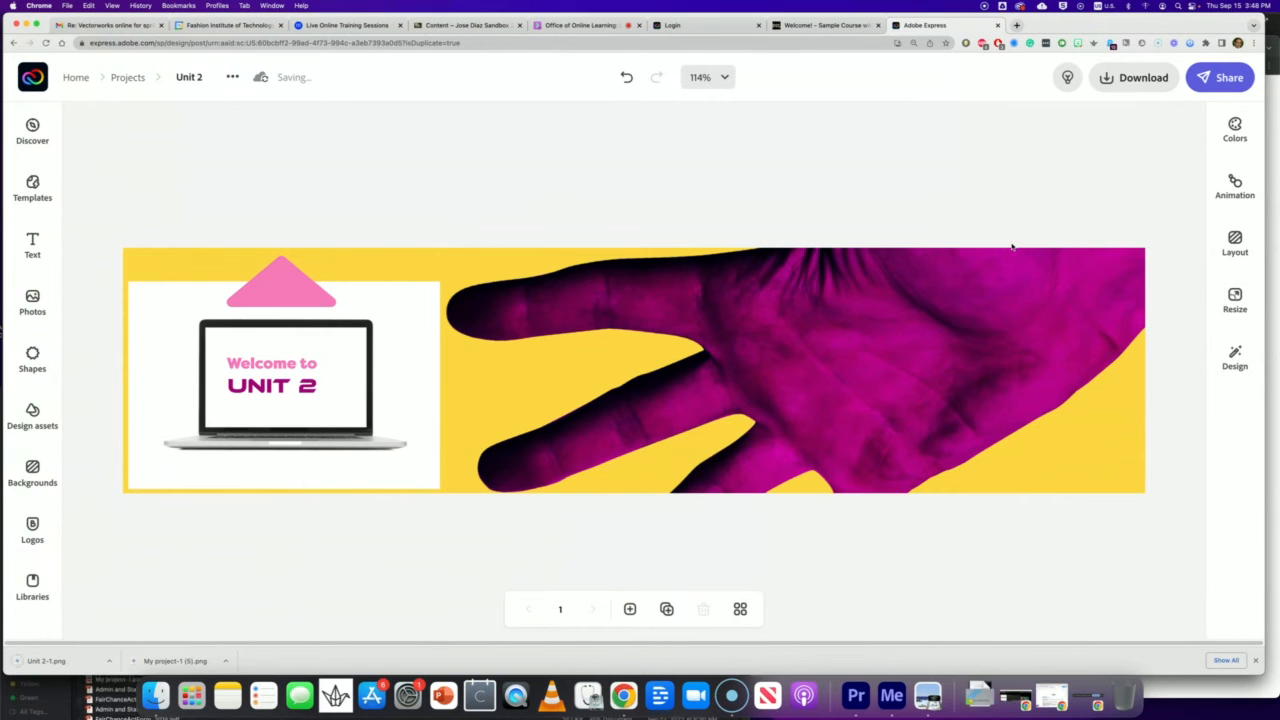
pyautogui.click(828, 25)
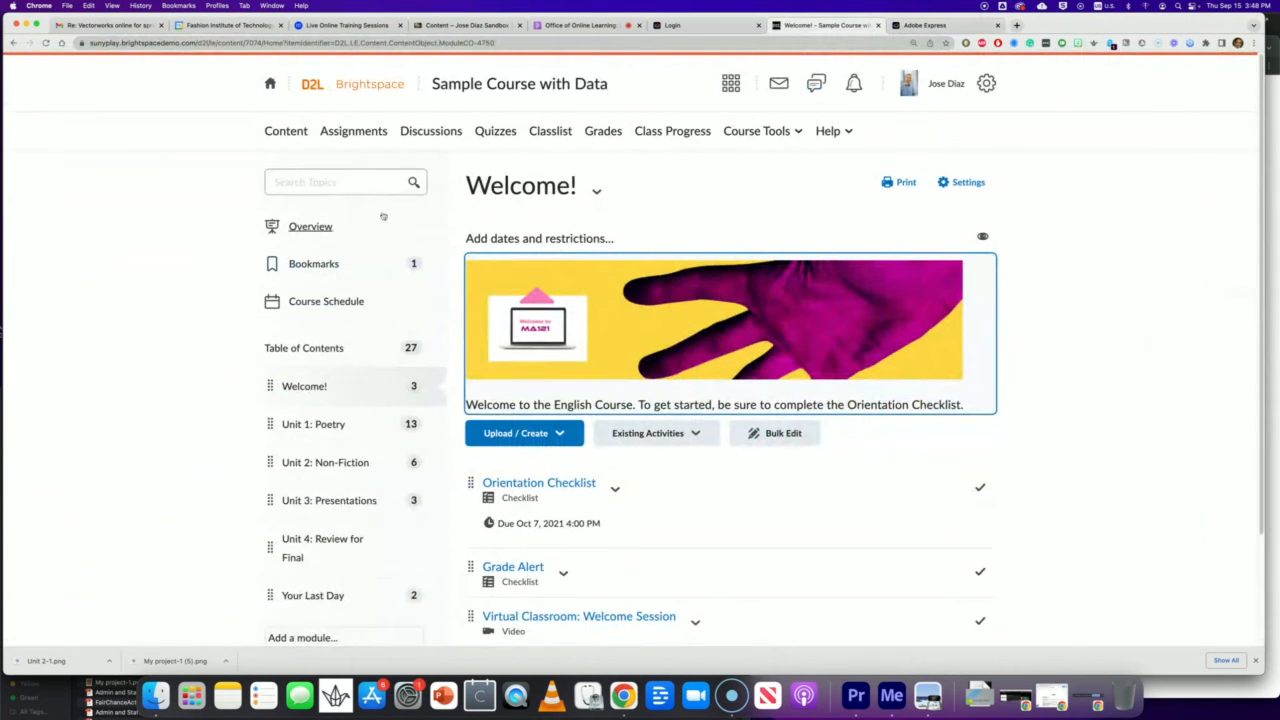
# Step: Go back to the Sample Course with Data homepage and open the Unit 2: Non-Fiction module from the Visual TOC
pyautogui.click(286, 136)
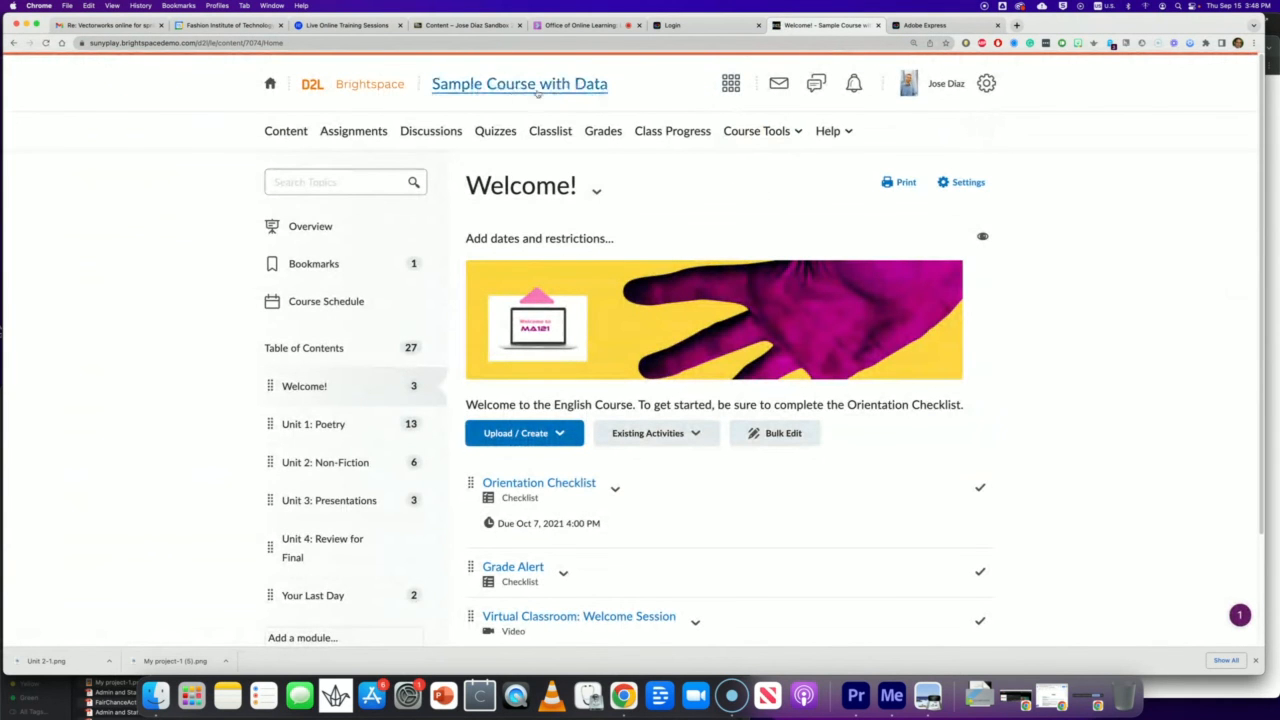
pyautogui.click(268, 86)
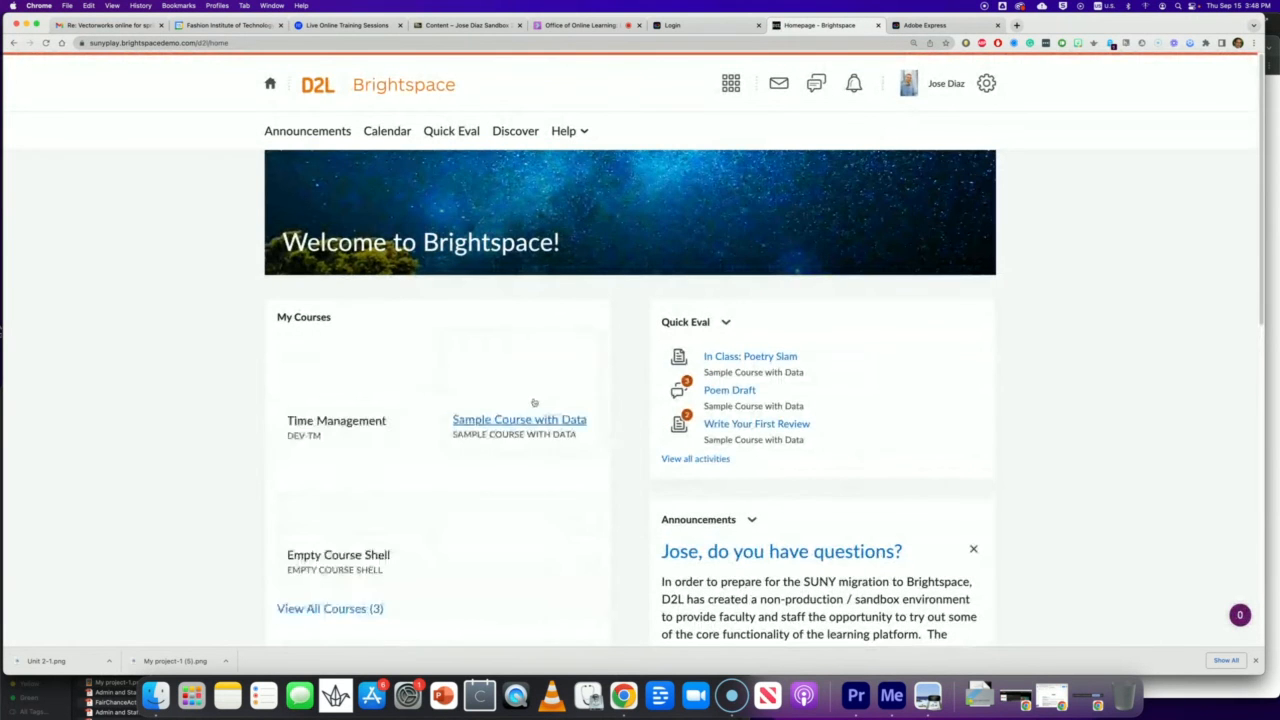
pyautogui.scroll(-1, 533, 405)
pyautogui.scroll(-3, 533, 405)
pyautogui.click(519, 315)
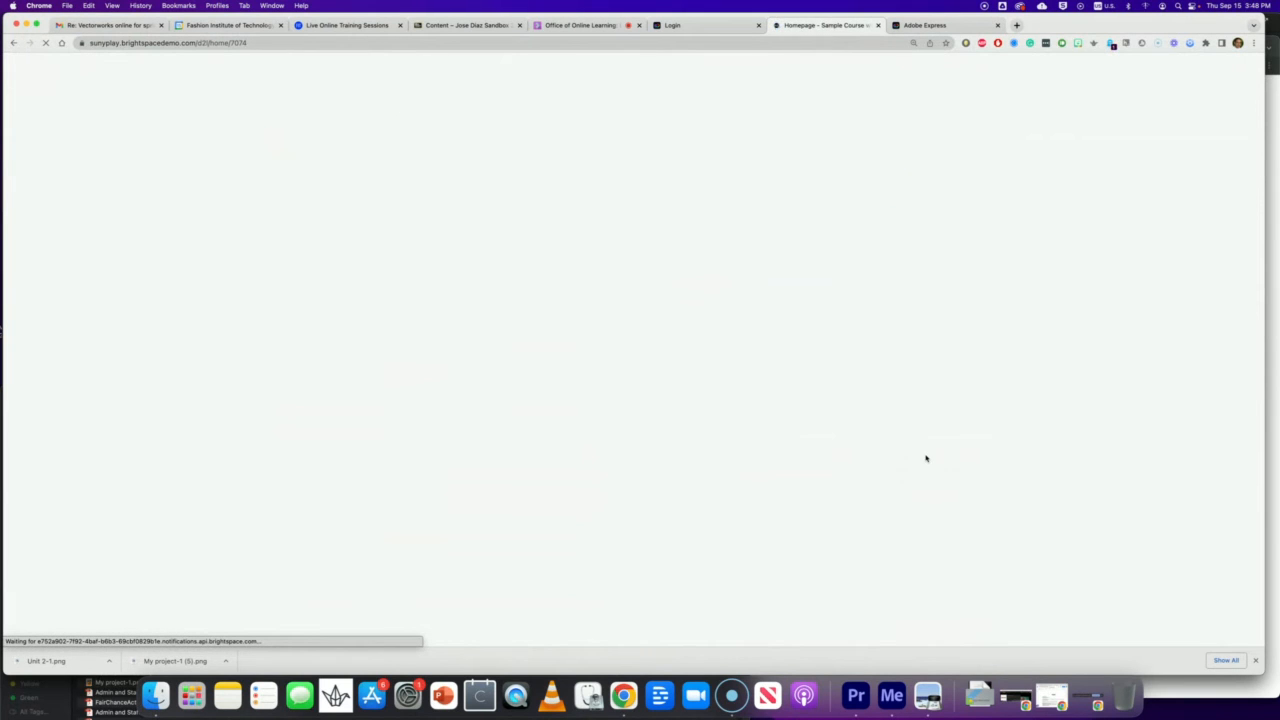
pyautogui.scroll(-2, 923, 457)
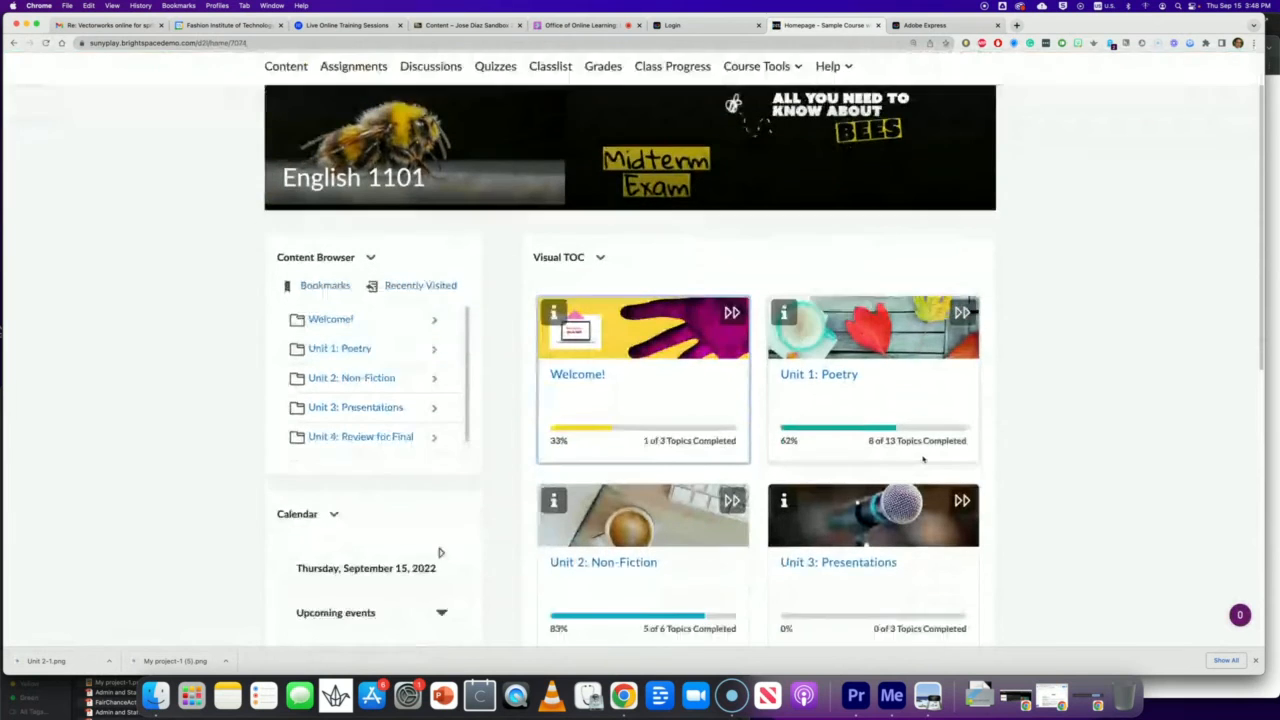
pyautogui.scroll(-1, 923, 458)
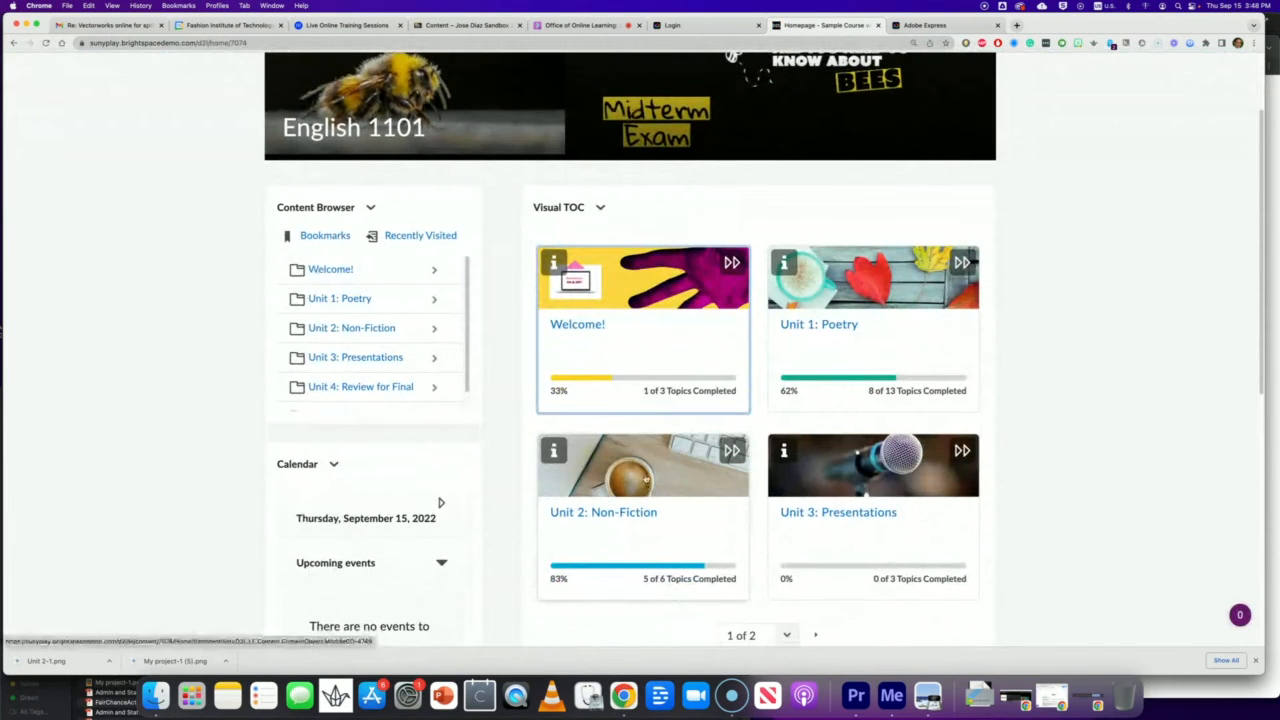
pyautogui.click(646, 479)
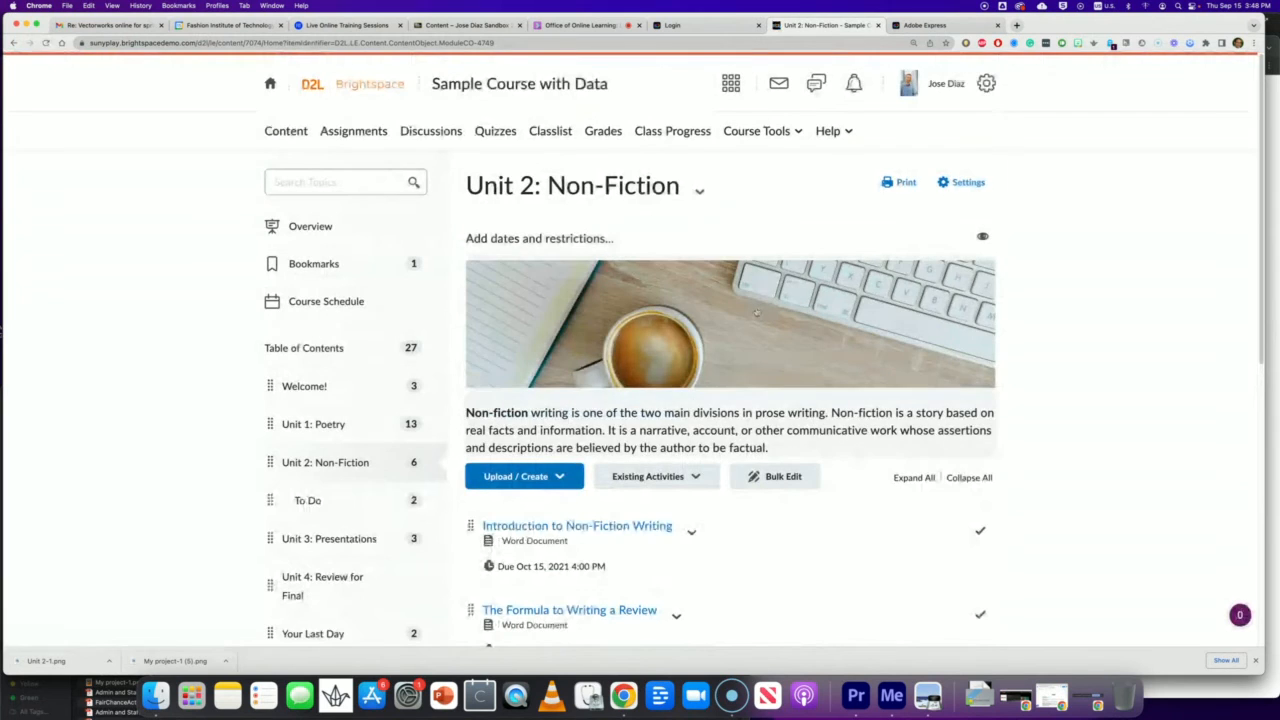
# Step: Open the Unit 2: Non-Fiction description for editing and delete its coffee cup and keyboard banner image
pyautogui.click(779, 315)
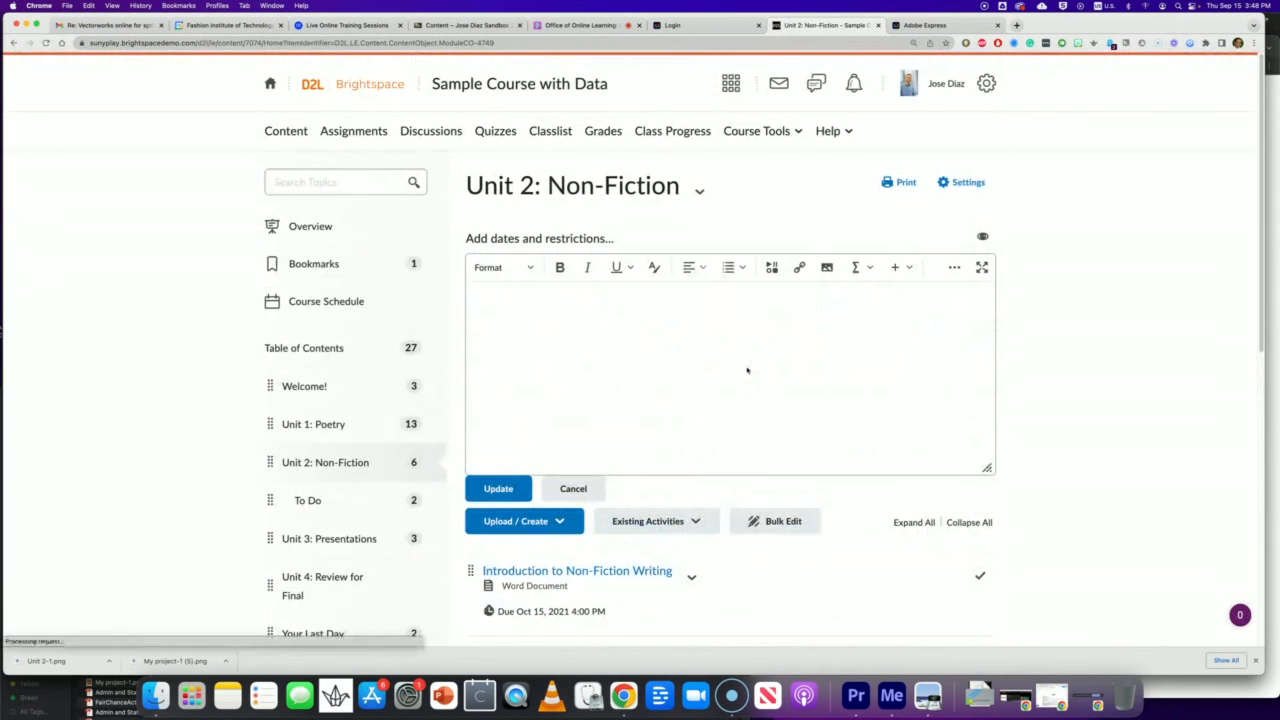
pyautogui.click(720, 346)
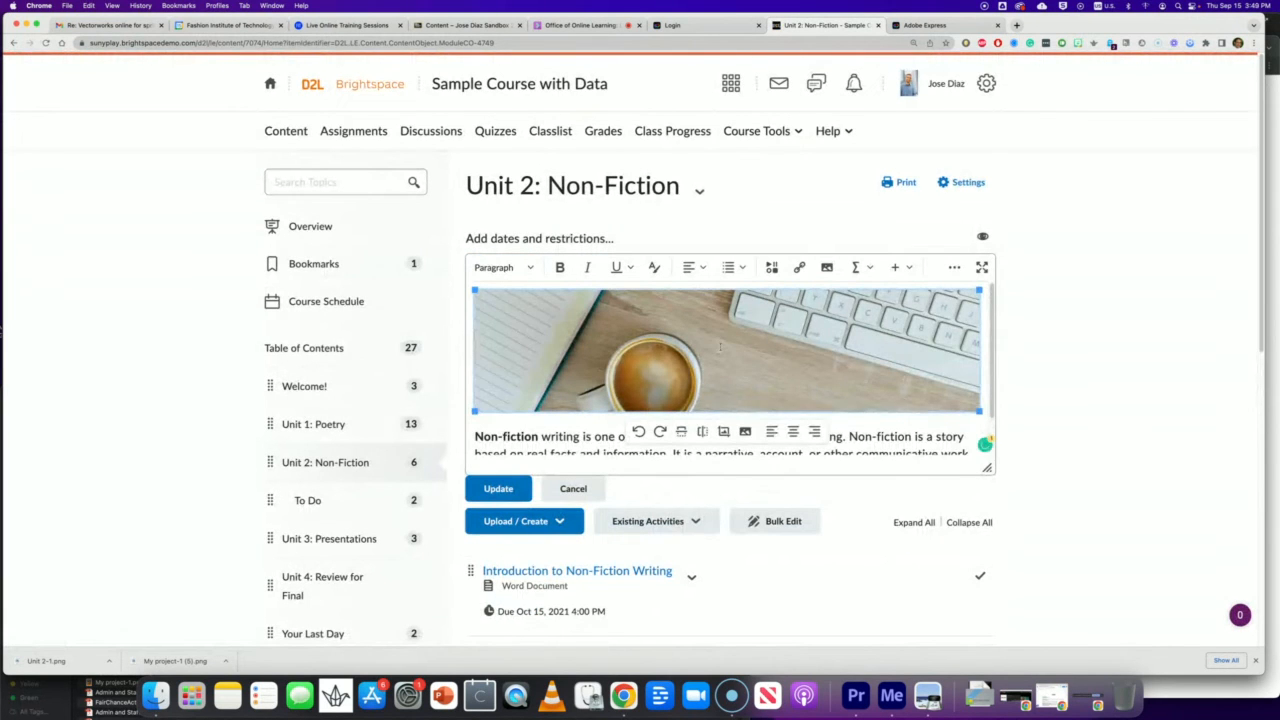
pyautogui.press('Delete')
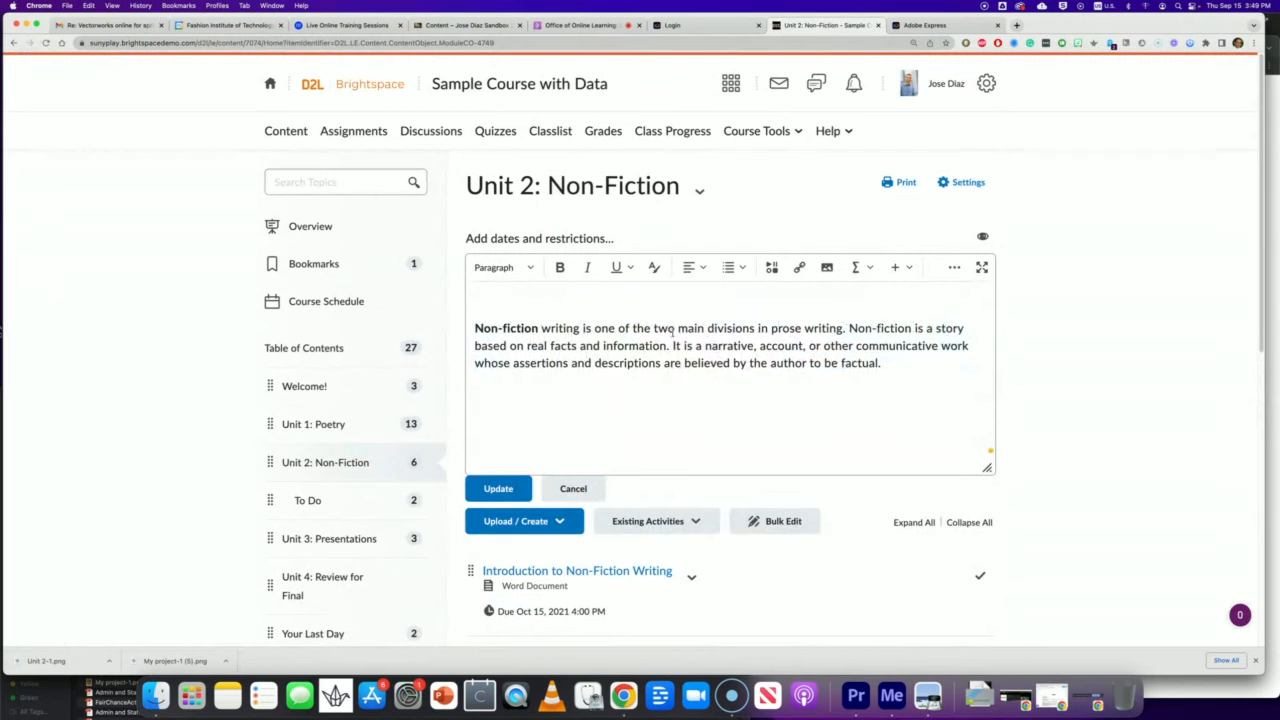
# Step: Upload Unit 2-1.png from the Downloads folder as the new image above the Unit 2 description text
pyautogui.click(826, 268)
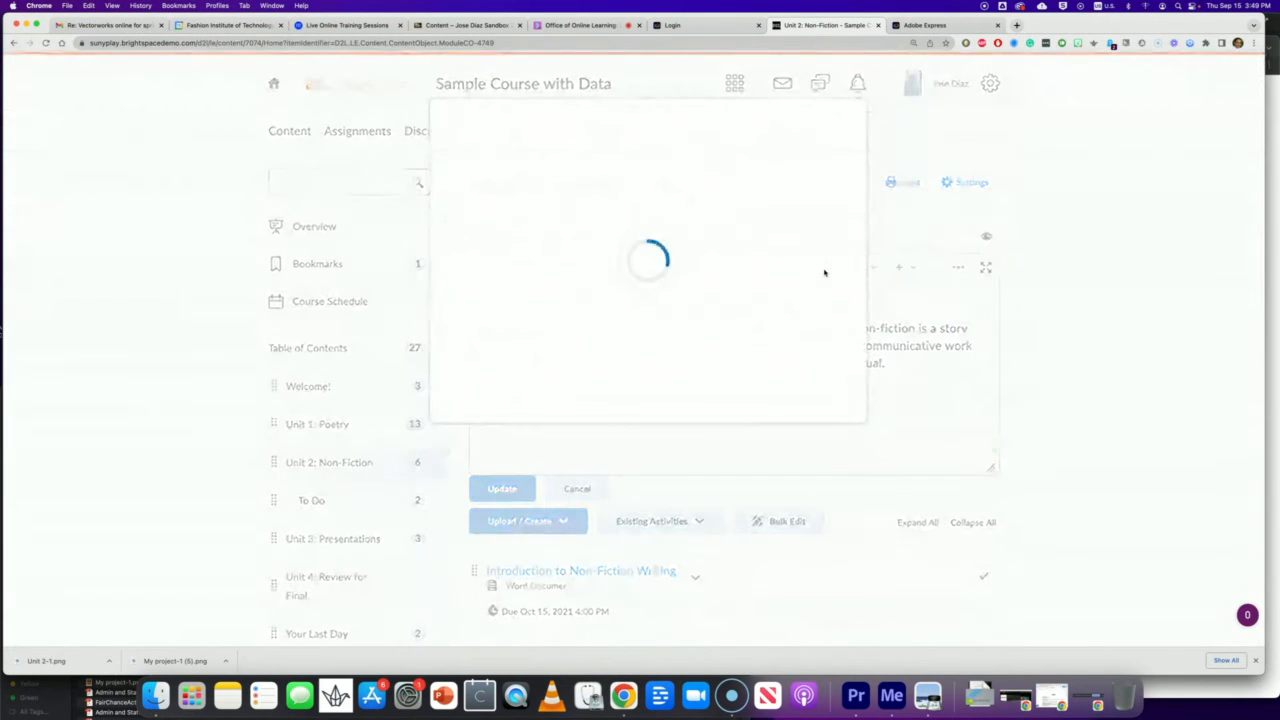
pyautogui.click(487, 180)
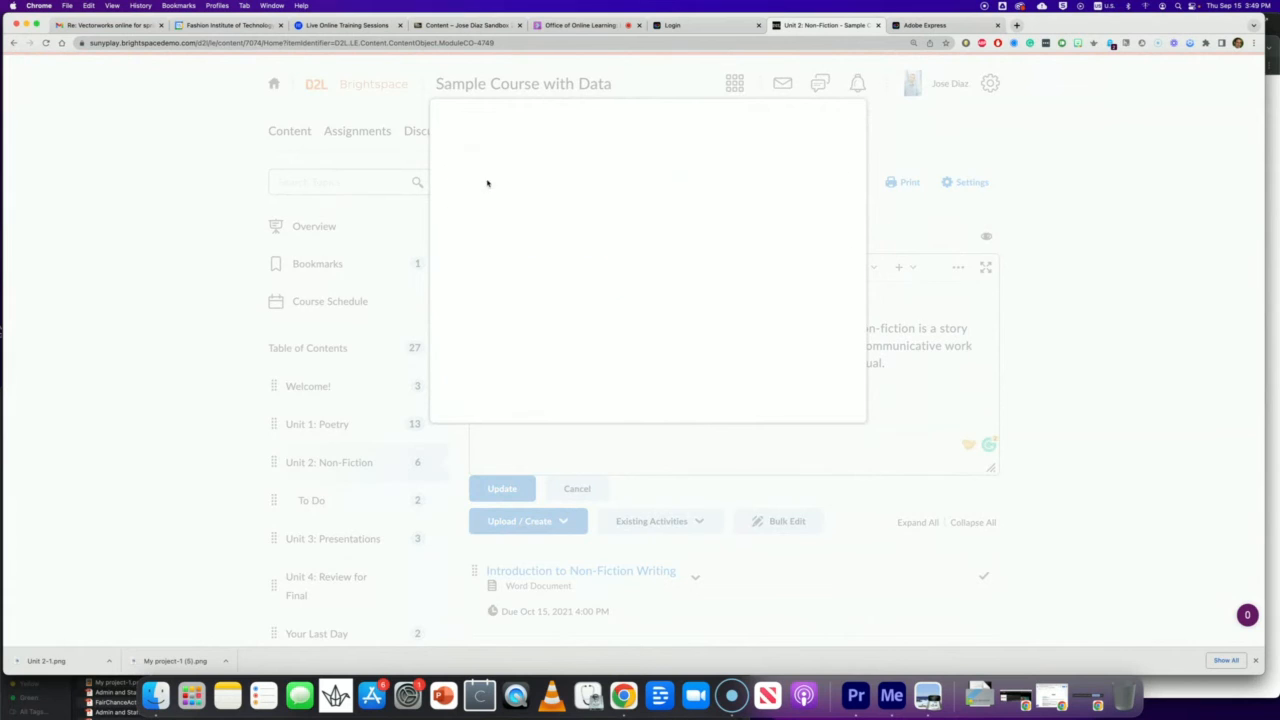
pyautogui.click(491, 190)
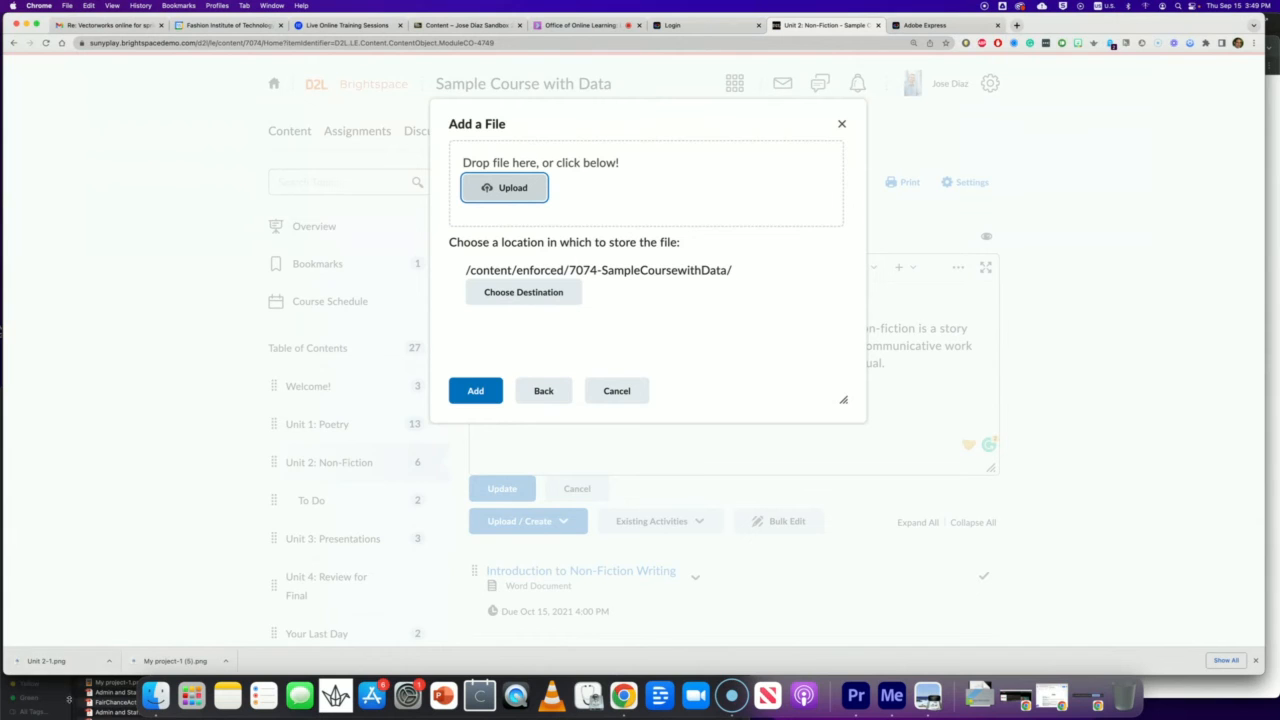
pyautogui.click(155, 695)
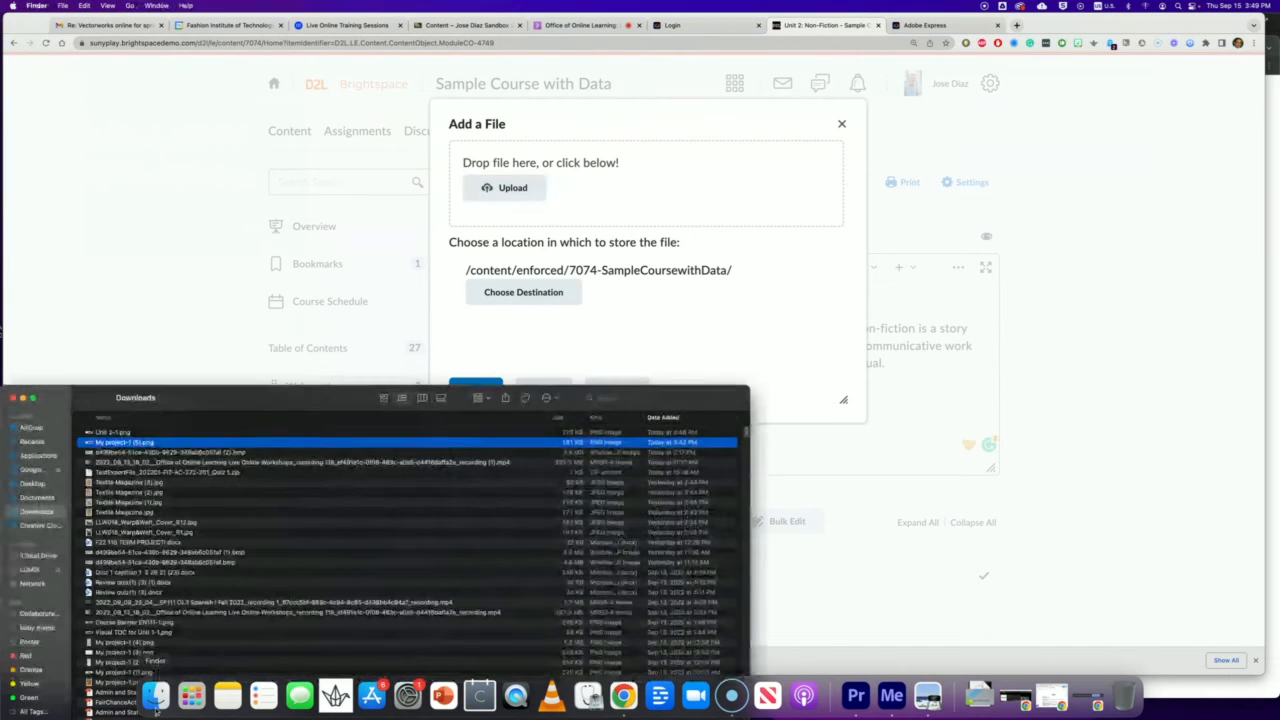
pyautogui.click(104, 432)
pyautogui.moveTo(100, 434); pyautogui.dragTo(566, 184)
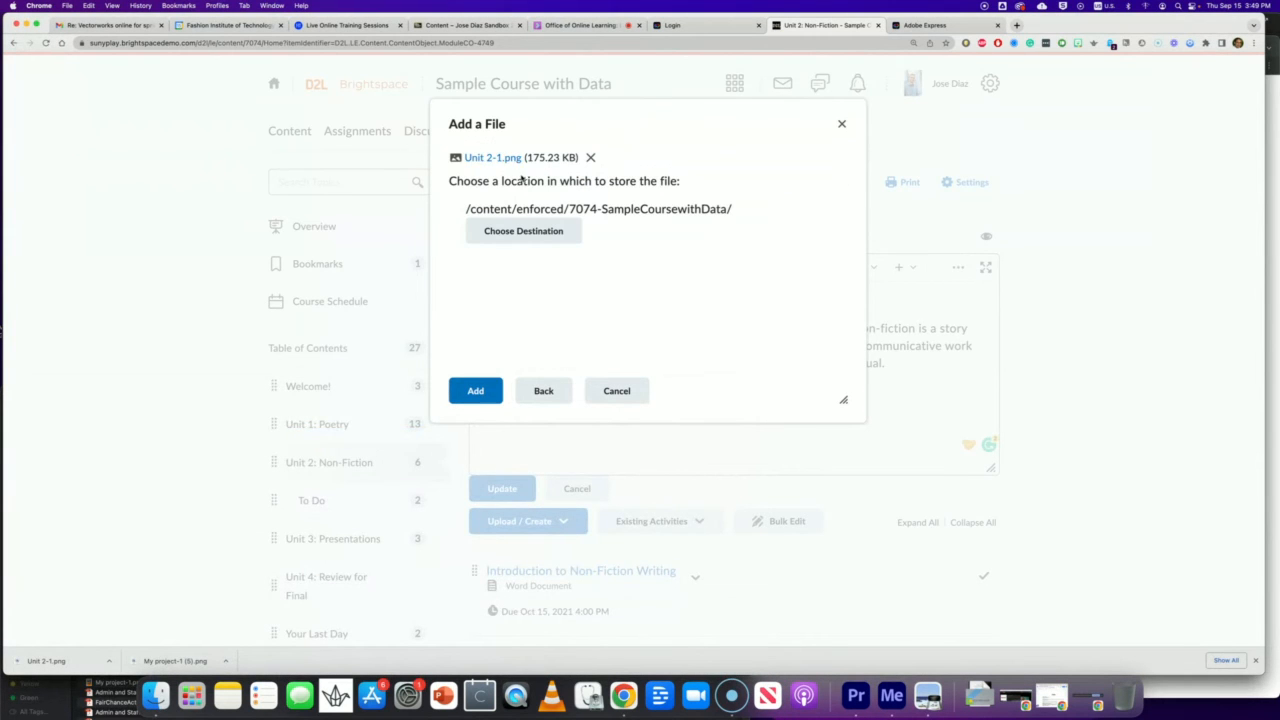
pyautogui.click(475, 401)
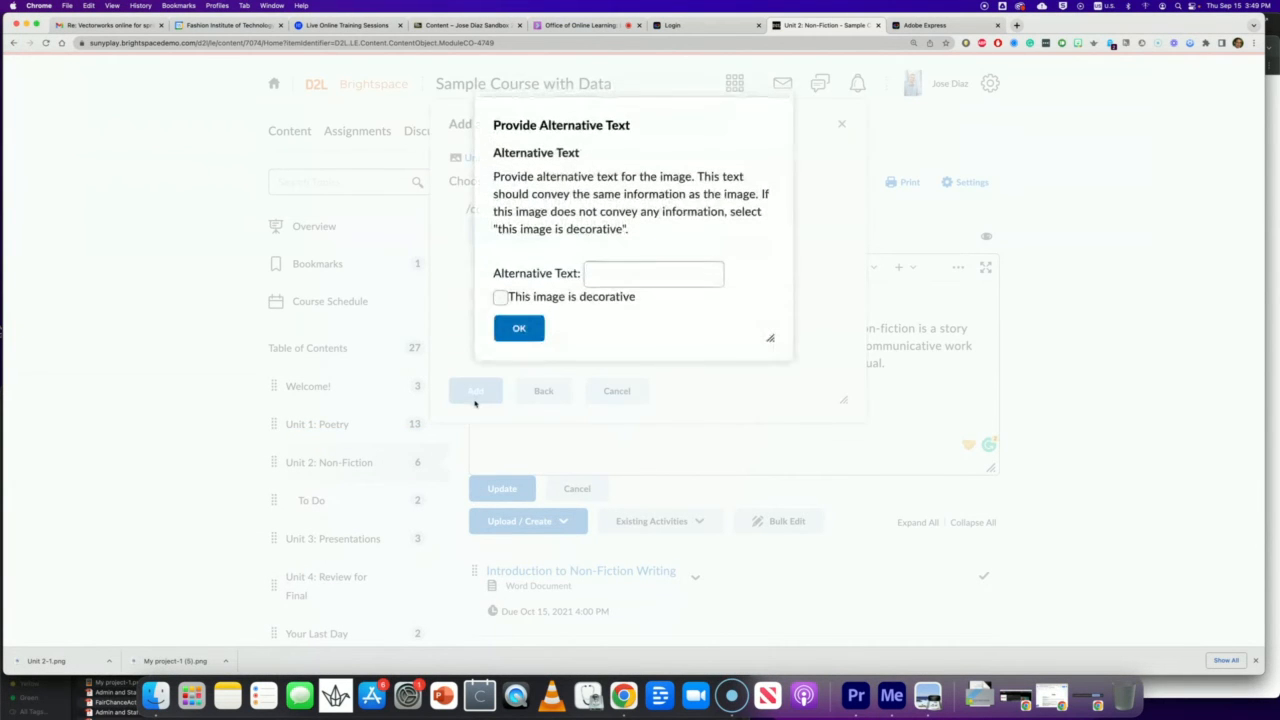
# Step: Mark the uploaded banner image as decorative and save the updated Unit 2 description
pyautogui.click(622, 277)
pyautogui.click(501, 312)
pyautogui.click(500, 298)
pyautogui.click(517, 336)
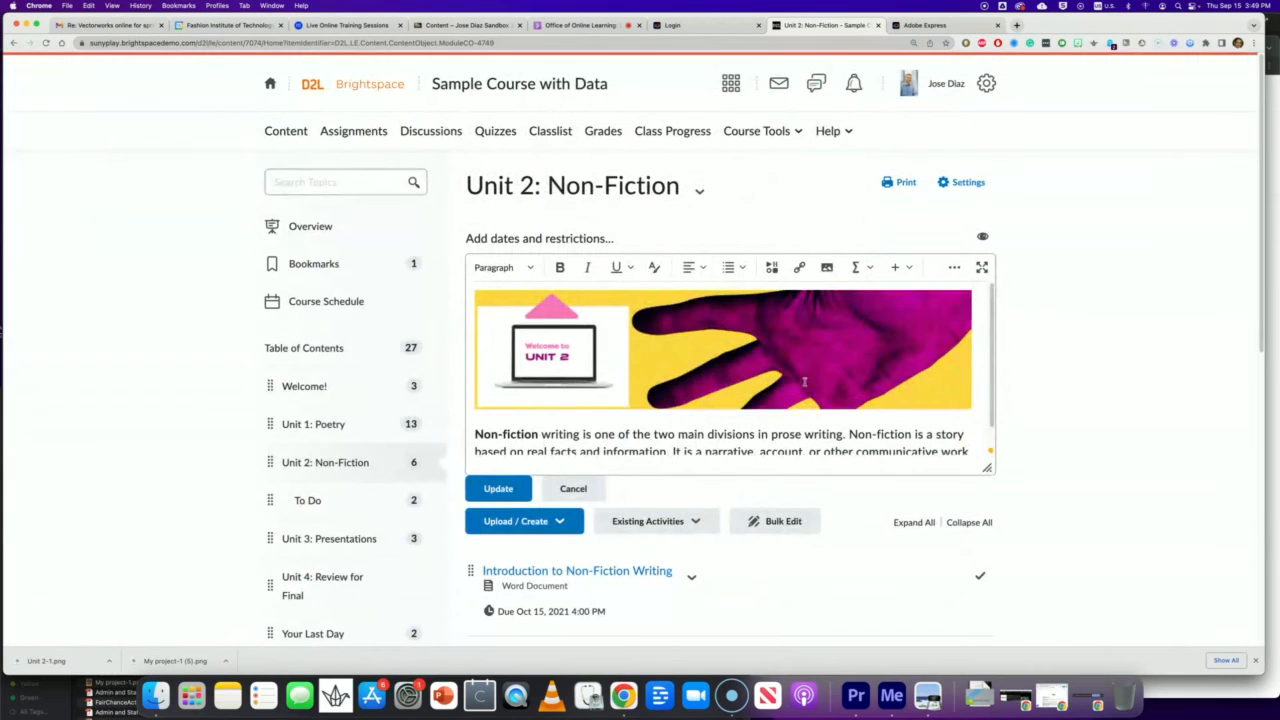
pyautogui.click(495, 489)
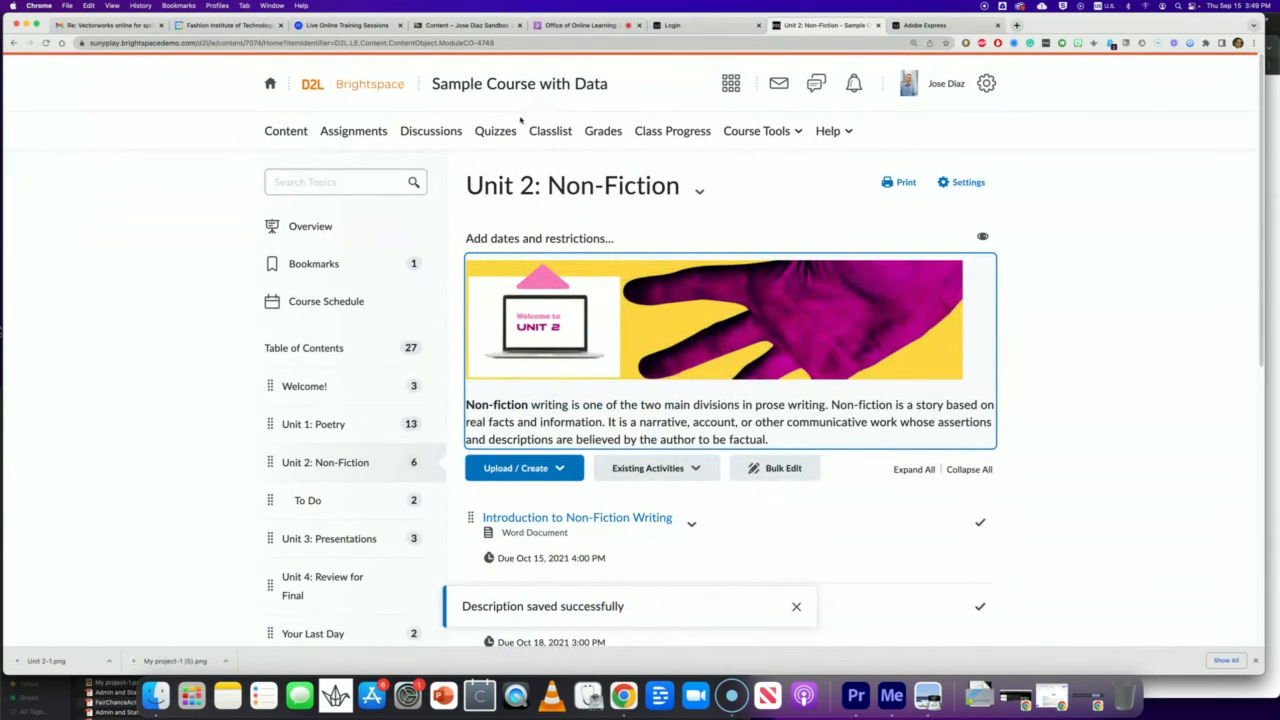
# Step: Return to the Sample Course with Data homepage and check the unit banners in the Visual TOC
pyautogui.click(731, 96)
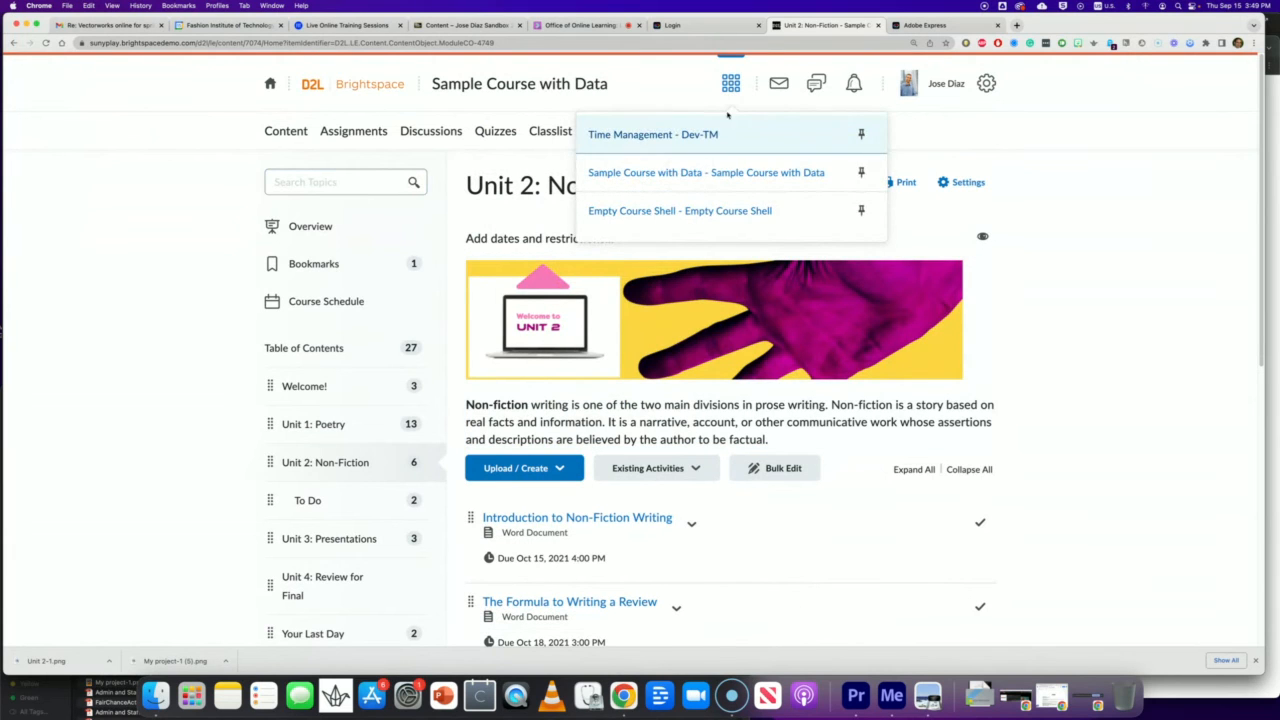
pyautogui.click(760, 178)
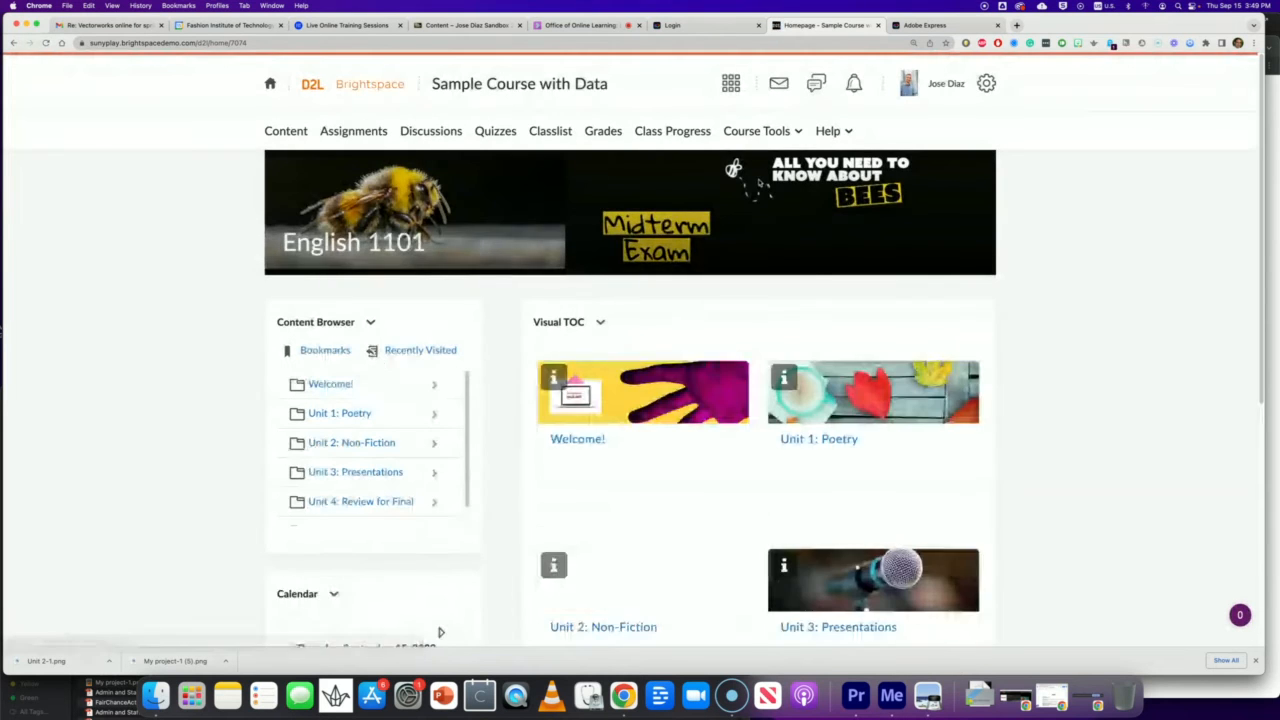
pyautogui.scroll(-2, 812, 287)
pyautogui.scroll(-4, 810, 288)
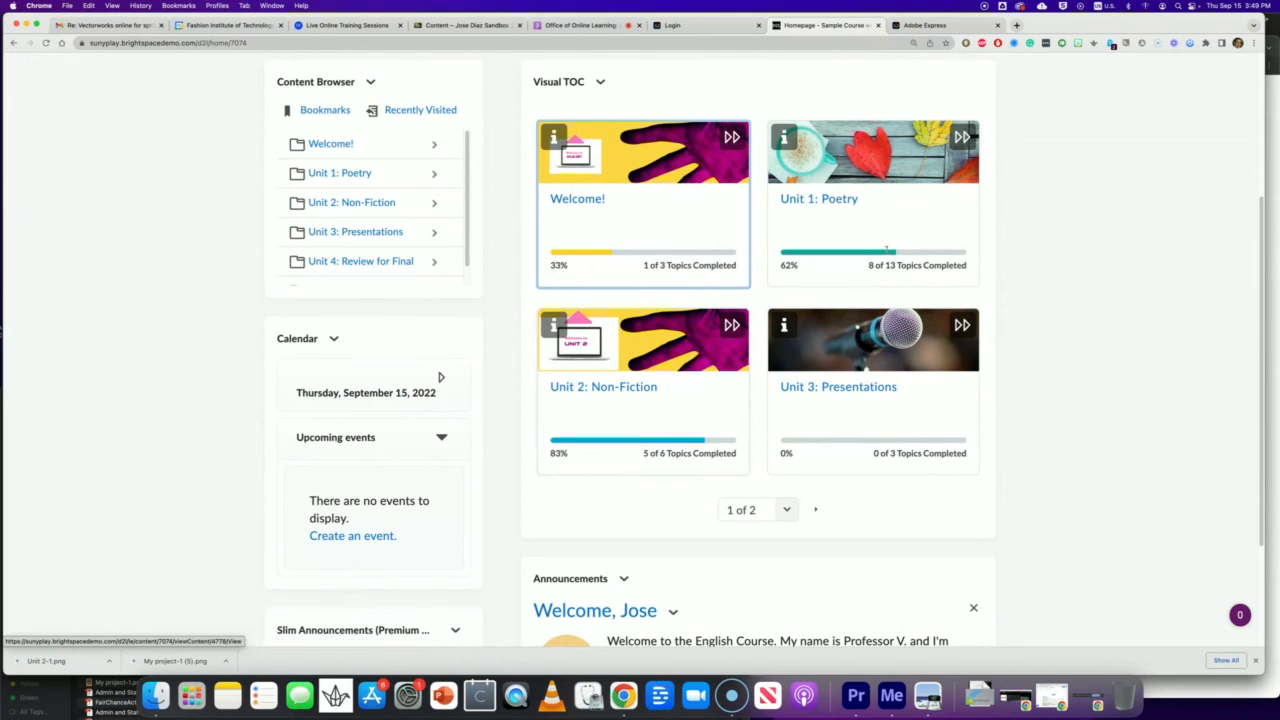
# Step: Switch to Adobe Express and change the "UNIT 2" text on the laptop's screen to "UNIT 3"
pyautogui.click(949, 27)
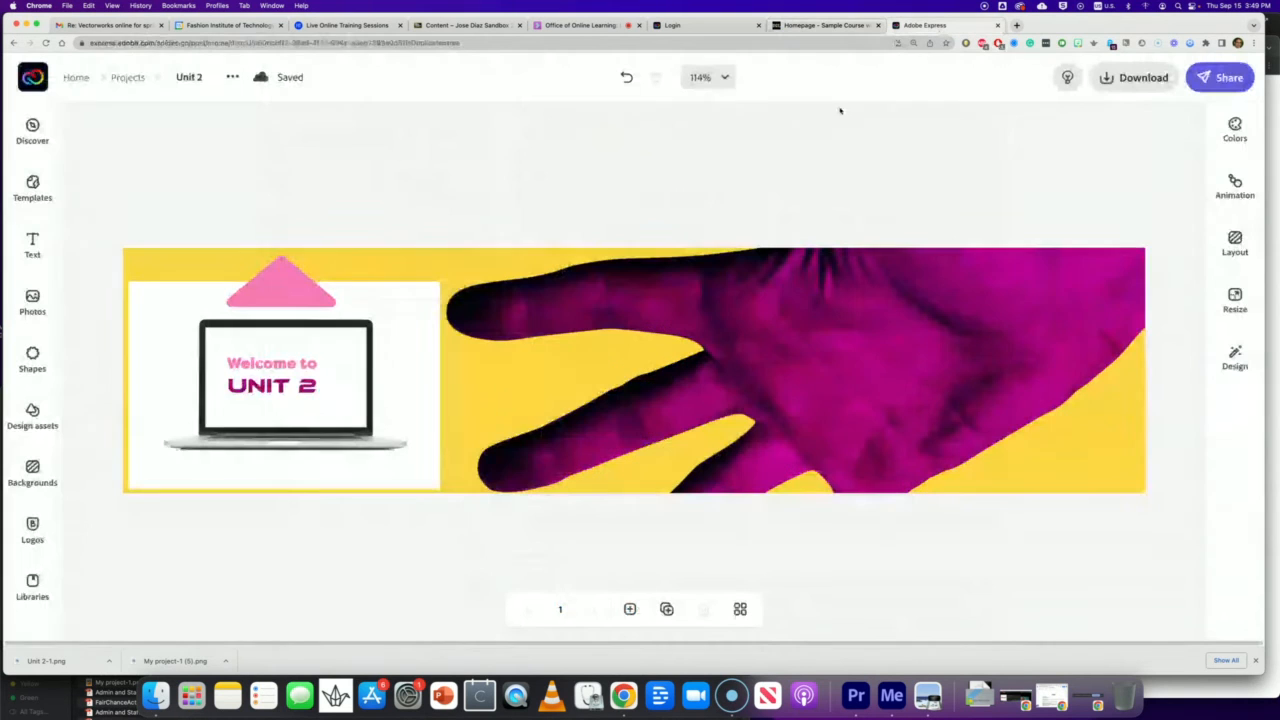
pyautogui.click(258, 386)
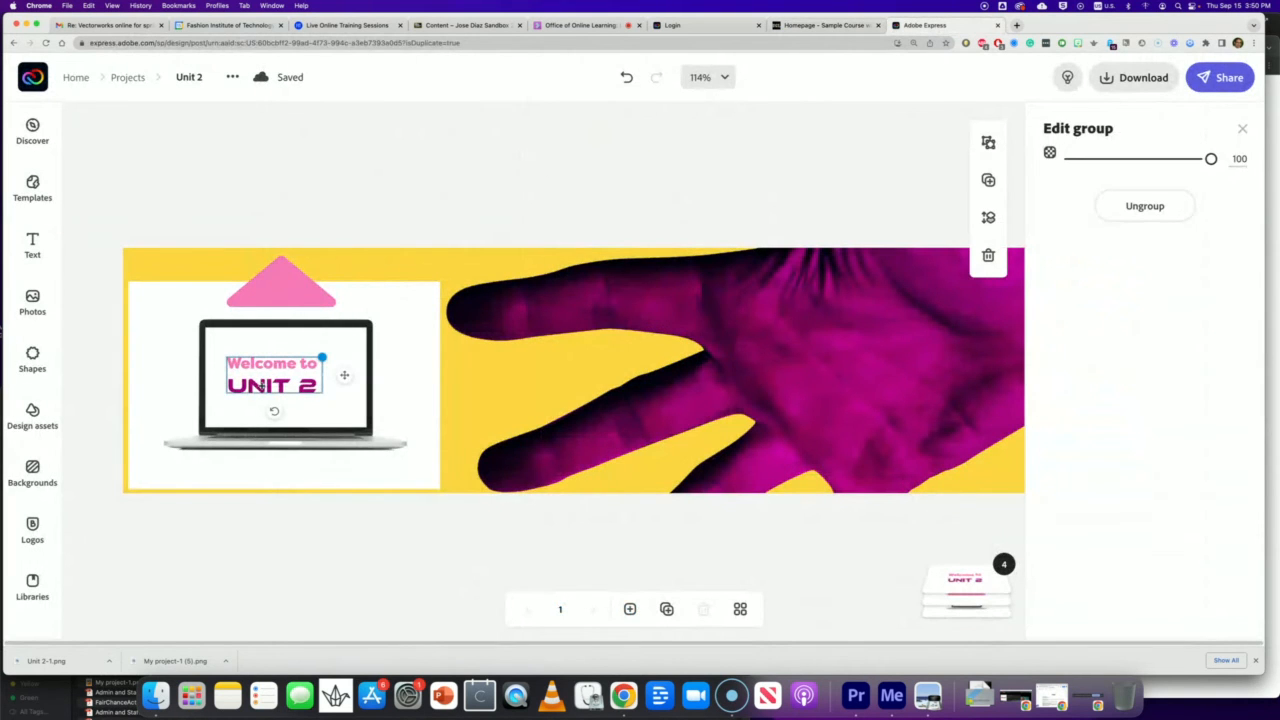
pyautogui.click(260, 386)
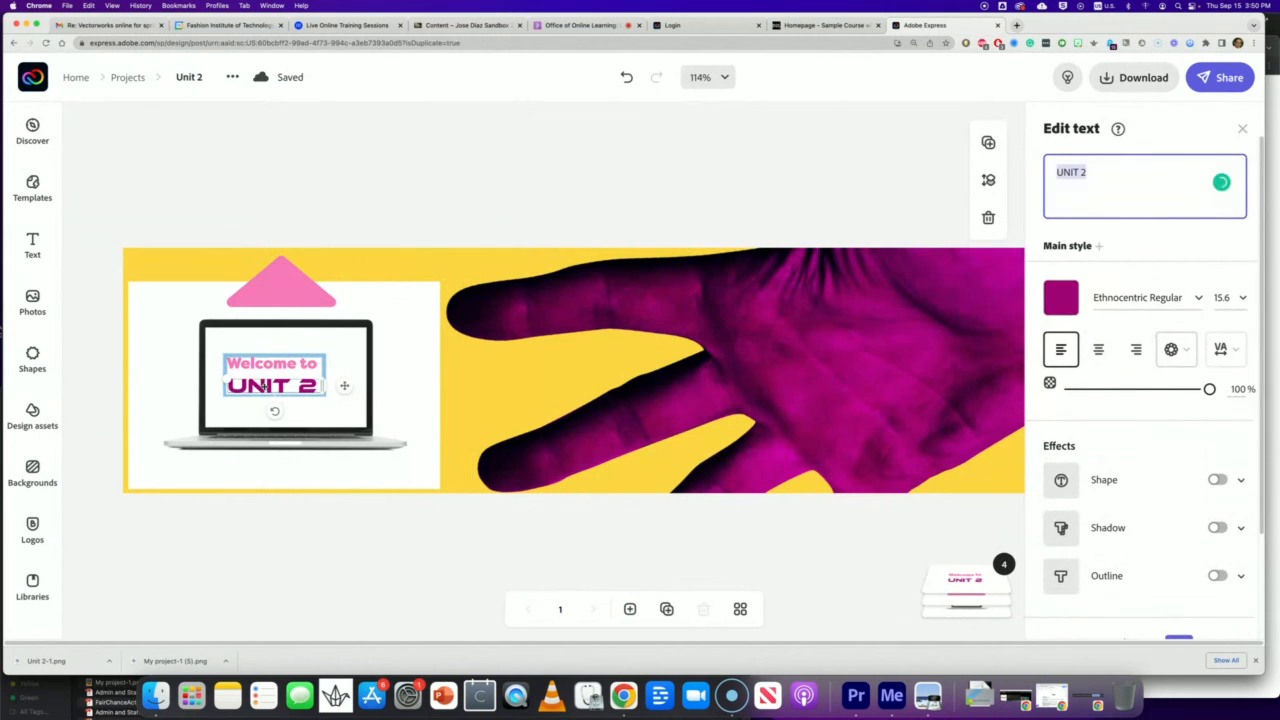
pyautogui.click(1101, 171)
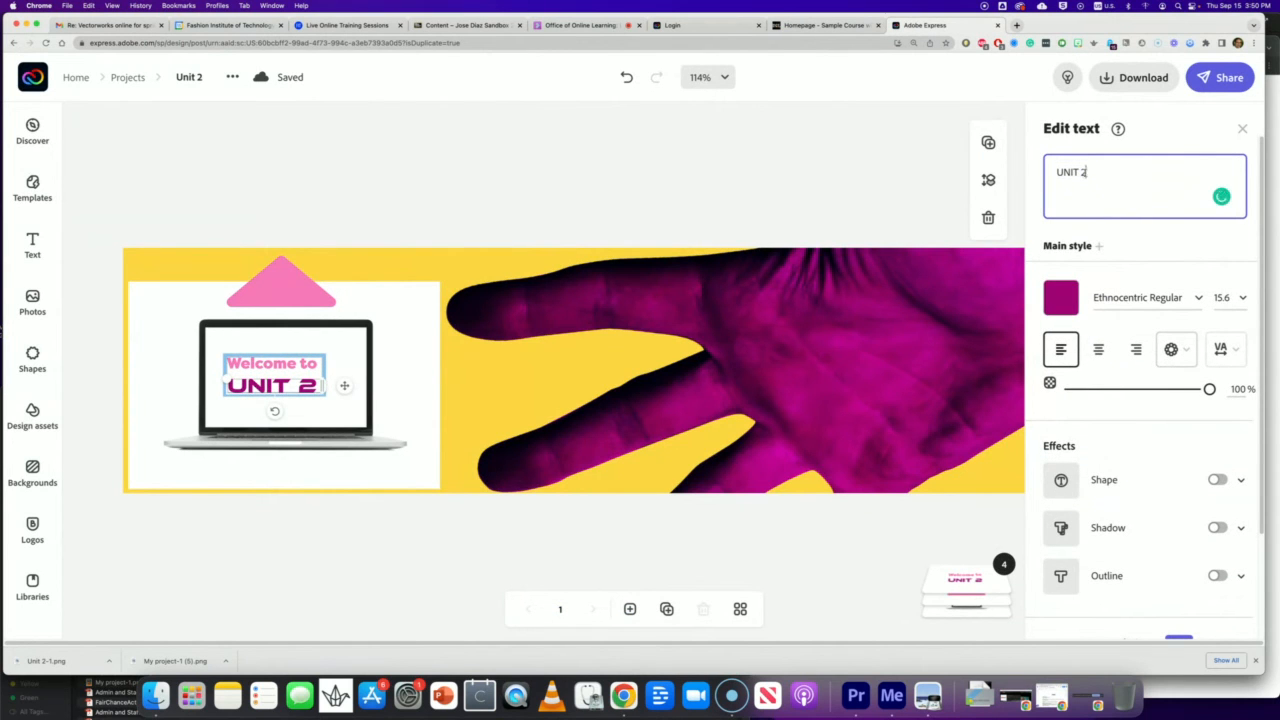
pyautogui.write('3')
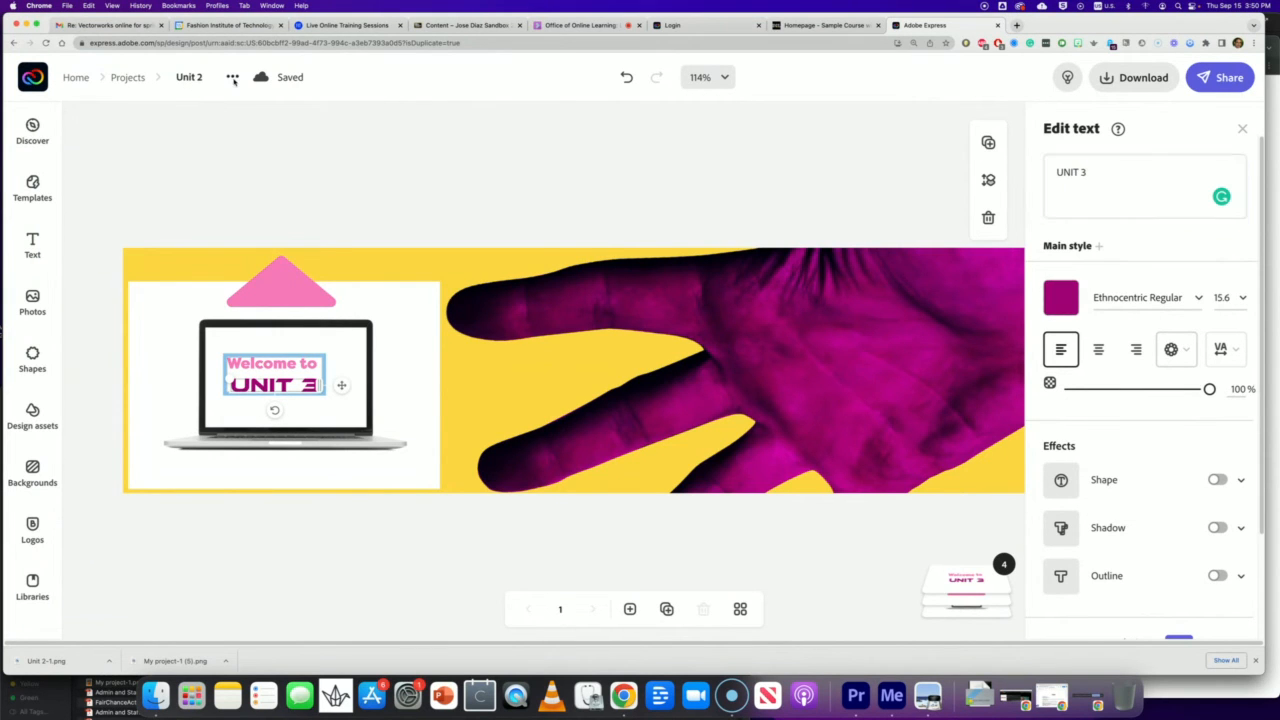
# Step: Duplicate the Unit 2 banner project under the name "UNIT 3"
pyautogui.click(232, 78)
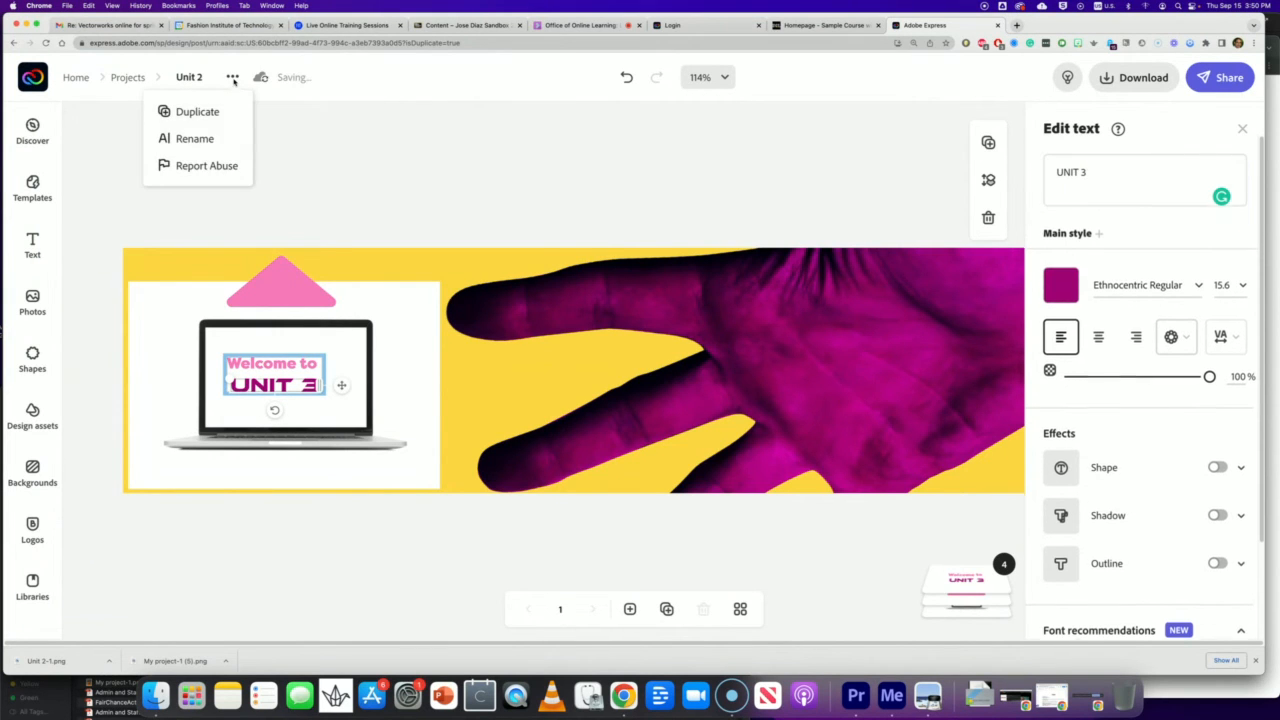
pyautogui.click(197, 118)
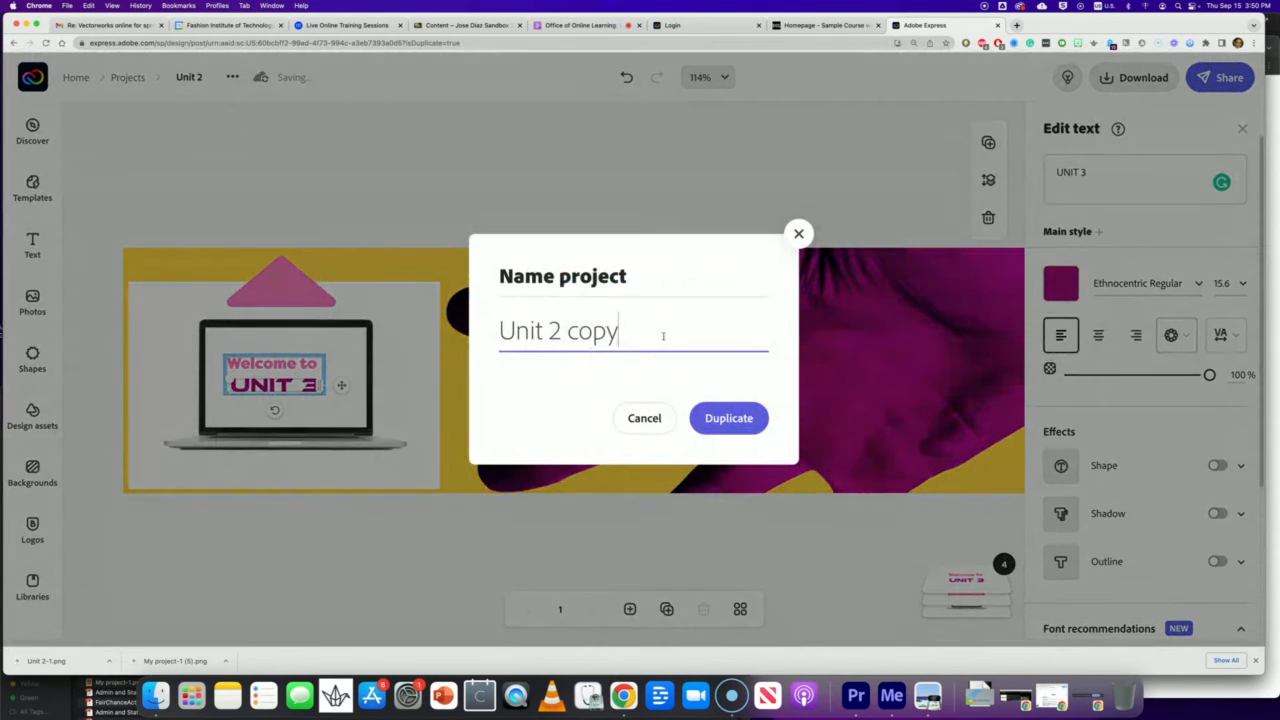
pyautogui.moveTo(643, 335); pyautogui.dragTo(461, 340)
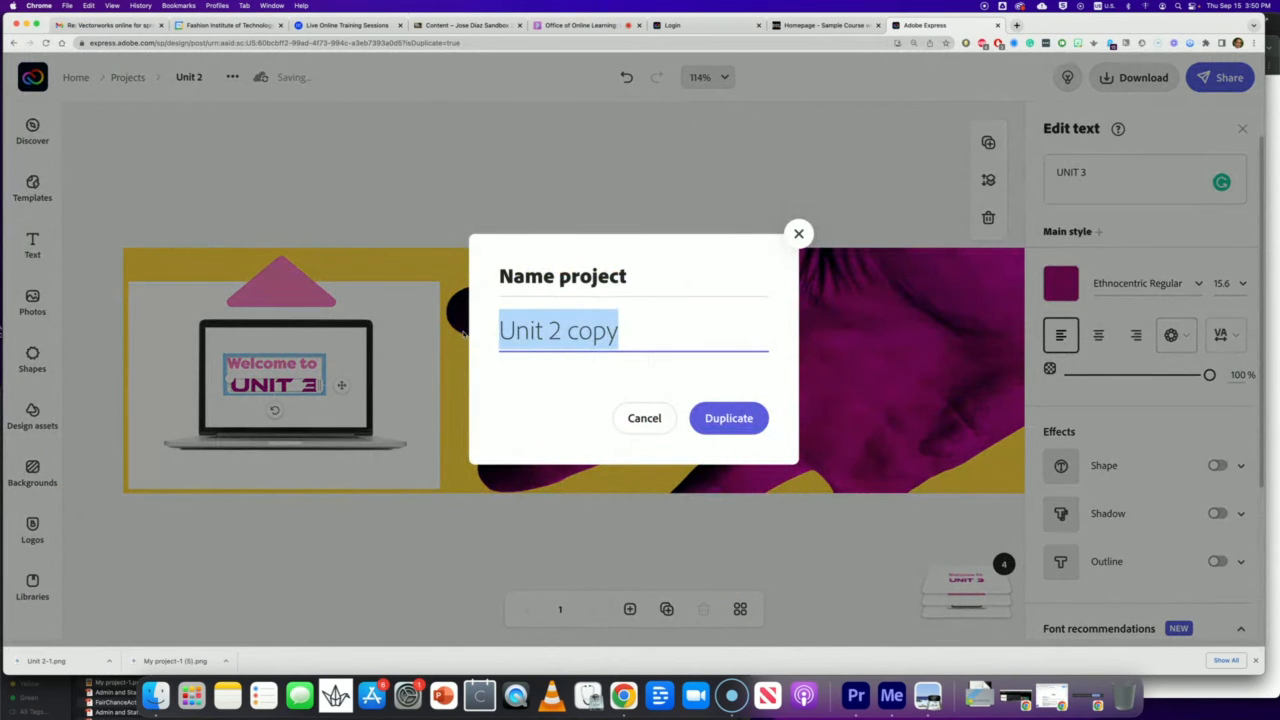
pyautogui.write('UNIT 3')
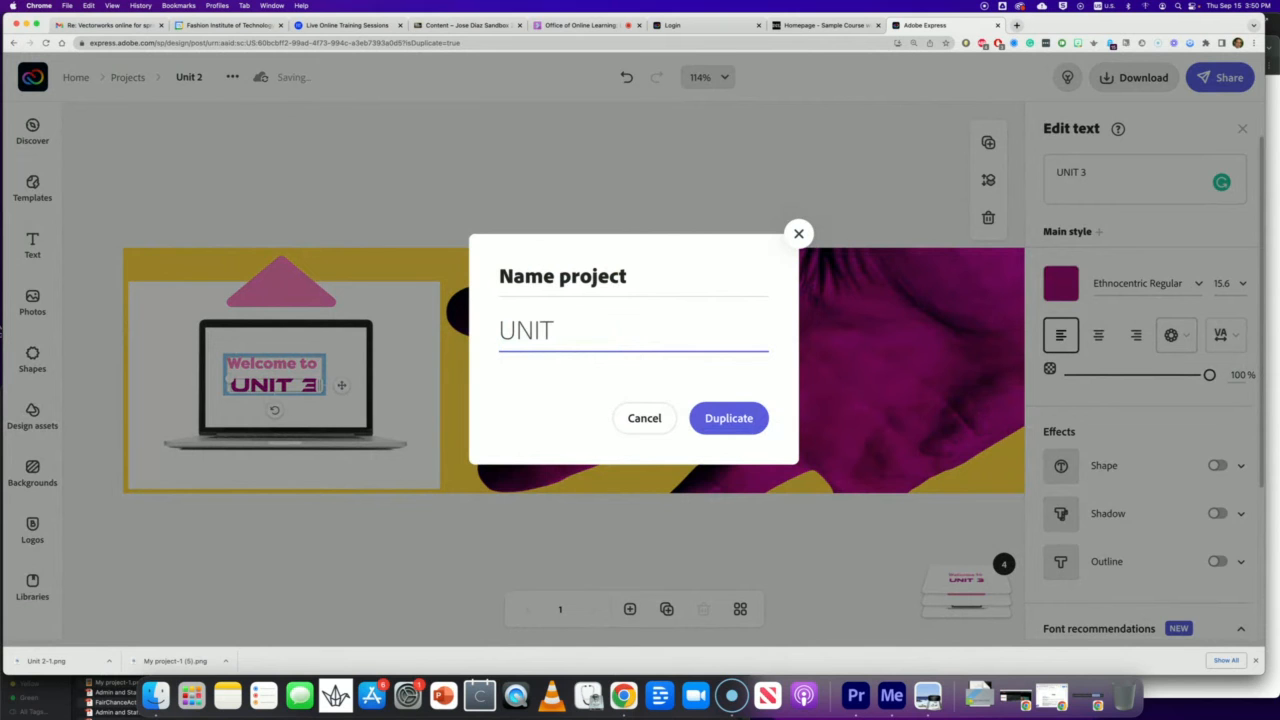
pyautogui.click(722, 419)
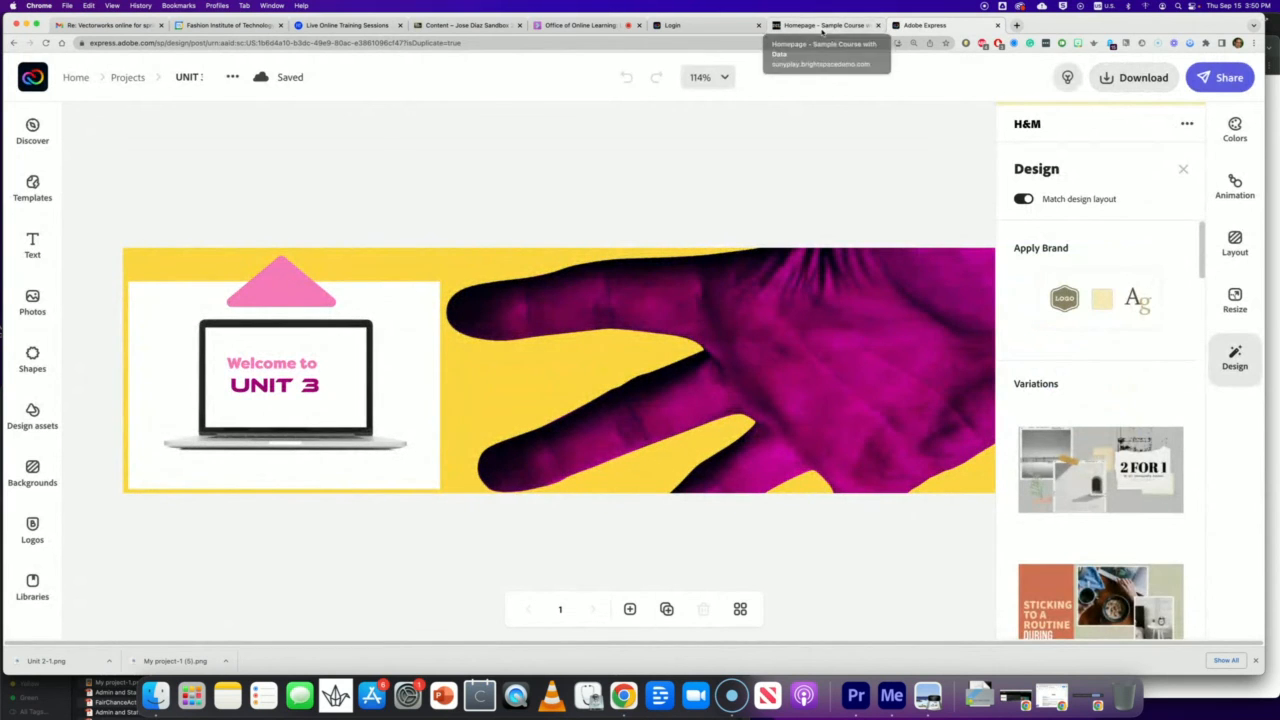
pyautogui.click(822, 25)
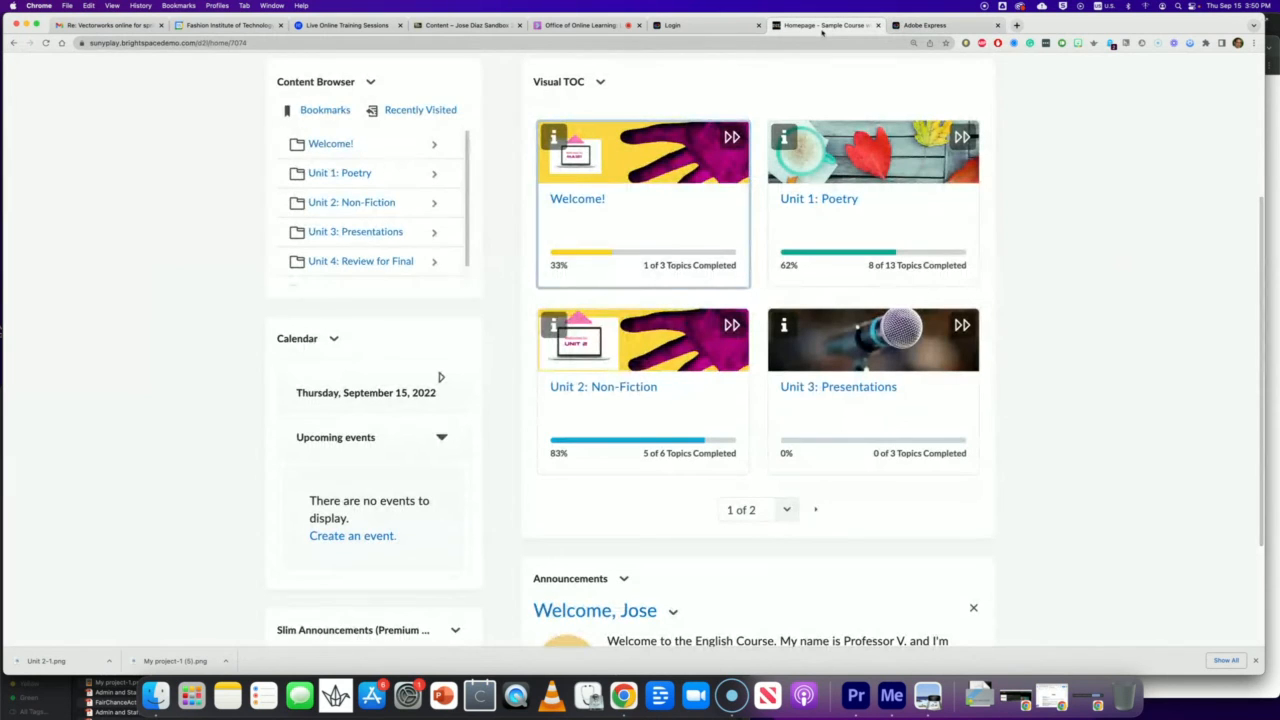
pyautogui.click(716, 27)
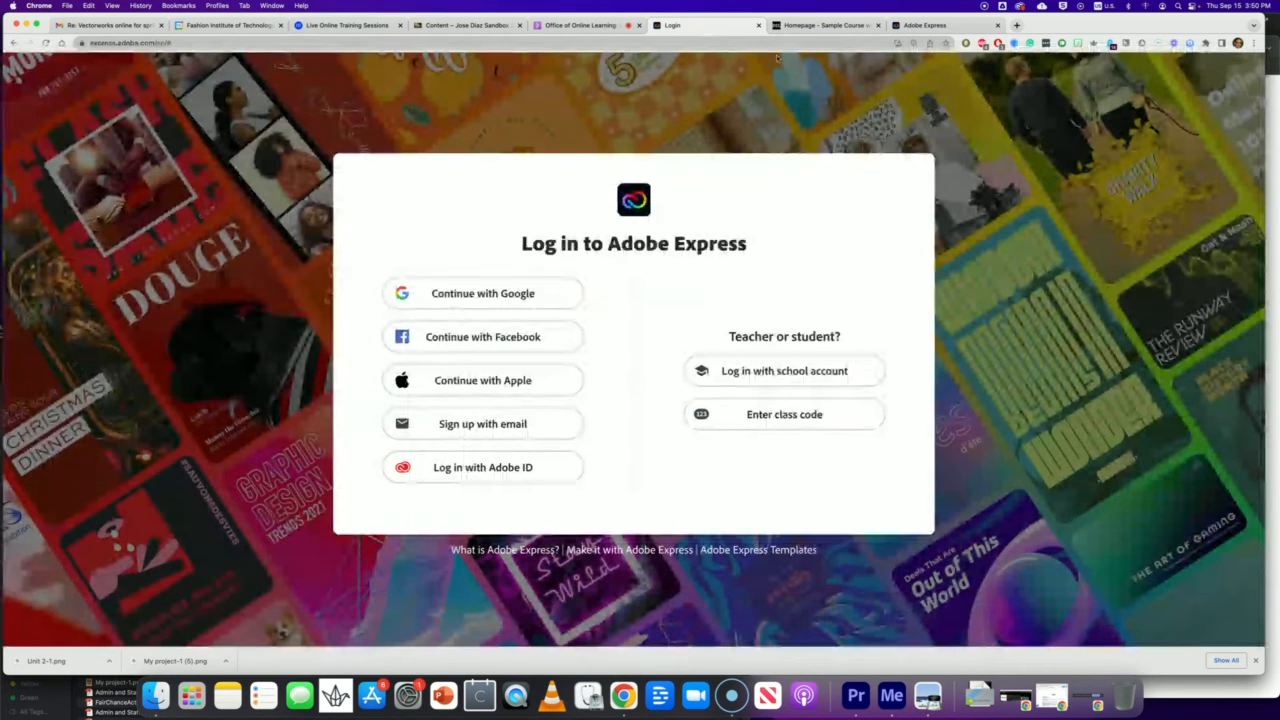
pyautogui.click(926, 26)
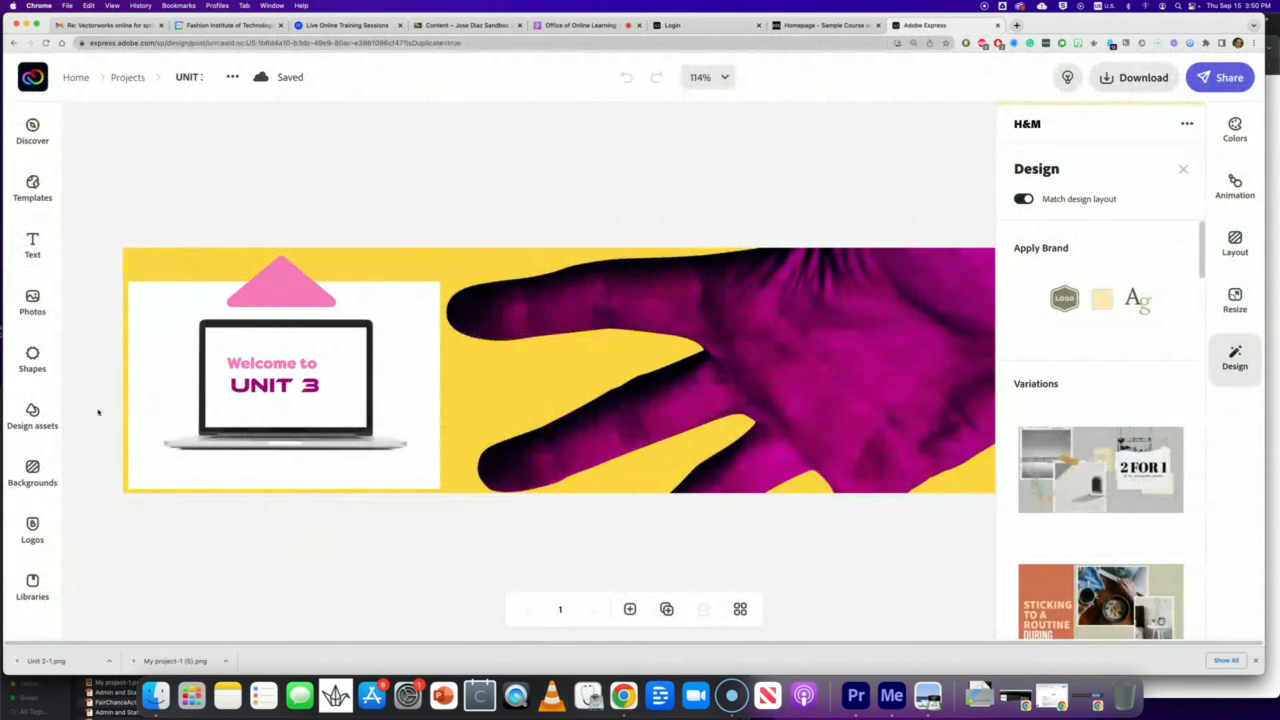
# Step: Delete the grouped "Welcome to UNIT 3" text from the laptop's screen
pyautogui.click(285, 406)
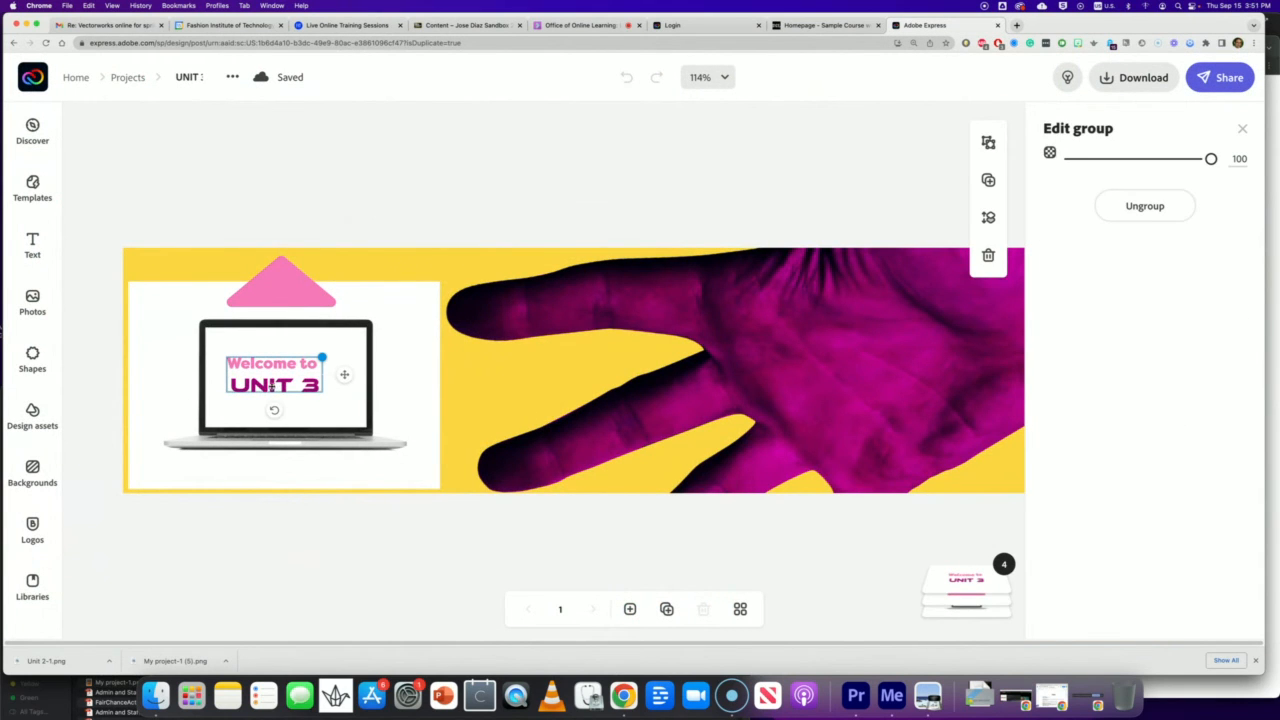
pyautogui.press('Delete')
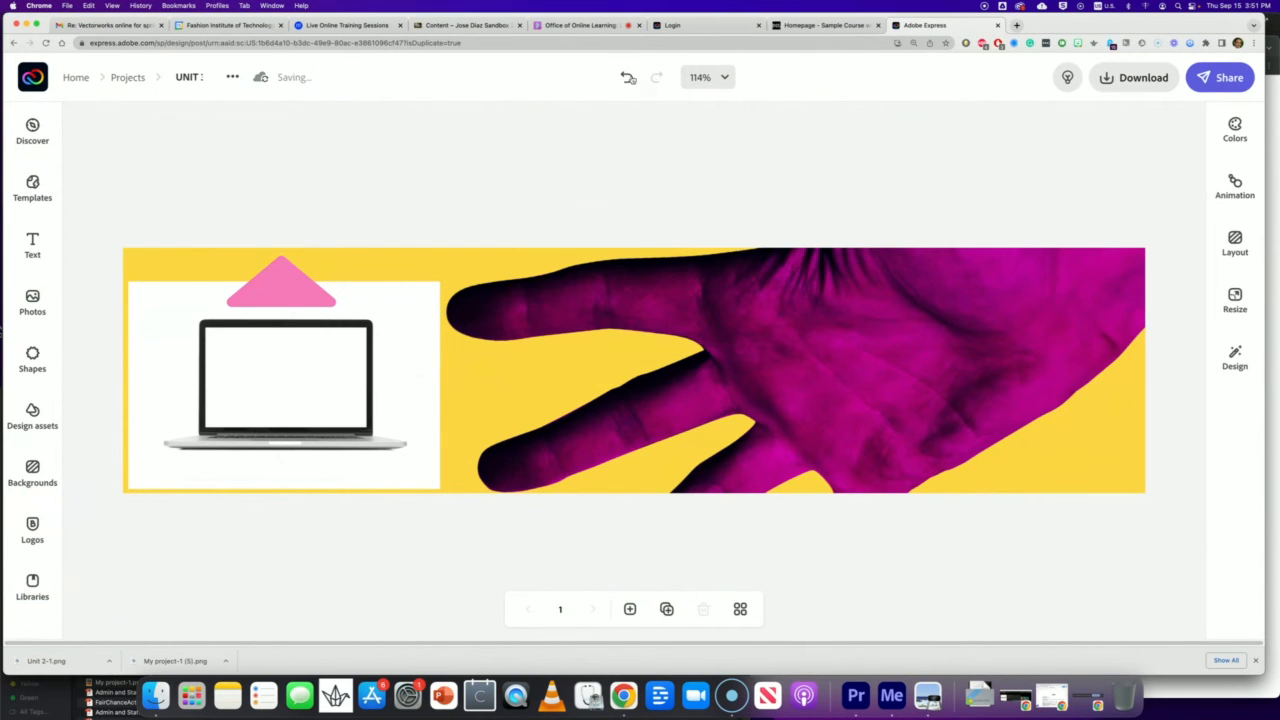
# Step: Undo, redo and again undo the deletion of the laptop's grouped "Welcome to UNIT 3" text, and dismiss the downloads bar
pyautogui.click(627, 78)
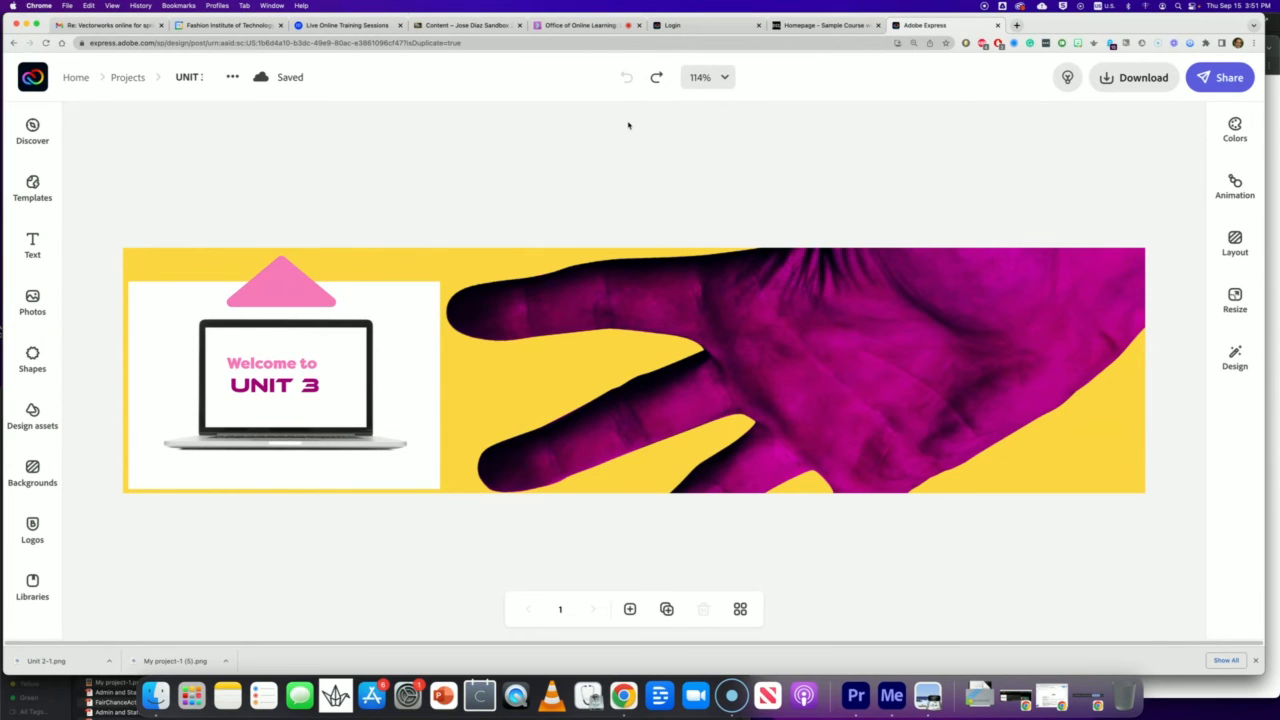
pyautogui.click(656, 78)
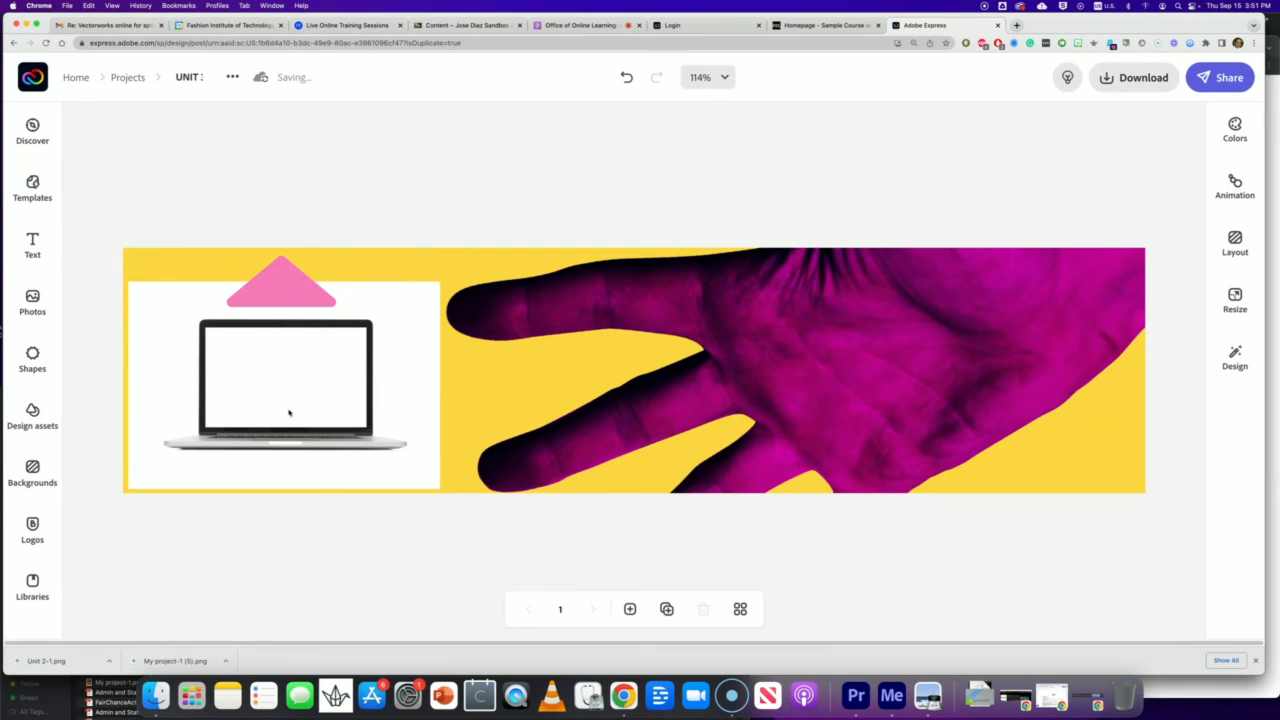
pyautogui.click(627, 79)
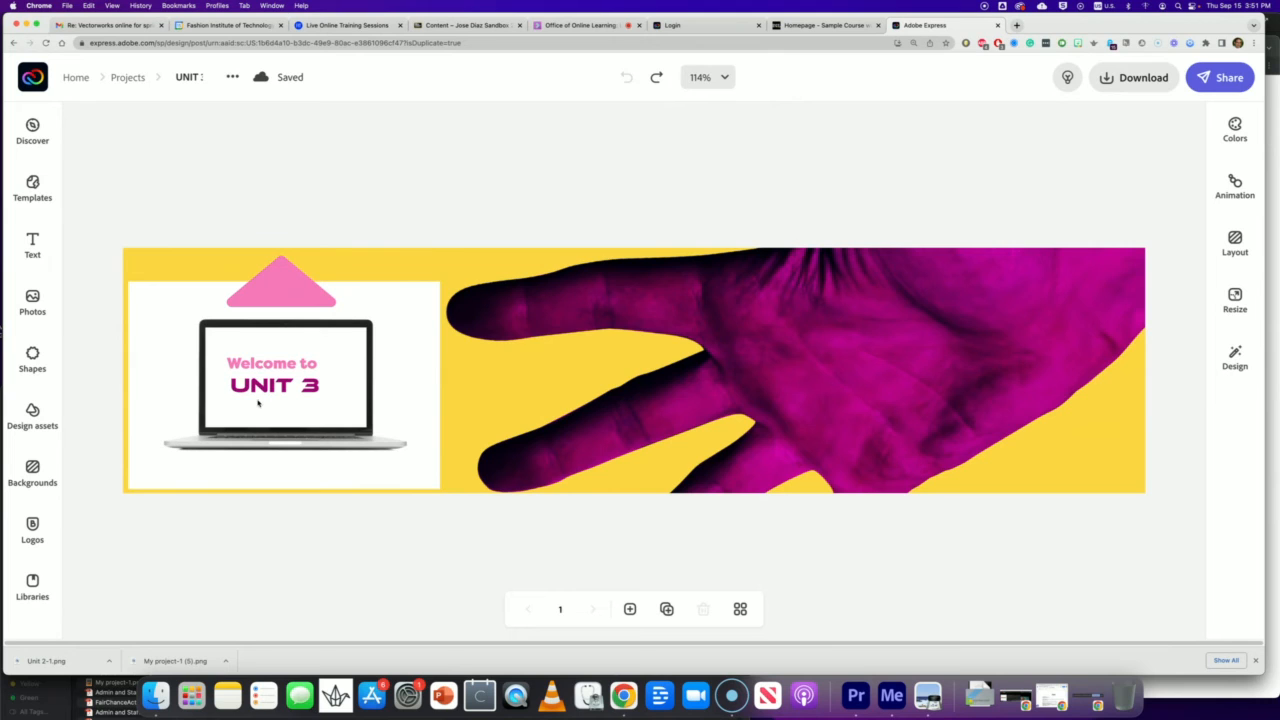
pyautogui.click(1257, 662)
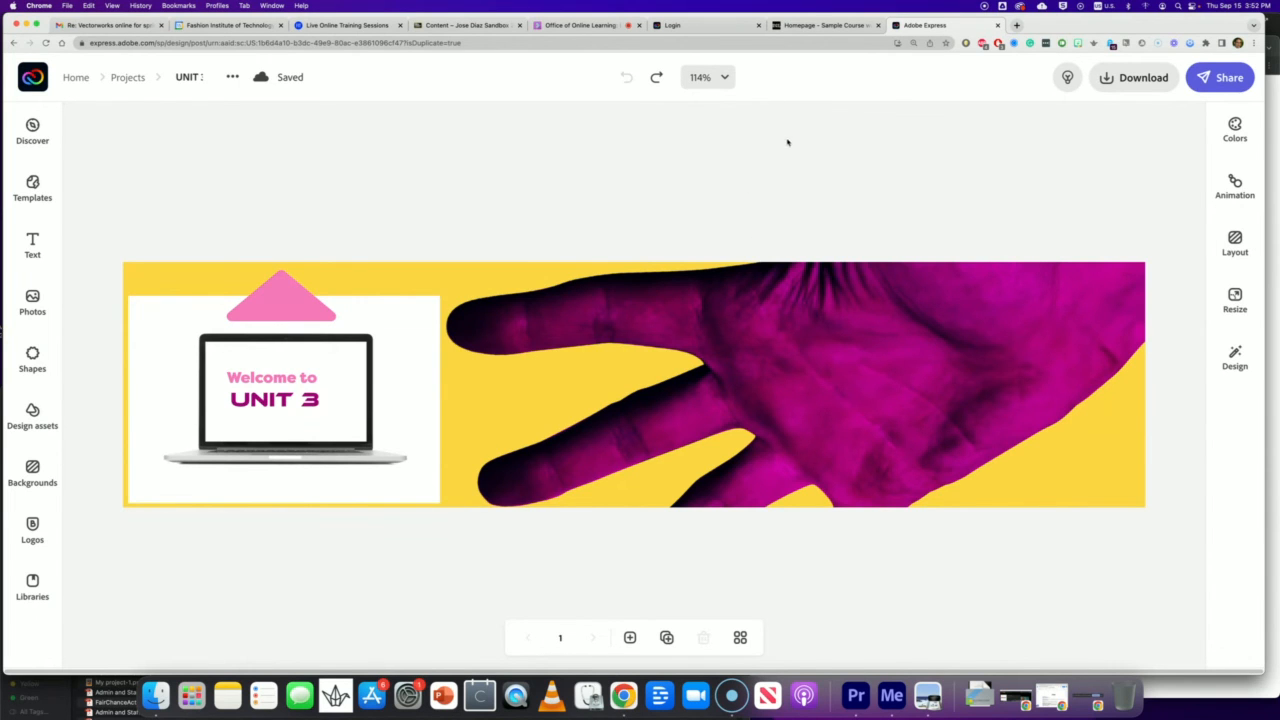
# Step: Switch to the Brightspace Sample Course homepage, inspect the course banner's text customization options and close them without changing anything
pyautogui.click(830, 25)
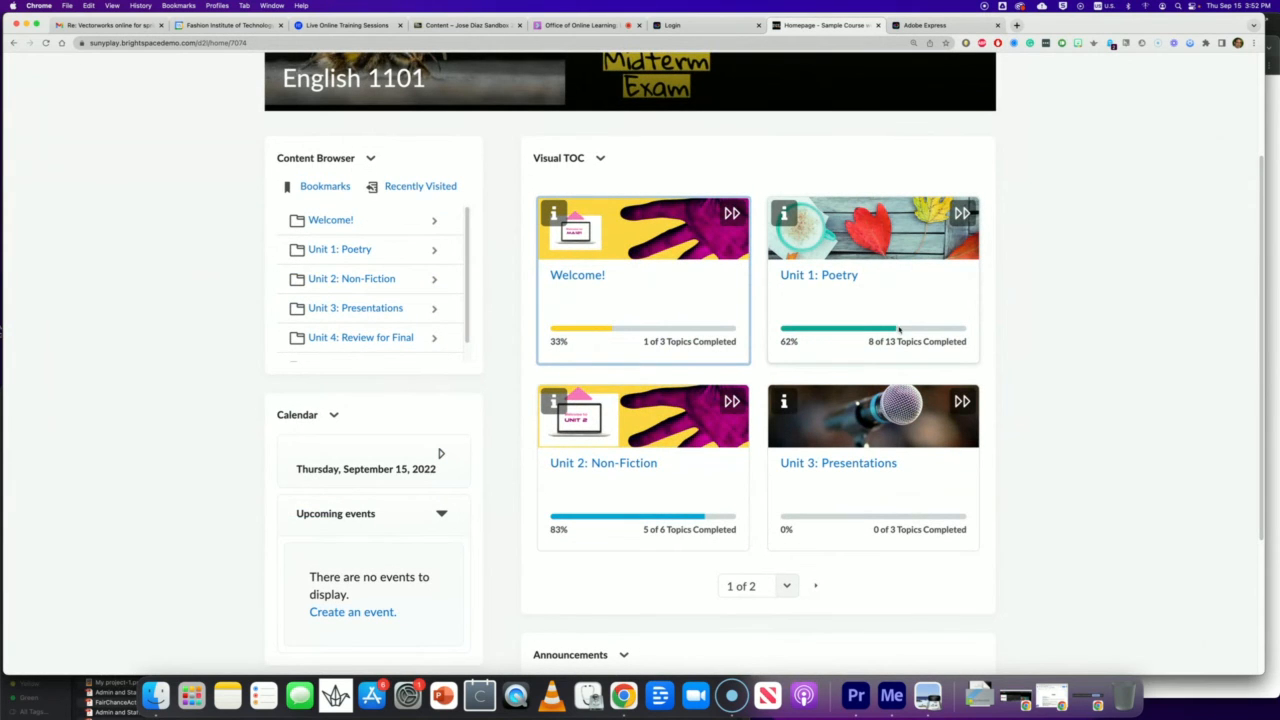
pyautogui.scroll(3, 1000, 364)
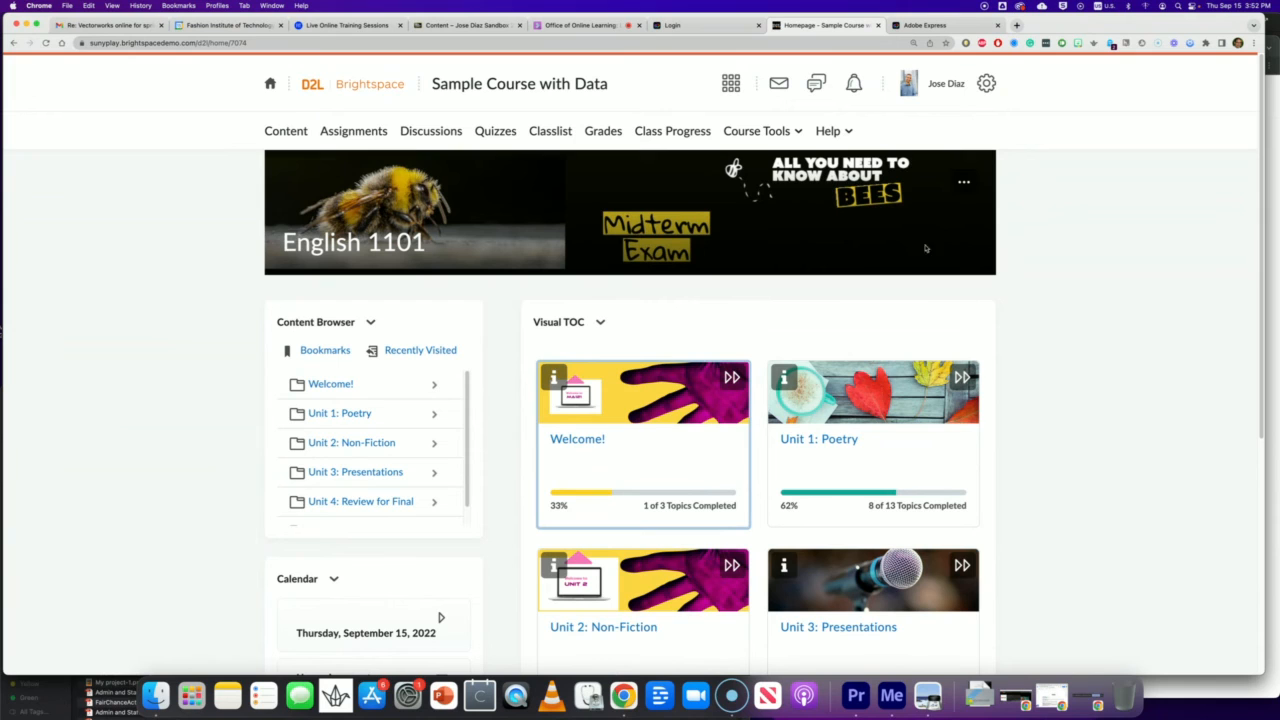
pyautogui.click(963, 184)
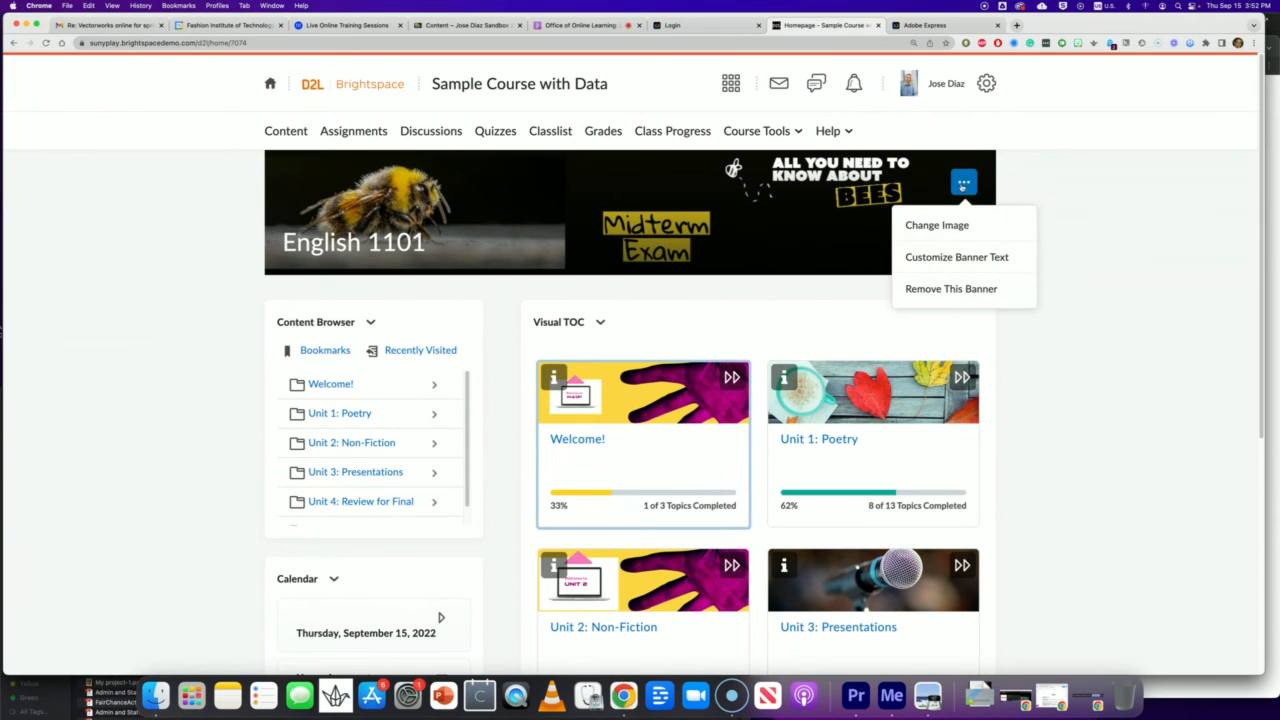
pyautogui.click(938, 258)
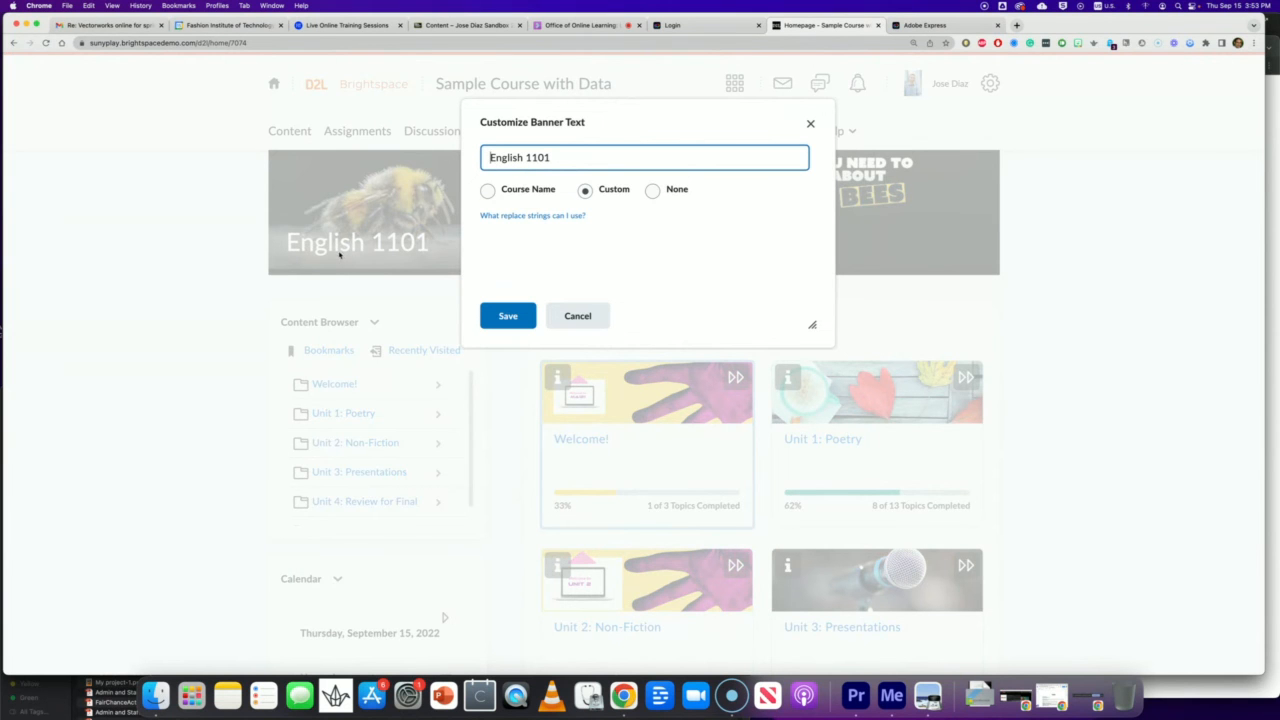
pyautogui.click(811, 124)
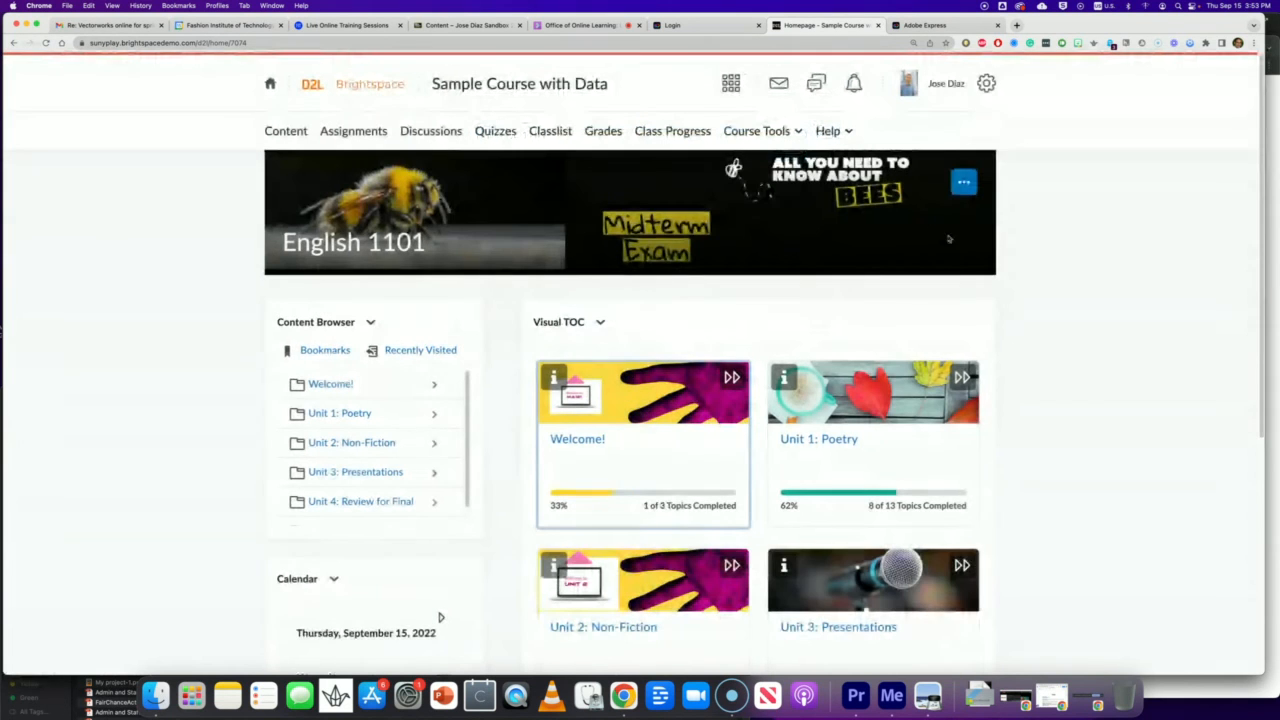
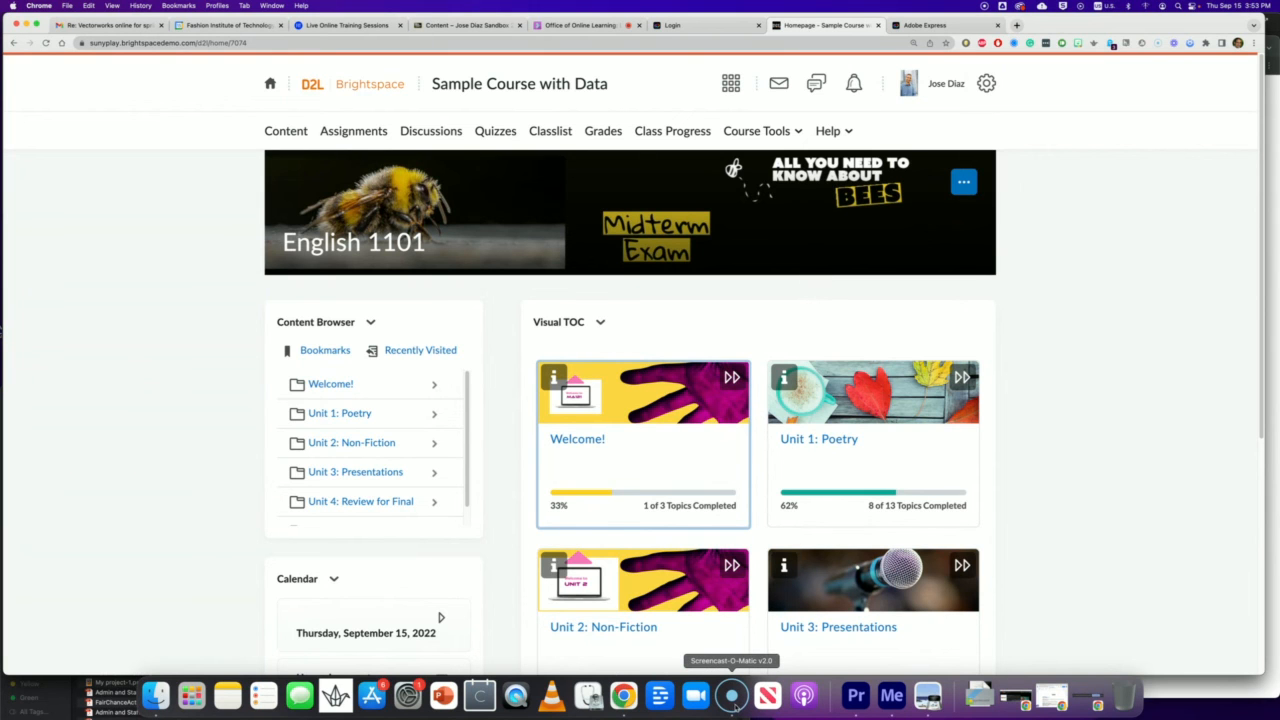
# Step: Switch to Screencast-O-Matic and launch the screen recorder with its frame size set to 480p
pyautogui.click(733, 697)
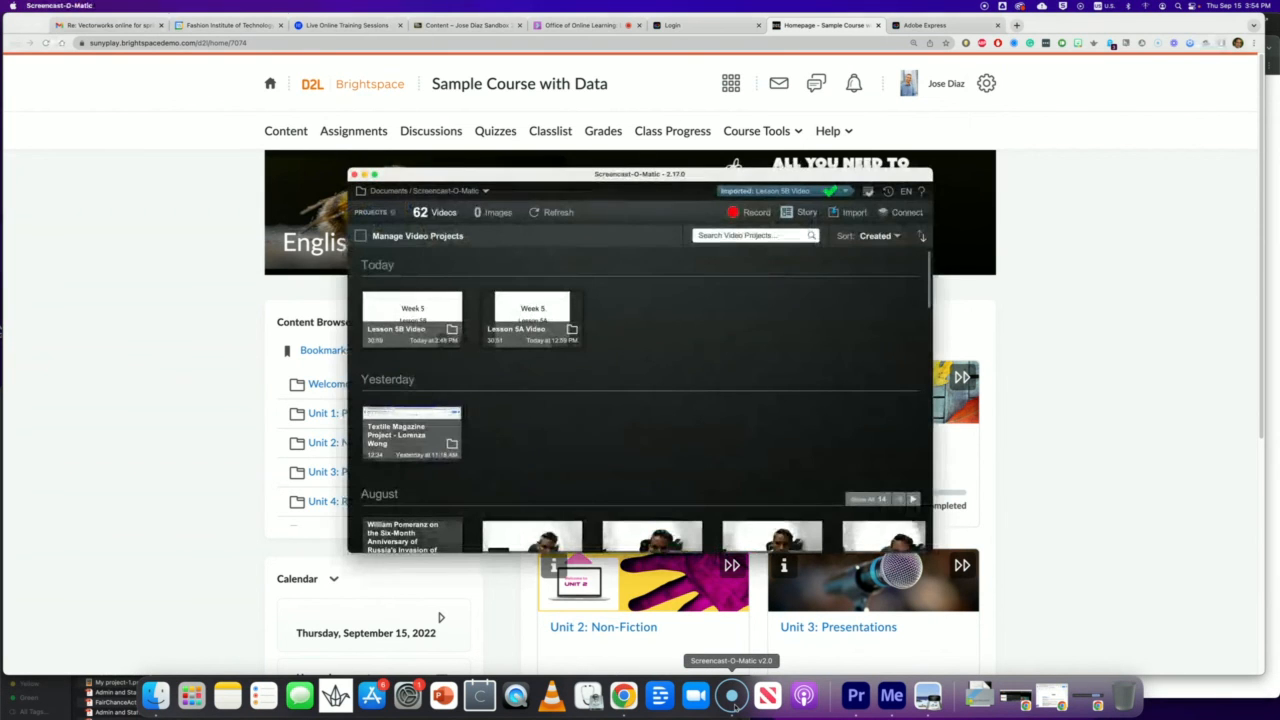
pyautogui.click(756, 213)
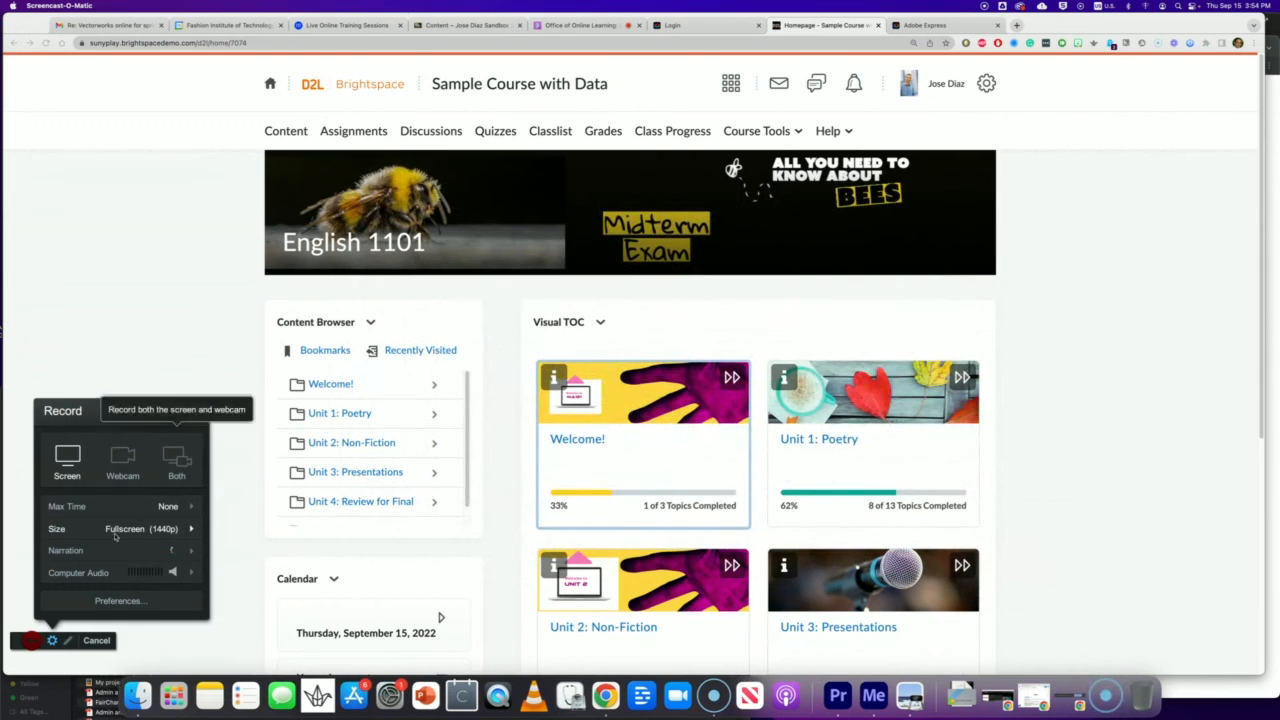
pyautogui.click(191, 530)
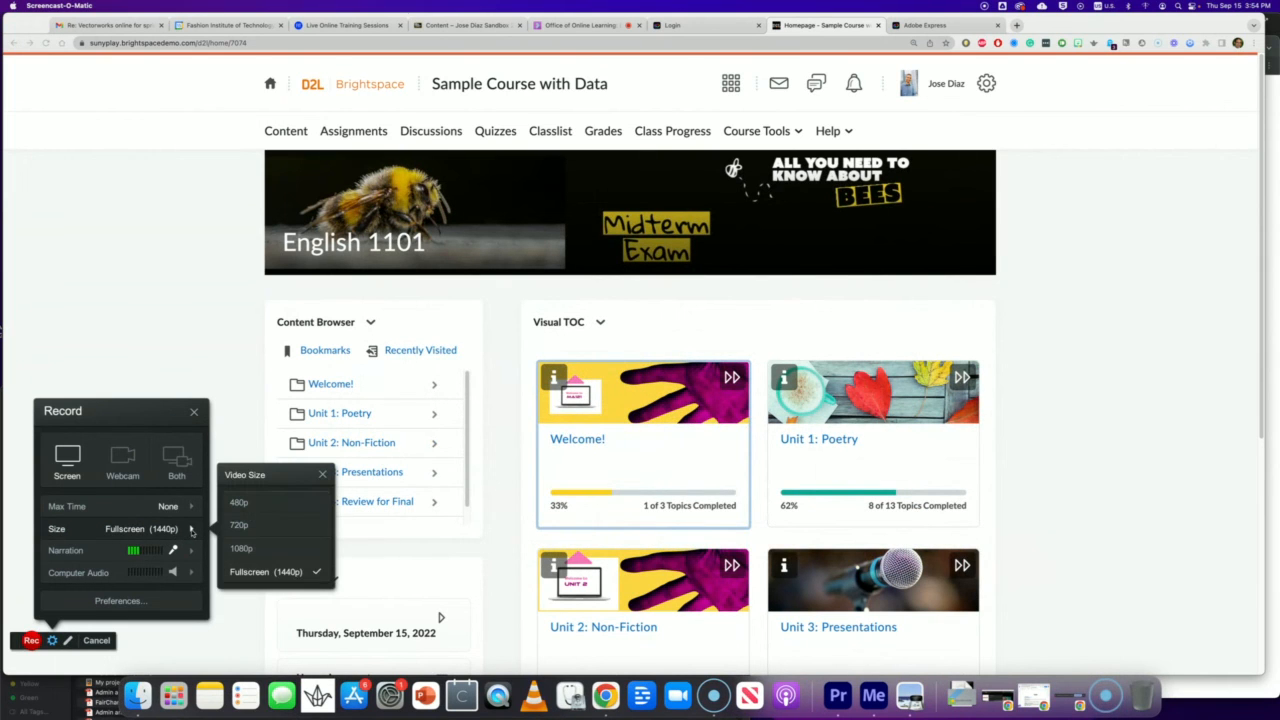
pyautogui.click(239, 503)
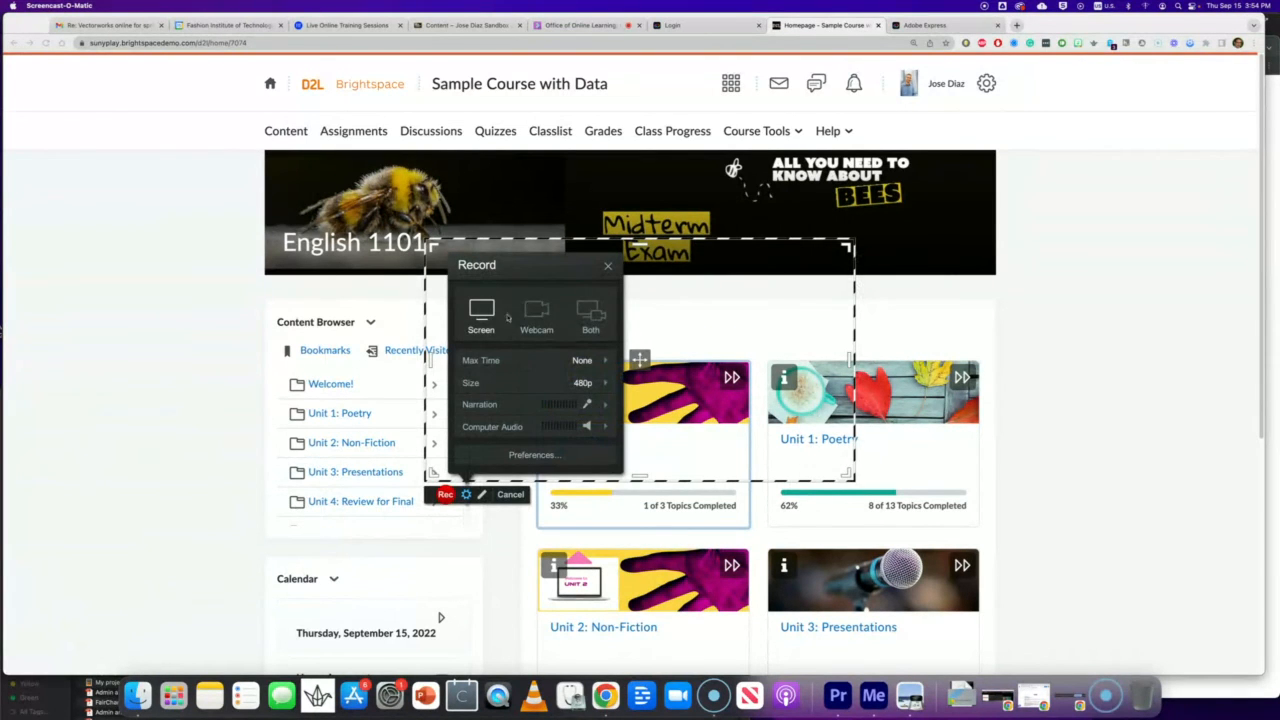
pyautogui.click(607, 266)
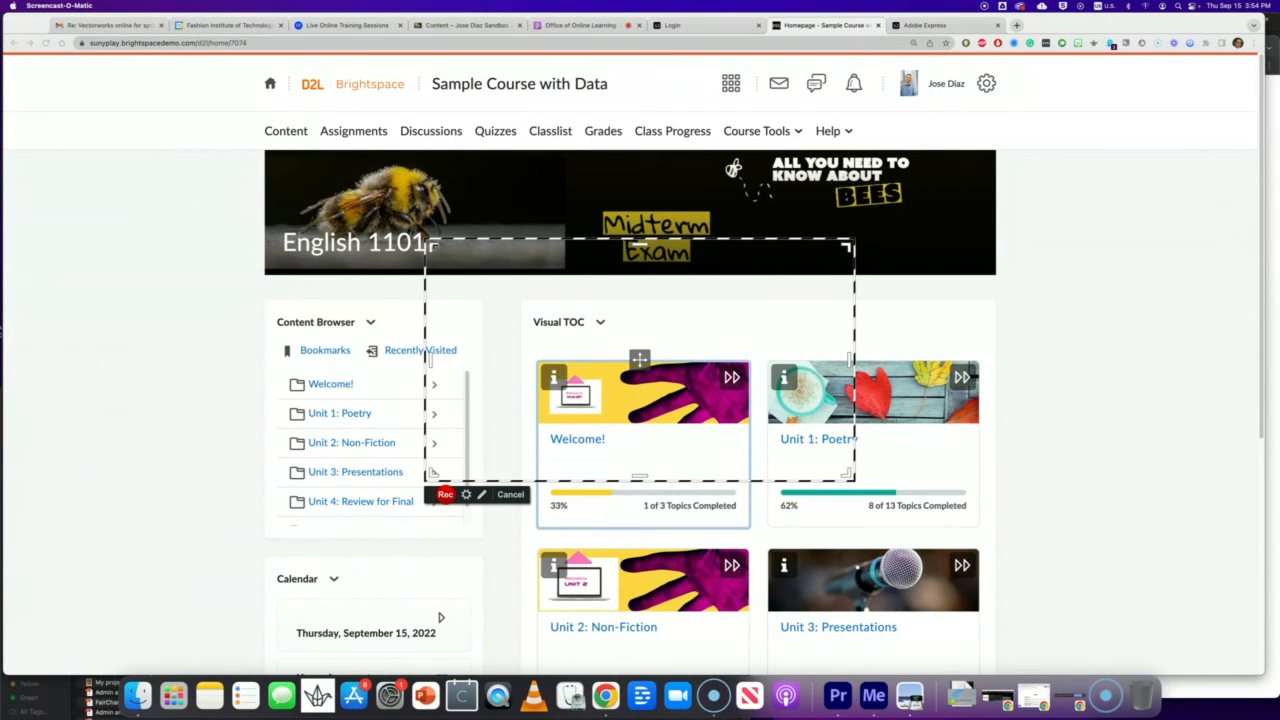
# Step: Fit the recording frame around the English 1101 banner at about 1460 x 246 pixels to measure it, and cancel the recorder
pyautogui.moveTo(432, 244); pyautogui.dragTo(265, 152)
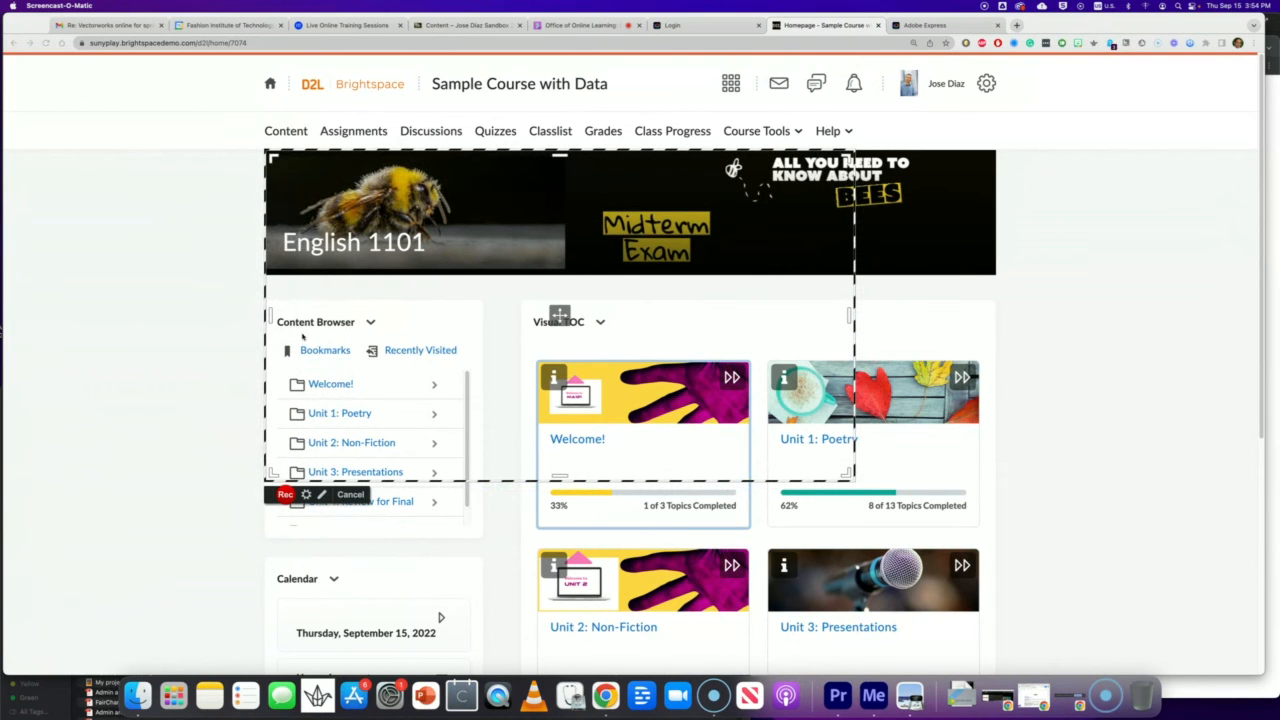
pyautogui.moveTo(850, 478); pyautogui.dragTo(991, 271)
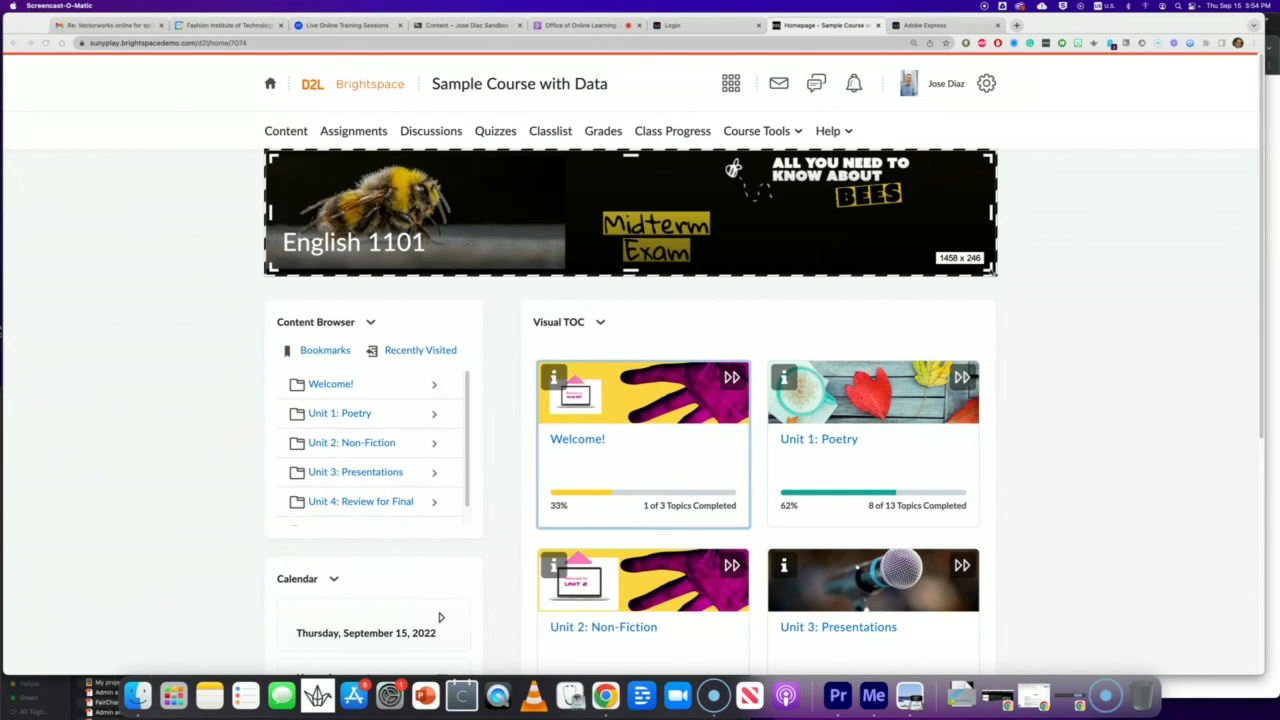
pyautogui.moveTo(992, 271)
pyautogui.mouseDown()
pyautogui.moveTo(1177, 434)
pyautogui.moveTo(986, 283)
pyautogui.moveTo(991, 268)
pyautogui.mouseUp()
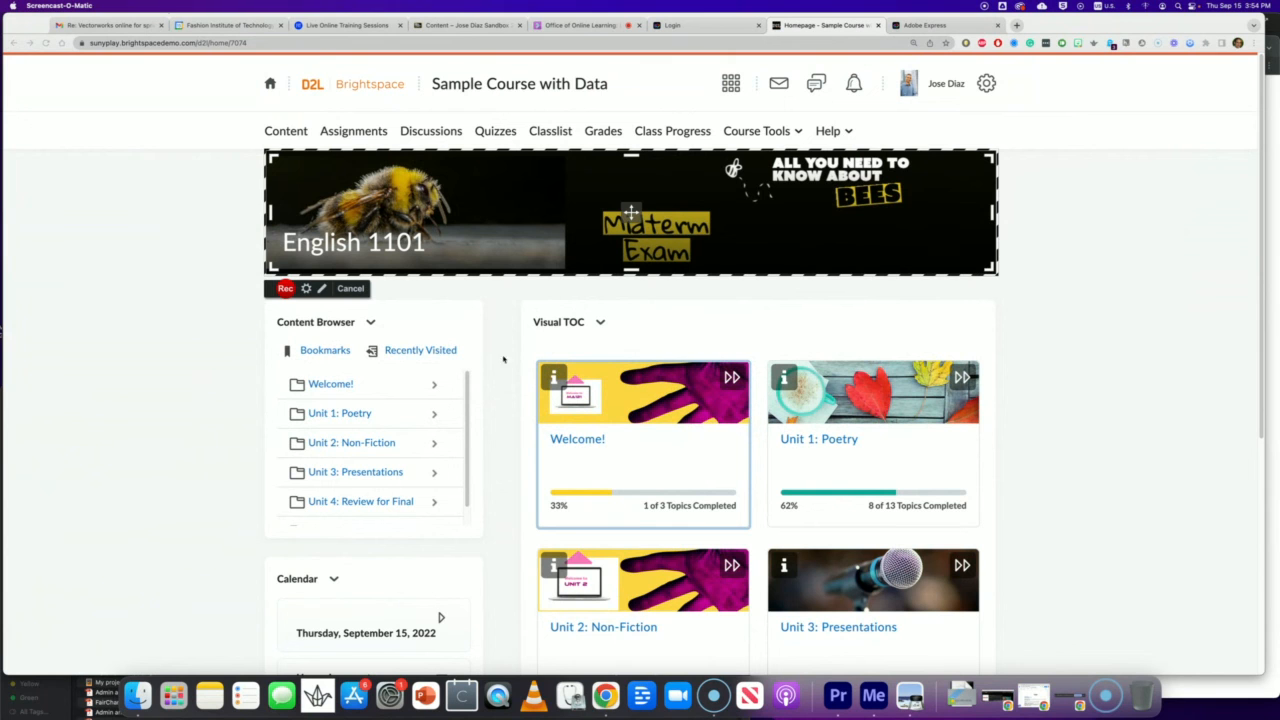
pyautogui.click(352, 289)
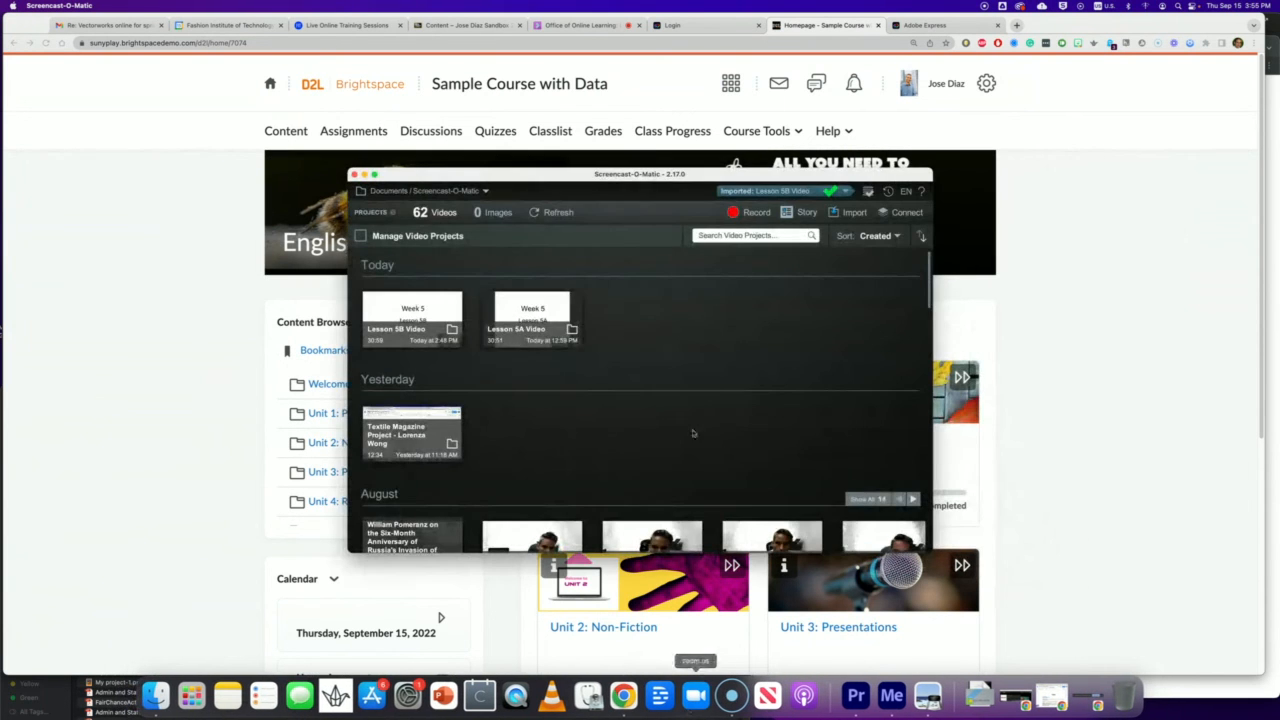
# Step: Relaunch the Screencast-O-Matic recorder and reset the recording frame's video size to 480p
pyautogui.moveTo(527, 175); pyautogui.dragTo(384, 216)
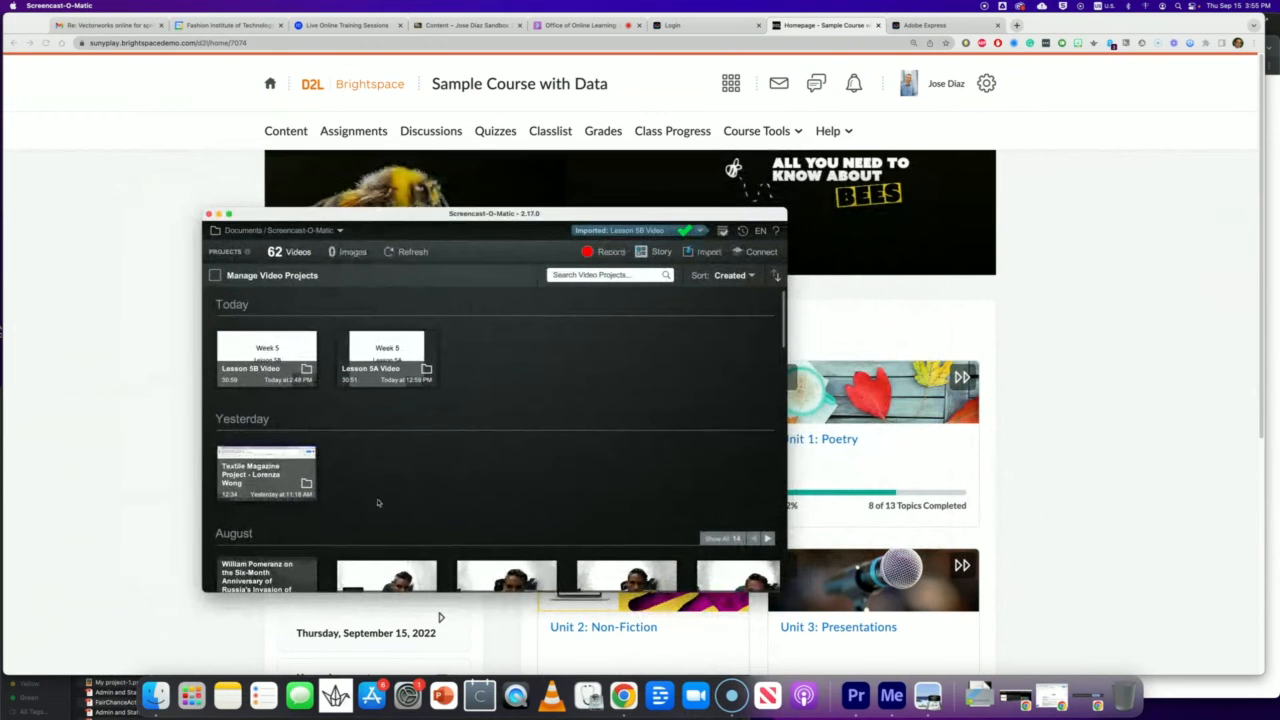
pyautogui.click(606, 253)
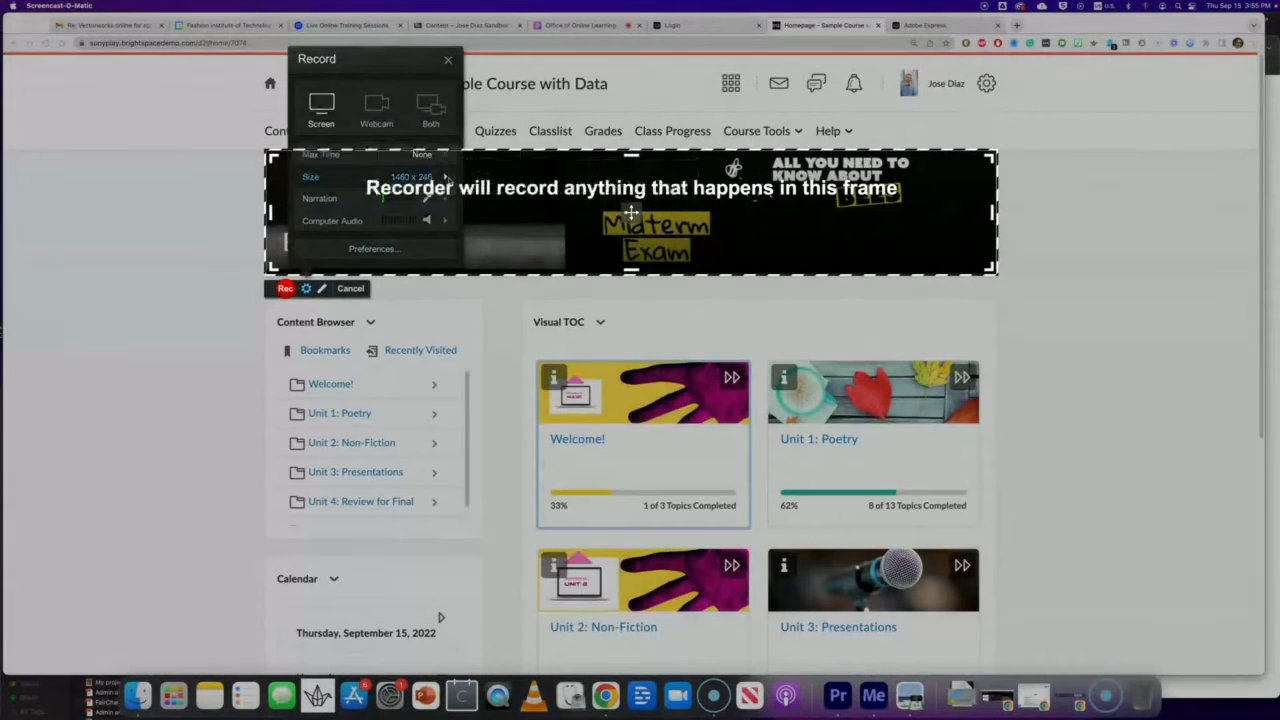
pyautogui.click(446, 177)
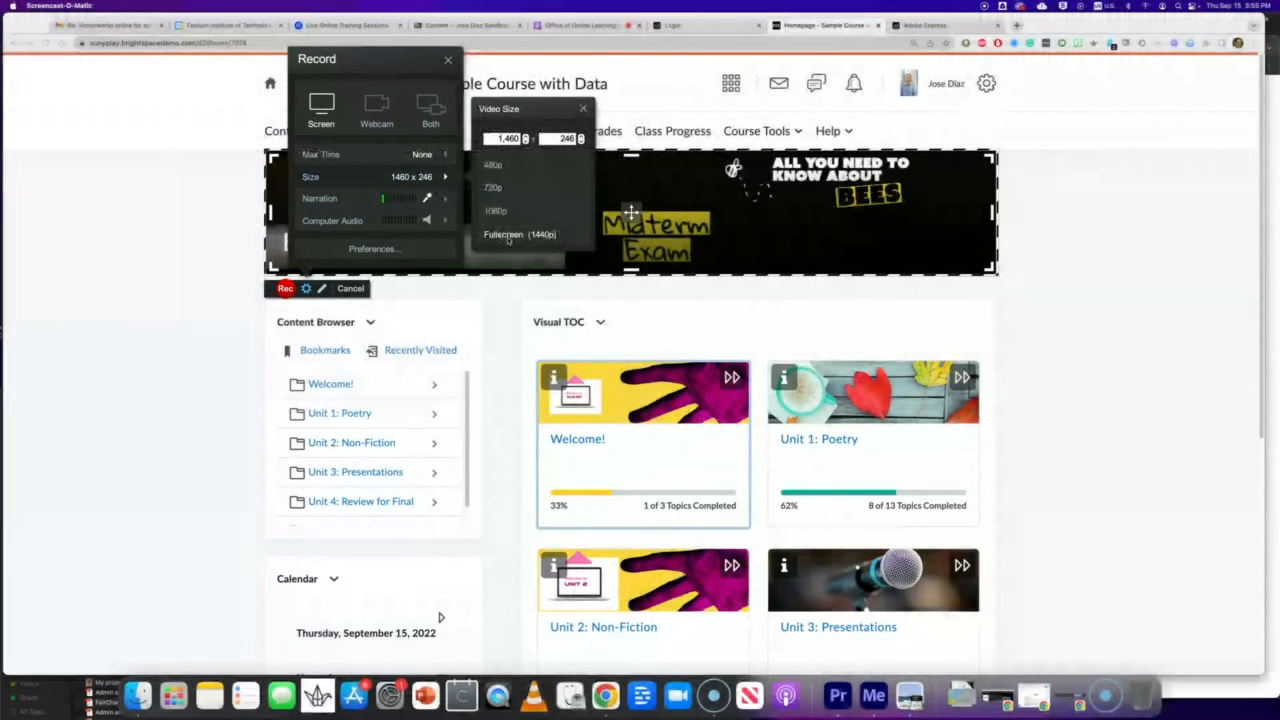
pyautogui.click(72, 183)
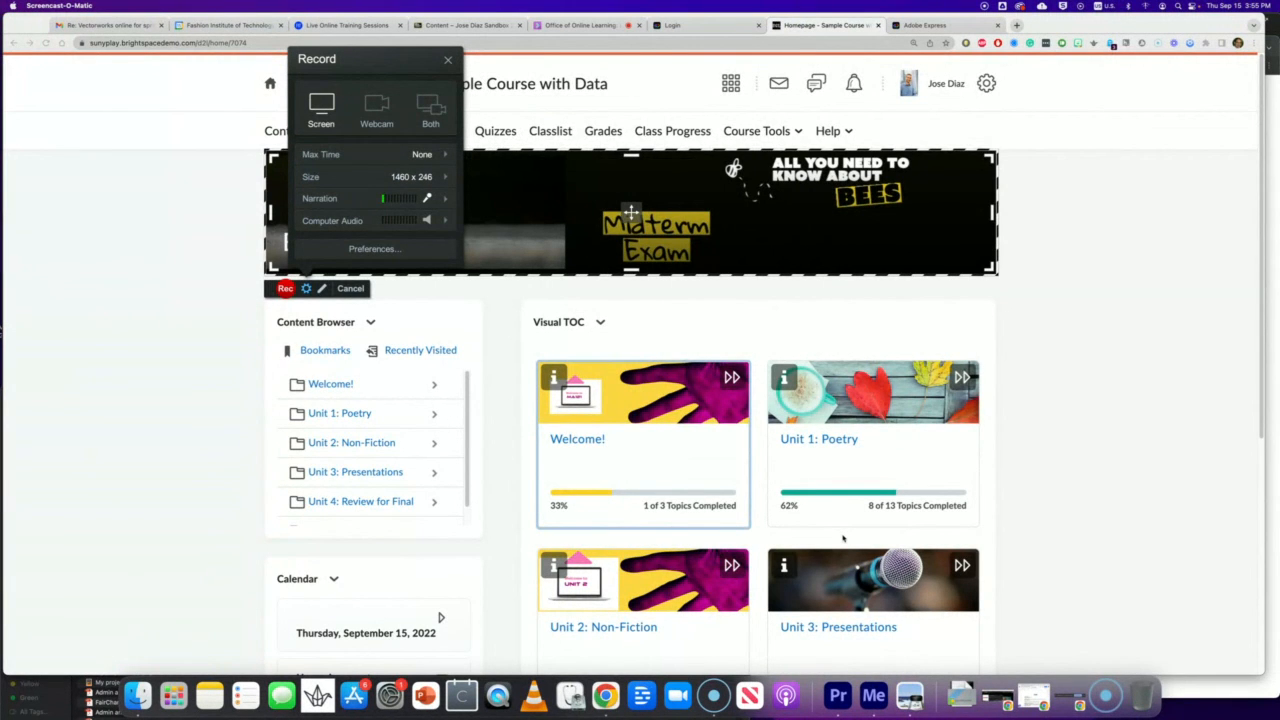
pyautogui.click(444, 177)
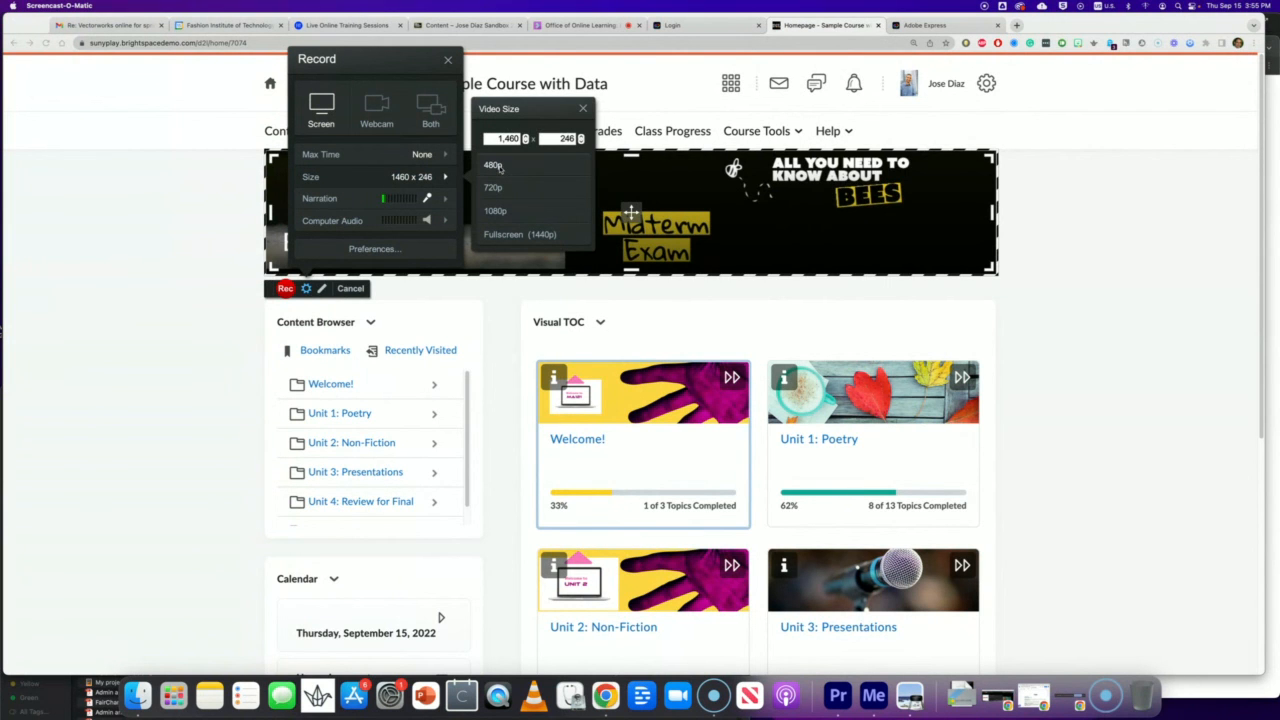
pyautogui.click(499, 167)
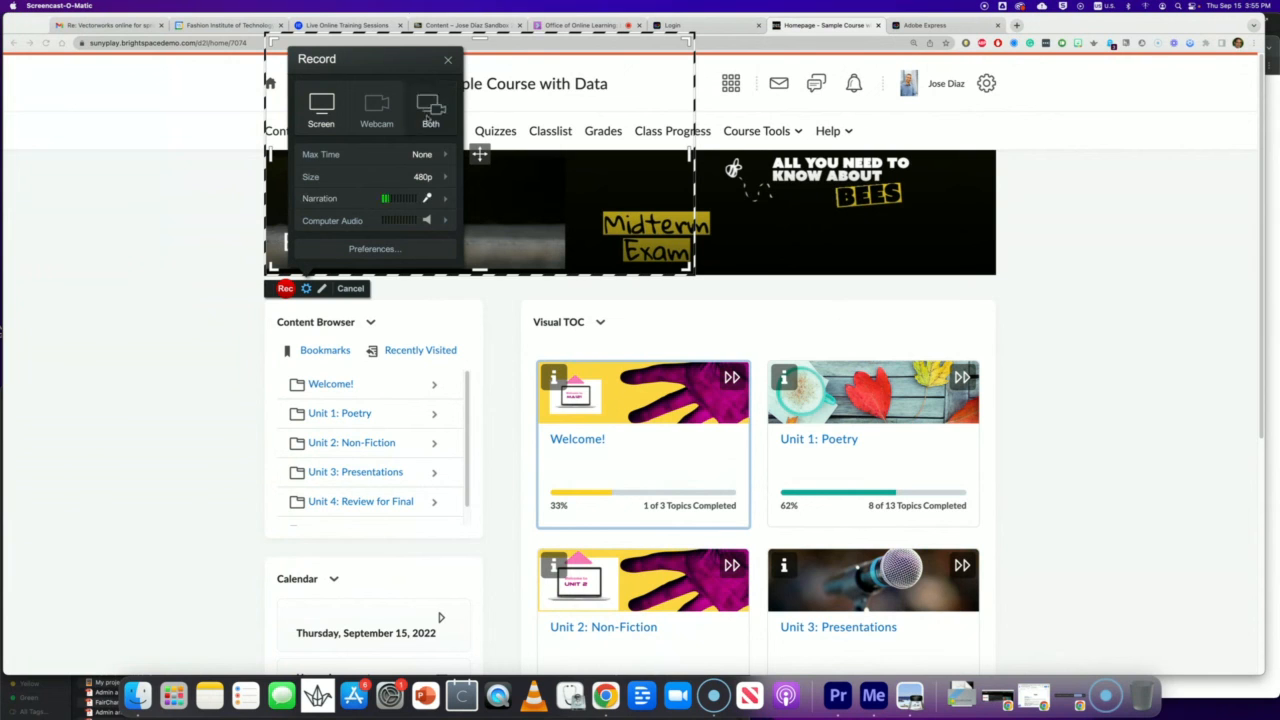
pyautogui.click(449, 61)
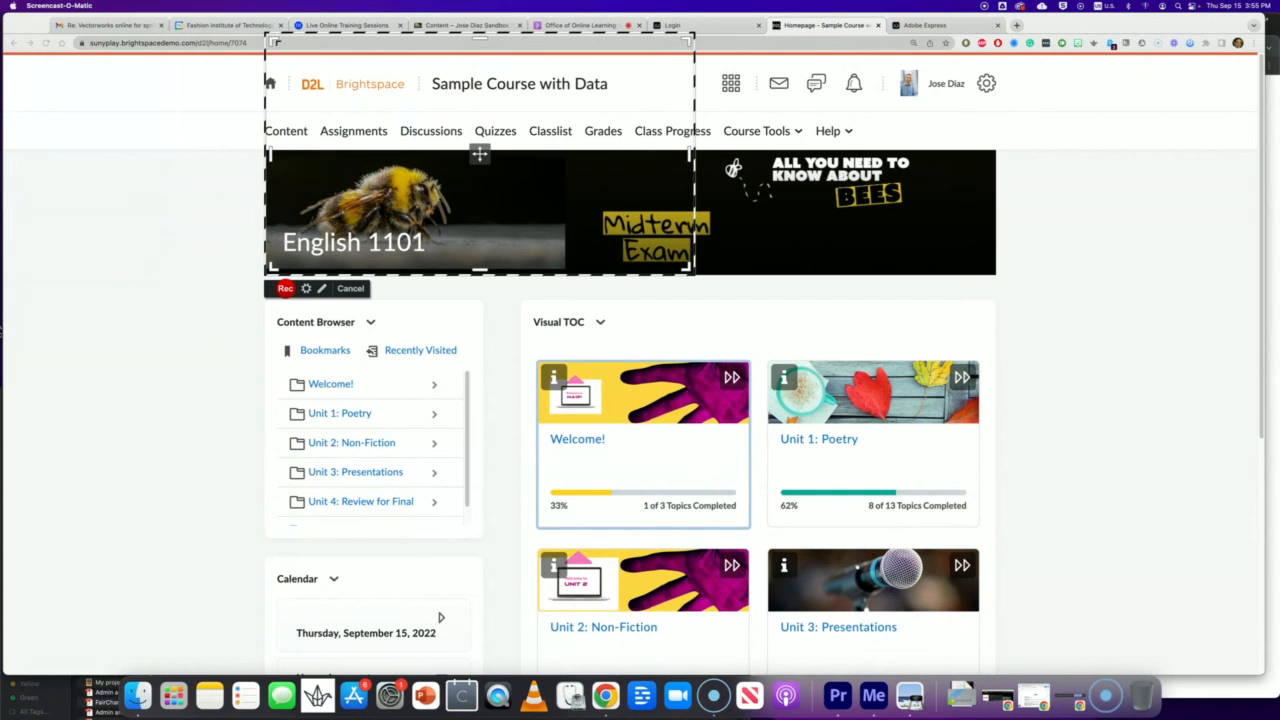
# Step: Refit the recording frame to the edges of the course banner at about 1456 x 242 pixels to measure its dimensions
pyautogui.moveTo(273, 40); pyautogui.dragTo(272, 154)
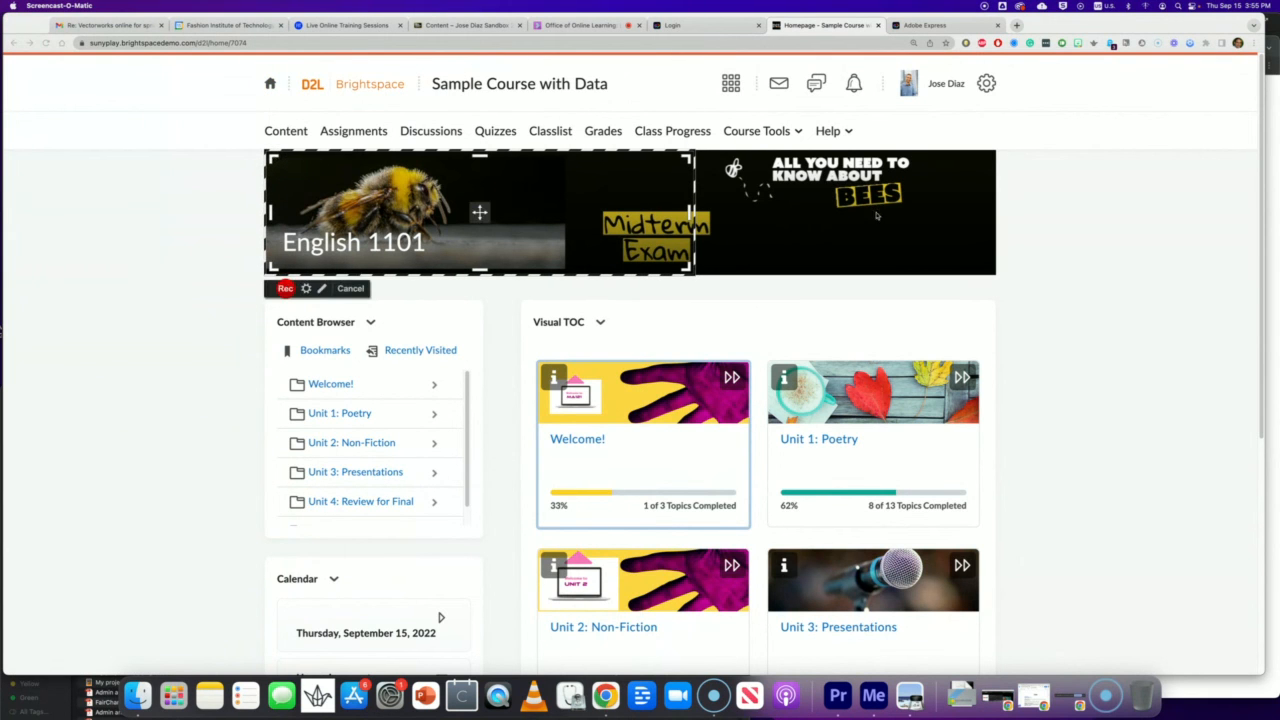
pyautogui.moveTo(690, 157); pyautogui.dragTo(991, 158)
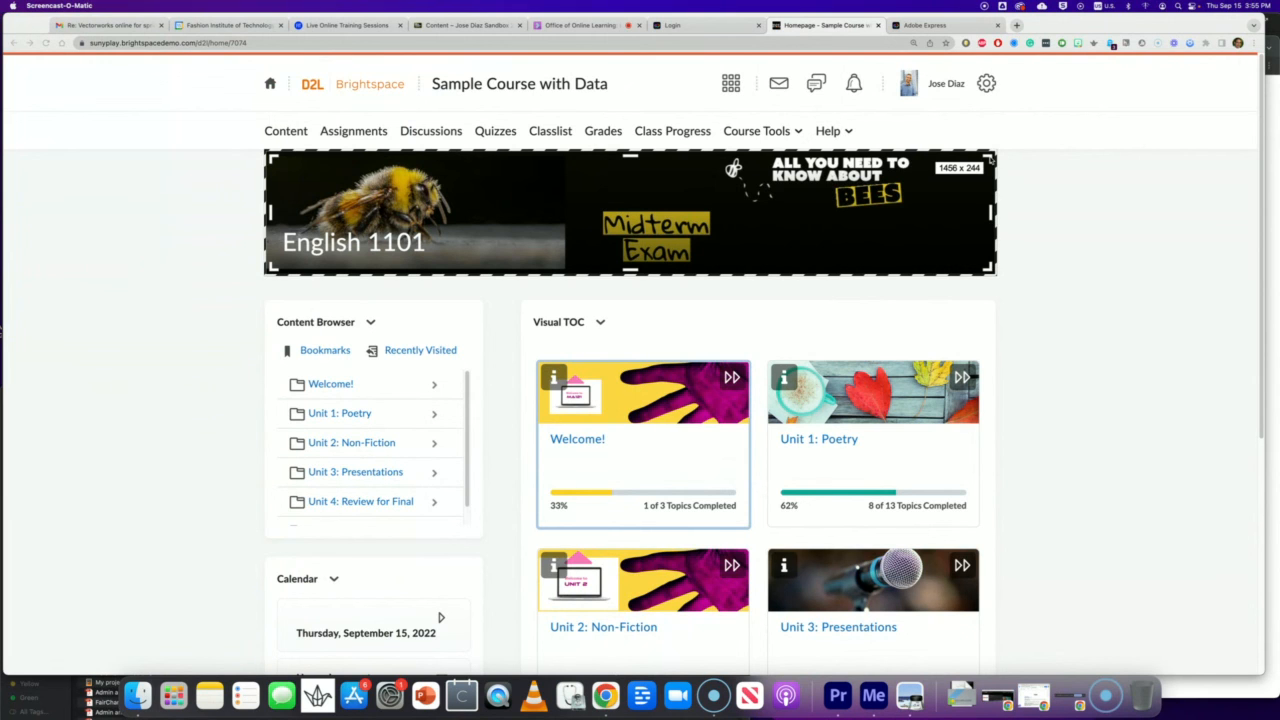
pyautogui.moveTo(991, 158); pyautogui.dragTo(990, 159)
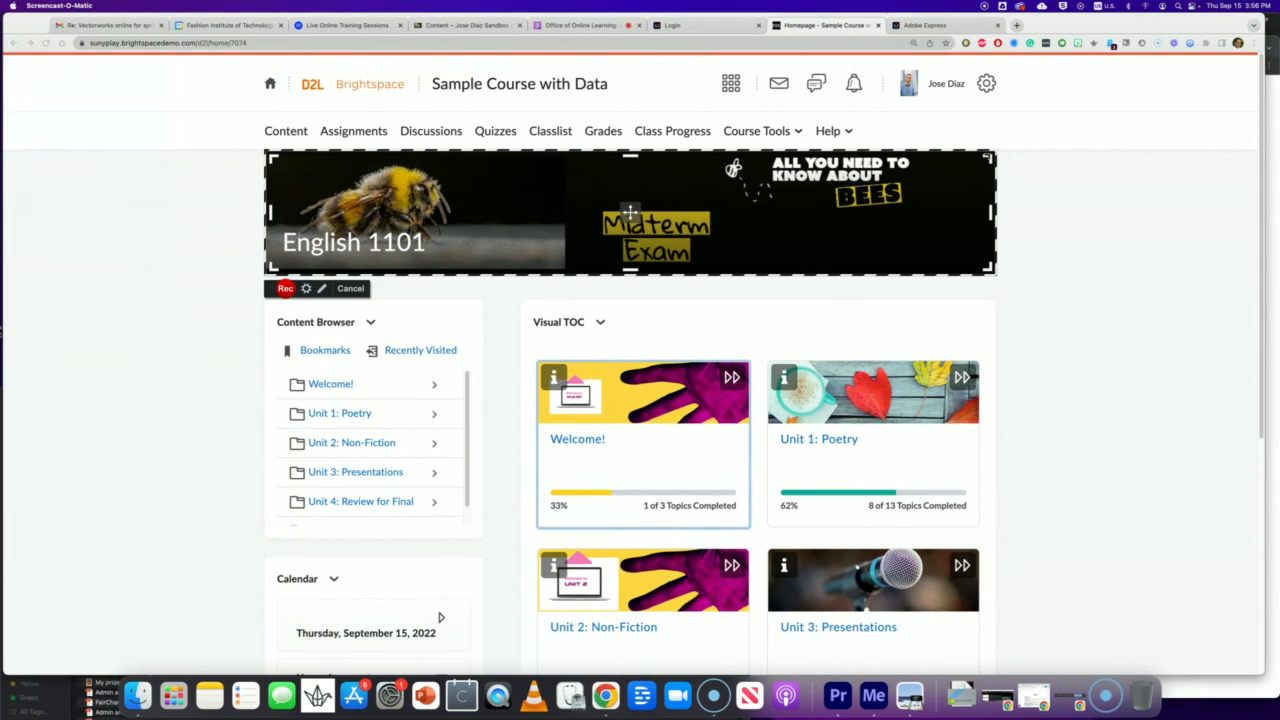
pyautogui.moveTo(988, 158); pyautogui.dragTo(990, 155)
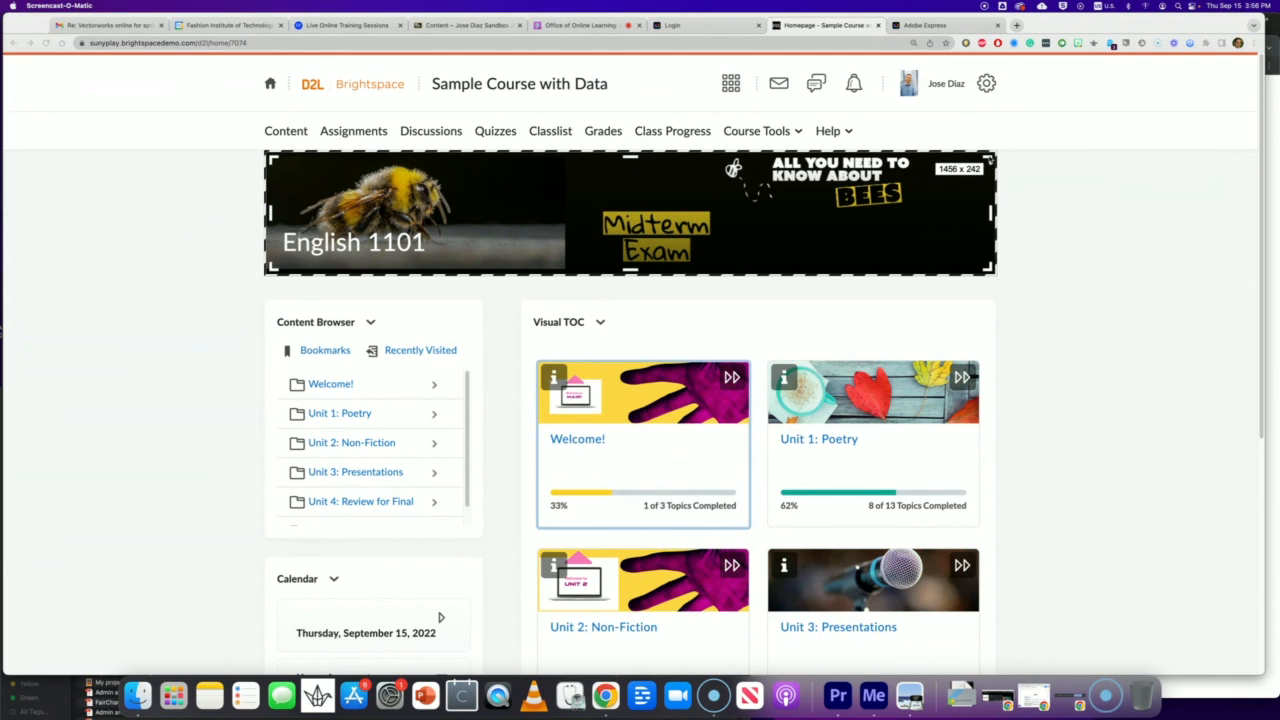
pyautogui.moveTo(988, 157); pyautogui.dragTo(988, 157)
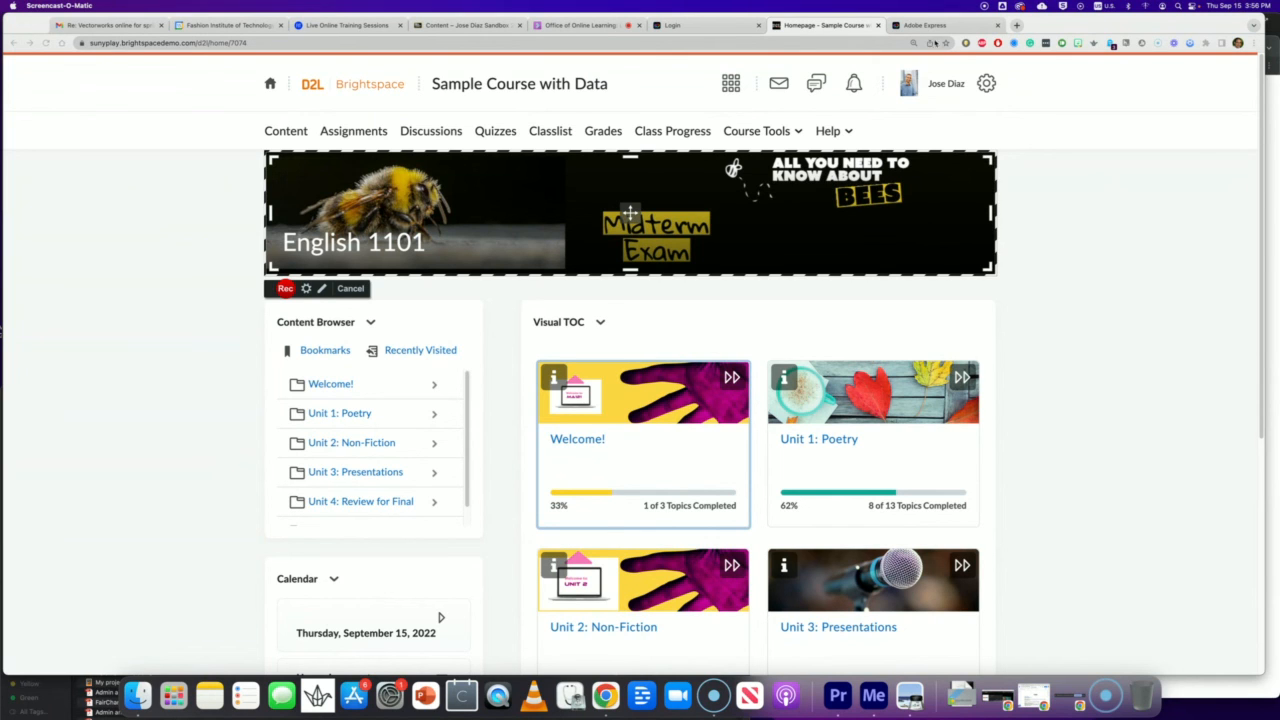
# Step: Switch to the UNIT 3 project in Adobe Express and quit Screencast-O-Matic, confirming that the recorder stops
pyautogui.click(935, 25)
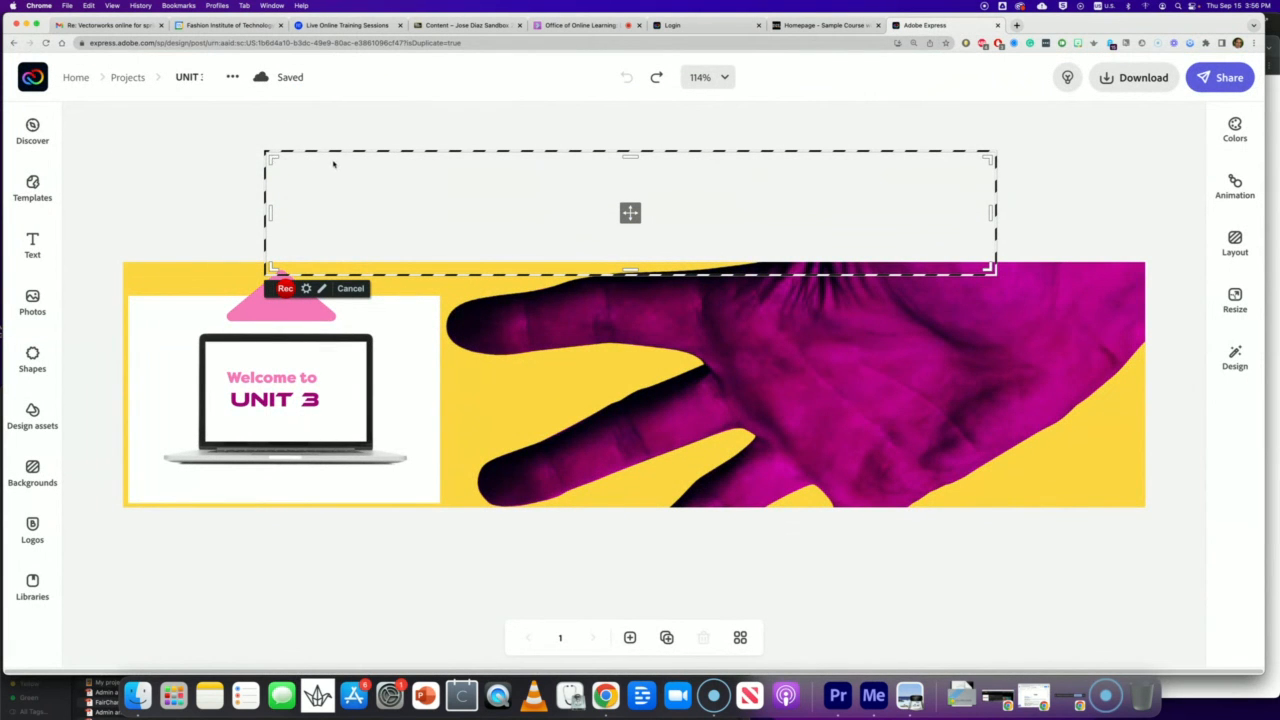
pyautogui.click(714, 695)
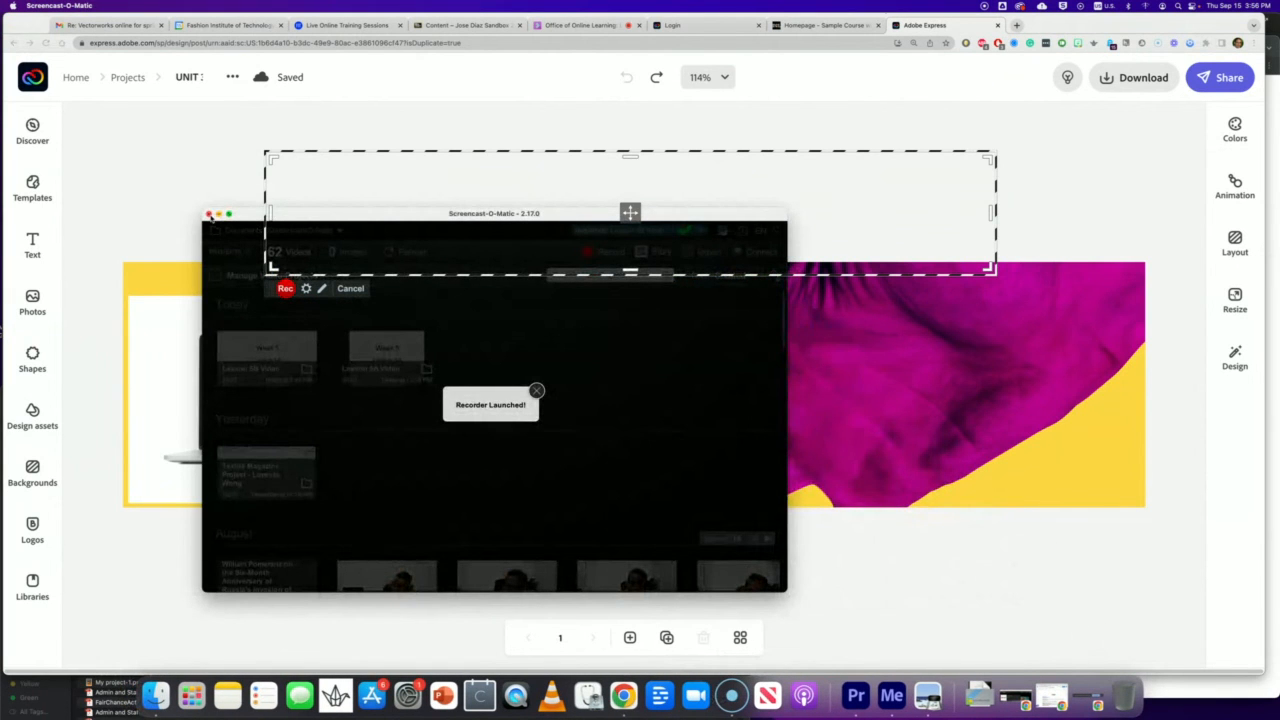
pyautogui.click(208, 214)
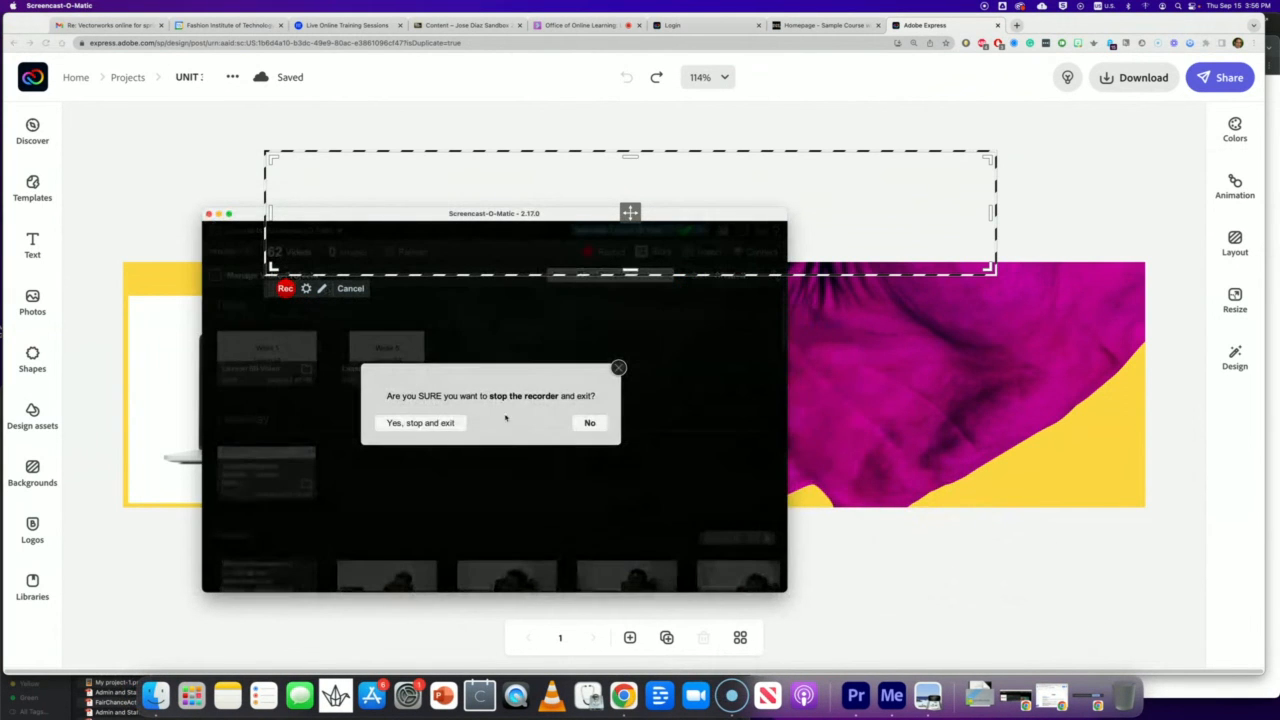
pyautogui.click(420, 423)
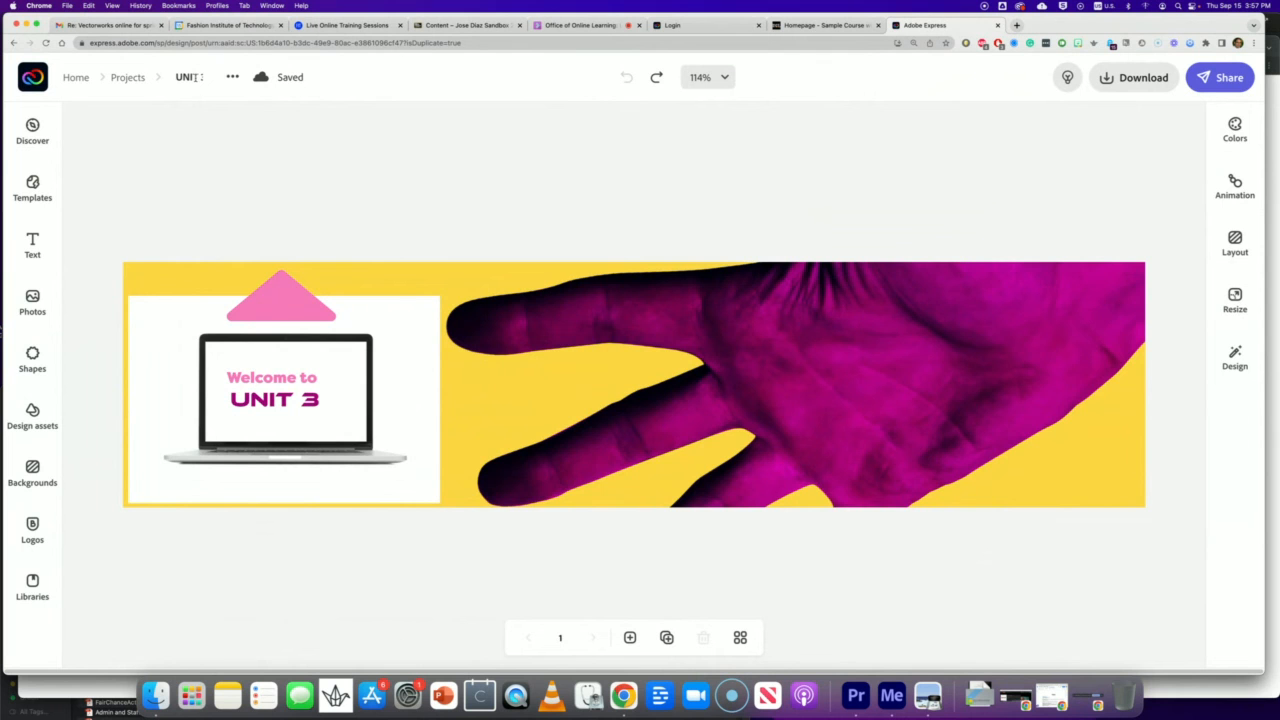
# Step: Duplicate the UNIT 3 project and name the copy MAIN BANNER
pyautogui.click(232, 77)
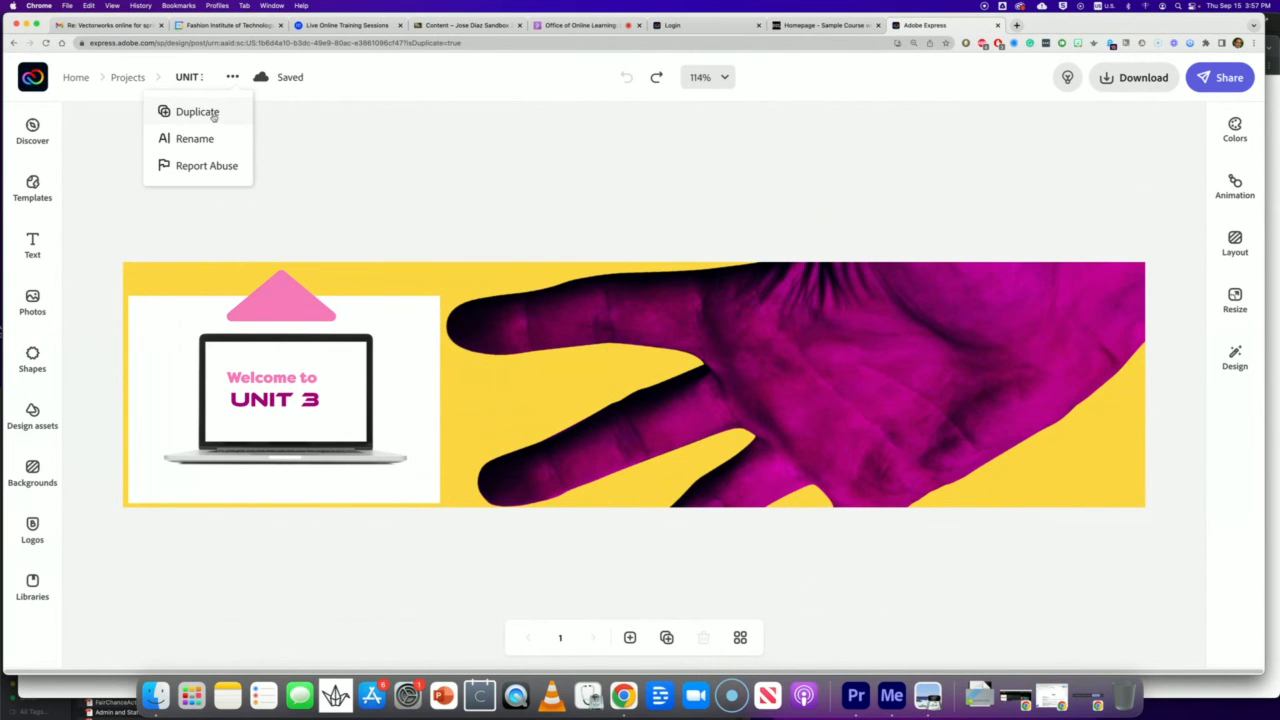
pyautogui.click(209, 113)
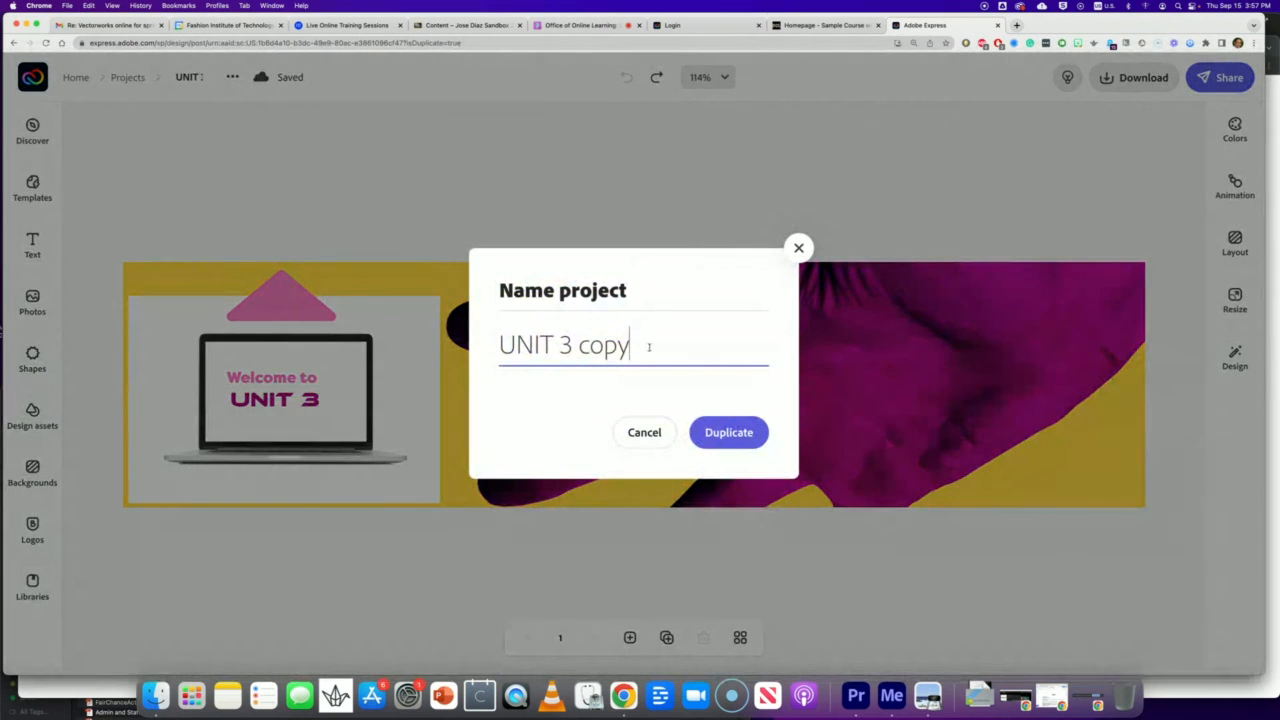
pyautogui.moveTo(649, 347); pyautogui.dragTo(492, 344)
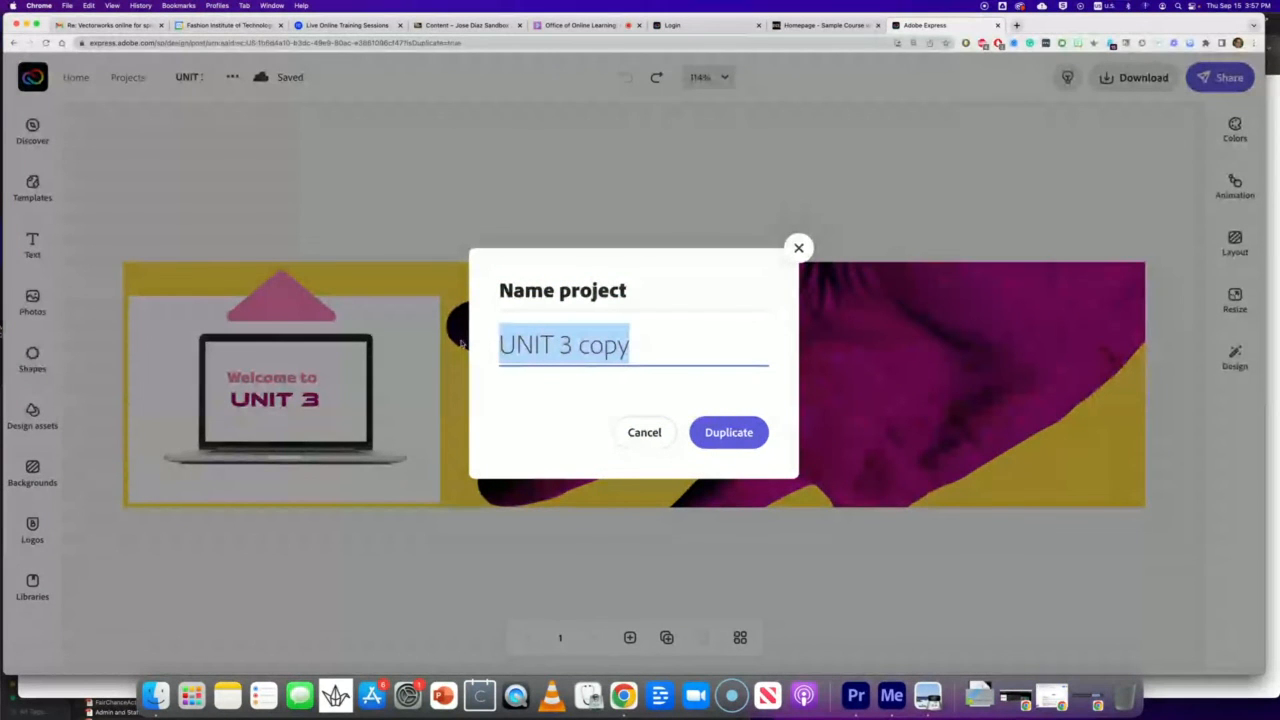
pyautogui.write('MAIN BANNER')
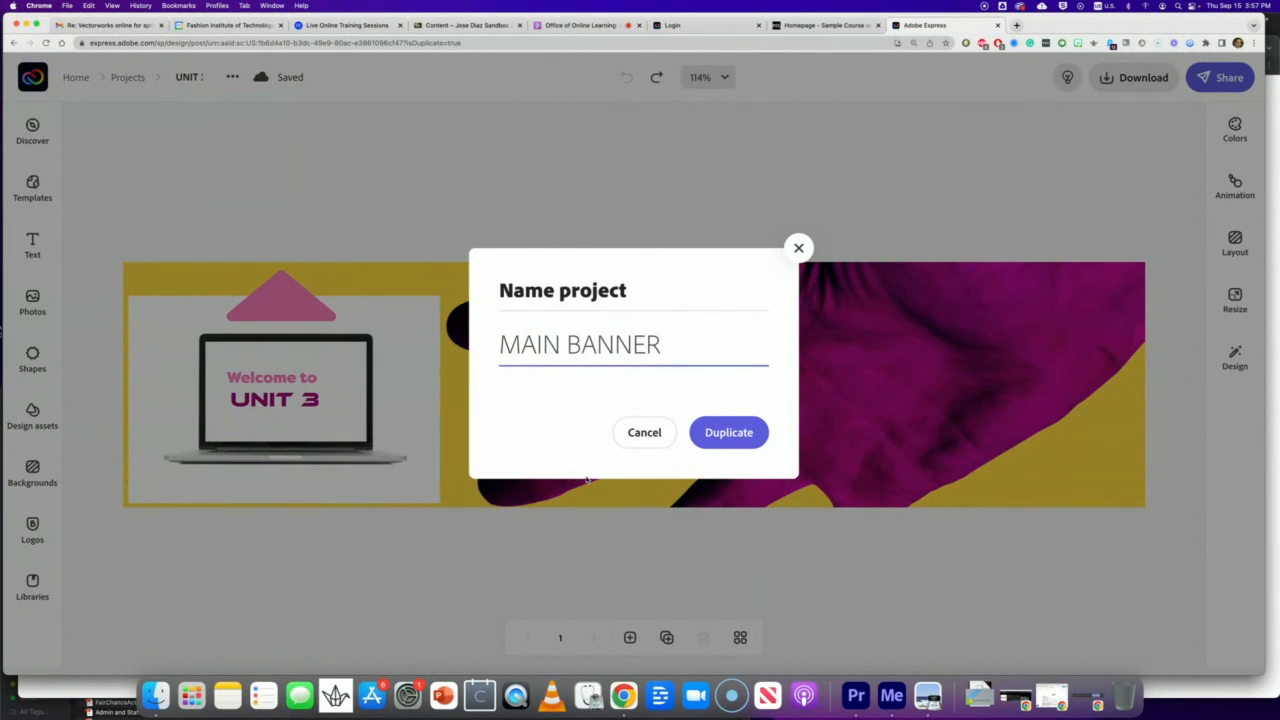
pyautogui.click(728, 434)
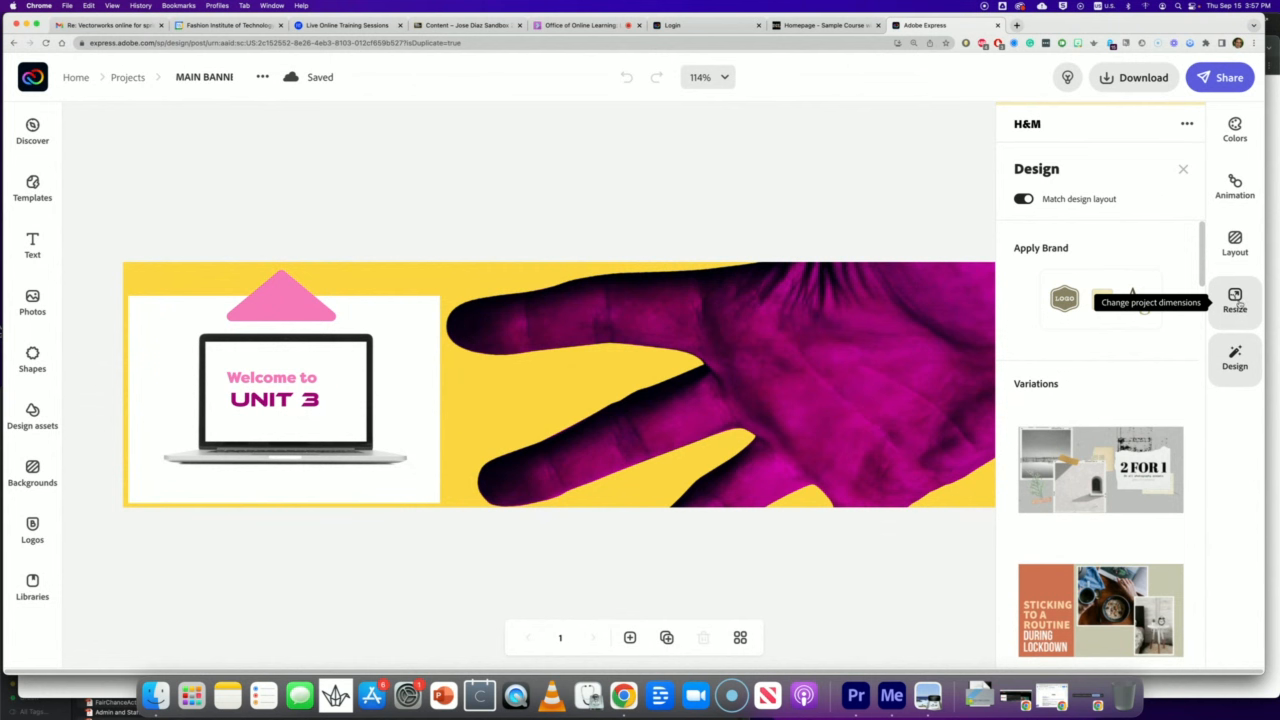
# Step: Resize the MAIN BANNER project to a custom size of 1456 x 242 px
pyautogui.click(1240, 311)
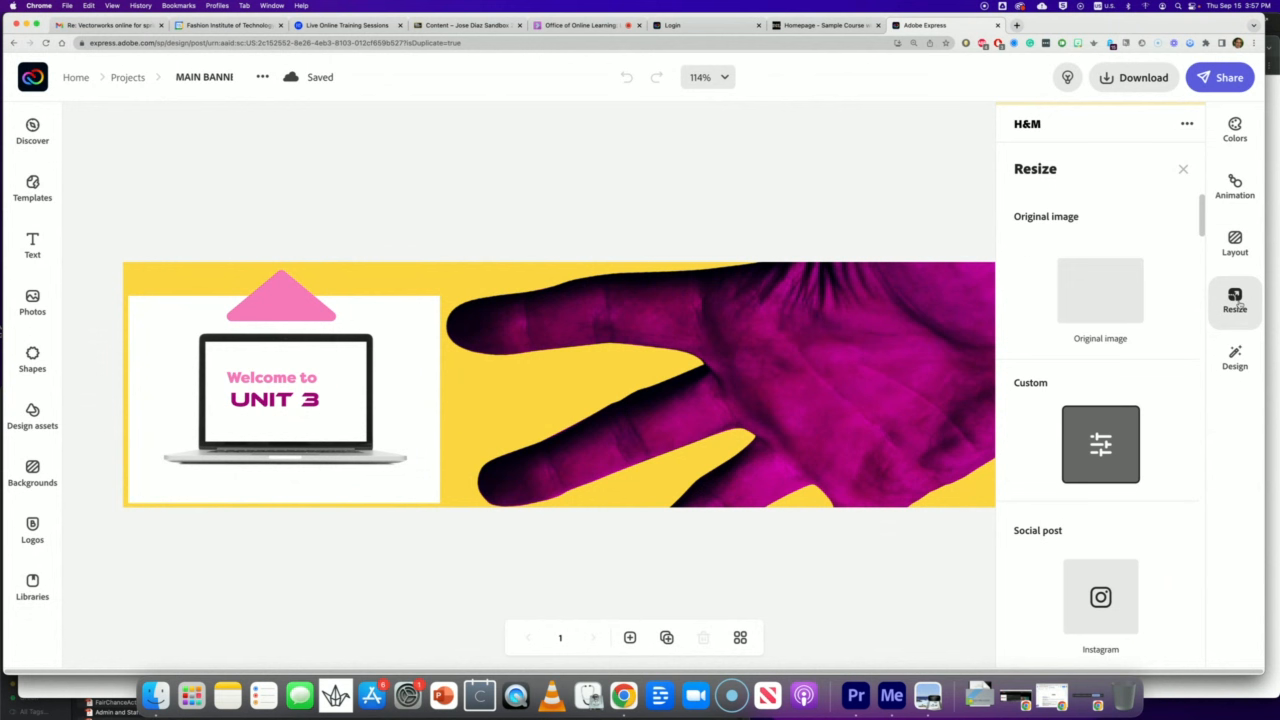
pyautogui.click(1095, 443)
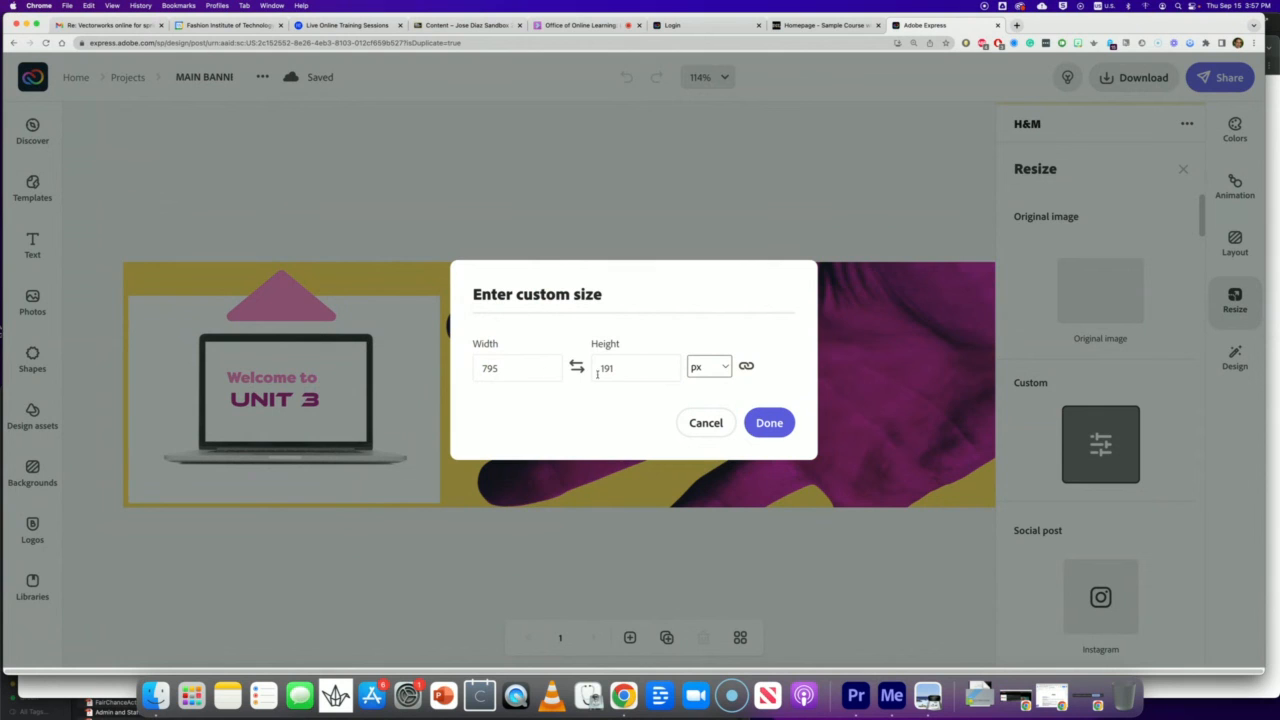
pyautogui.doubleClick(520, 368)
pyautogui.write('1456')
pyautogui.doubleClick(622, 372)
pyautogui.write('242')
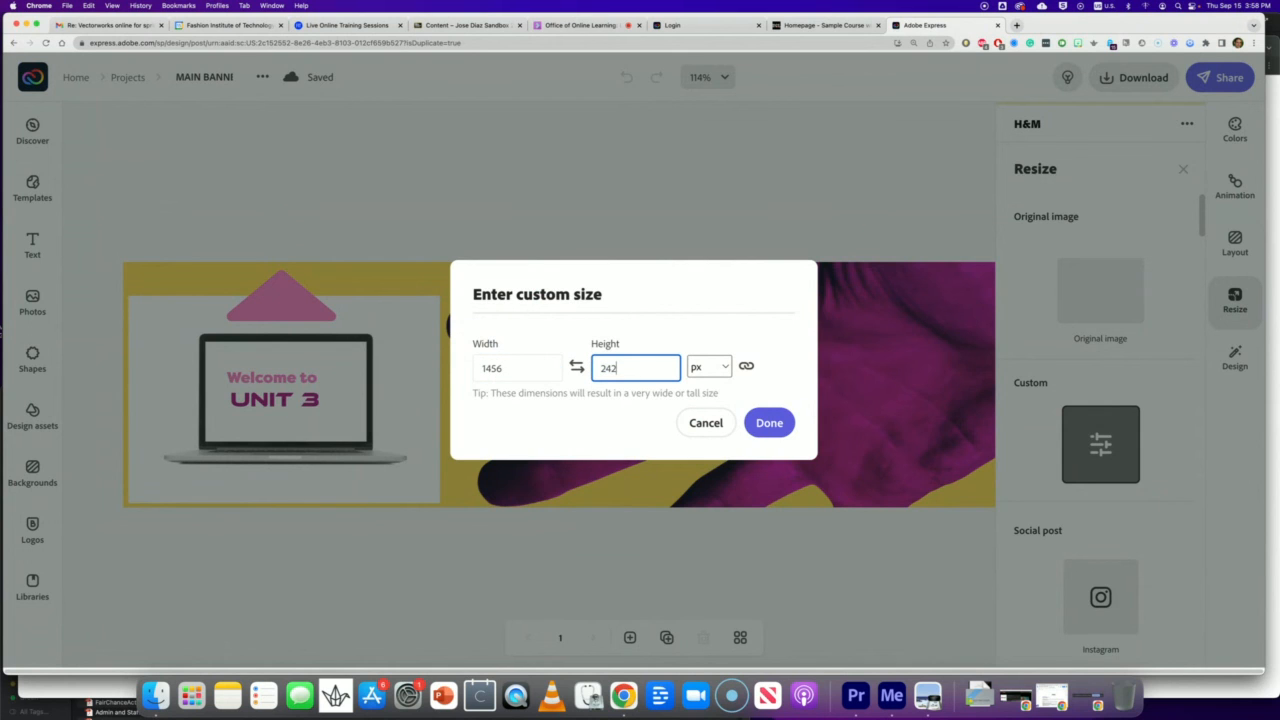
pyautogui.click(769, 423)
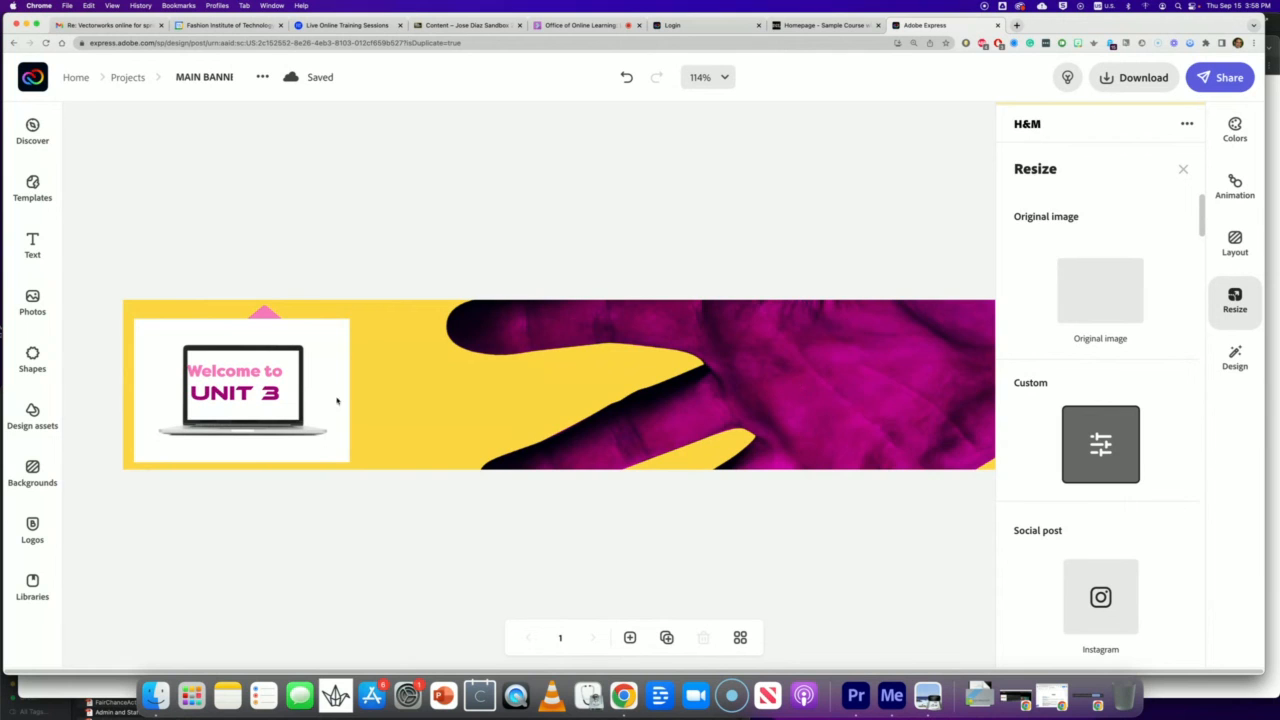
# Step: Set the hand background image's scale to 0 and its rotation to -6
pyautogui.click(833, 397)
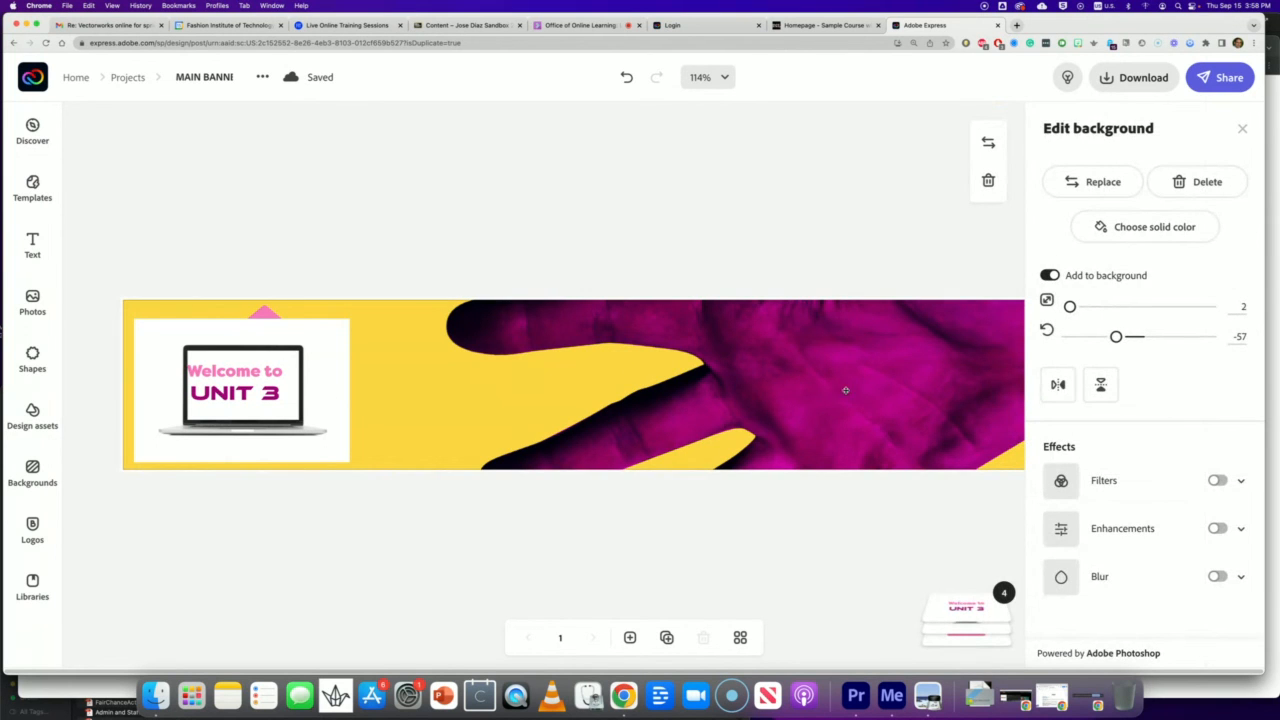
pyautogui.moveTo(1116, 337)
pyautogui.mouseDown()
pyautogui.moveTo(1198, 337)
pyautogui.moveTo(1106, 353)
pyautogui.moveTo(1108, 340)
pyautogui.moveTo(1140, 340)
pyautogui.moveTo(1133, 349)
pyautogui.moveTo(1138, 337)
pyautogui.mouseUp()
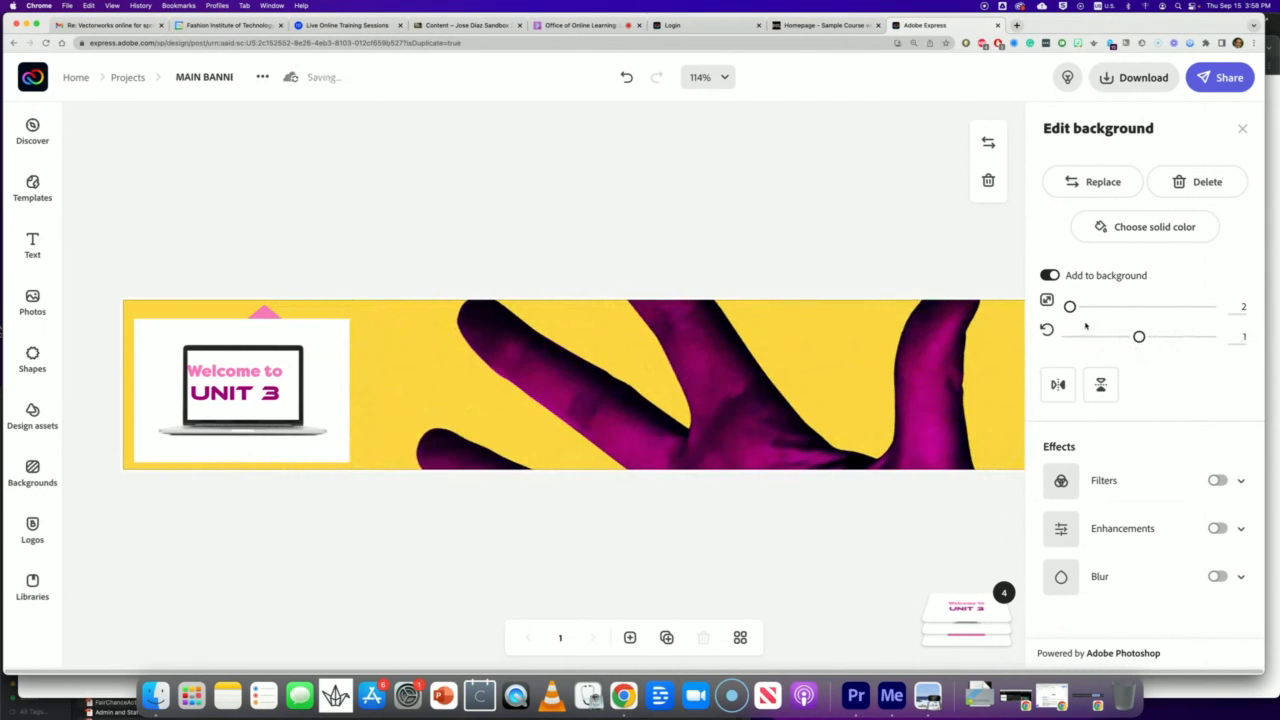
pyautogui.moveTo(1072, 311); pyautogui.dragTo(1025, 318)
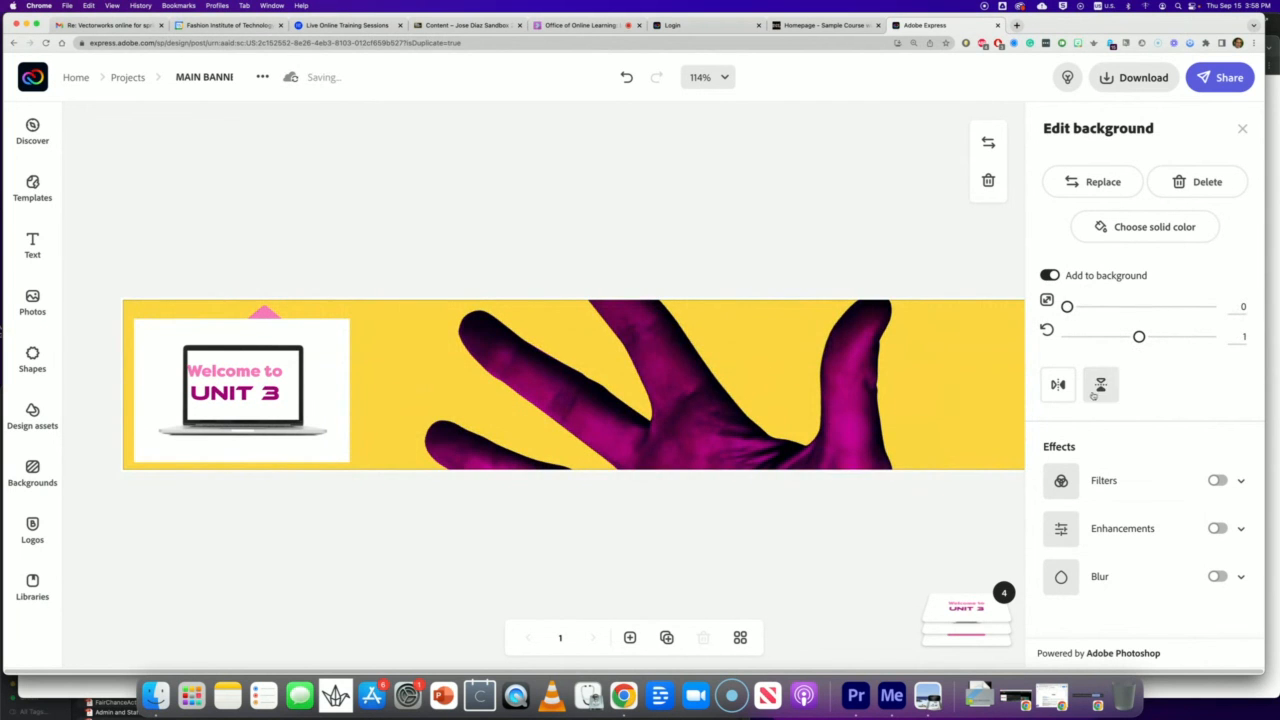
pyautogui.moveTo(1134, 343); pyautogui.dragTo(1136, 337)
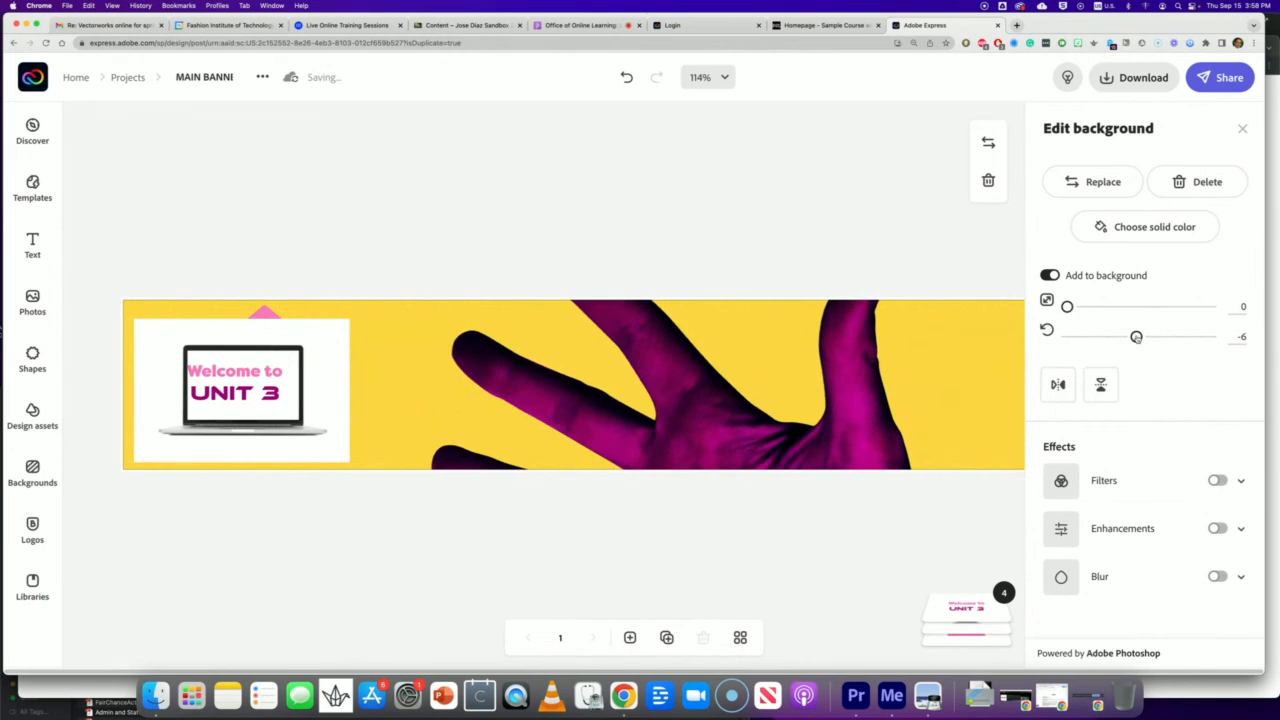
# Step: Remove the hand image from the banner's background and browse the Backgrounds collection for a replacement
pyautogui.click(685, 431)
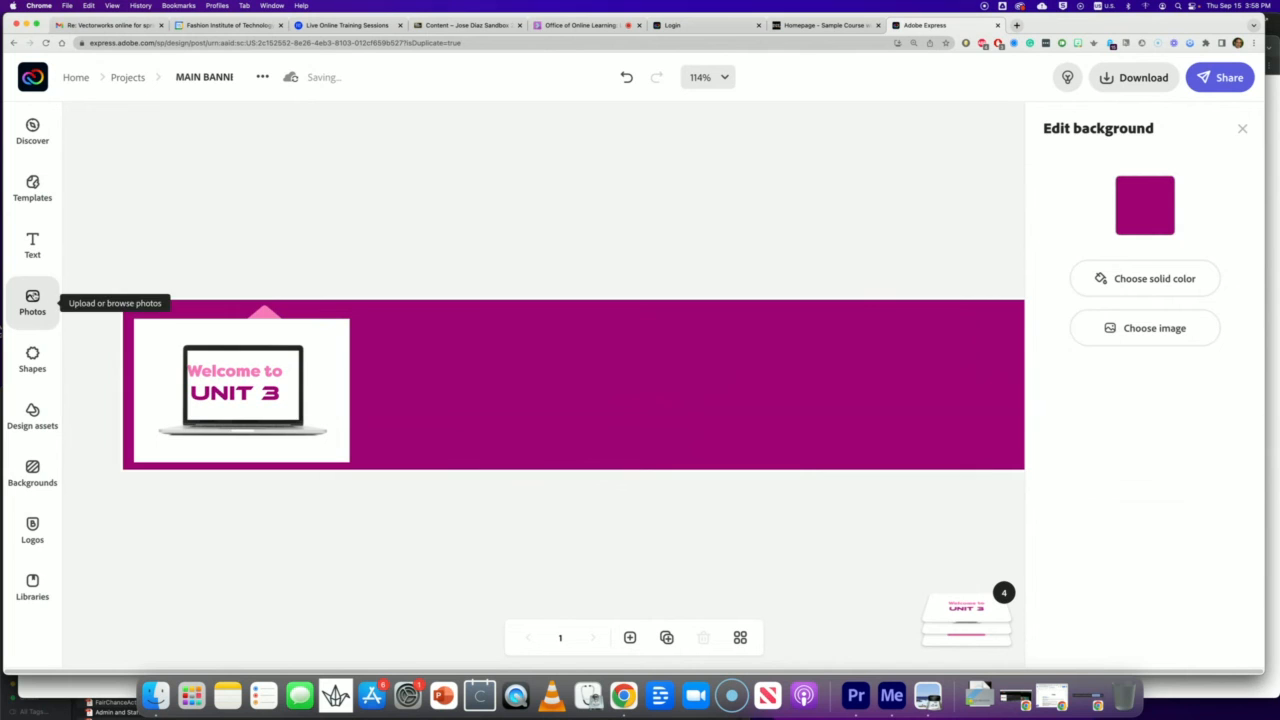
pyautogui.click(35, 298)
pyautogui.click(134, 213)
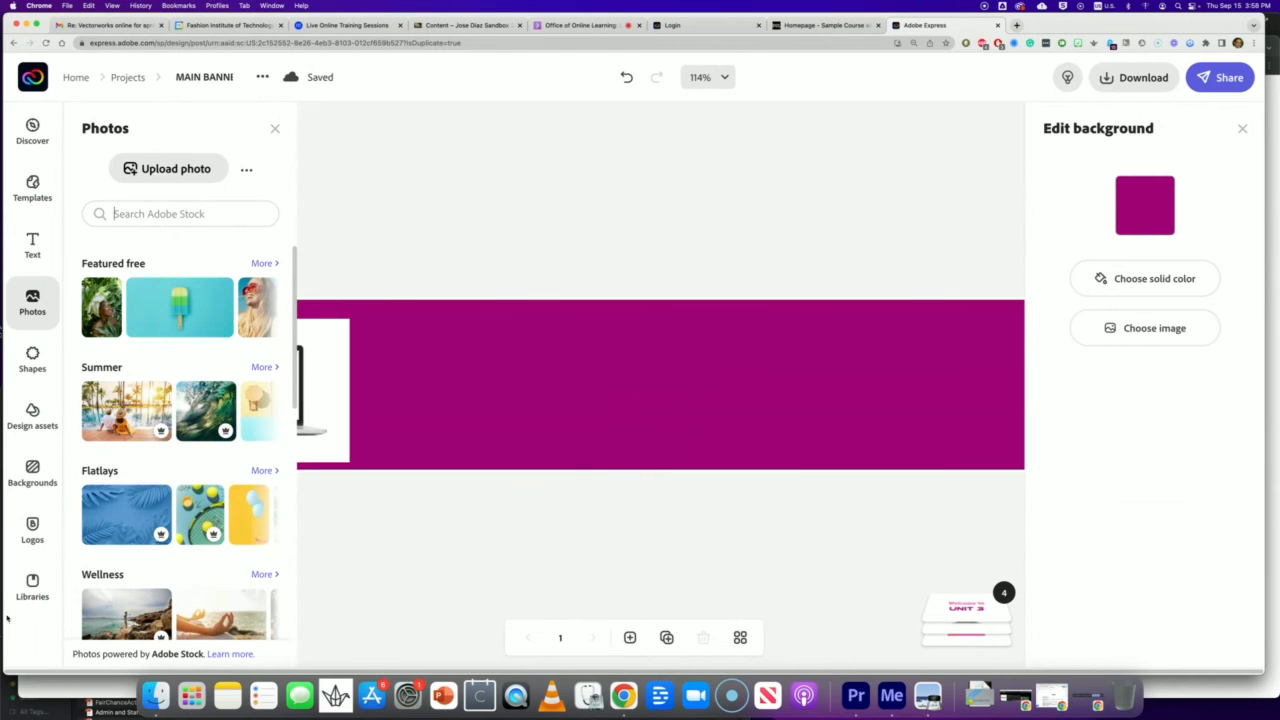
pyautogui.click(31, 477)
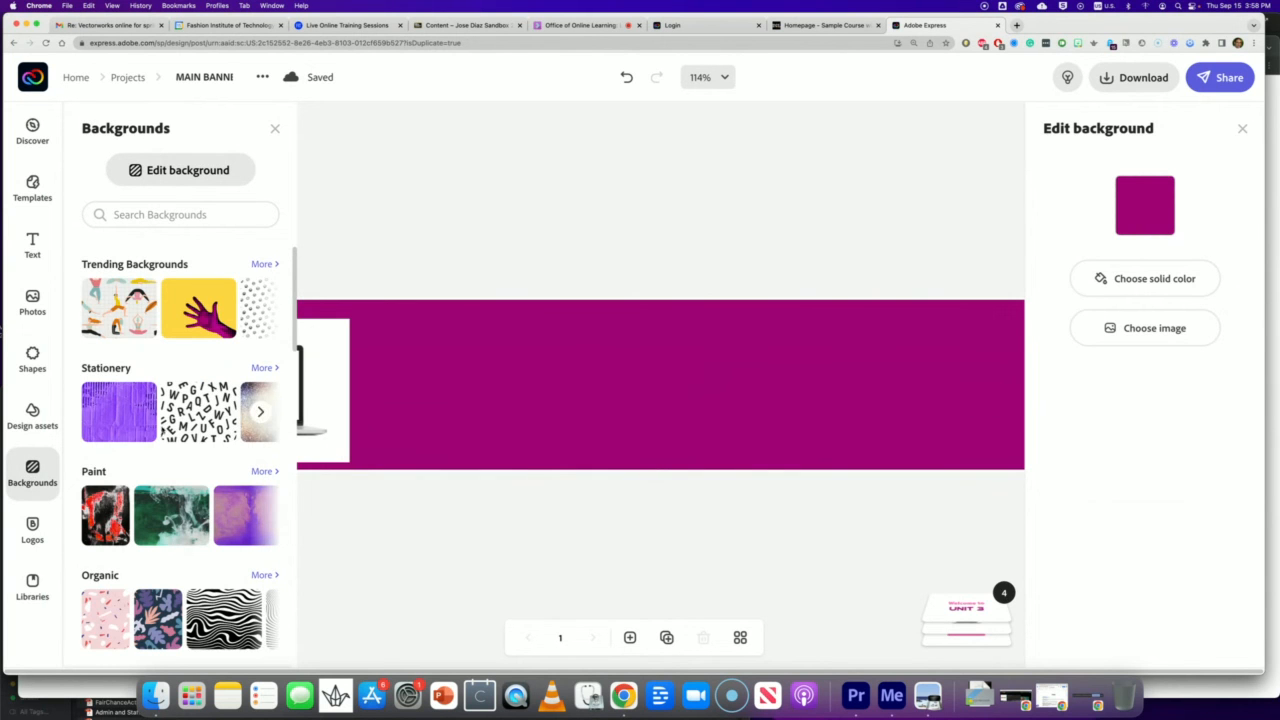
pyautogui.scroll(-5, 208, 478)
pyautogui.scroll(-10, 208, 478)
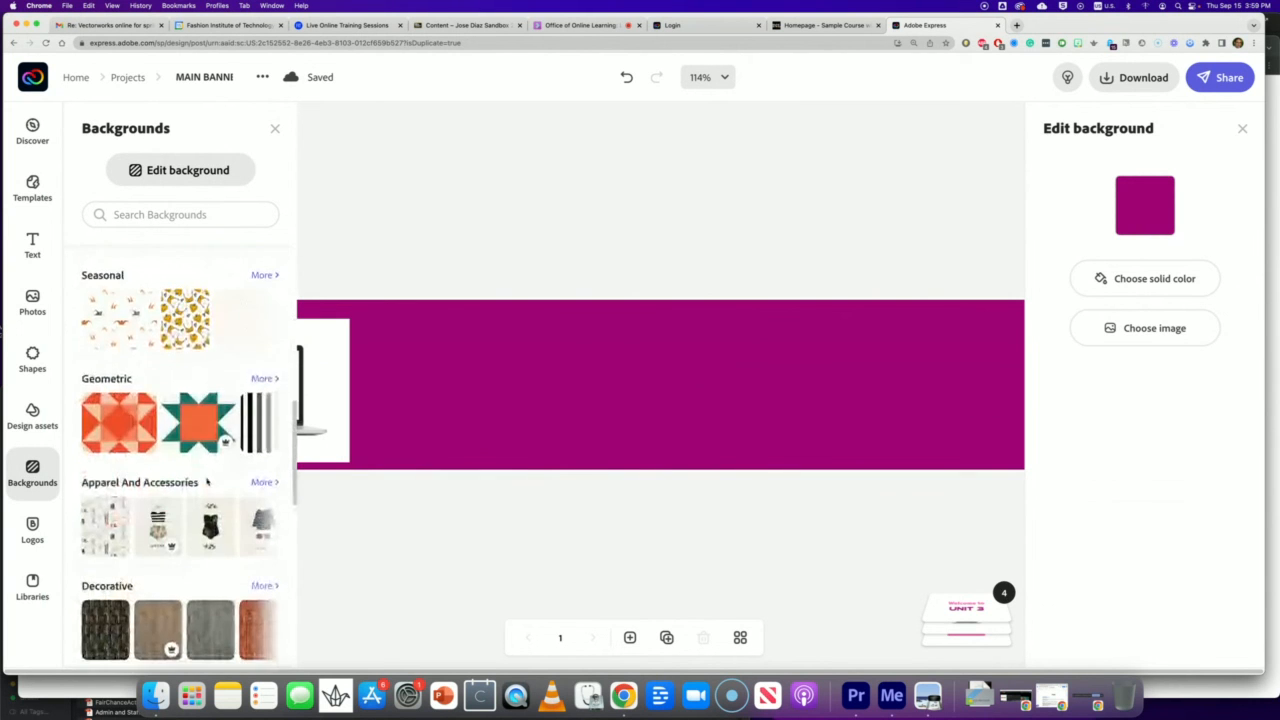
pyautogui.scroll(-6, 207, 482)
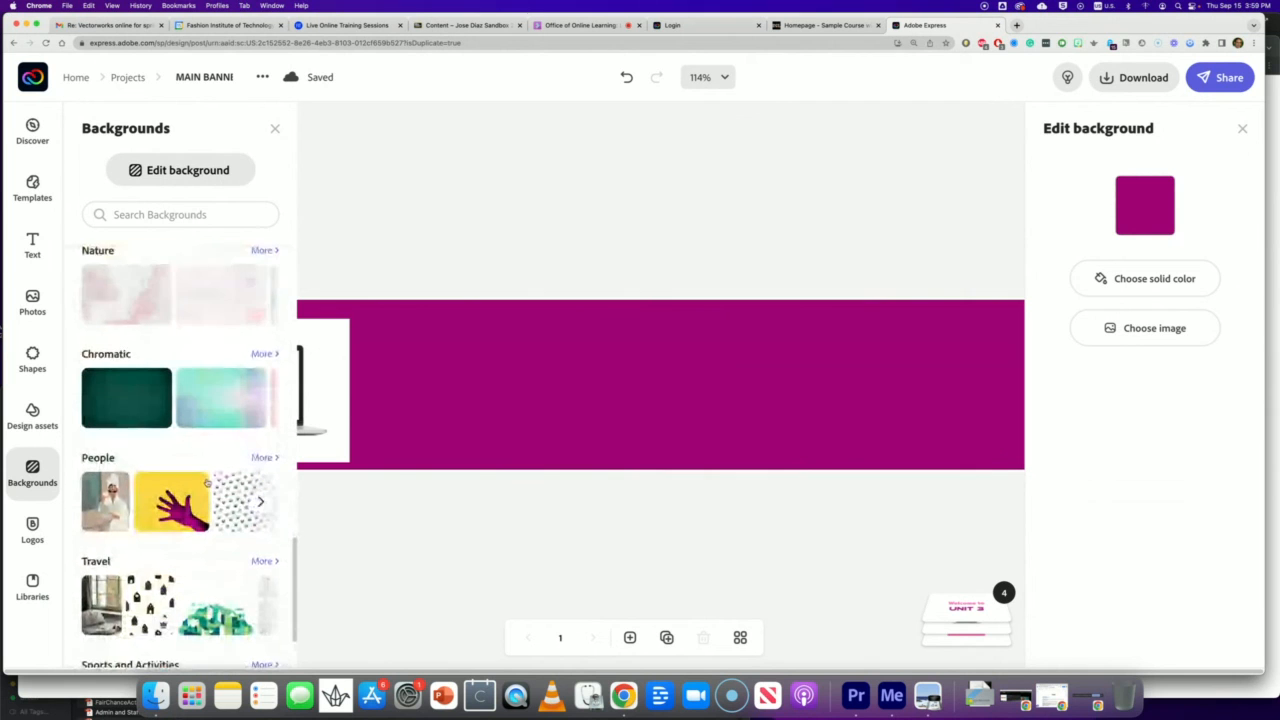
pyautogui.scroll(15, 206, 486)
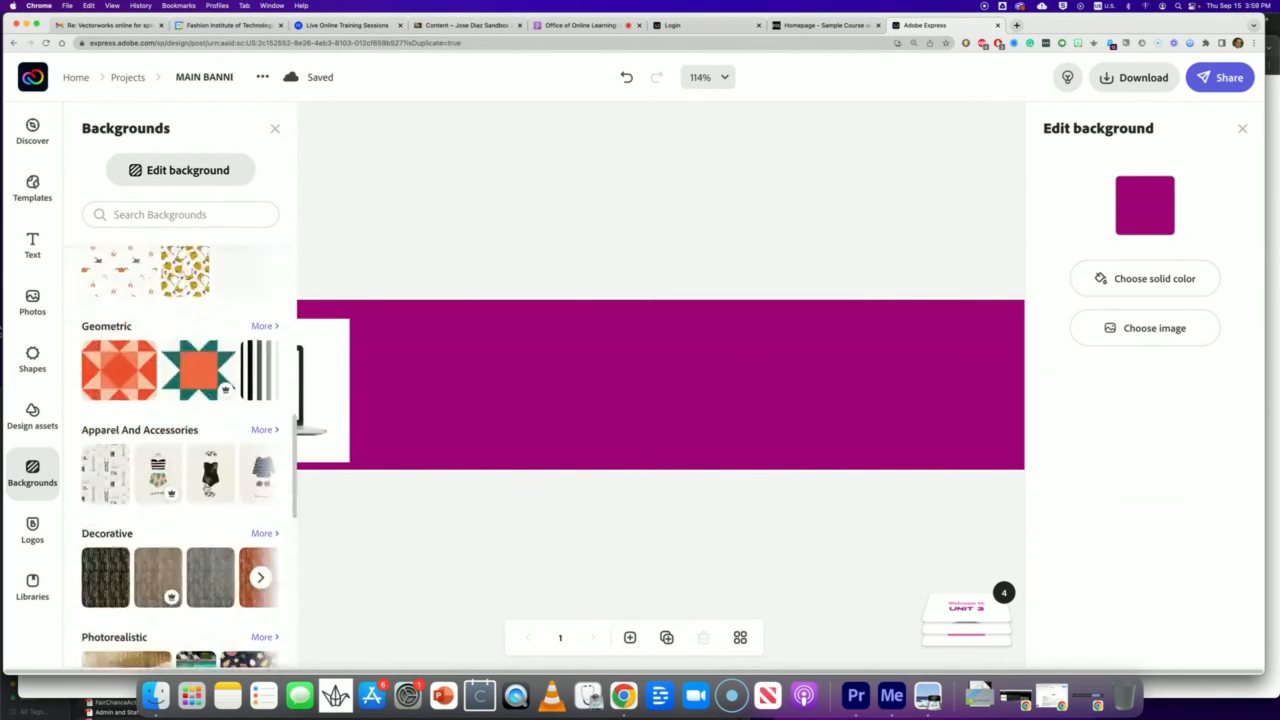
pyautogui.scroll(-3, 205, 488)
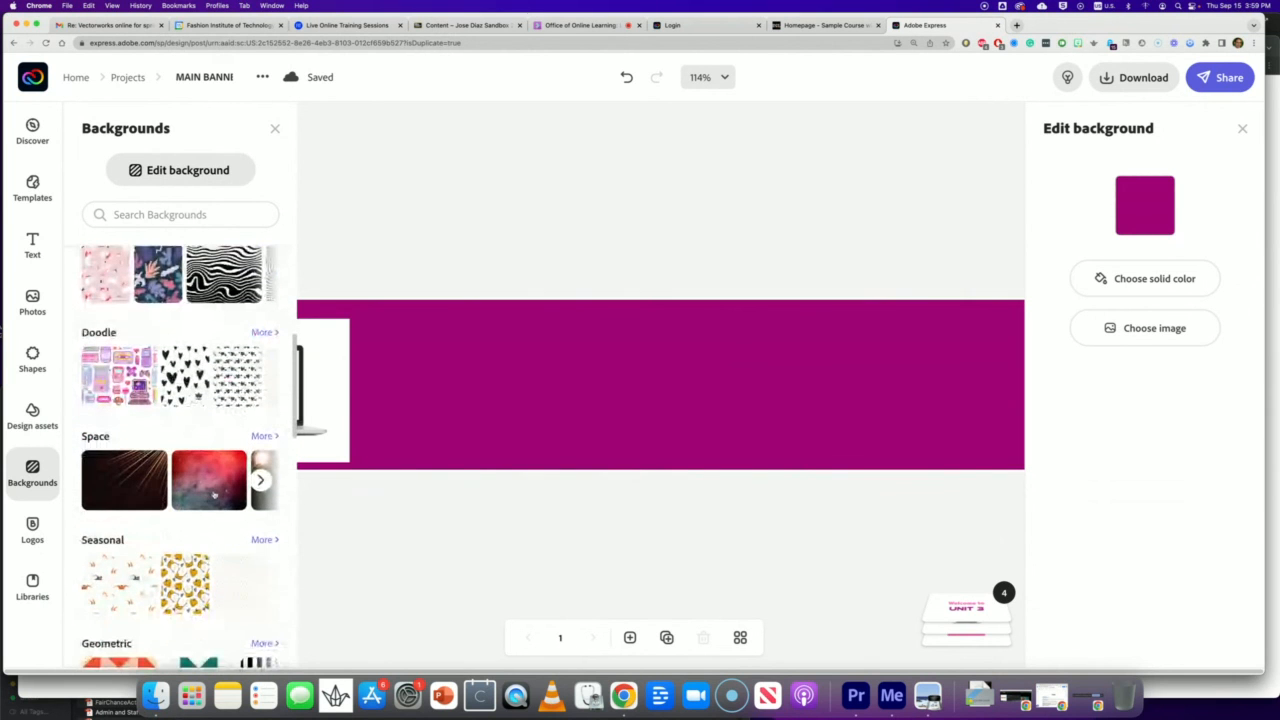
# Step: Try the dark light-ray Space background, replacing it with the red starry one
pyautogui.click(142, 483)
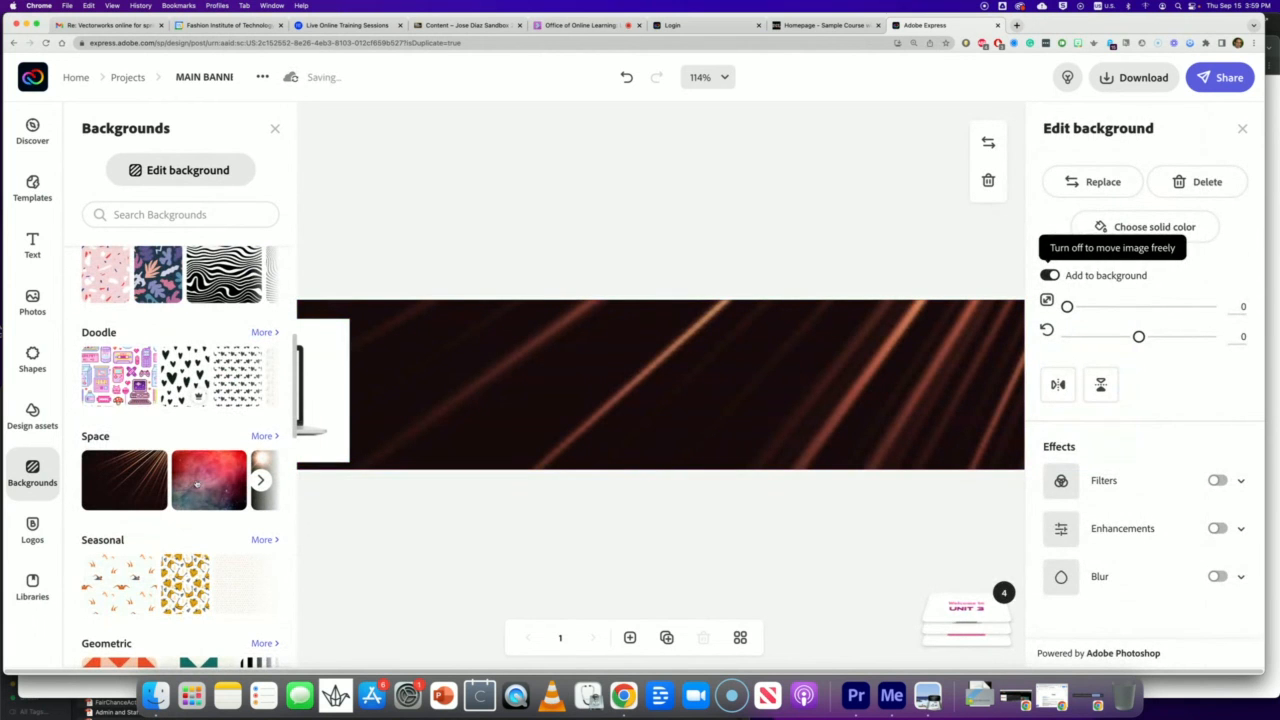
pyautogui.click(212, 479)
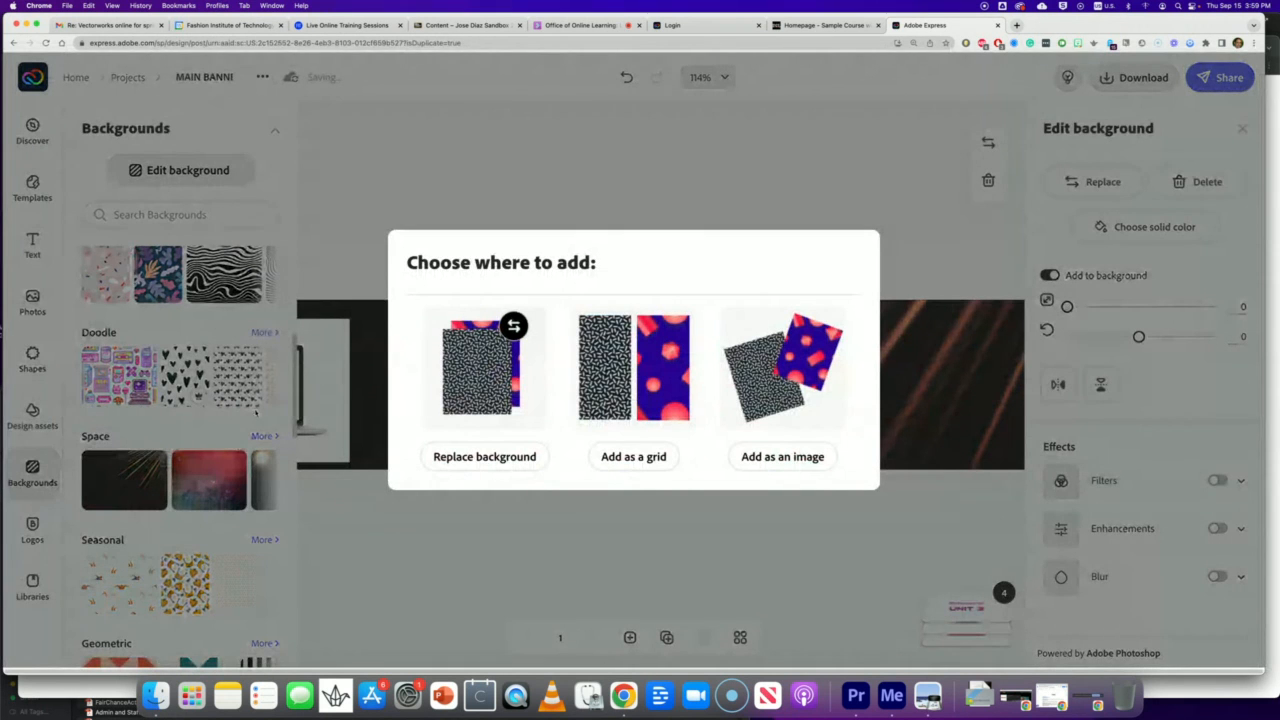
pyautogui.click(476, 457)
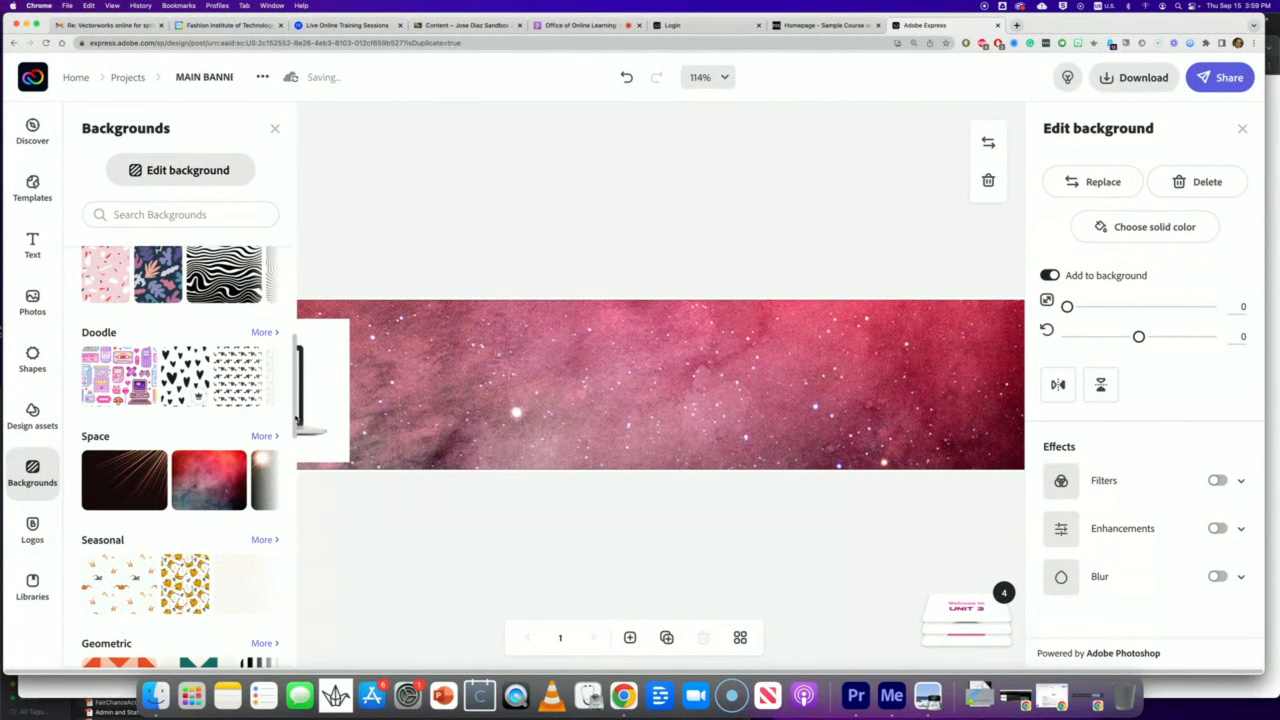
# Step: Replace the banner's background with the Photorealistic image of a strawberry drink by the water, and deselect it
pyautogui.moveTo(295, 422); pyautogui.dragTo(279, 581)
pyautogui.scroll(2, 279, 581)
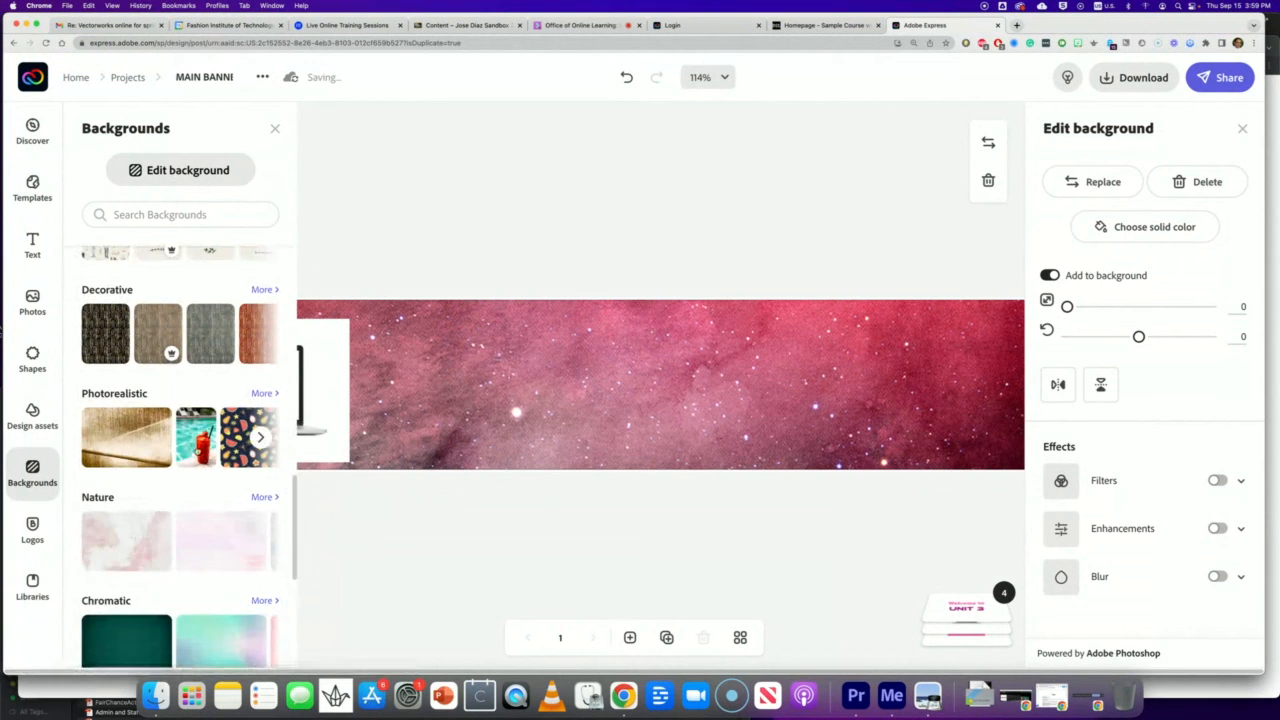
pyautogui.click(248, 437)
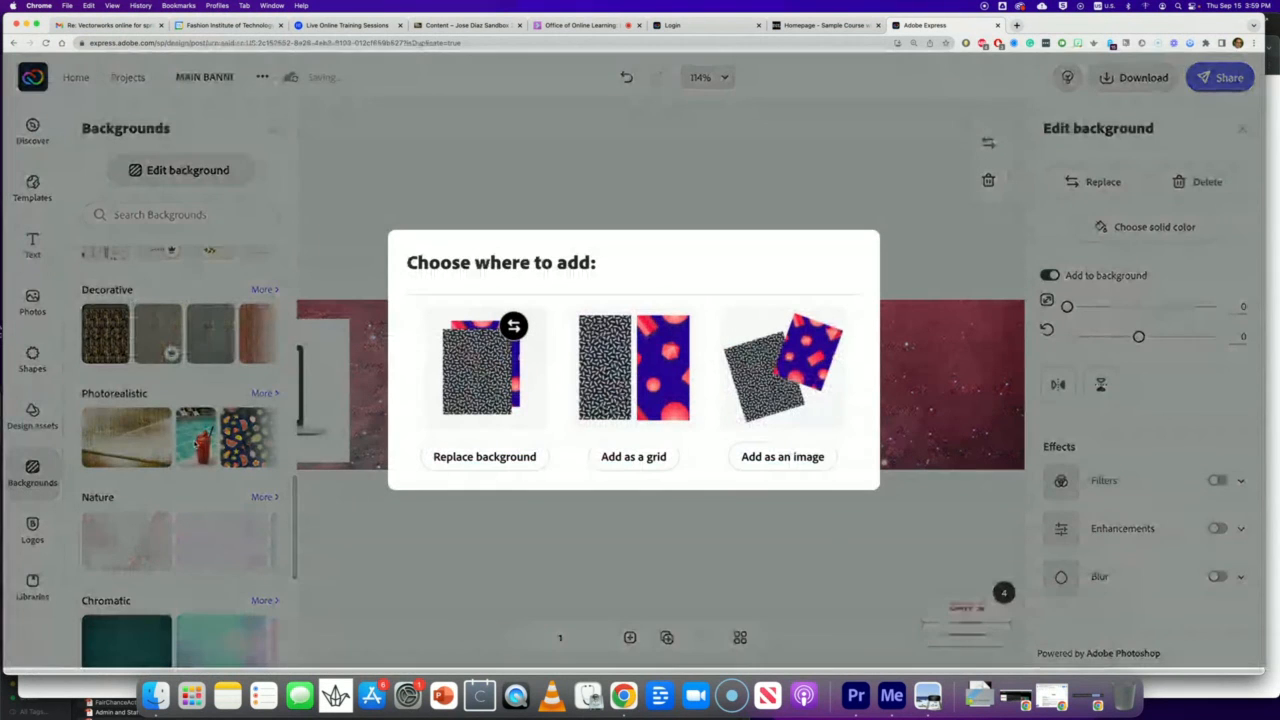
pyautogui.click(497, 460)
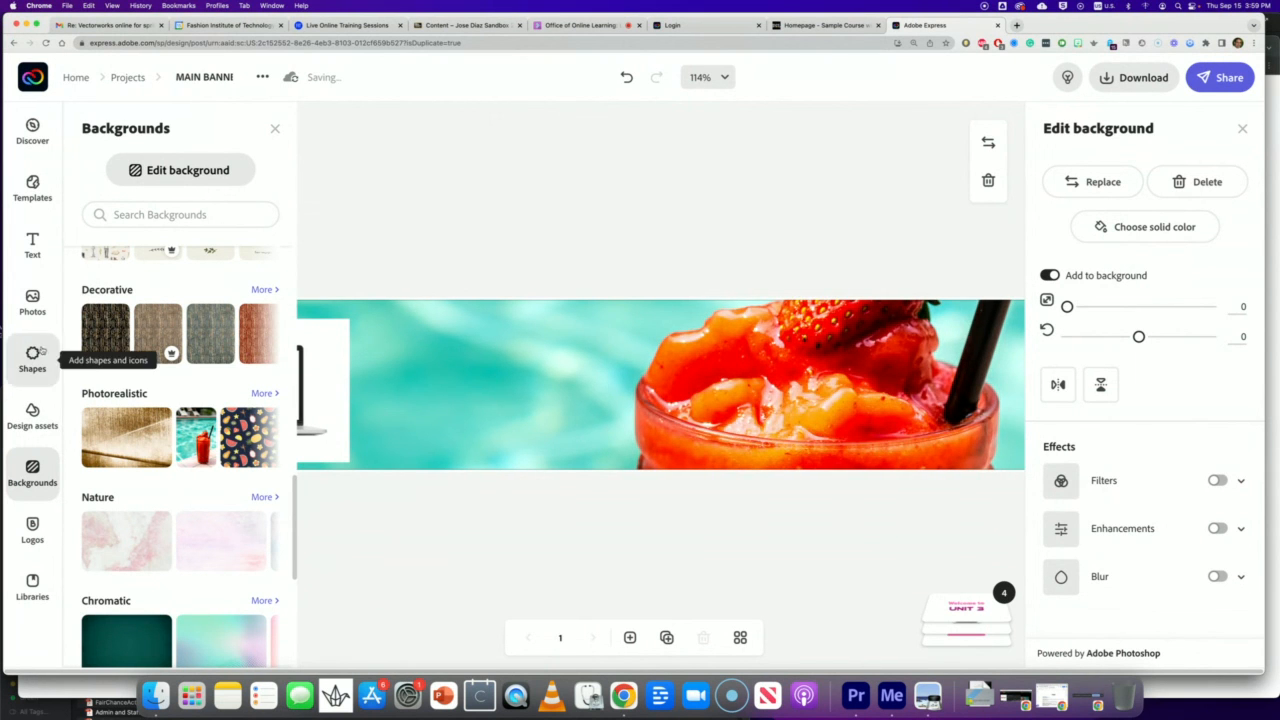
pyautogui.click(590, 244)
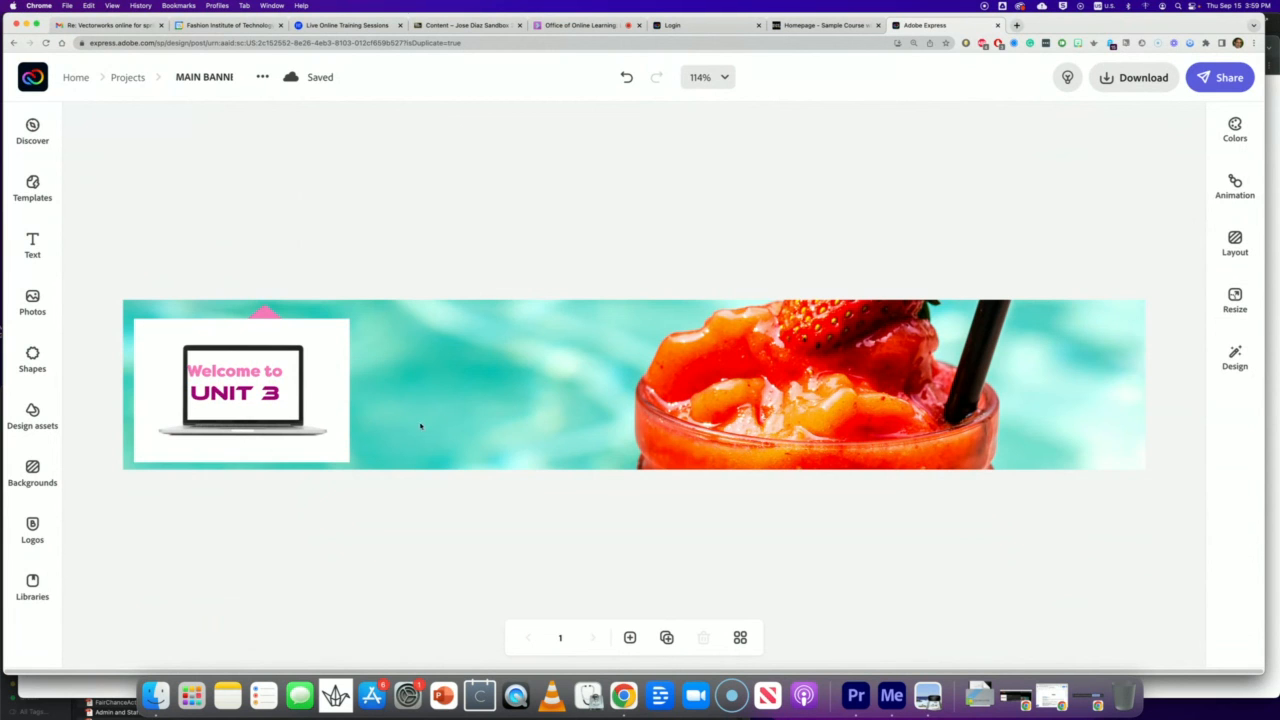
# Step: Replace the "UNIT 3" text on the laptop screen with "EN111"
pyautogui.click(237, 374)
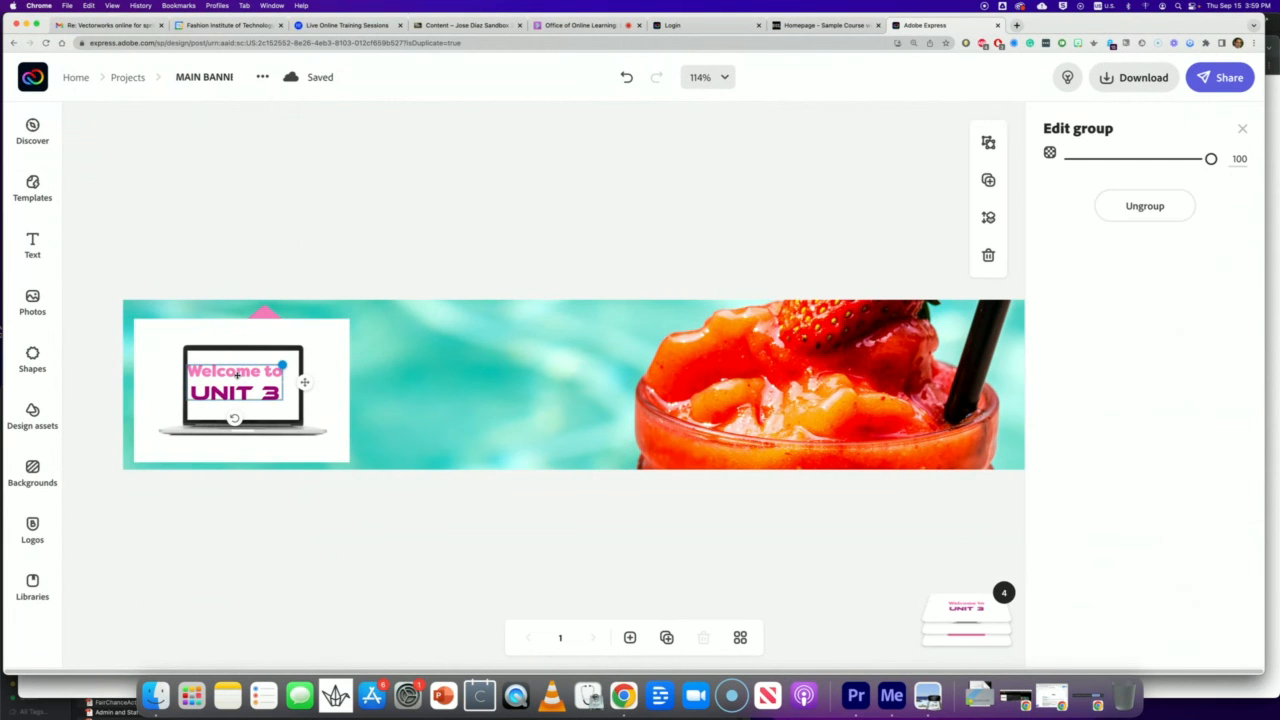
pyautogui.click(237, 374)
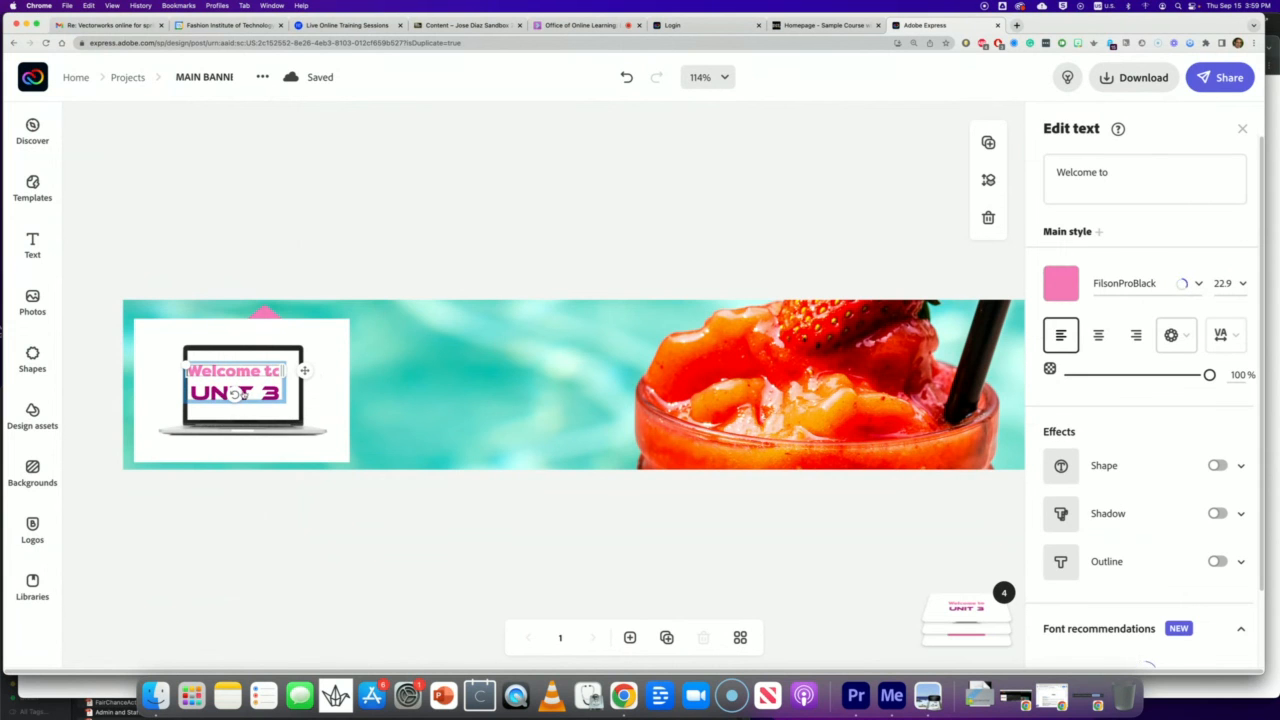
pyautogui.click(207, 393)
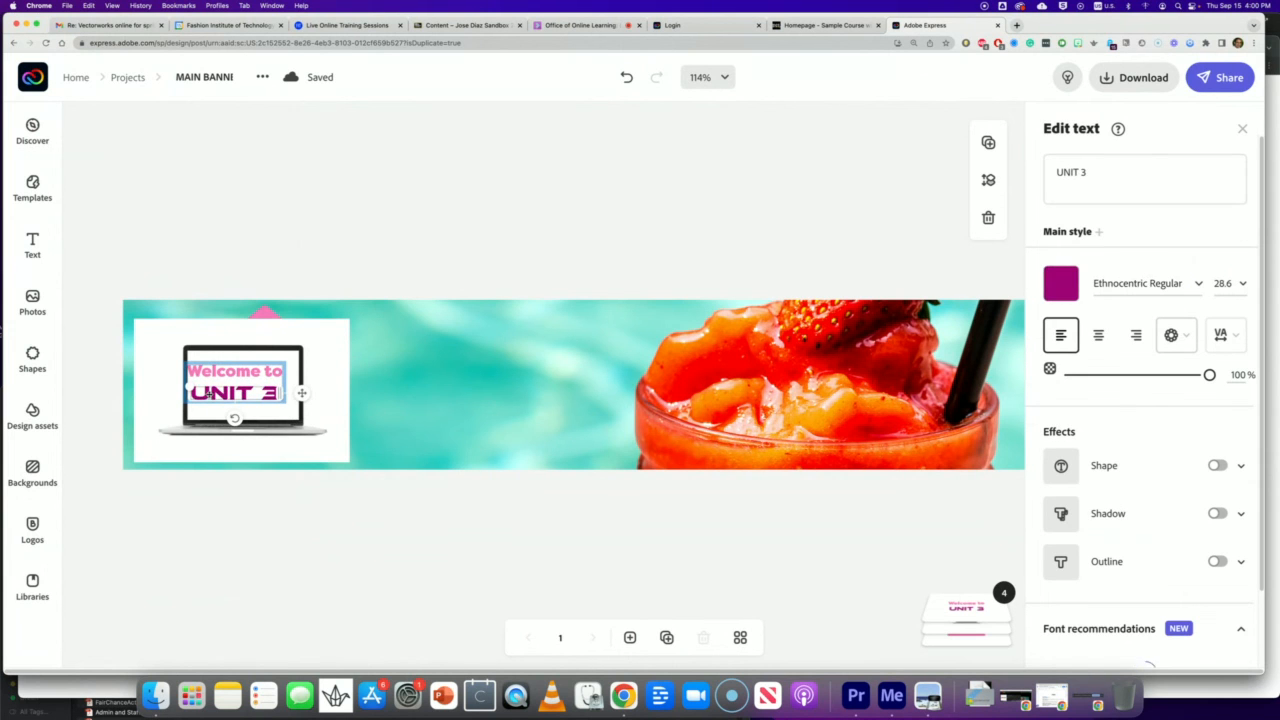
pyautogui.click(207, 393)
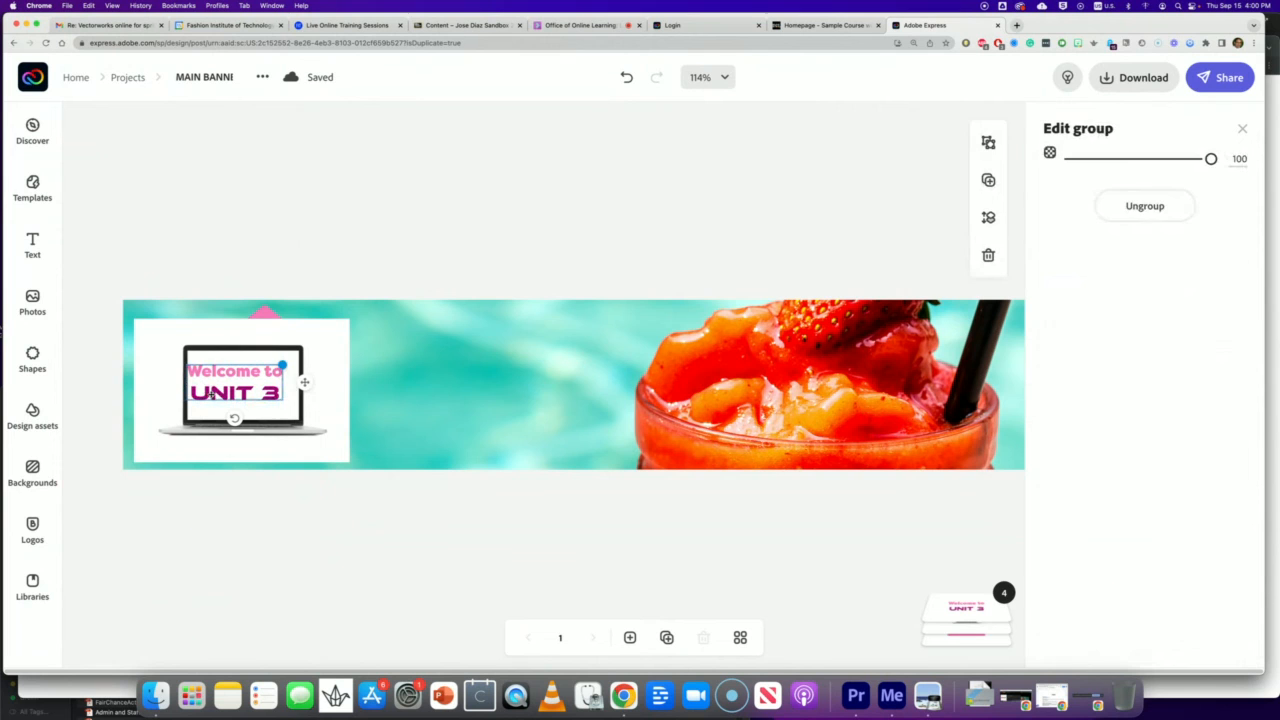
pyautogui.click(211, 395)
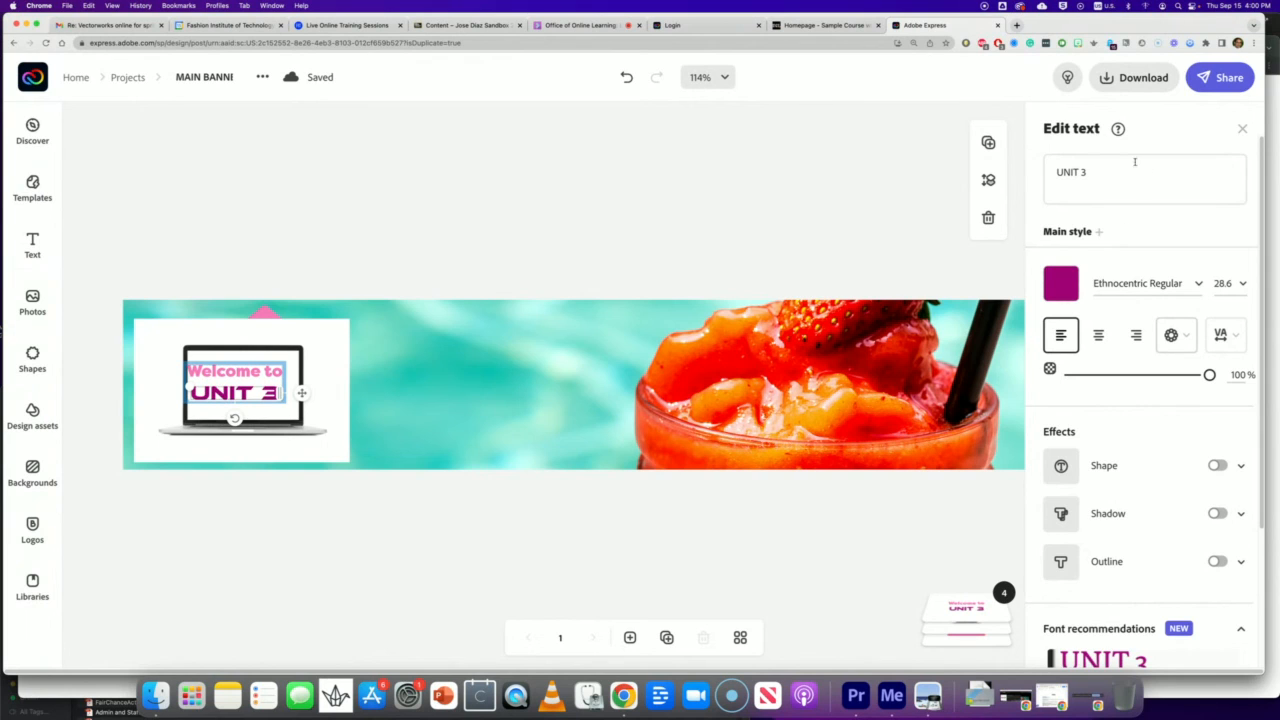
pyautogui.click(1079, 172)
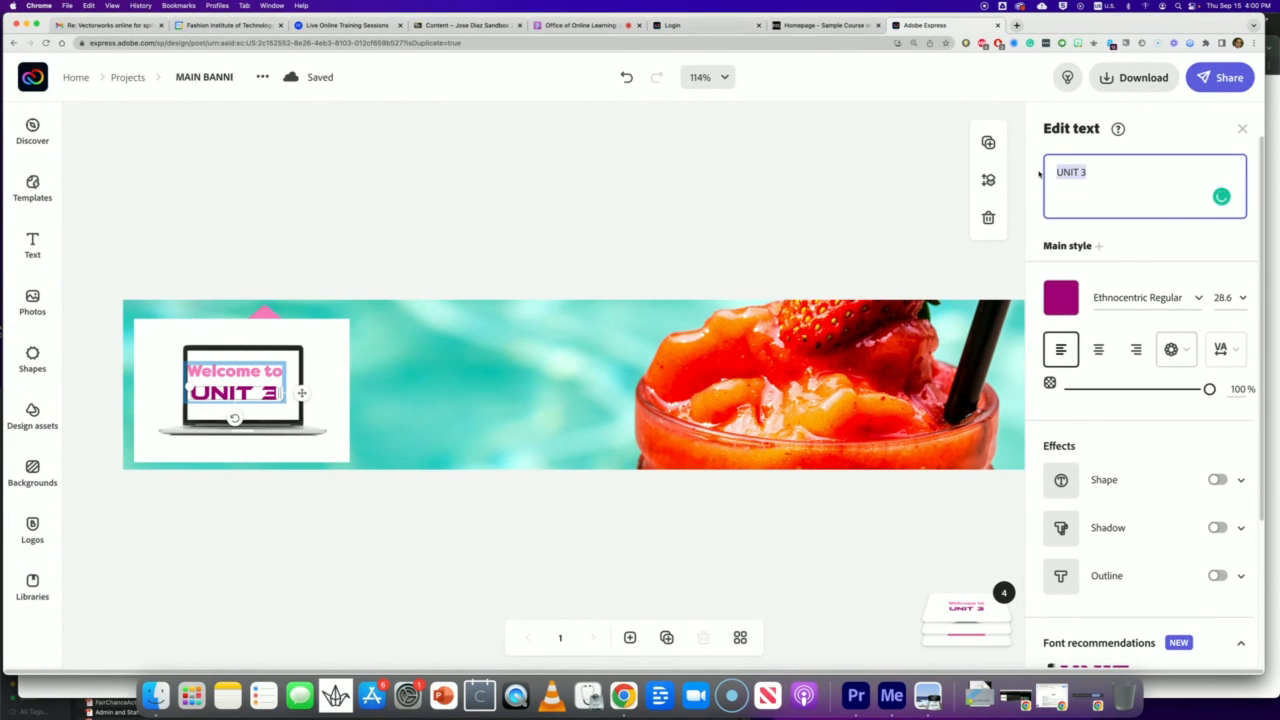
pyautogui.write('EN')
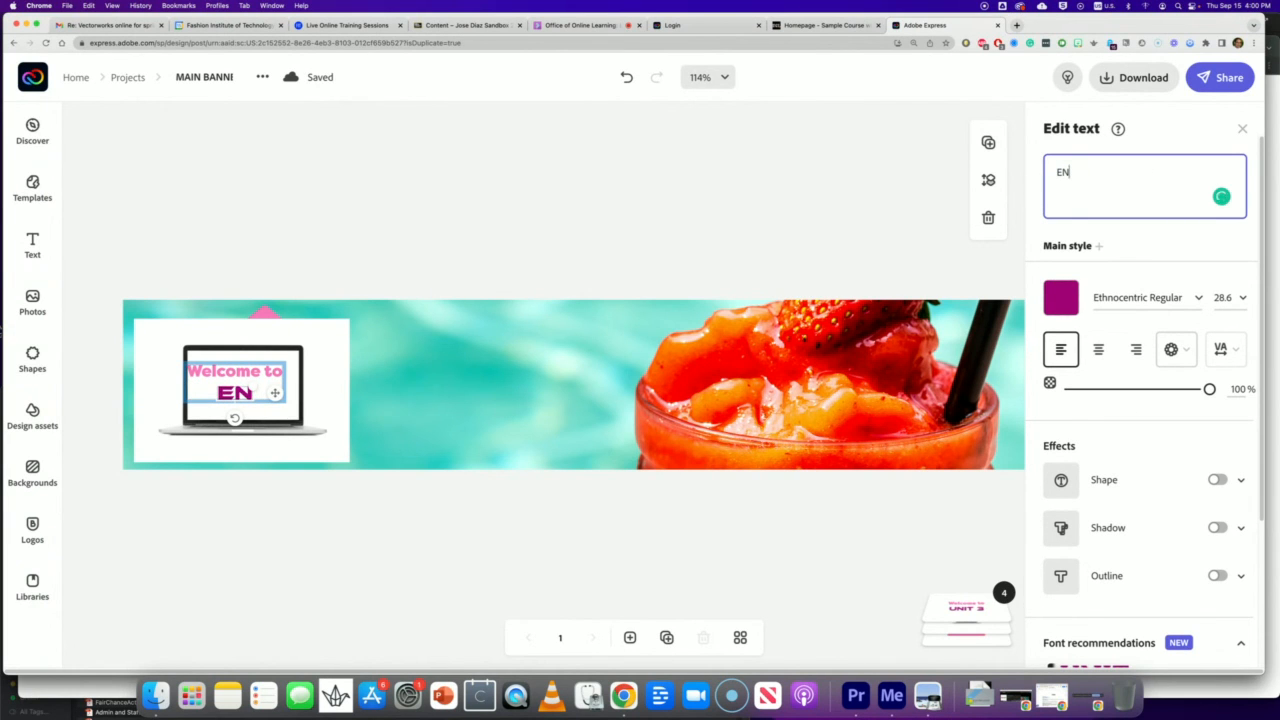
pyautogui.write('111')
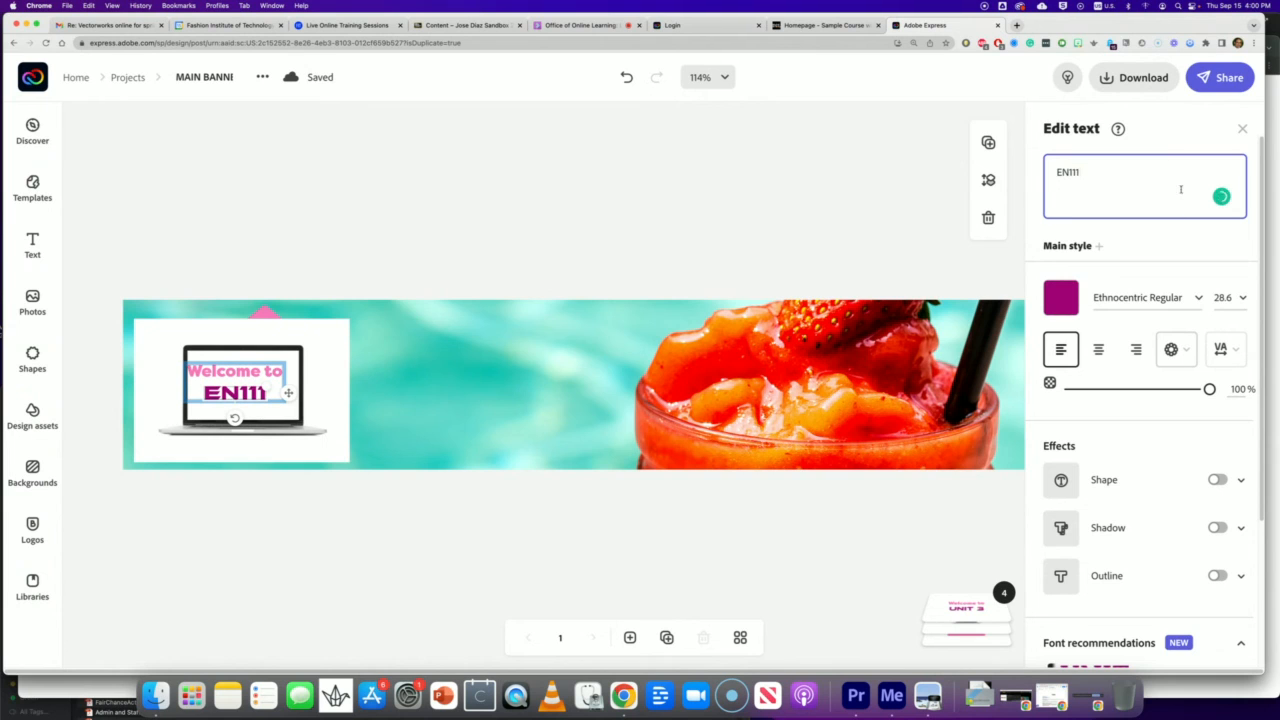
# Step: Deselect the EN111 text and download the finished banner as a PNG
pyautogui.click(392, 275)
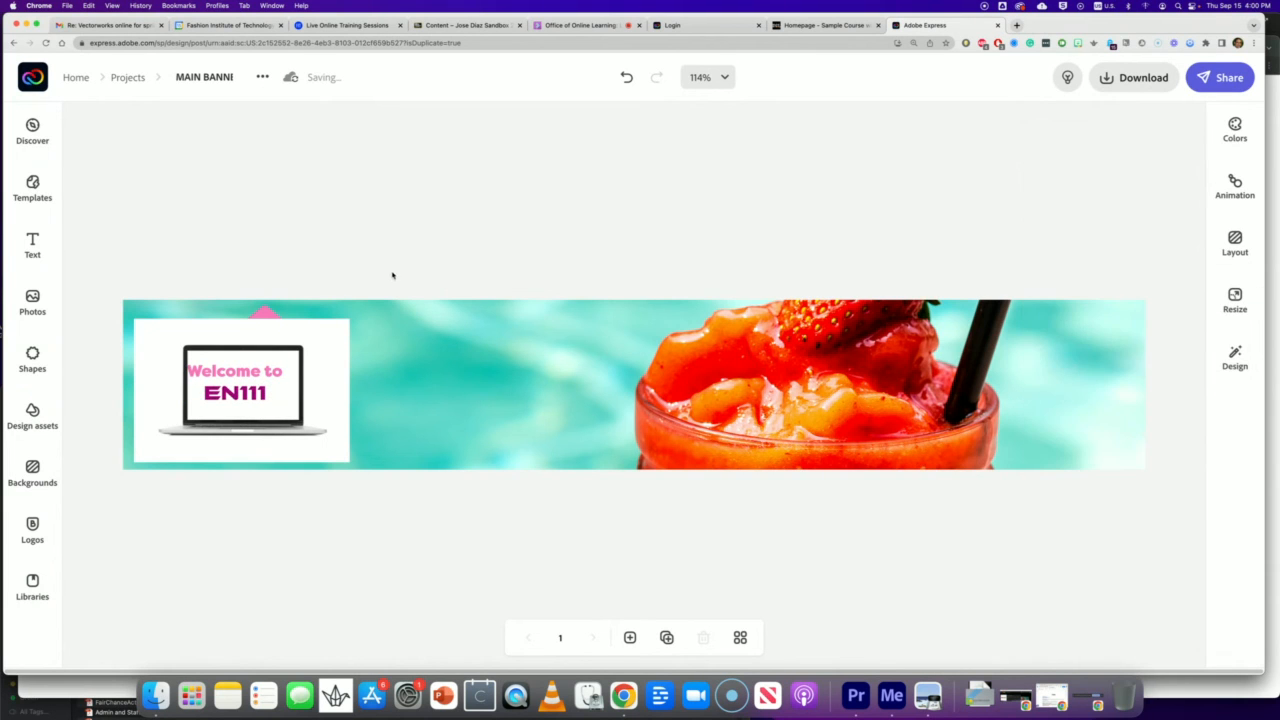
pyautogui.click(1138, 78)
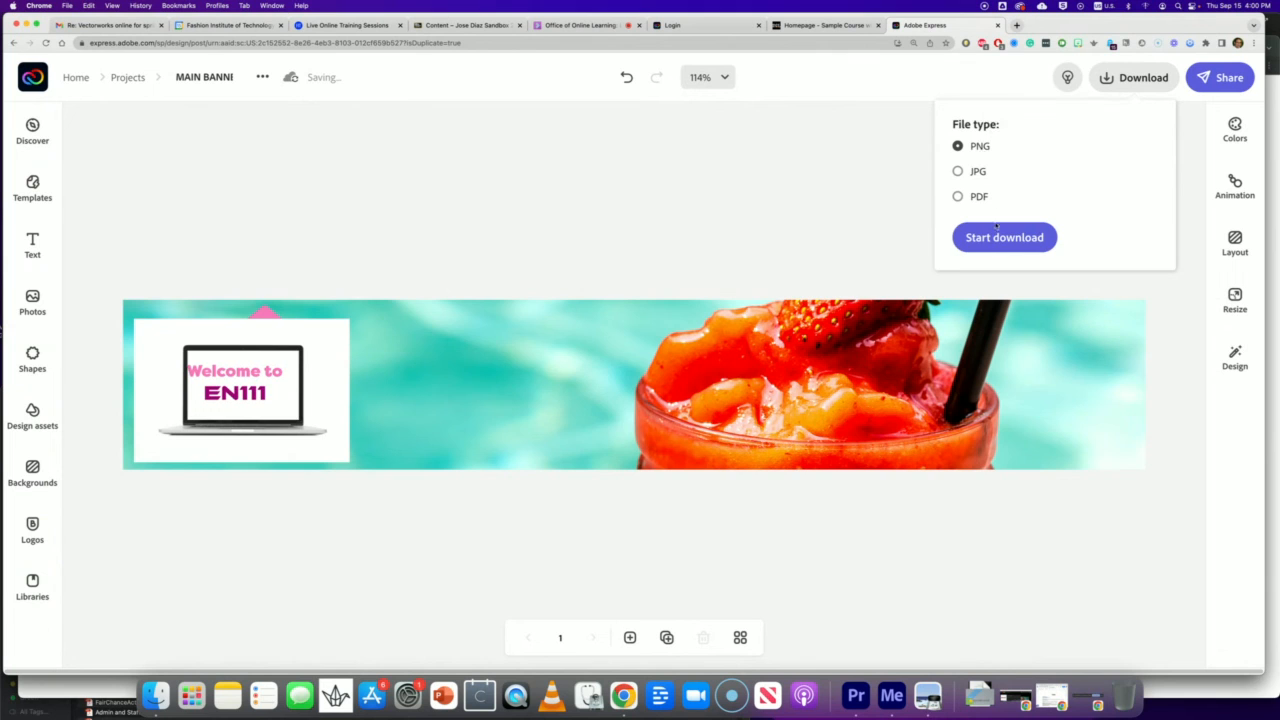
pyautogui.click(1004, 240)
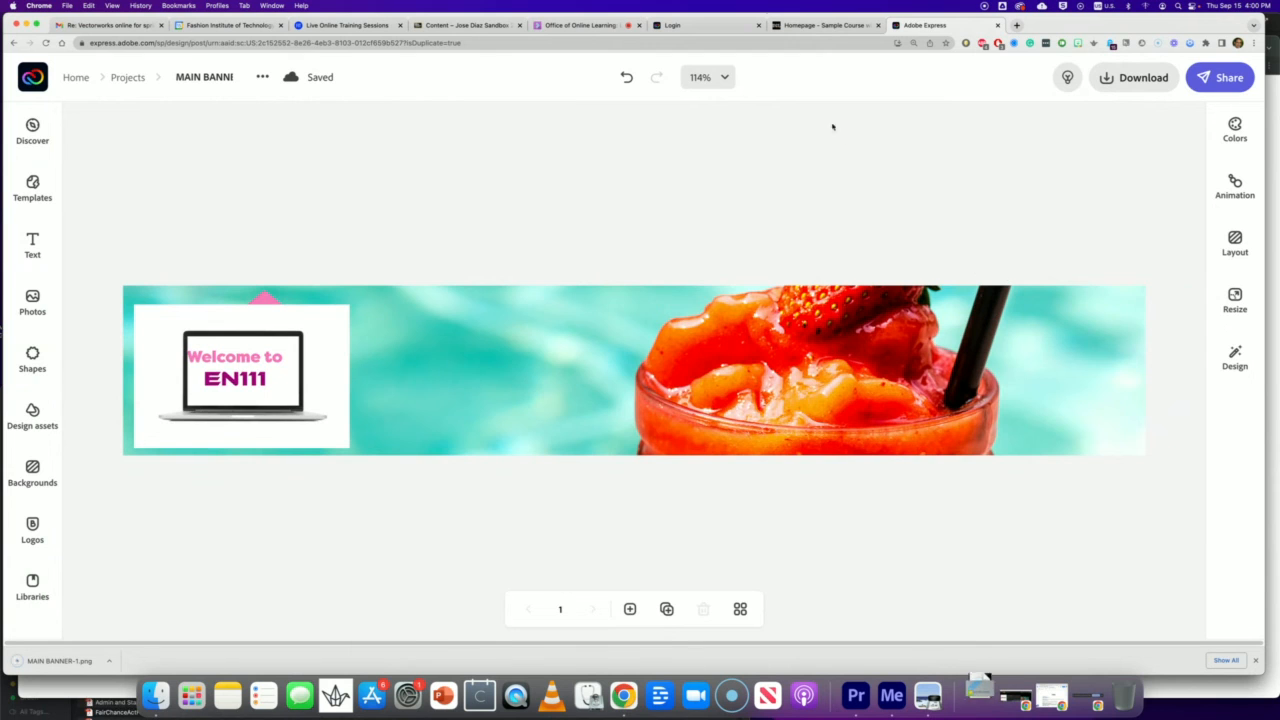
# Step: Switch to the Brightspace sample course and replace its homepage banner image with MAIN BANNER-1.png uploaded from the computer's Downloads folder
pyautogui.click(796, 28)
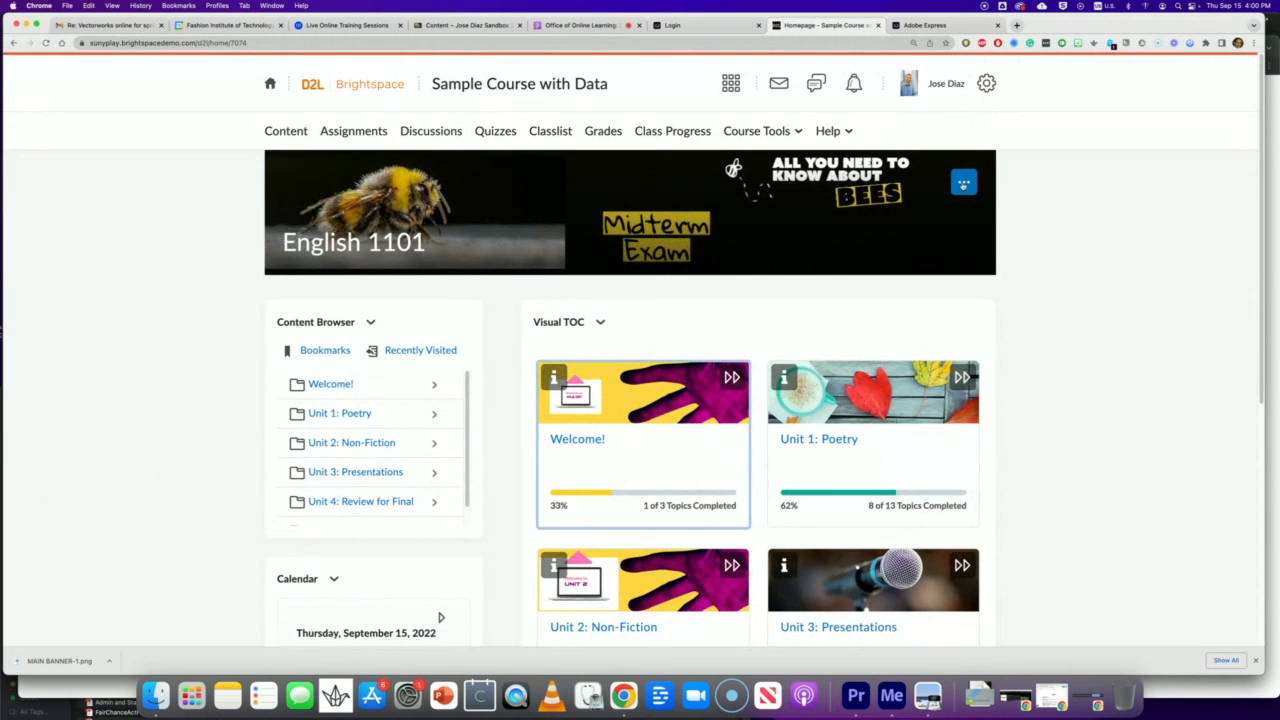
pyautogui.click(963, 183)
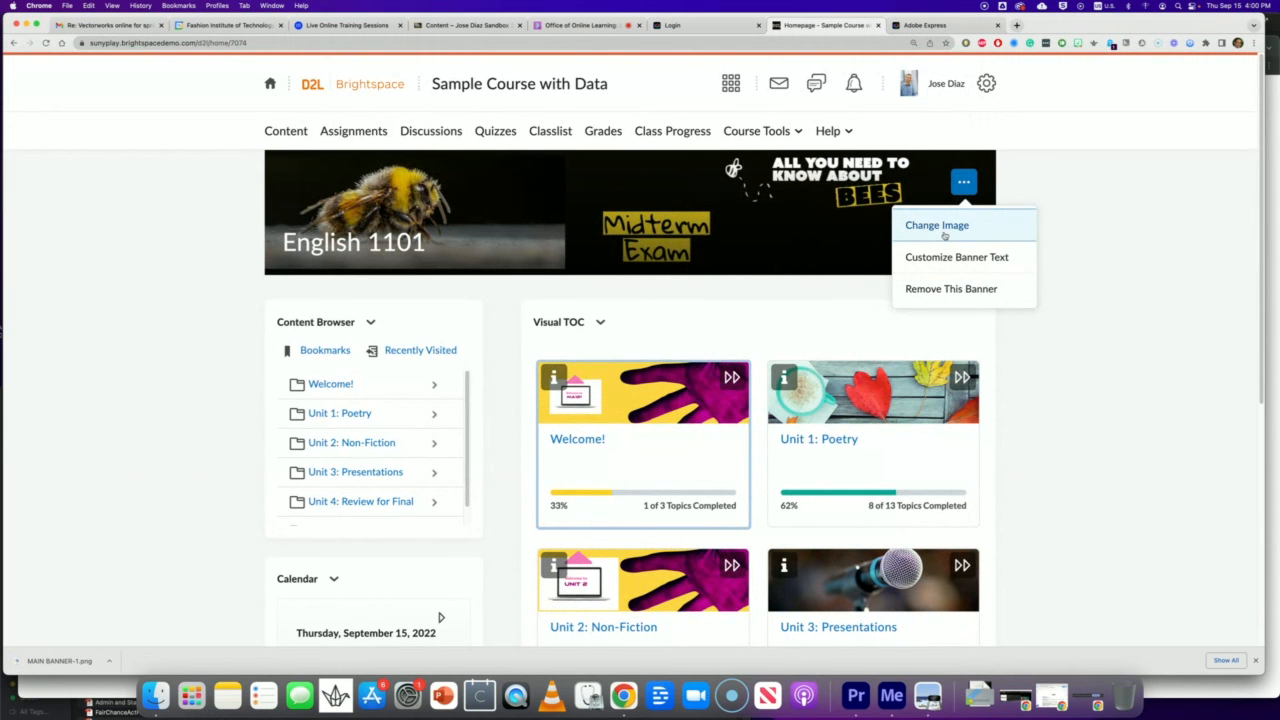
pyautogui.click(937, 226)
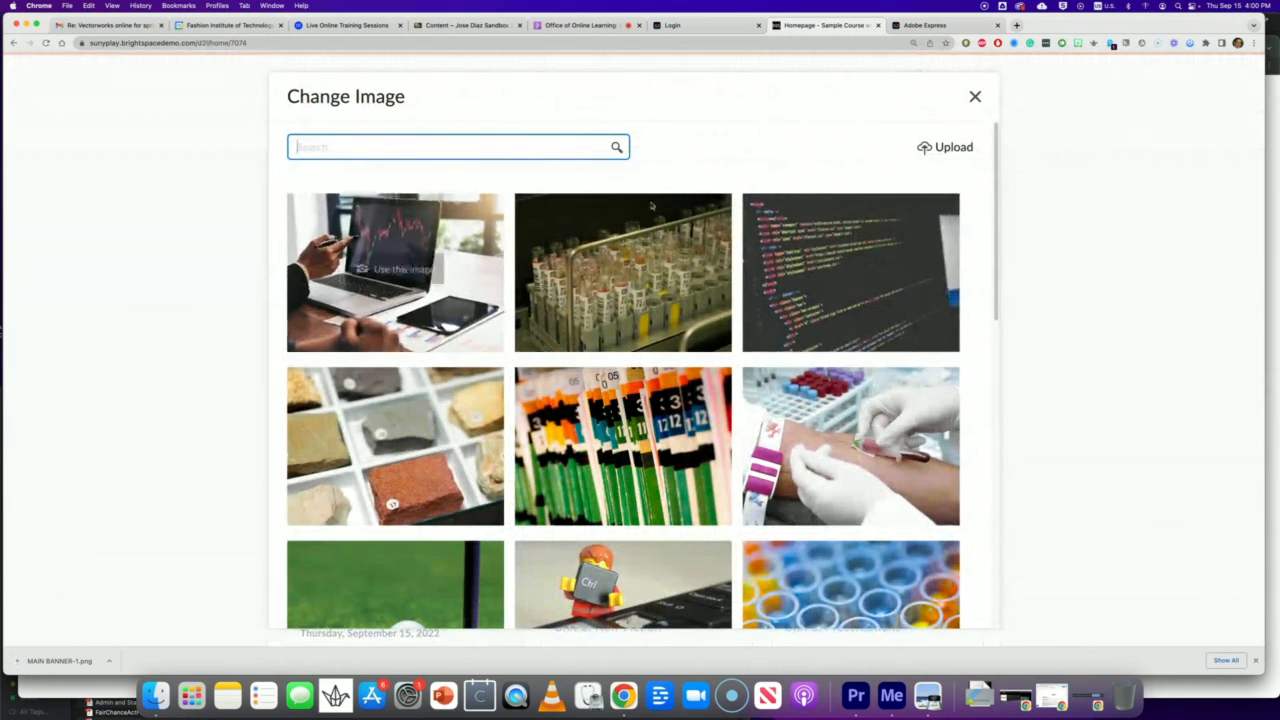
pyautogui.click(960, 148)
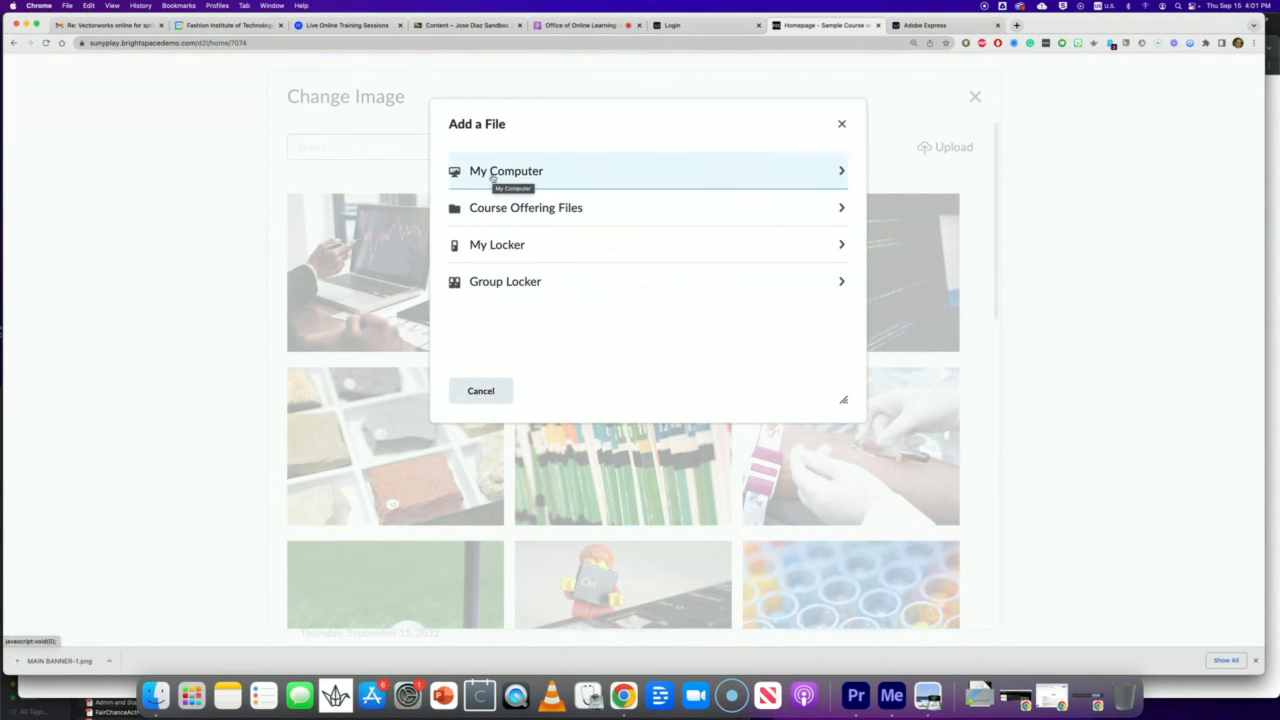
pyautogui.click(492, 175)
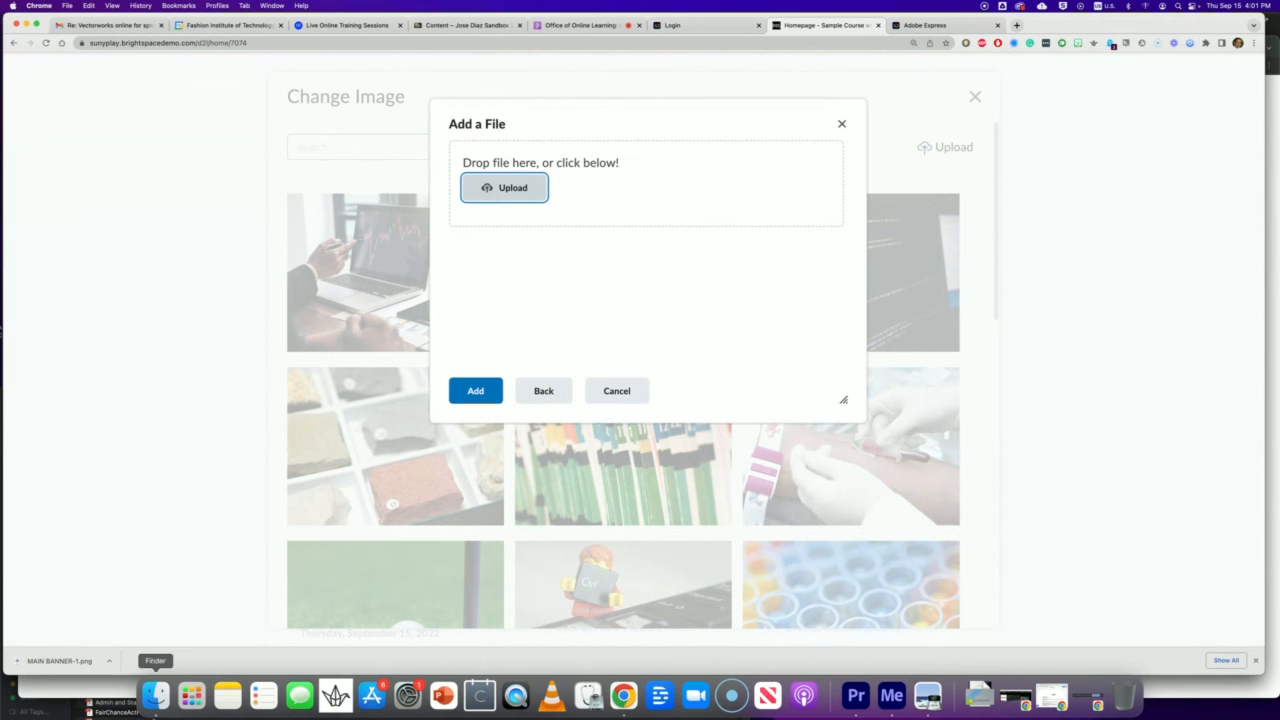
pyautogui.click(156, 695)
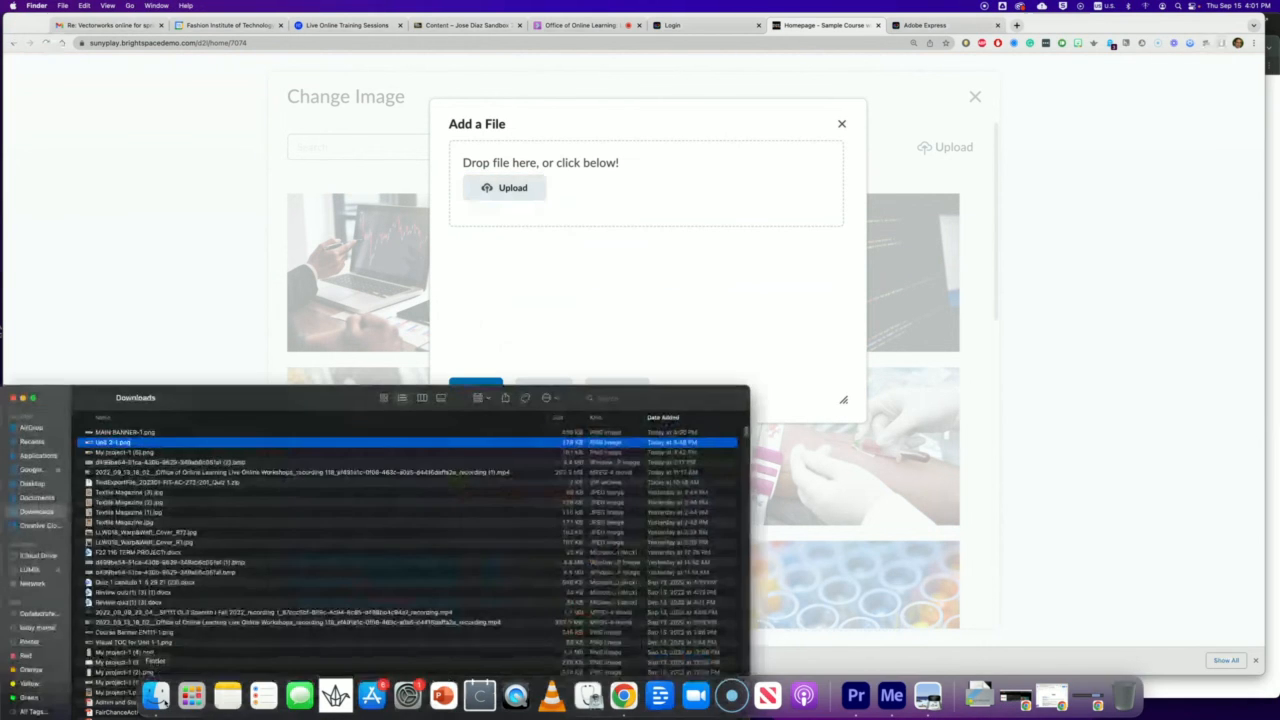
pyautogui.click(133, 434)
pyautogui.moveTo(122, 436); pyautogui.dragTo(562, 180)
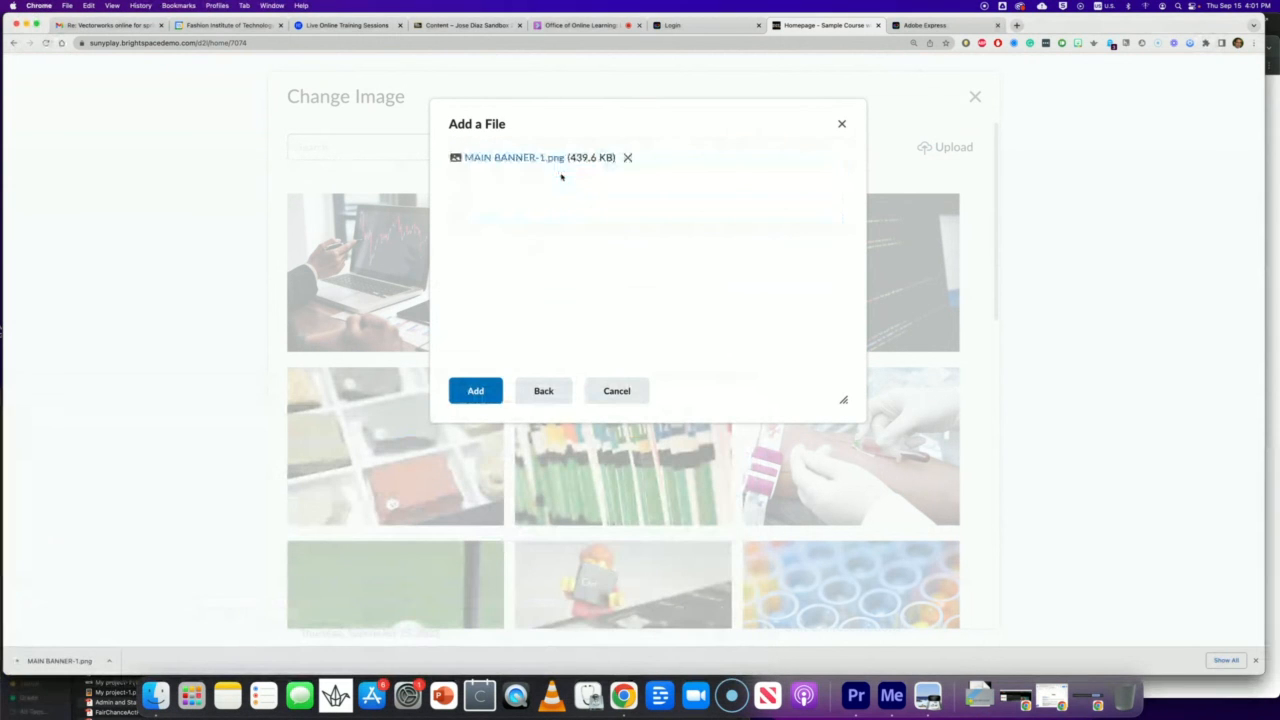
pyautogui.click(477, 390)
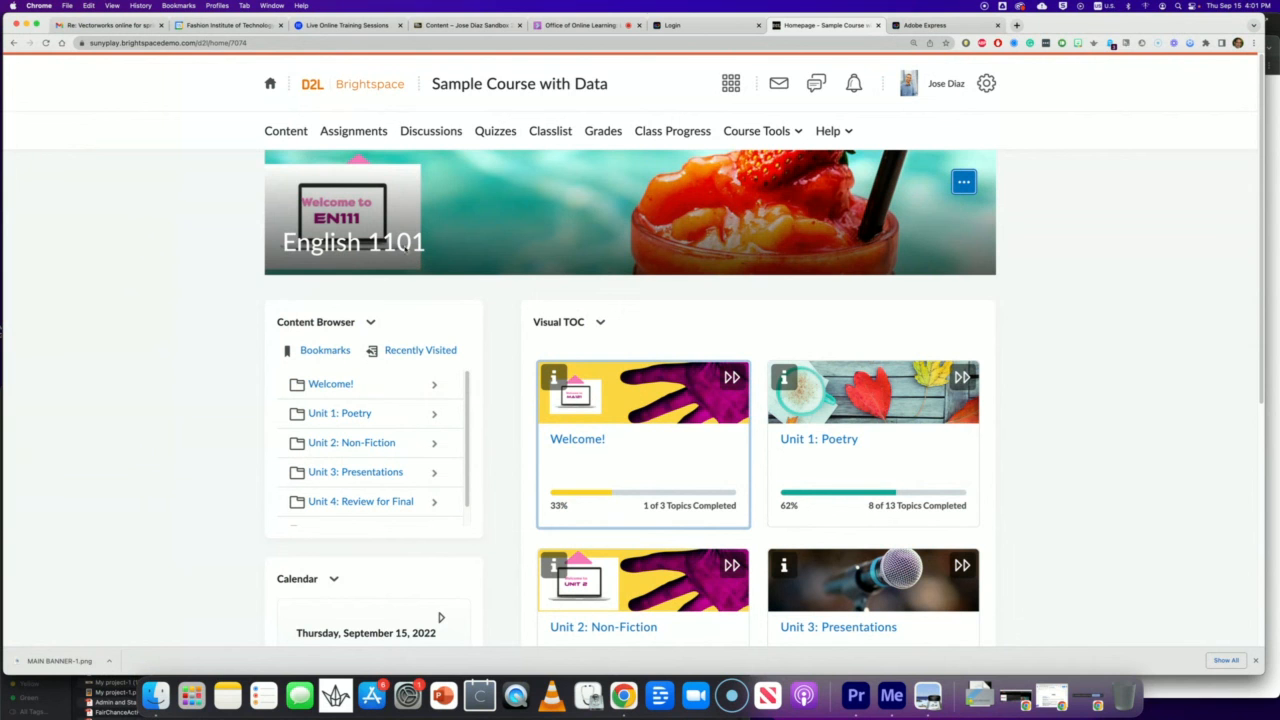
# Step: Set the homepage banner's text to None and save it
pyautogui.click(964, 182)
pyautogui.click(960, 257)
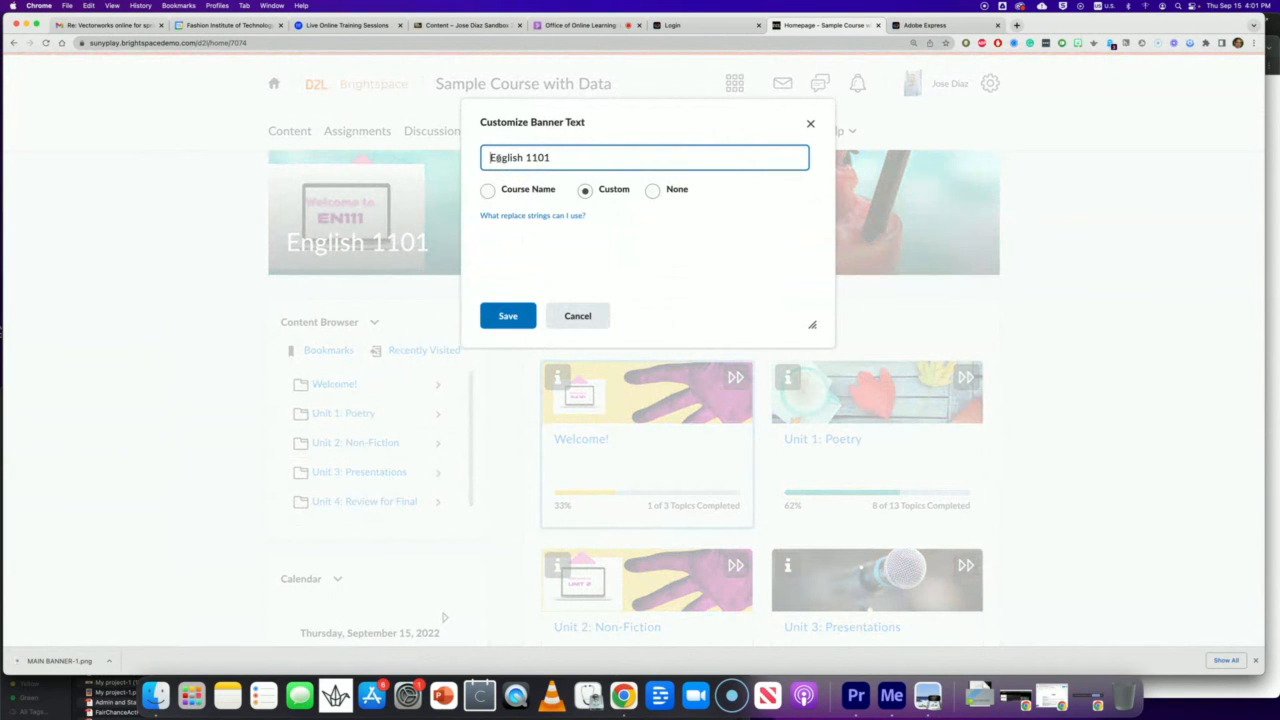
pyautogui.click(652, 189)
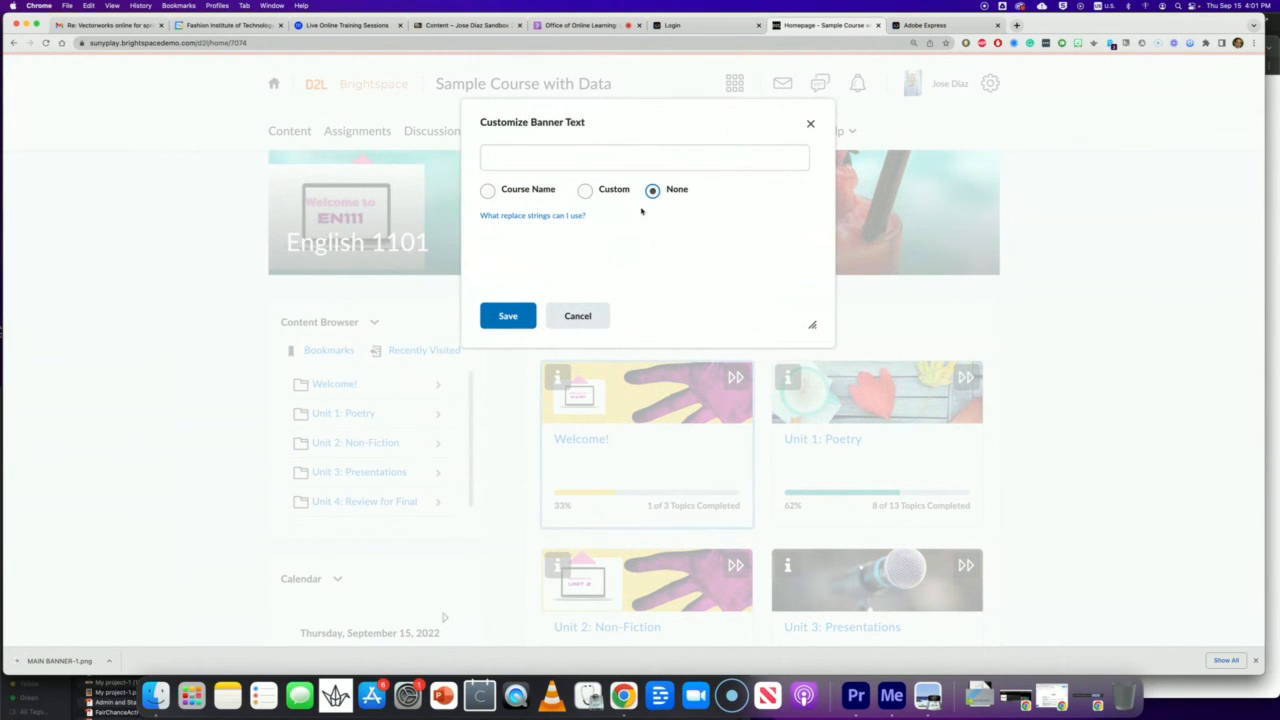
pyautogui.click(518, 314)
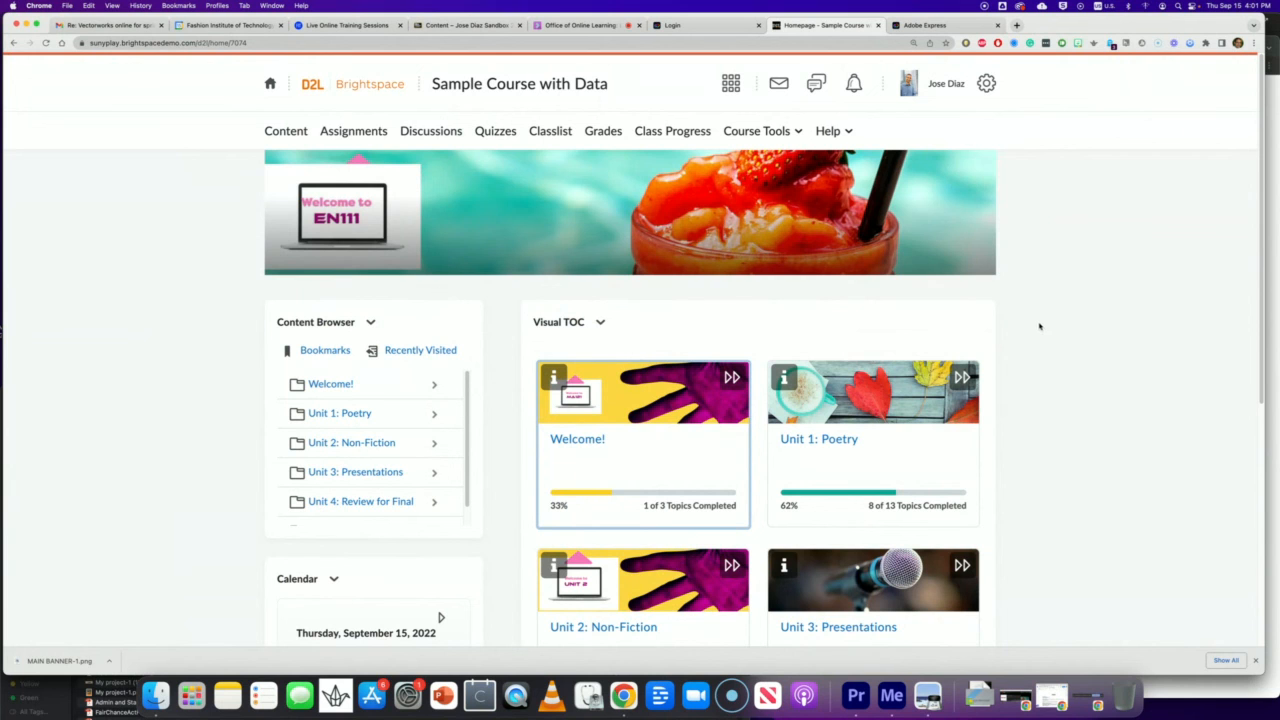
# Step: Review the new homepage banner together with the module images in the Visual TOC
pyautogui.scroll(-1, 1047, 331)
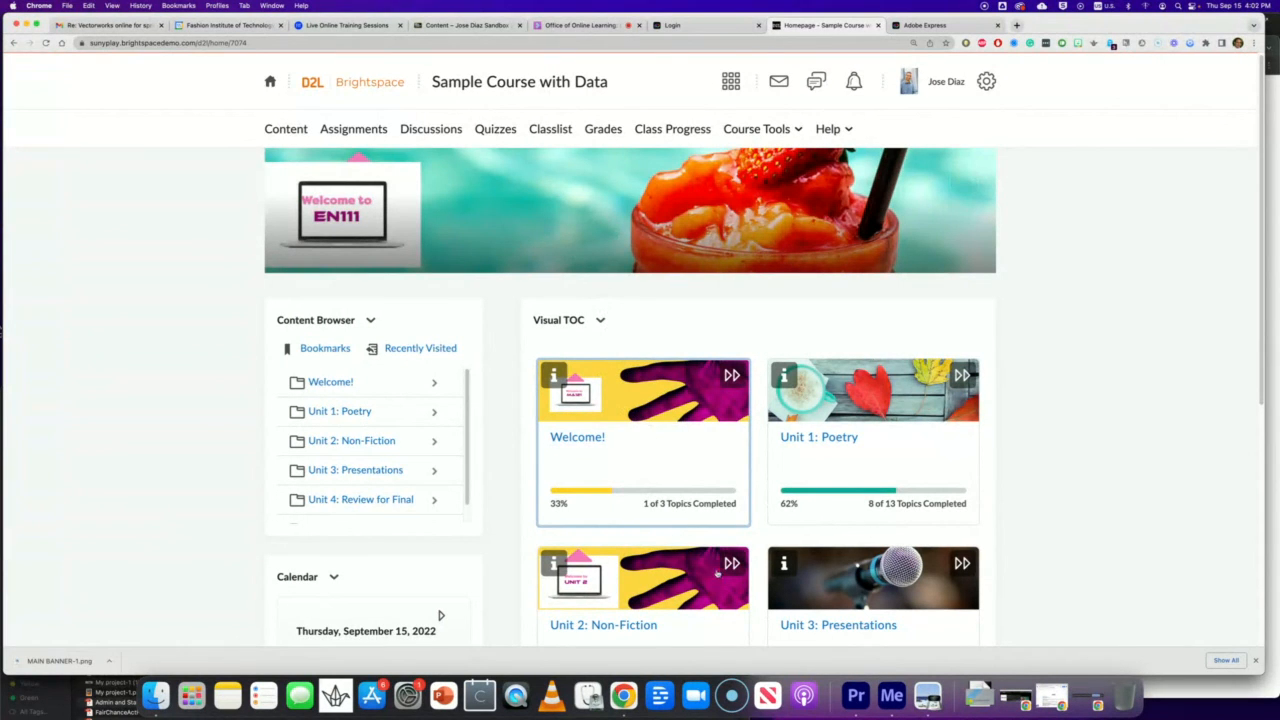
pyautogui.scroll(-5, 890, 392)
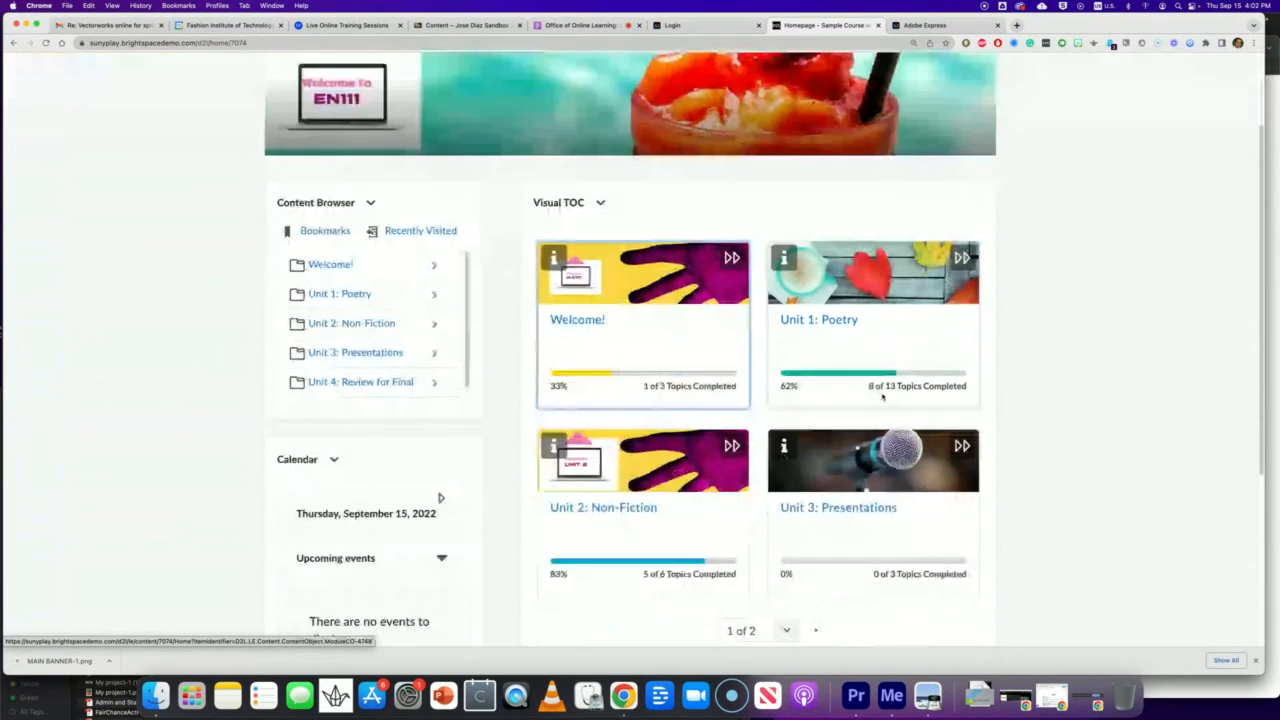
pyautogui.scroll(5, 880, 397)
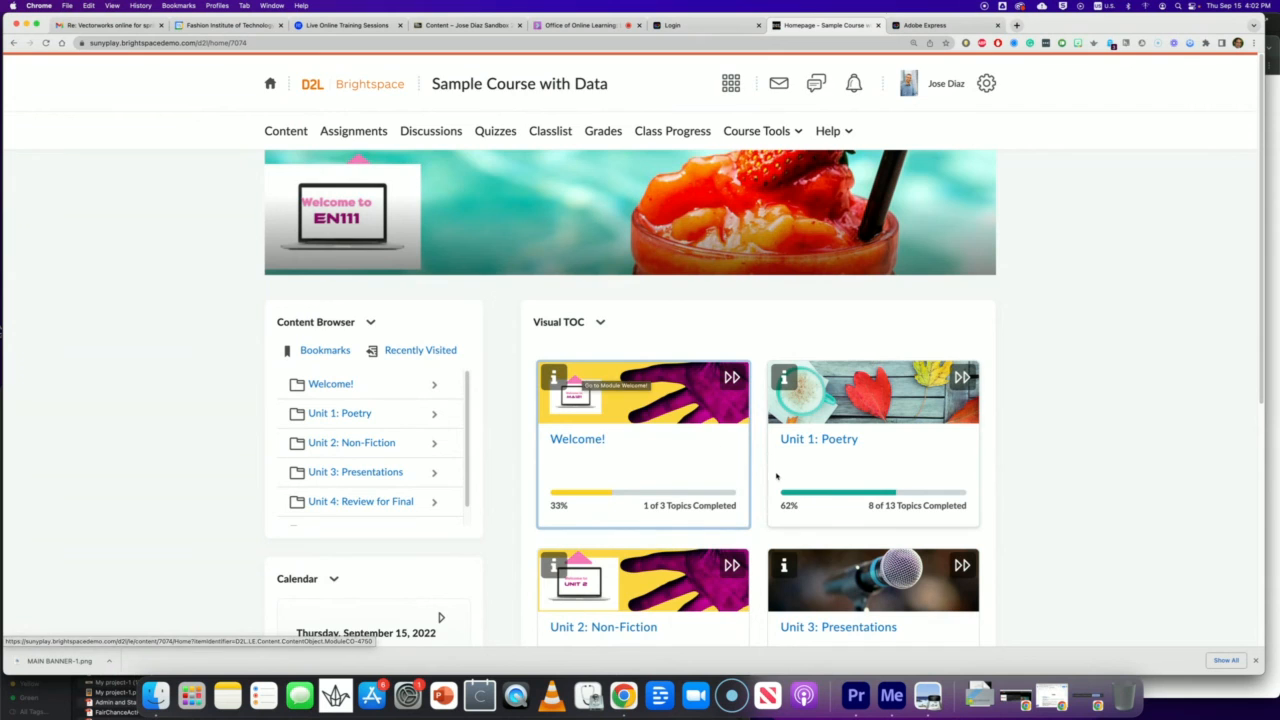
pyautogui.scroll(-2, 777, 480)
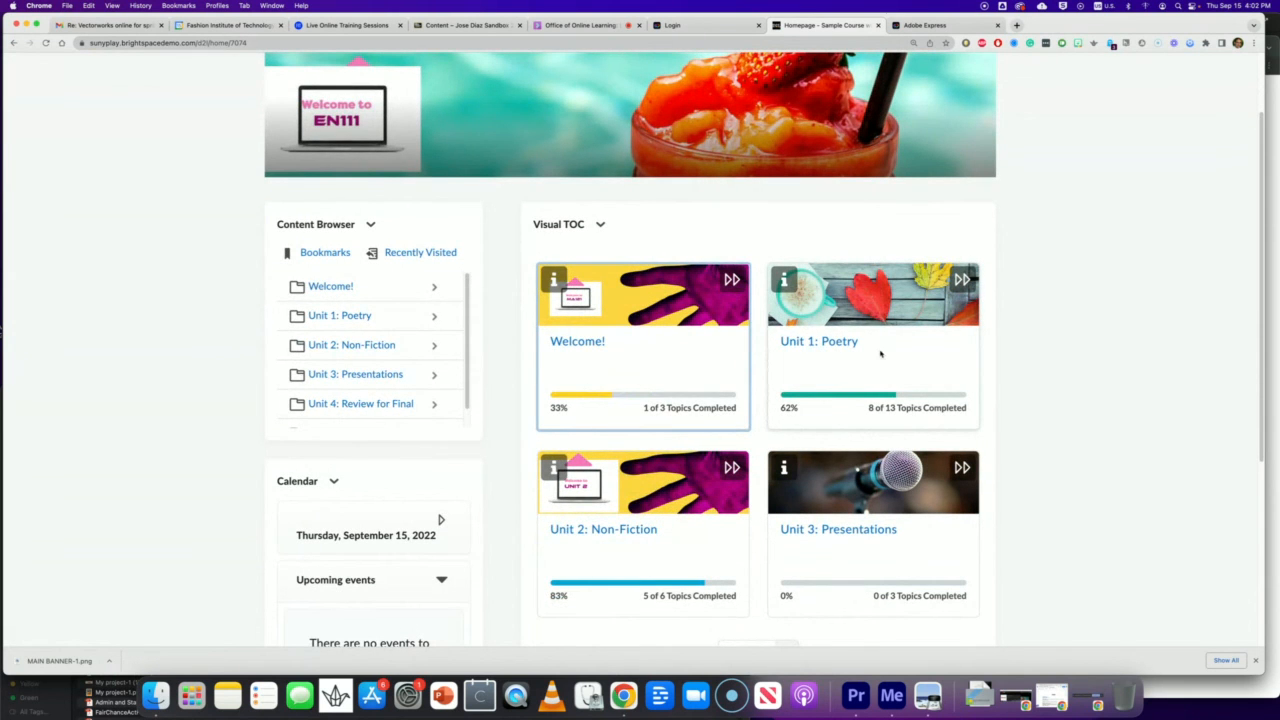
pyautogui.scroll(-2, 920, 435)
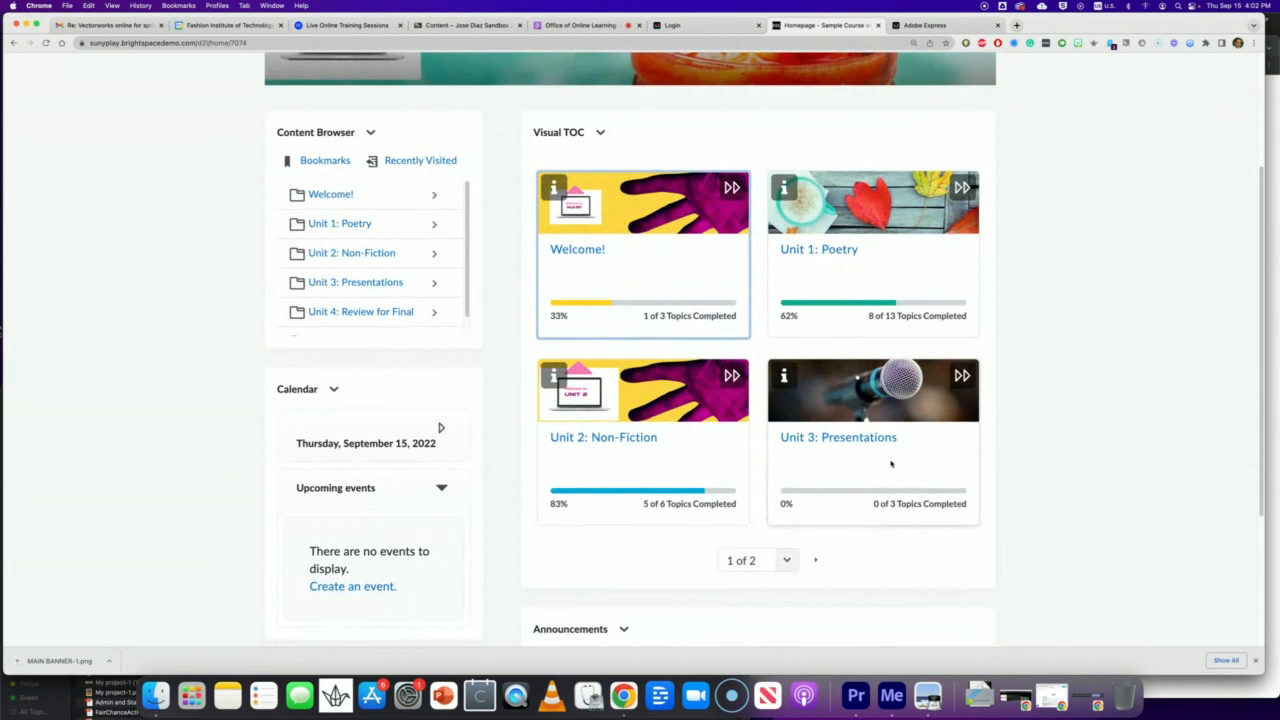
pyautogui.scroll(1, 891, 463)
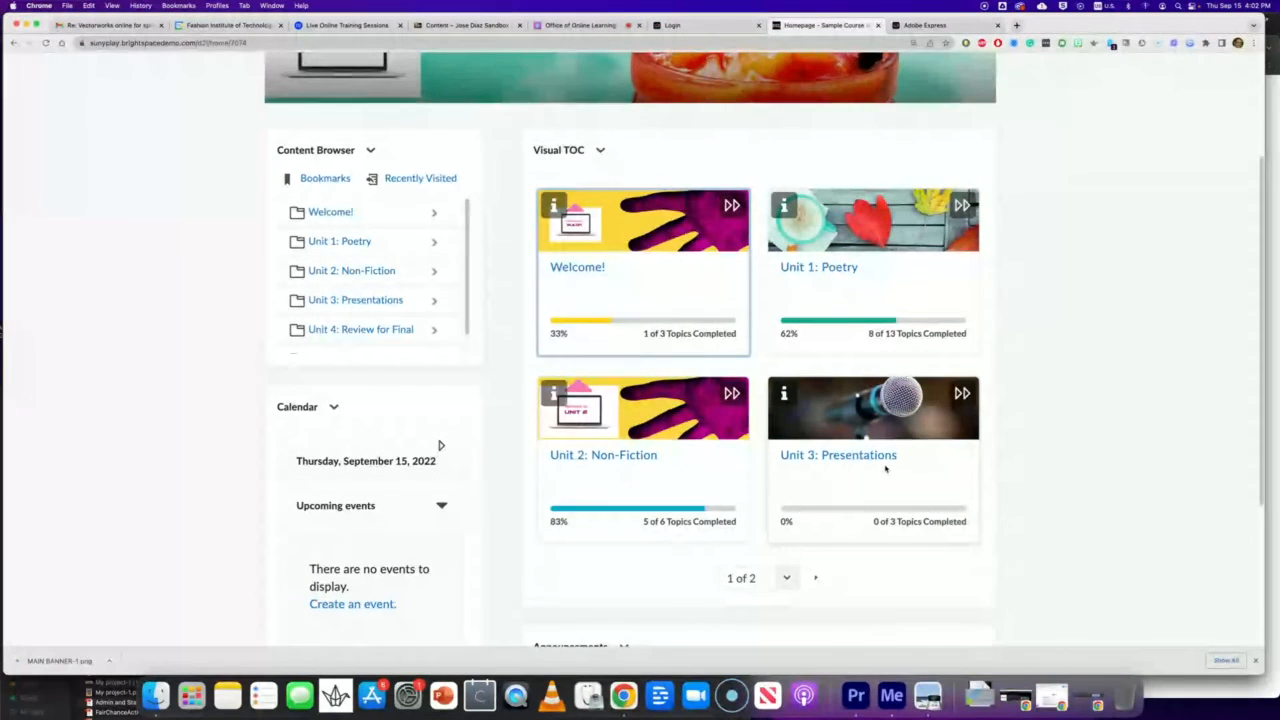
pyautogui.scroll(5, 885, 467)
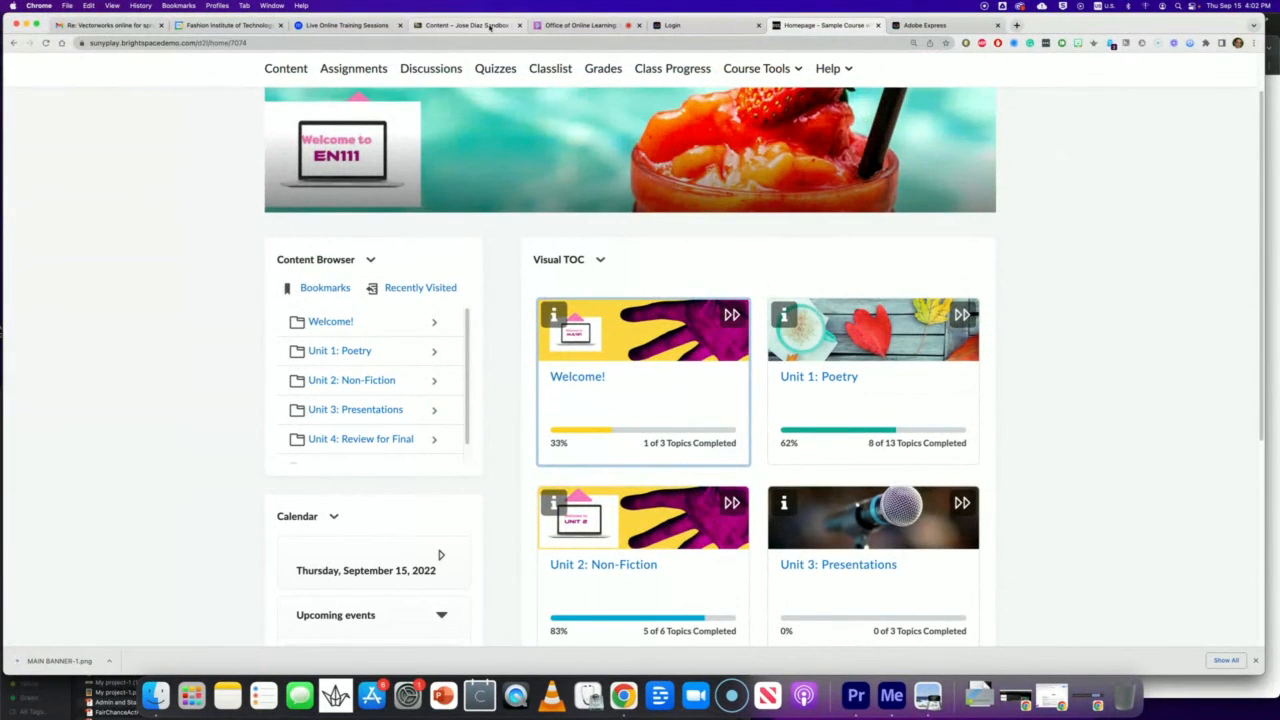
# Step: Switch to the Blackboard sandbox course and open its Content area with the productivity infographic
pyautogui.click(490, 25)
pyautogui.scroll(15, 588, 261)
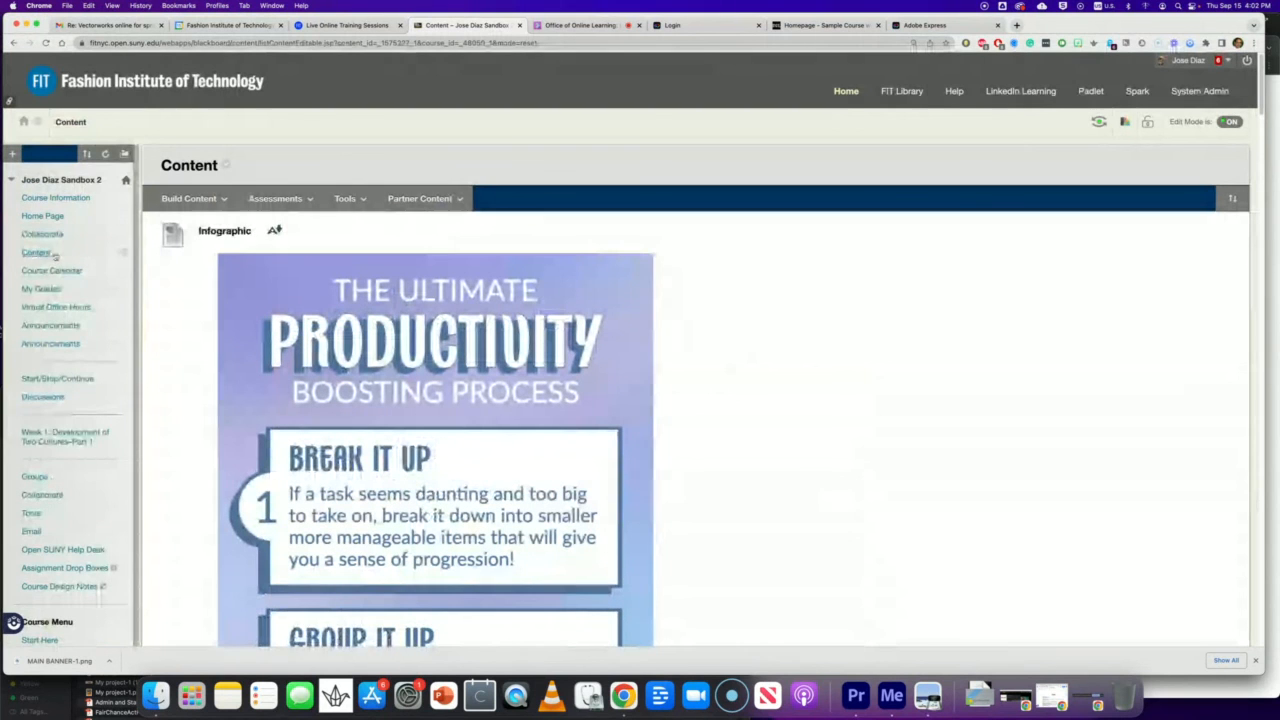
pyautogui.click(37, 256)
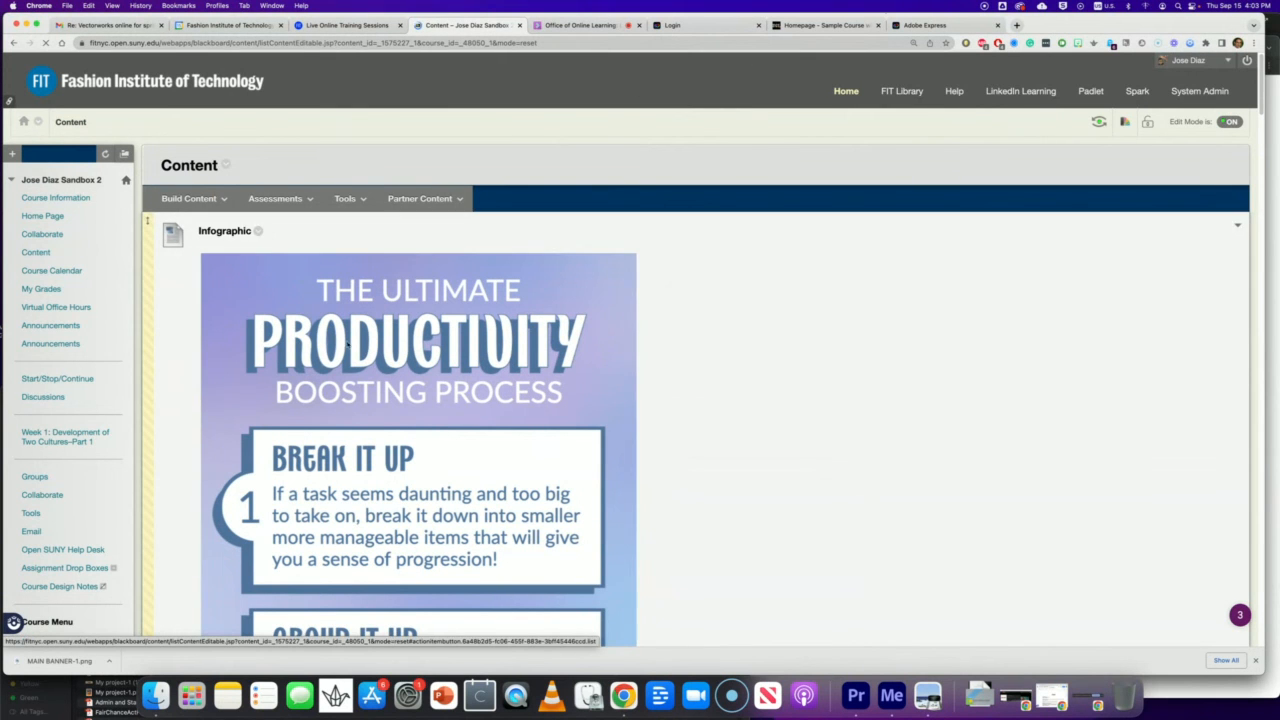
pyautogui.scroll(-5, 348, 343)
pyautogui.scroll(5, 348, 343)
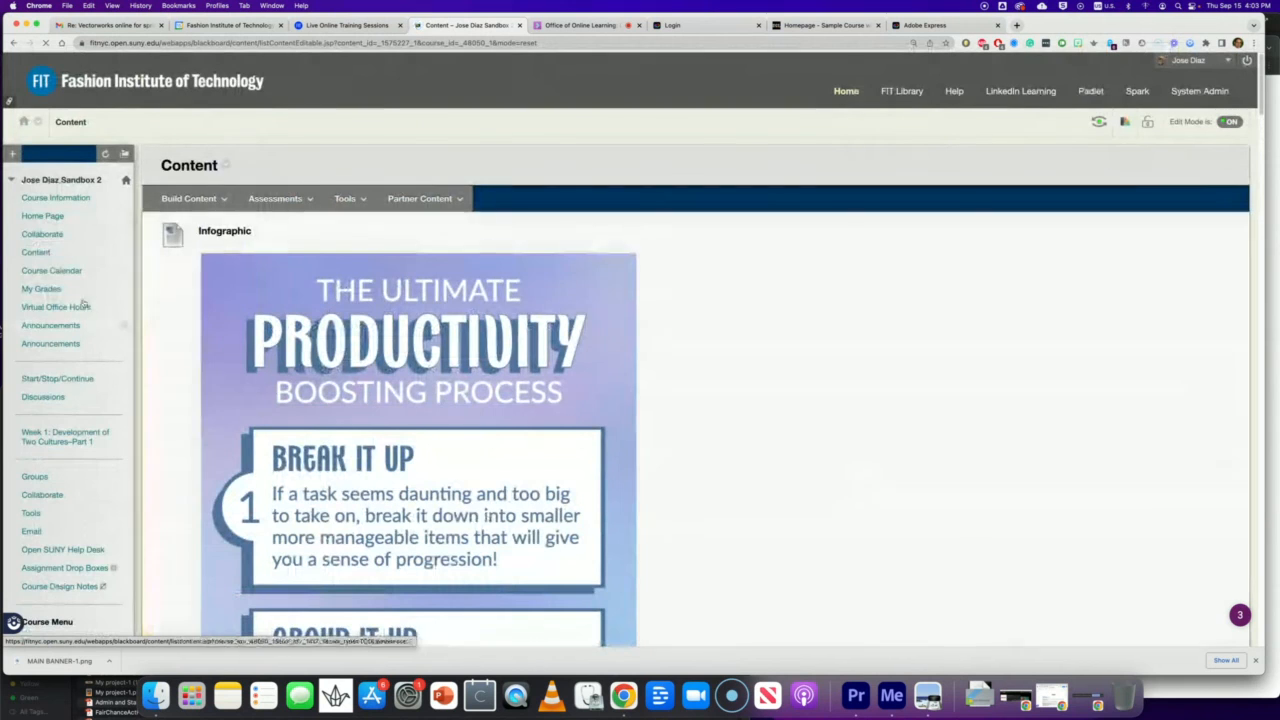
pyautogui.click(36, 257)
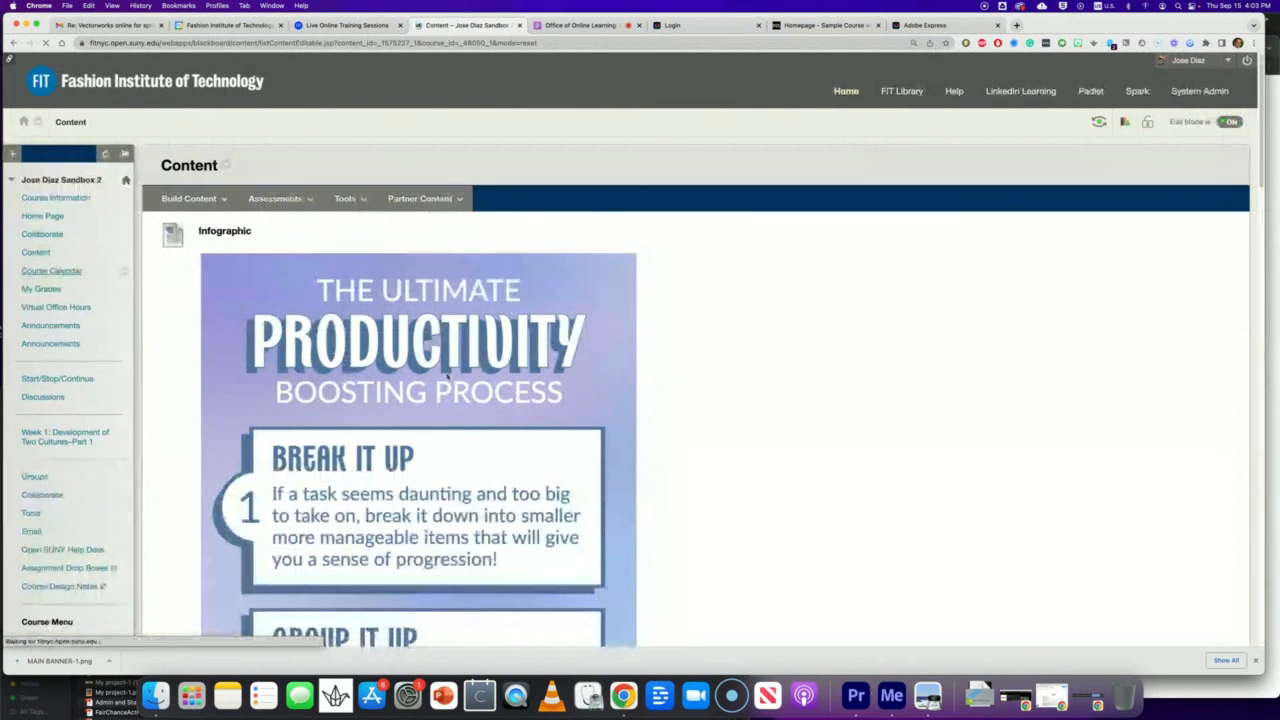